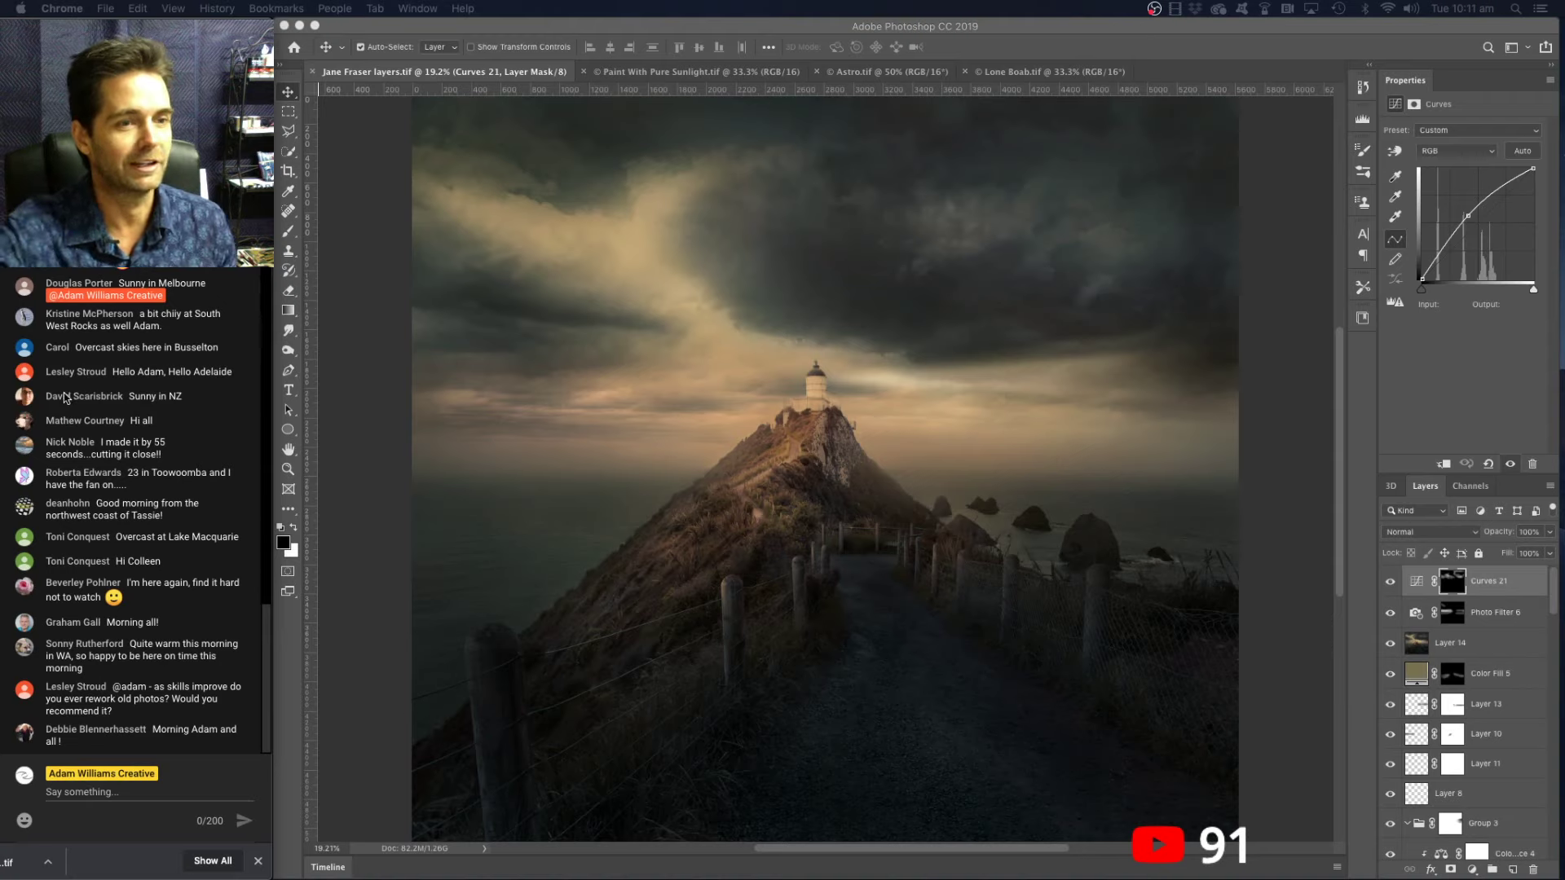
- Read back through the earlier live chat messages and viewer greetings from the start of the stream
{"action": "scroll", "coordinate": [204, 333], "scroll_direction": "up", "scroll_amount": 10}
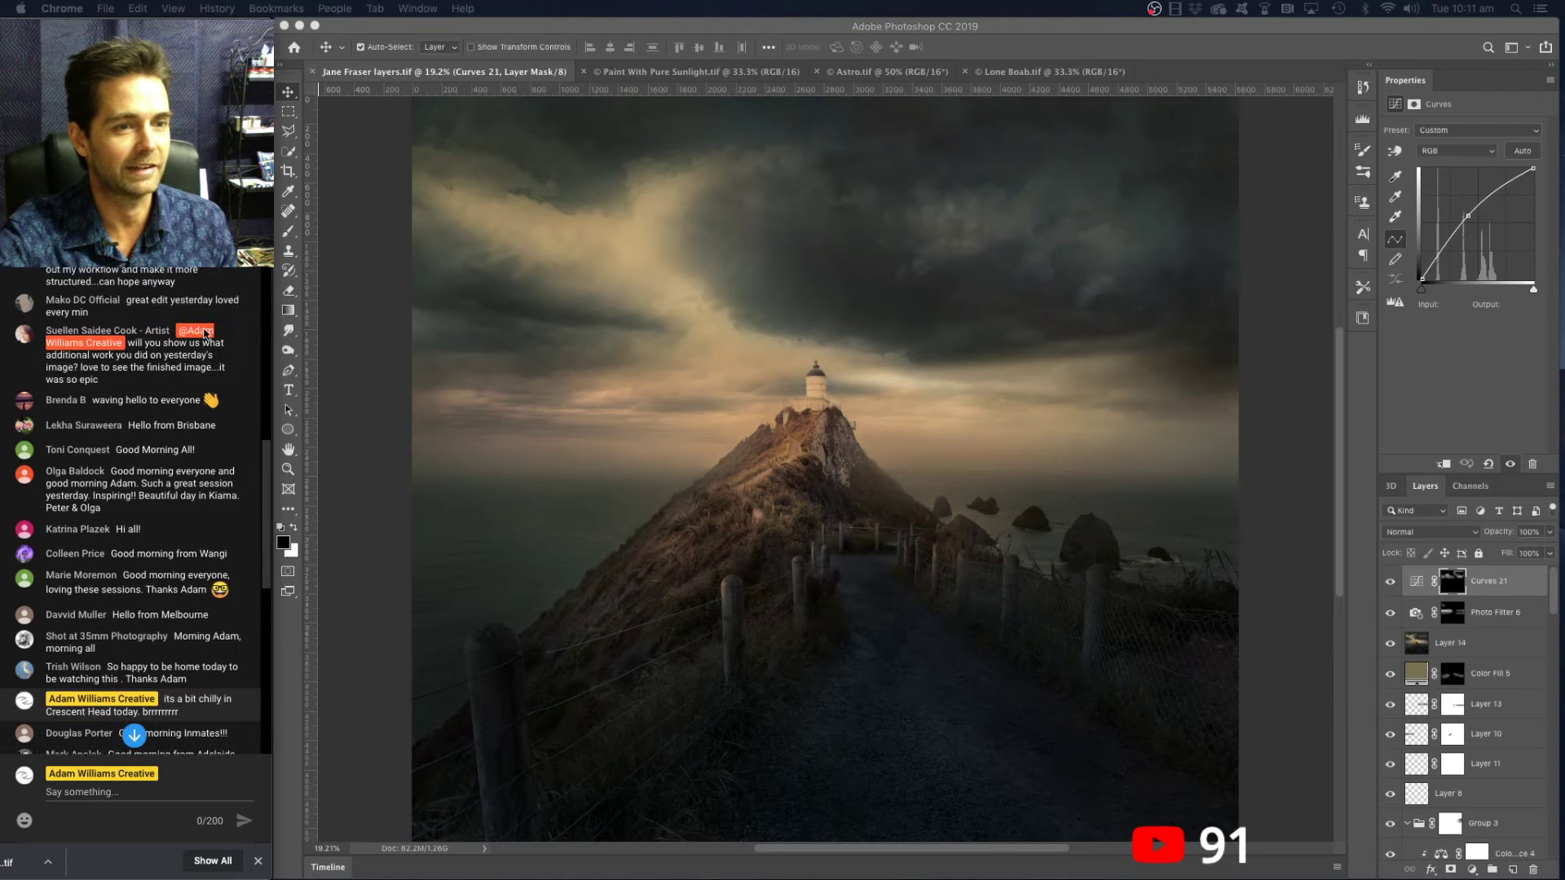
{"action": "scroll", "coordinate": [203, 332], "scroll_direction": "up", "scroll_amount": 10}
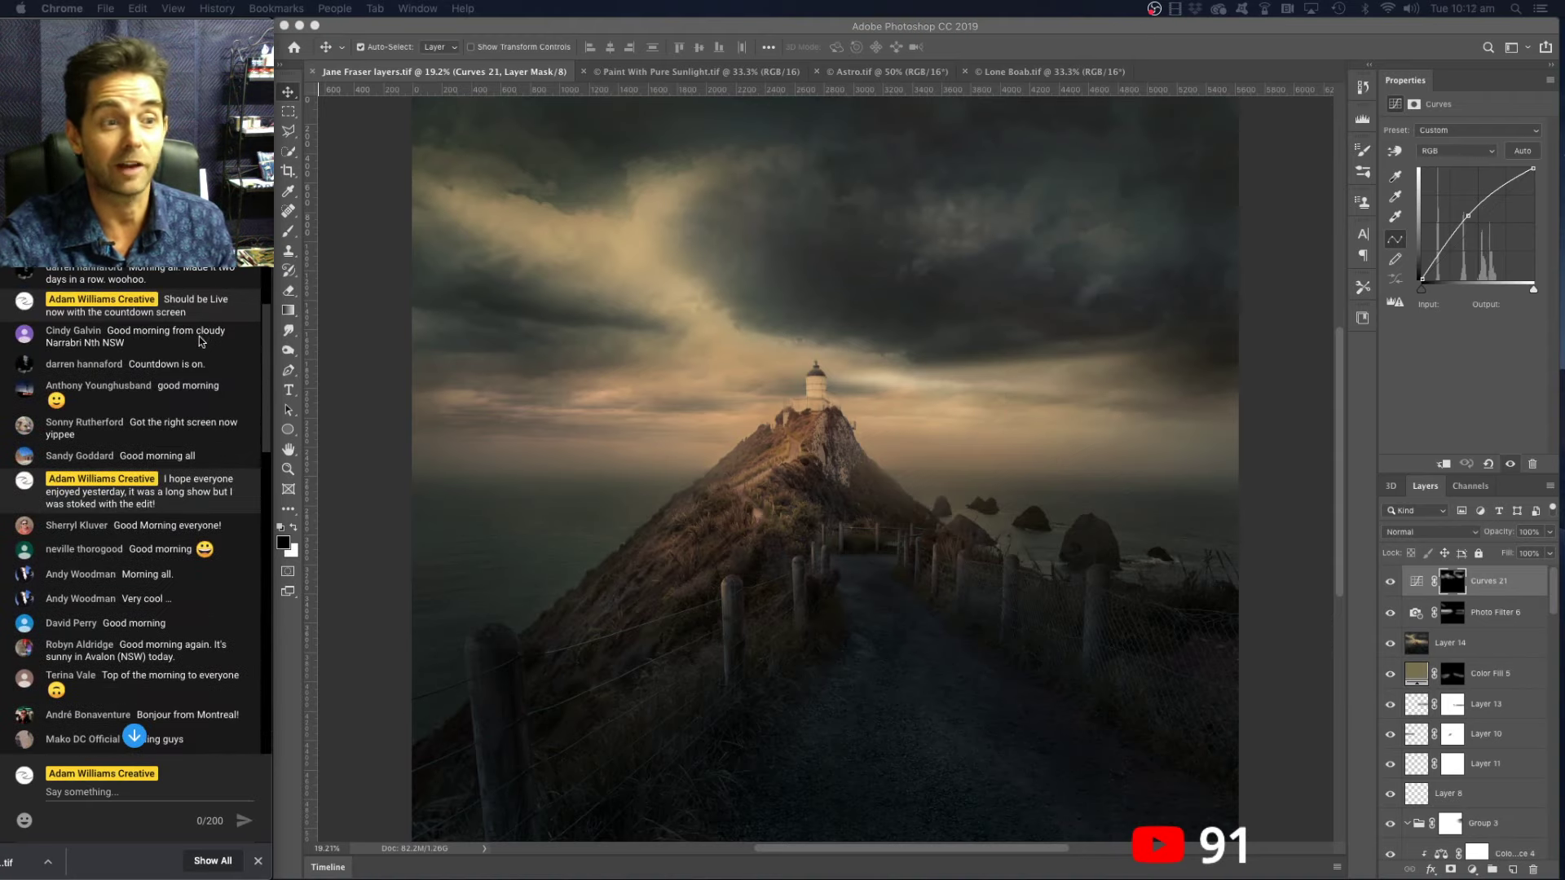
{"action": "scroll", "coordinate": [199, 336], "scroll_direction": "up", "scroll_amount": 3}
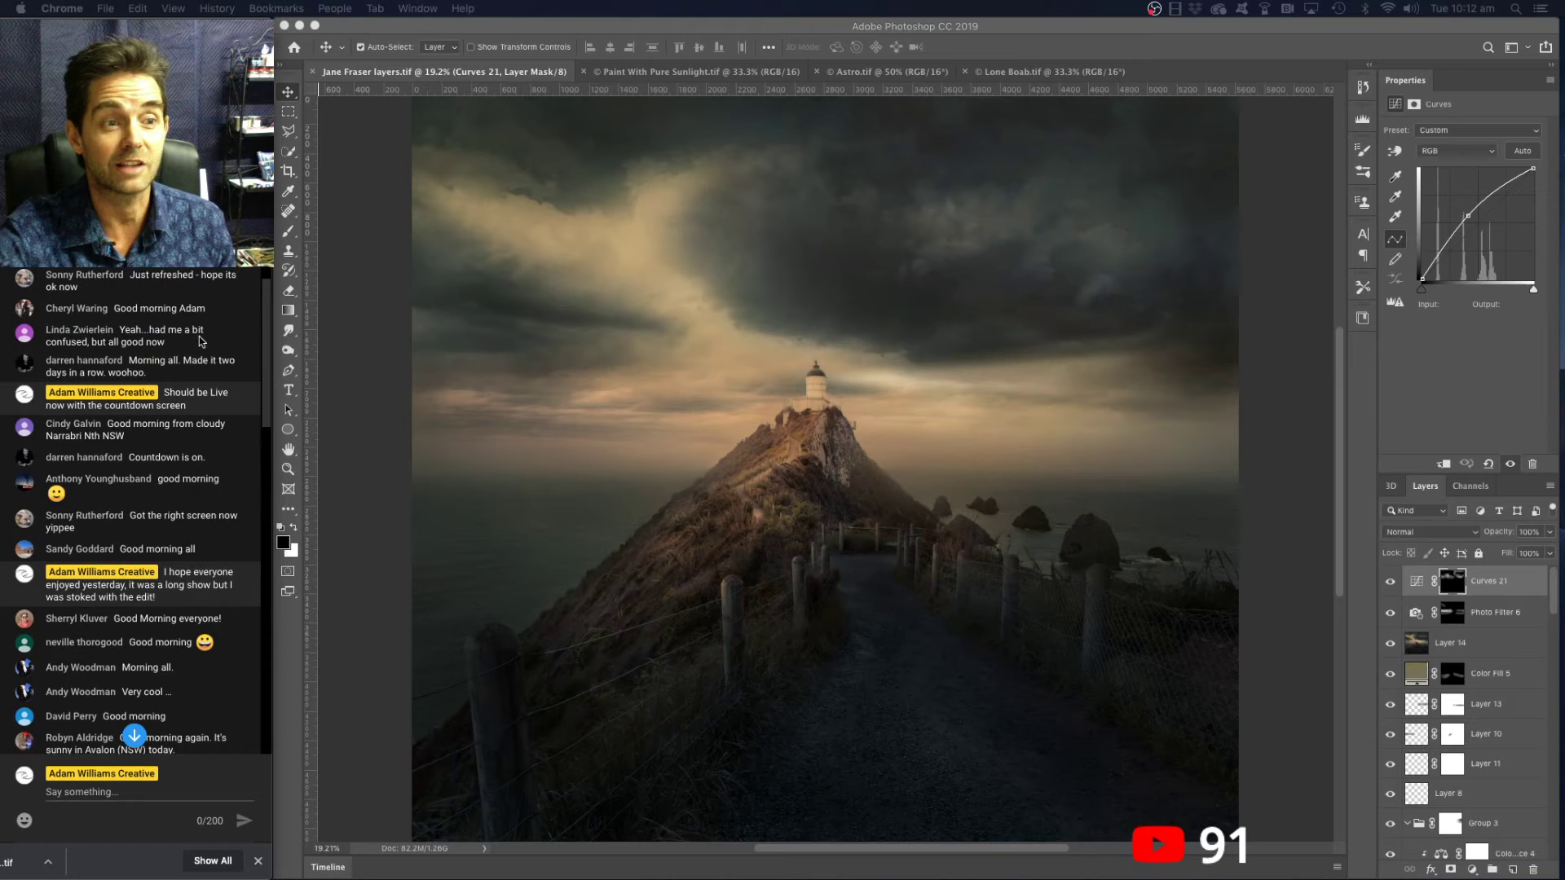
{"action": "scroll", "coordinate": [201, 340], "scroll_direction": "up", "scroll_amount": 4}
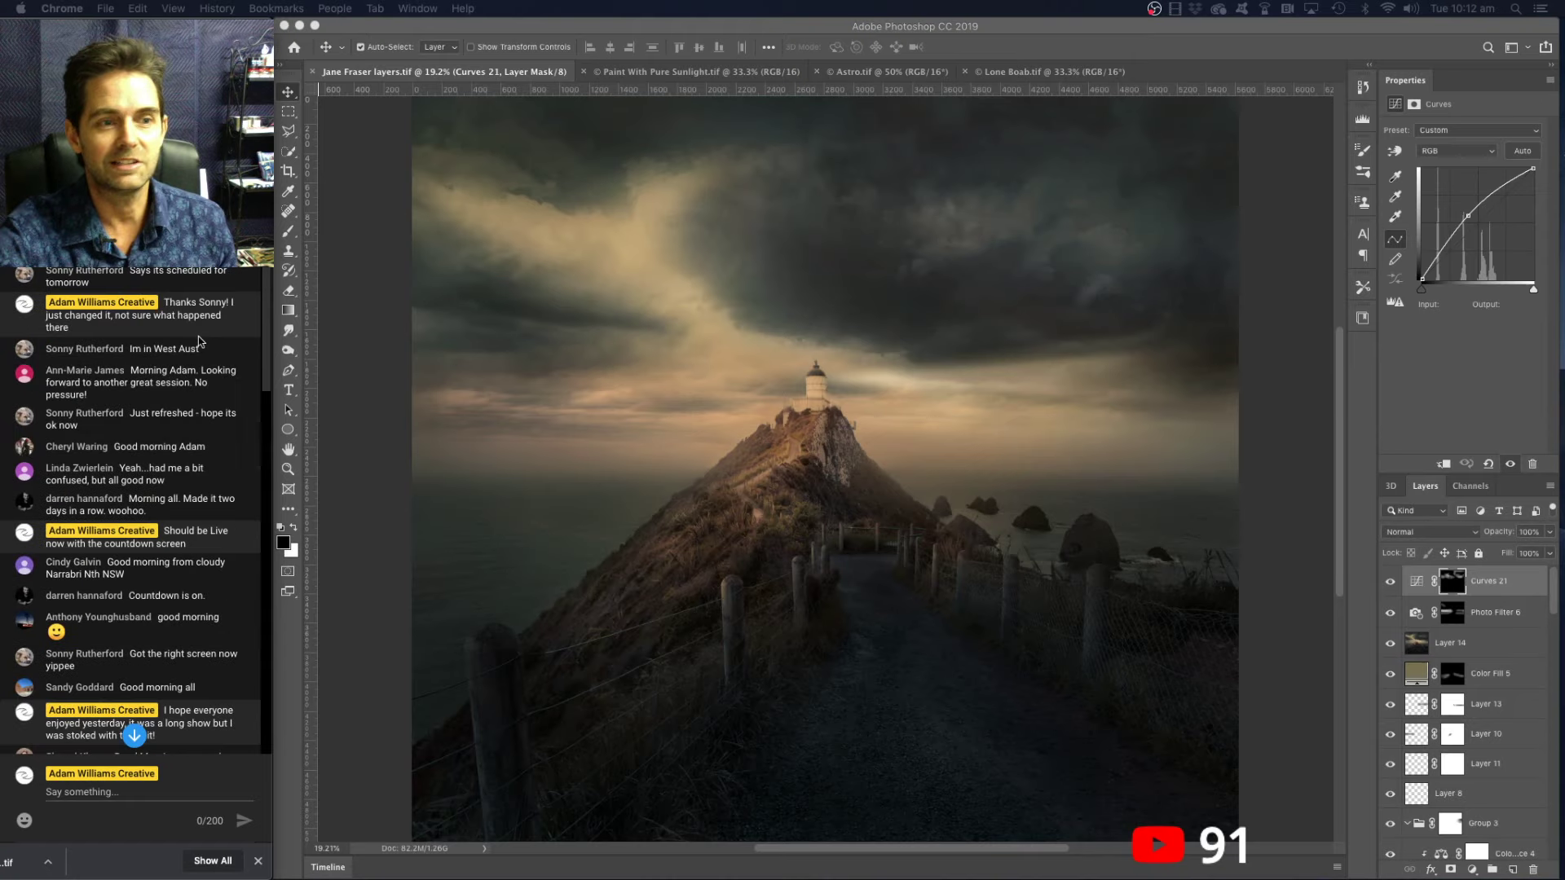
{"action": "scroll", "coordinate": [202, 388], "scroll_direction": "down", "scroll_amount": 1}
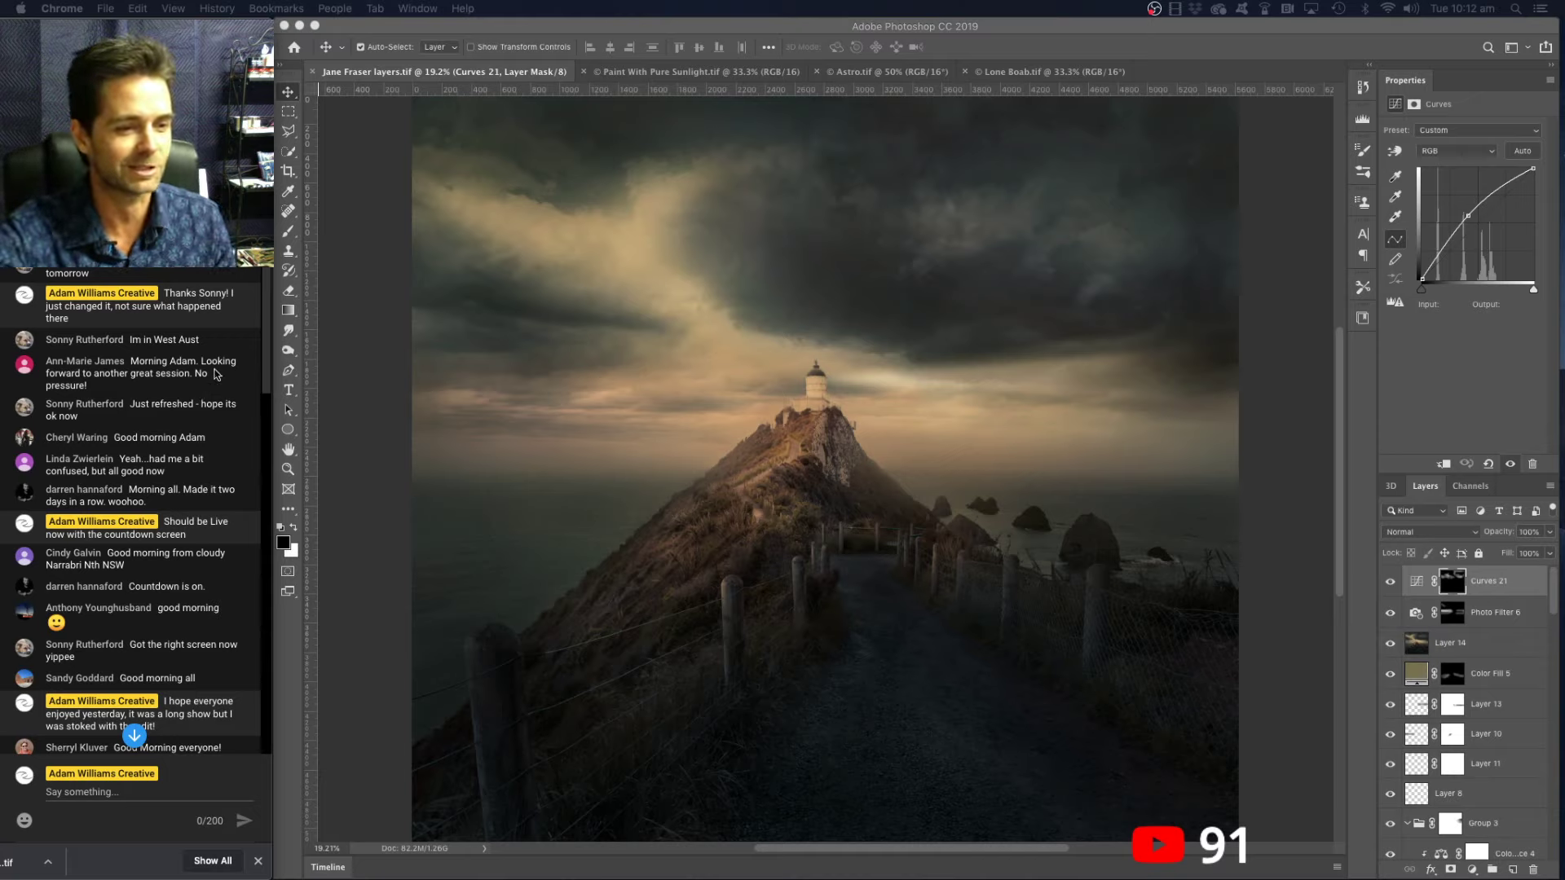
{"action": "scroll", "coordinate": [207, 636], "scroll_direction": "down", "scroll_amount": 1}
{"action": "scroll", "coordinate": [207, 636], "scroll_direction": "down", "scroll_amount": 1}
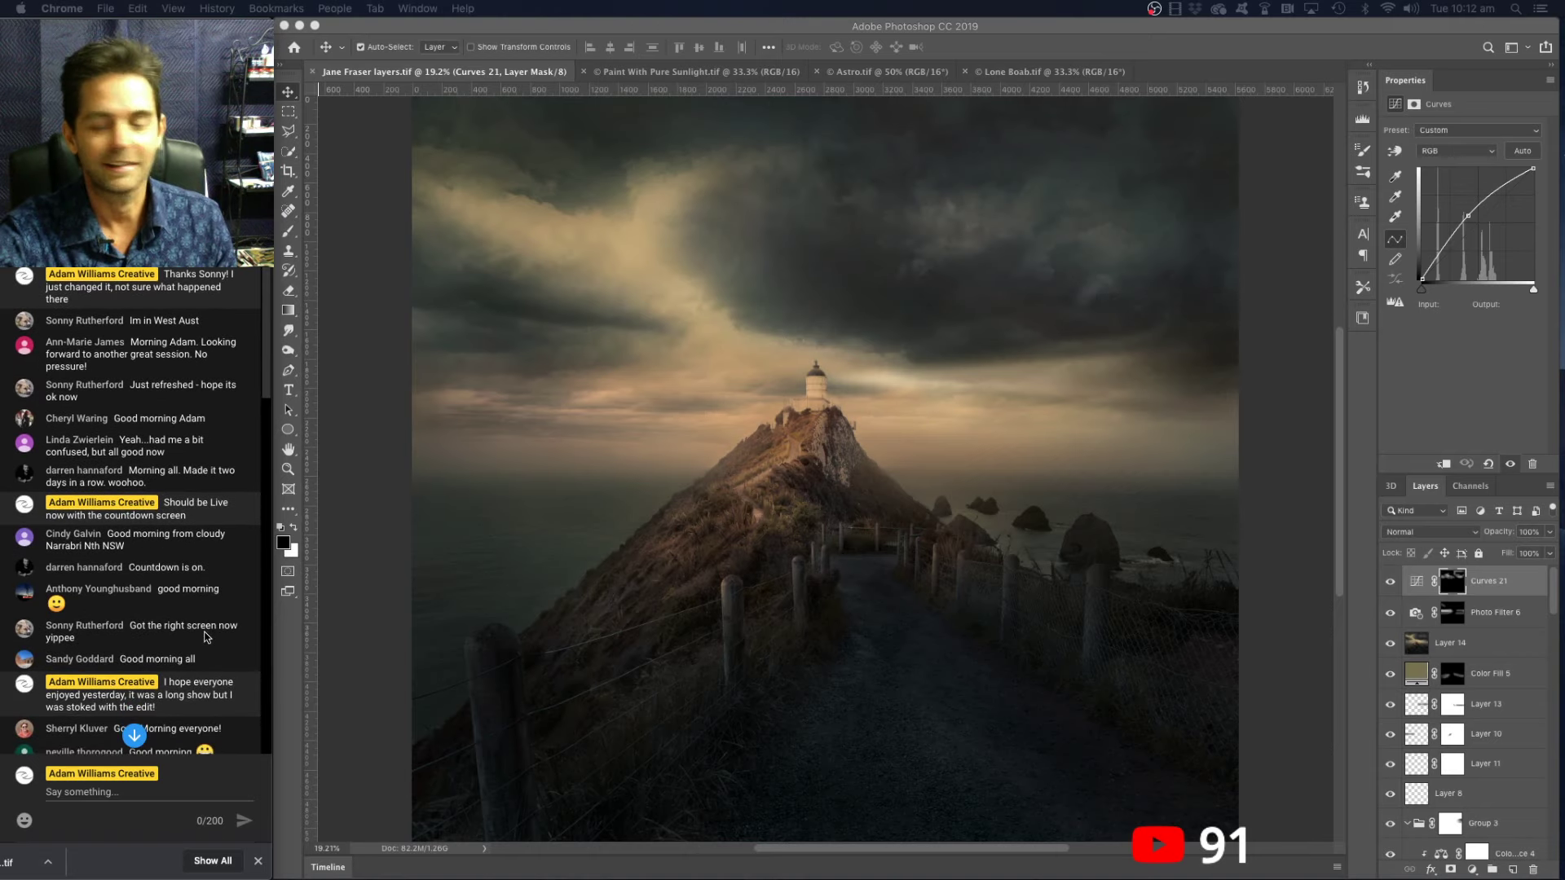
{"action": "scroll", "coordinate": [207, 637], "scroll_direction": "down", "scroll_amount": 3}
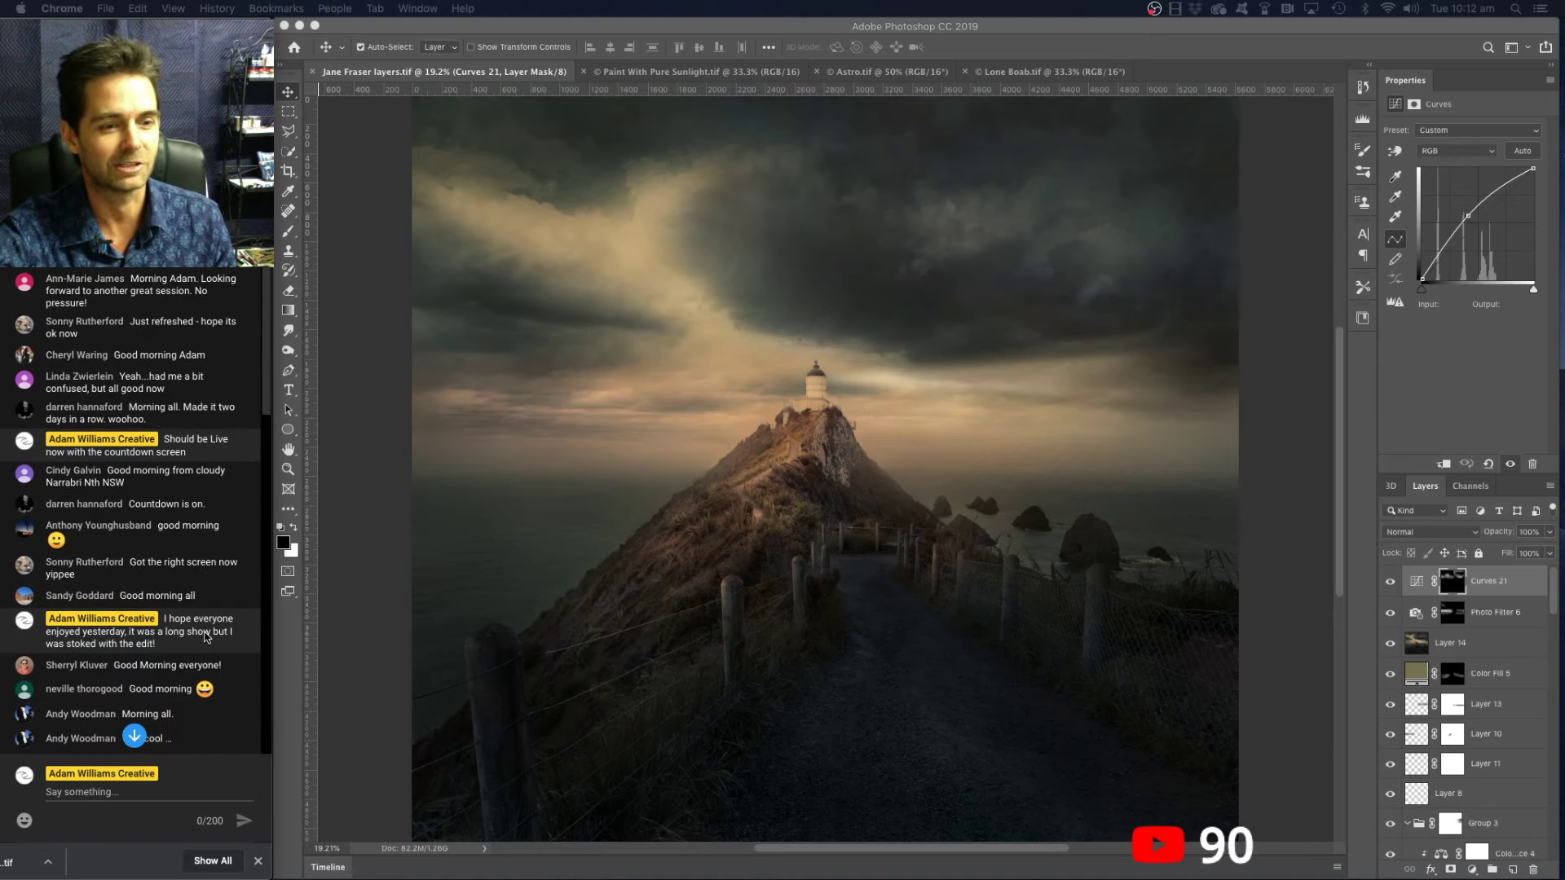
{"action": "scroll", "coordinate": [207, 637], "scroll_direction": "down", "scroll_amount": 1}
{"action": "scroll", "coordinate": [208, 638], "scroll_direction": "down", "scroll_amount": 1}
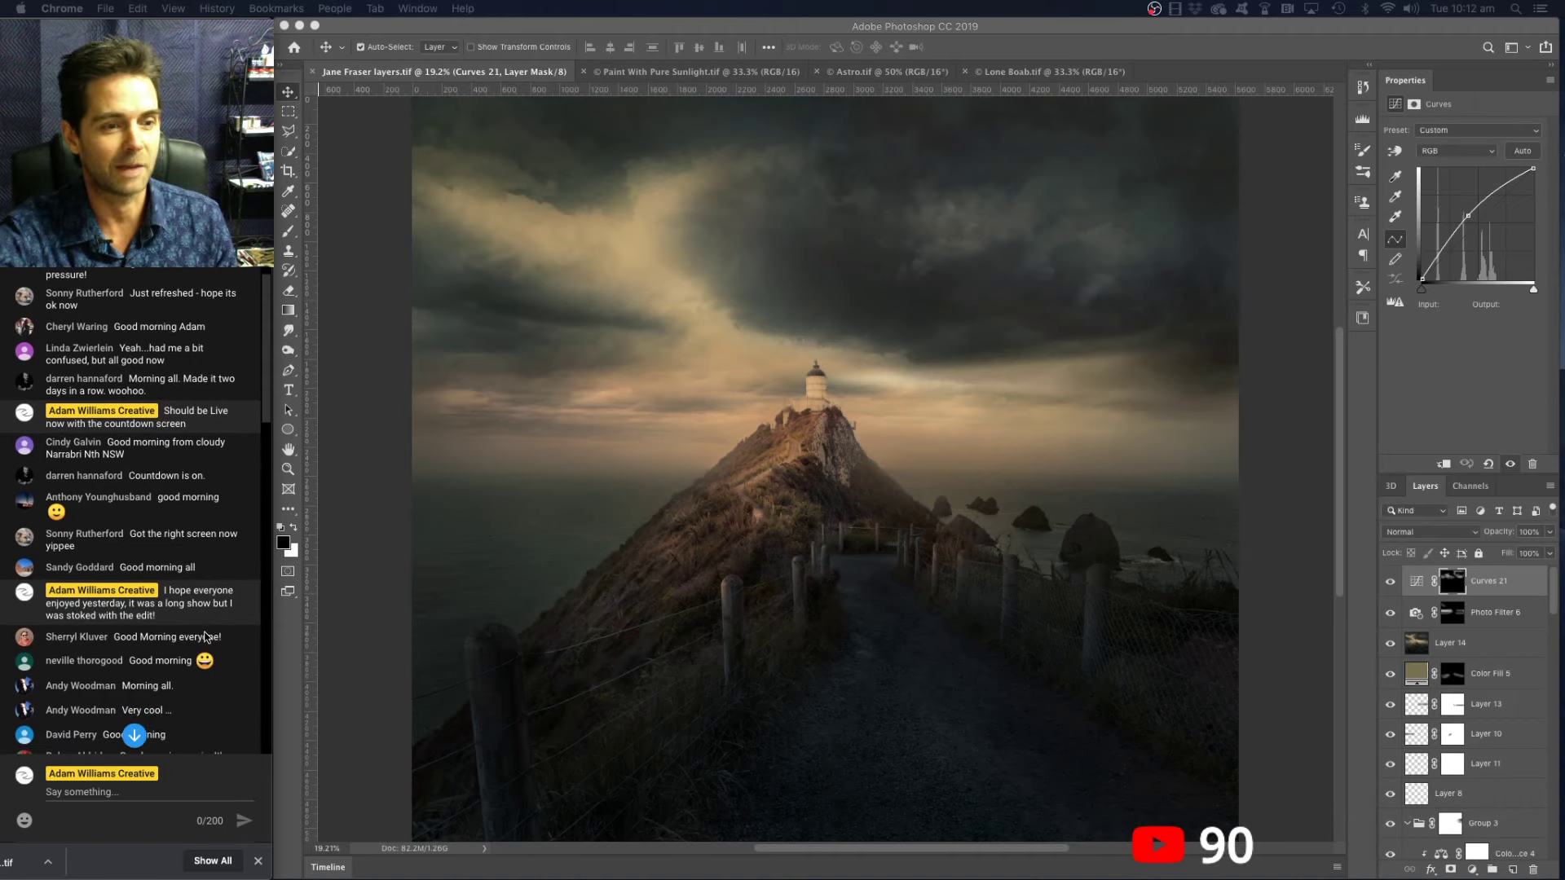
{"action": "scroll", "coordinate": [209, 644], "scroll_direction": "down", "scroll_amount": 1}
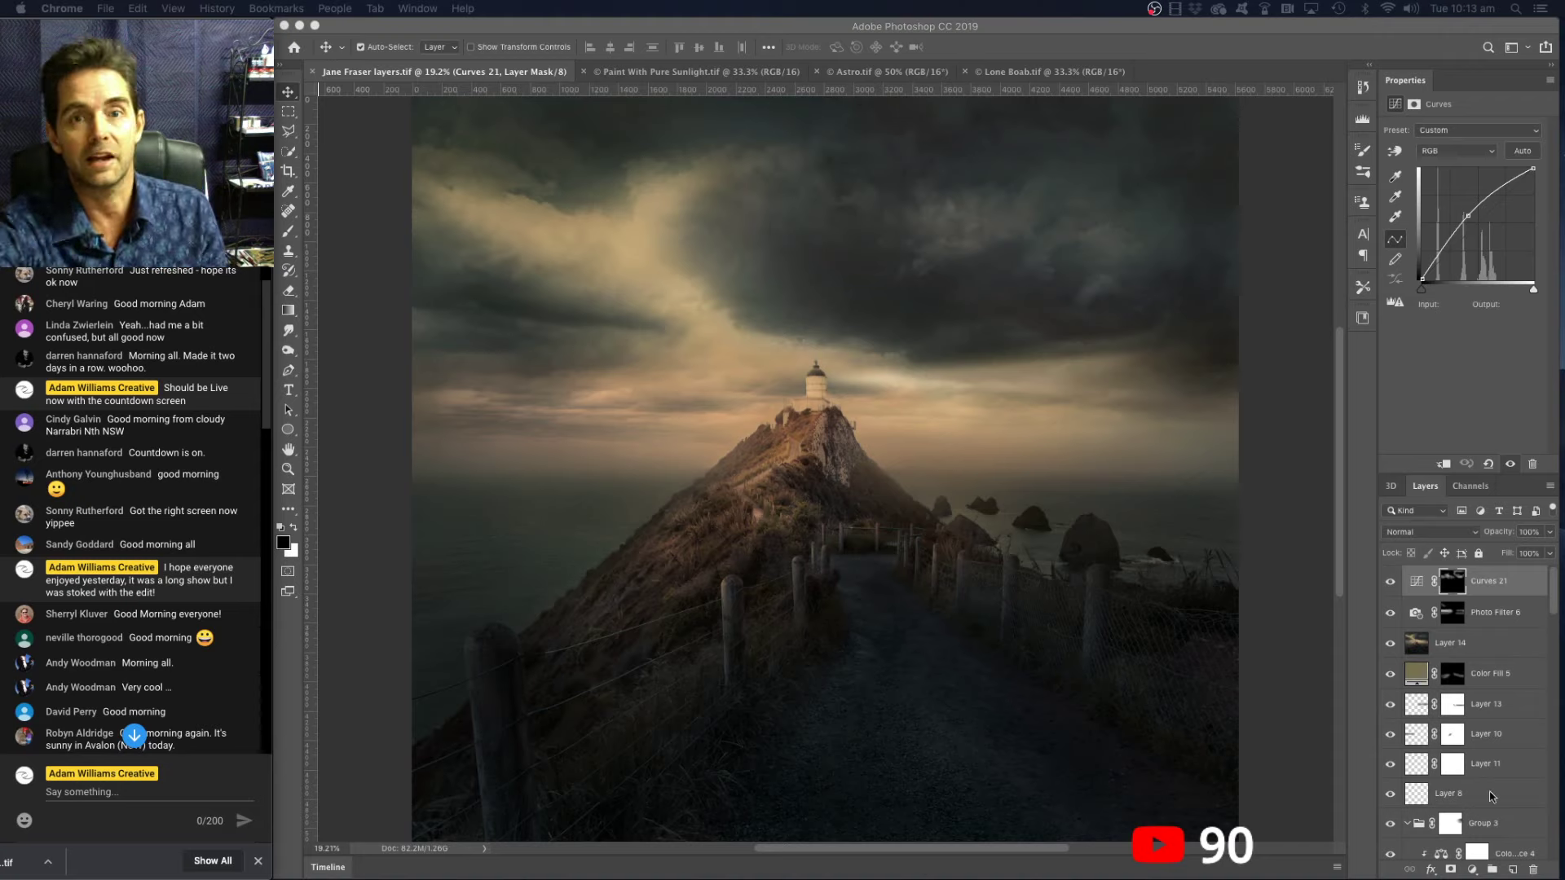
- Compare the finished lighthouse composite with its original photo by isolating Layer 0 and restoring all layers' visibility
{"action": "scroll", "coordinate": [1492, 796], "scroll_direction": "down", "scroll_amount": 3}
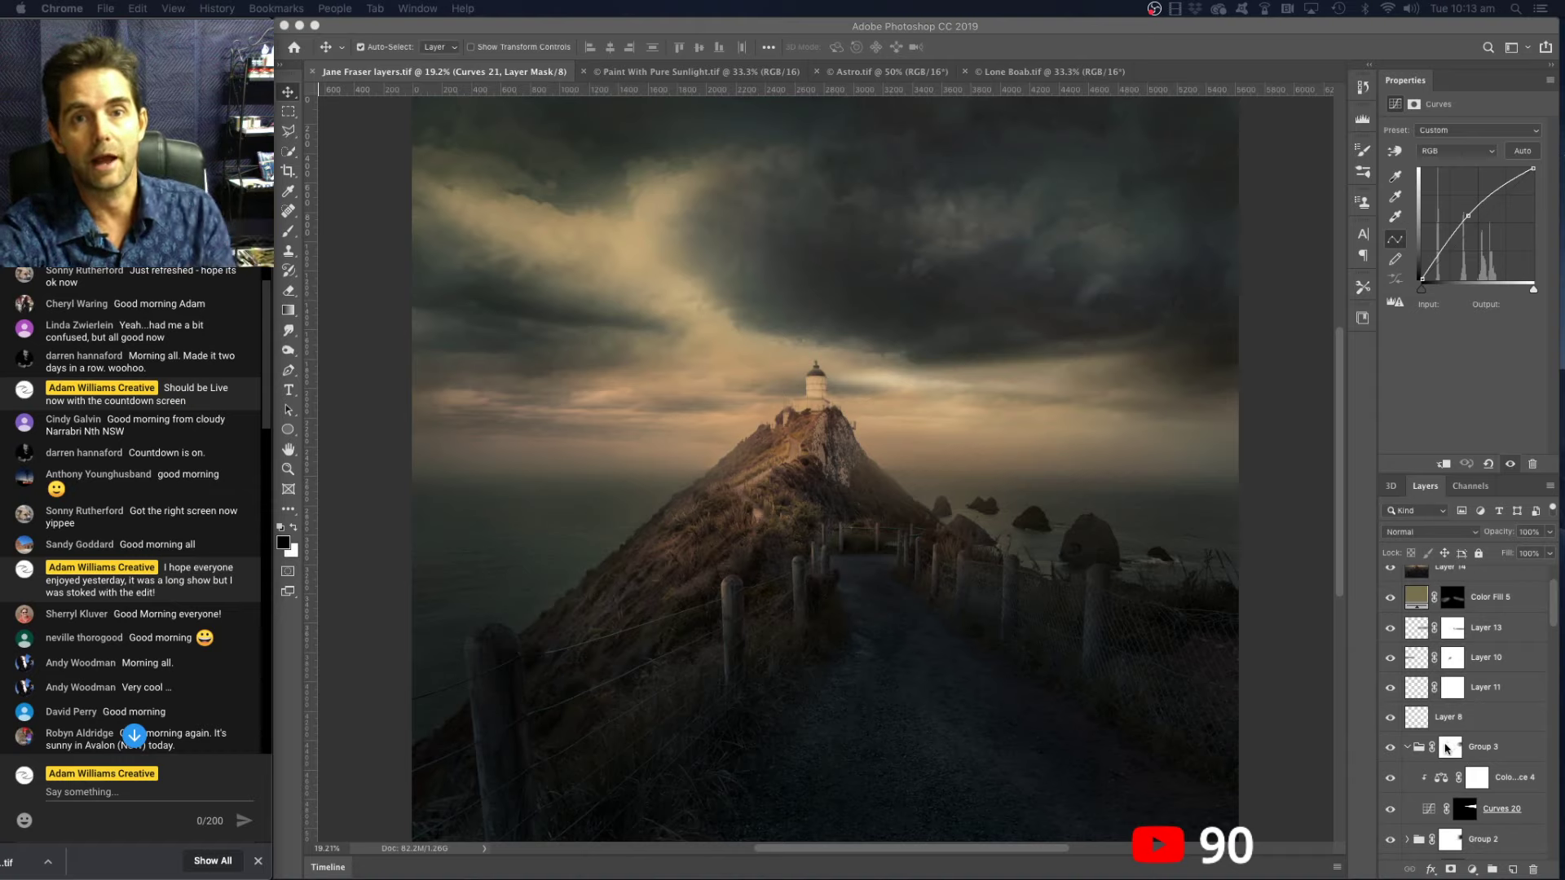
{"action": "scroll", "coordinate": [1447, 748], "scroll_direction": "down", "scroll_amount": 10}
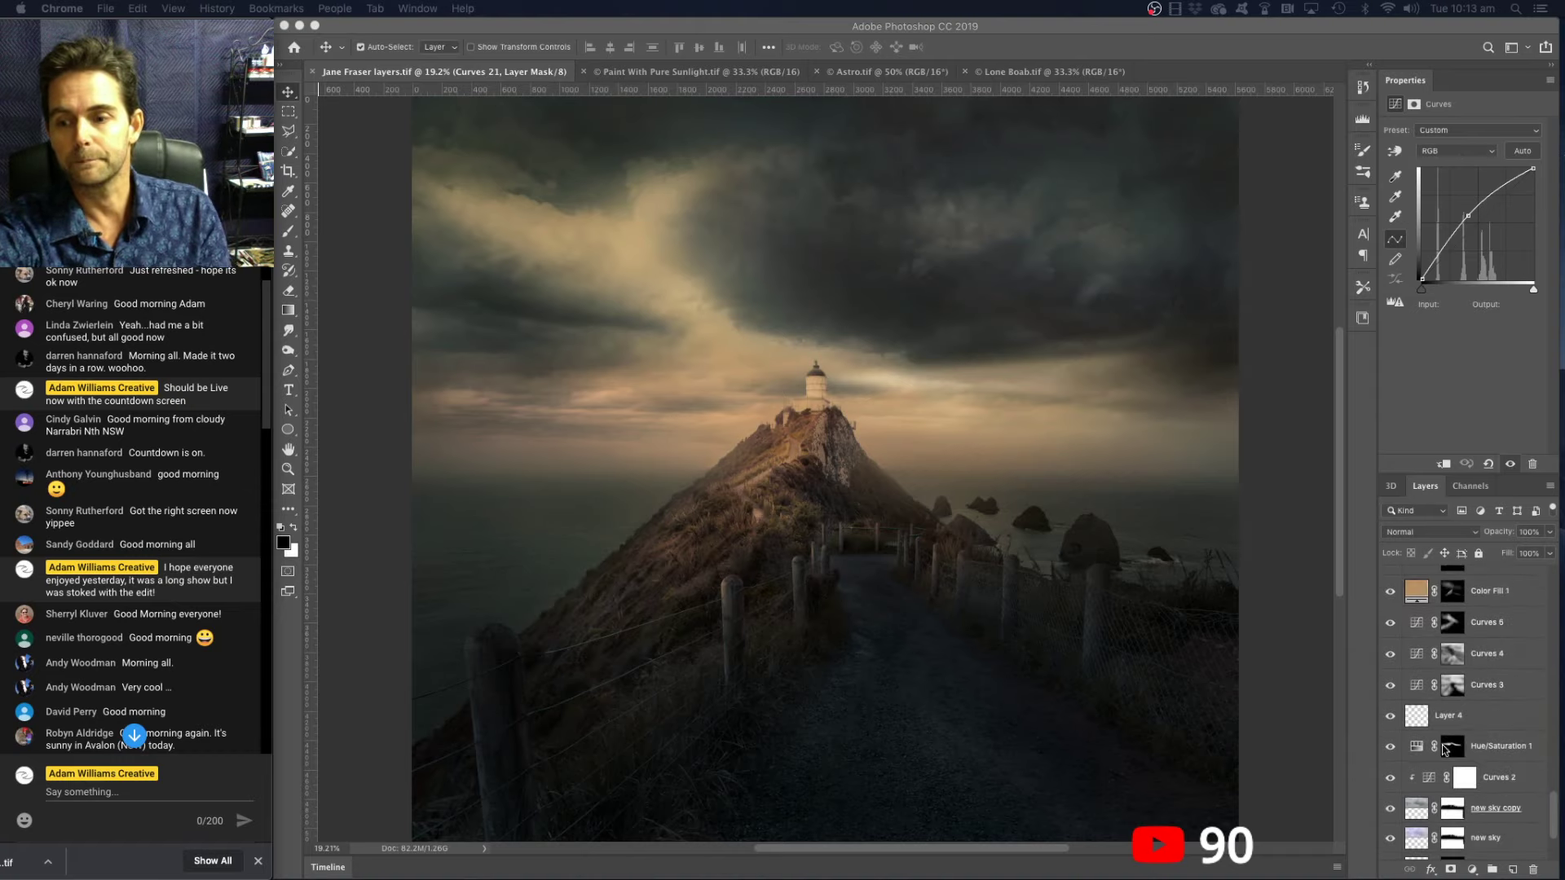
{"action": "scroll", "coordinate": [1443, 748], "scroll_direction": "up", "scroll_amount": 10}
{"action": "scroll", "coordinate": [1442, 805], "scroll_direction": "up", "scroll_amount": 3}
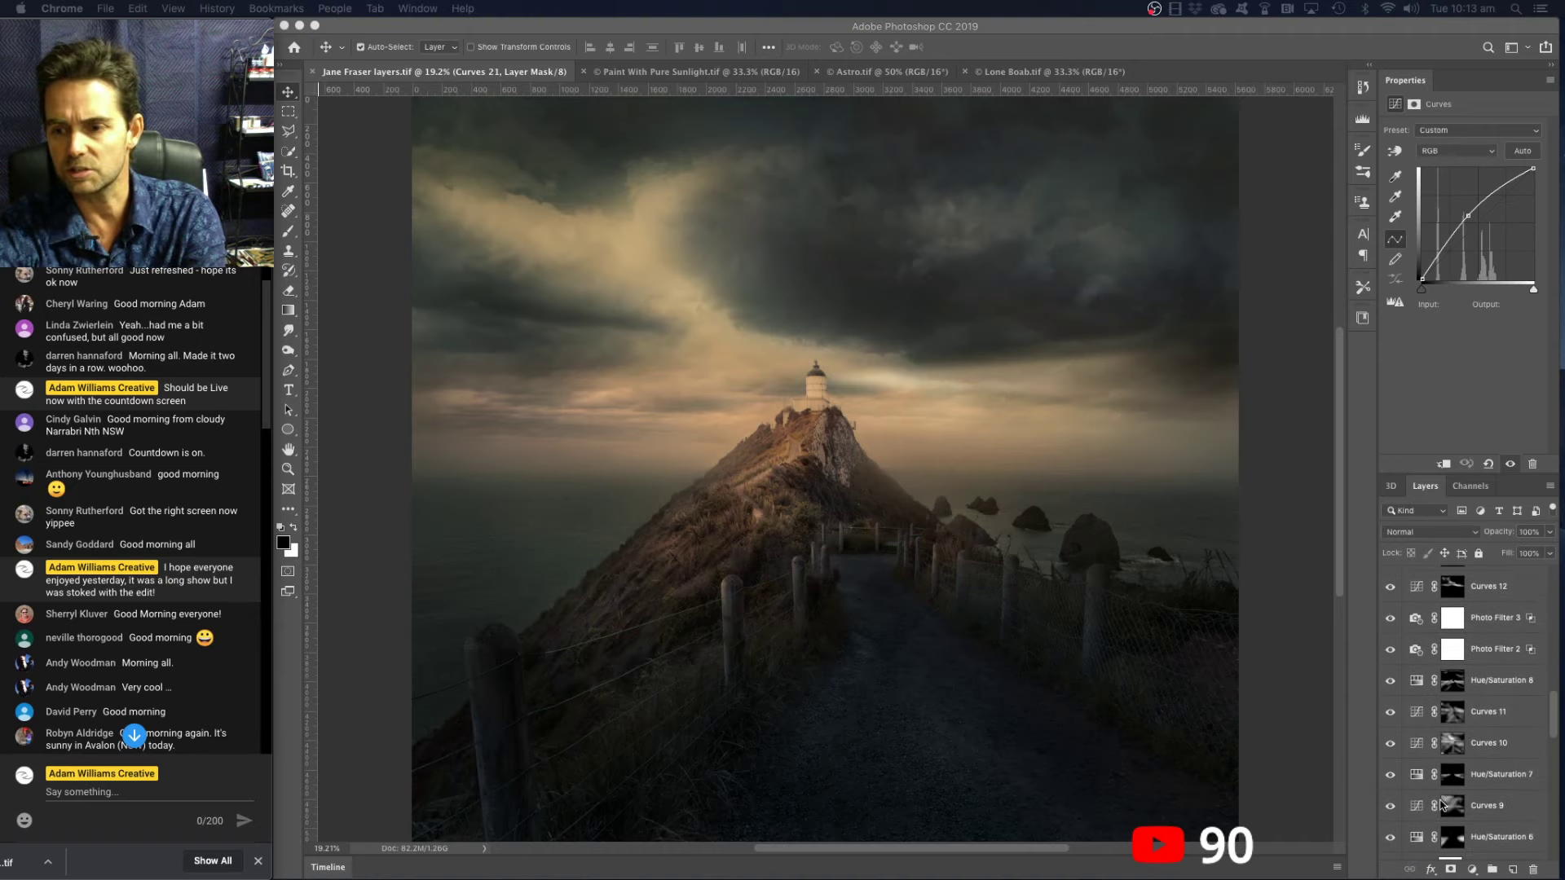
{"action": "scroll", "coordinate": [1442, 805], "scroll_direction": "up", "scroll_amount": 5}
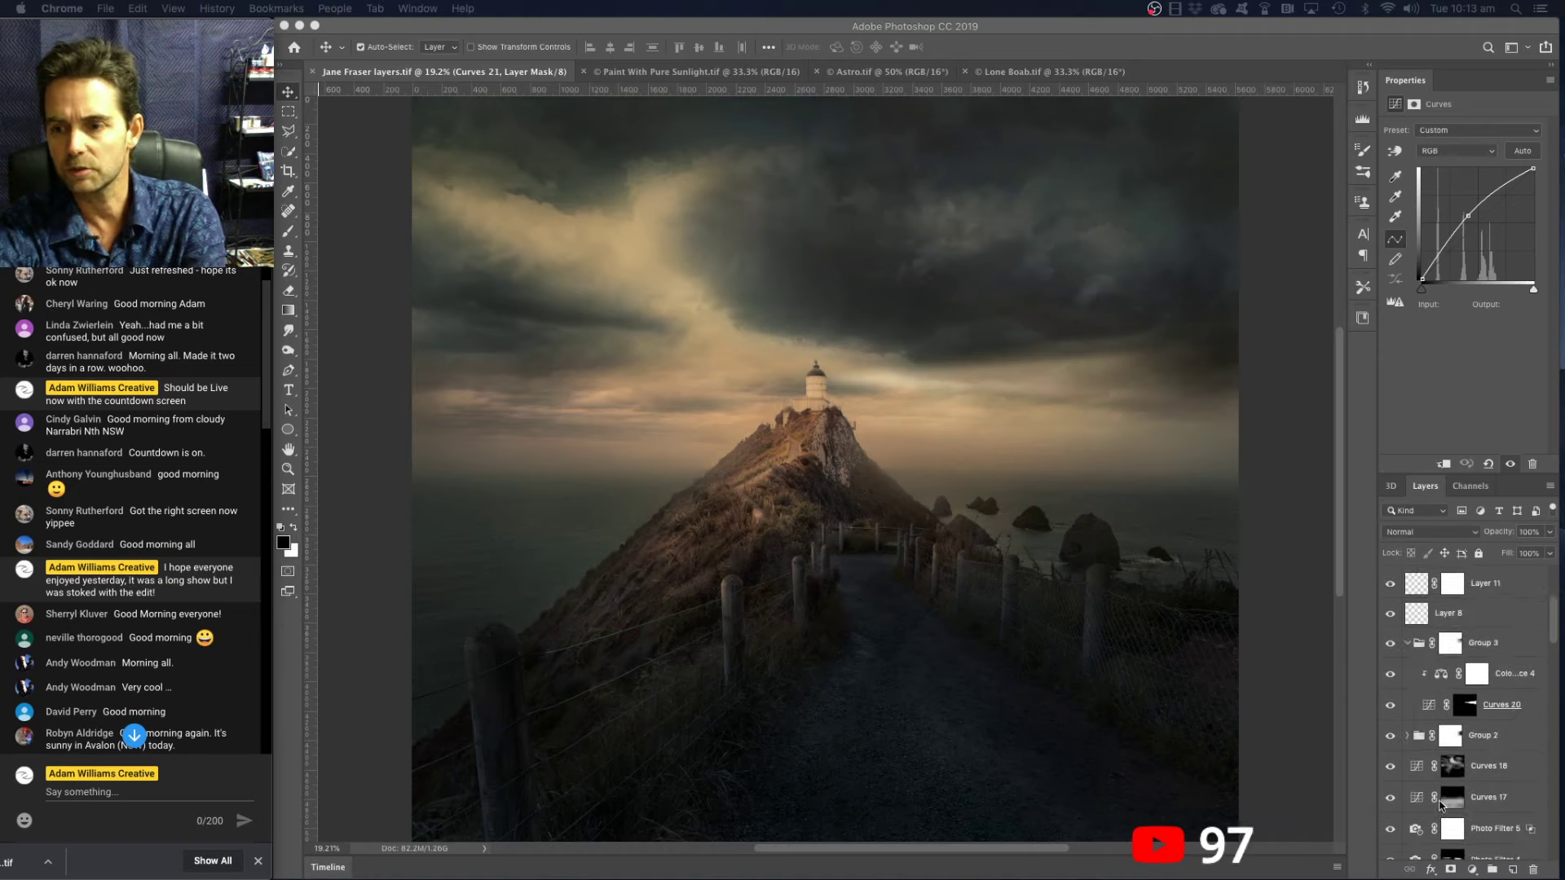
{"action": "scroll", "coordinate": [1441, 806], "scroll_direction": "down", "scroll_amount": 20}
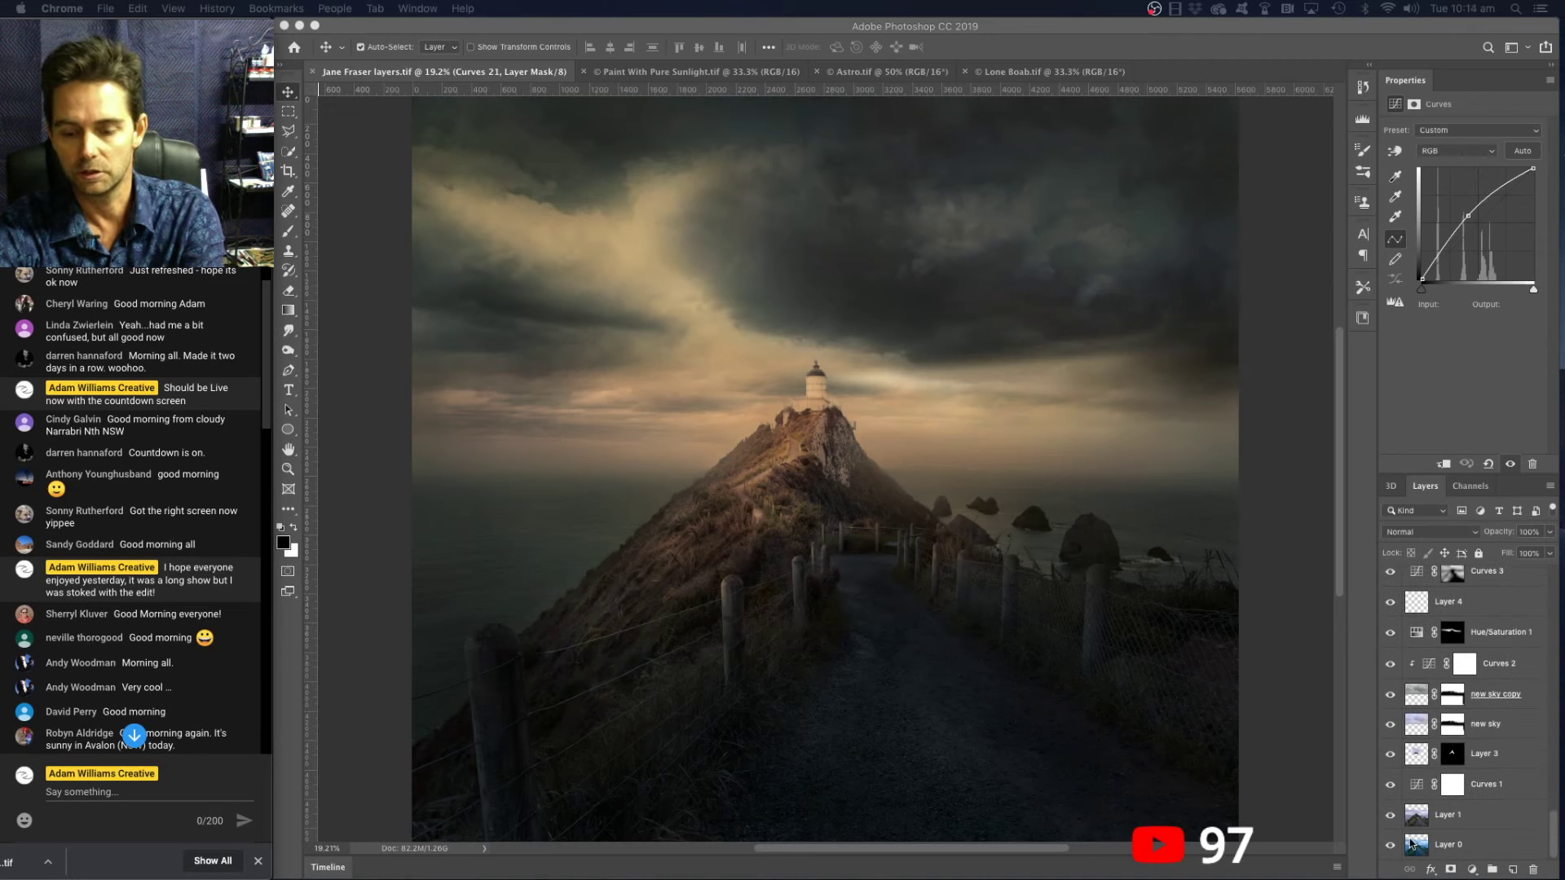
{"action": "left_click", "coordinate": [1391, 848], "text": "alt"}
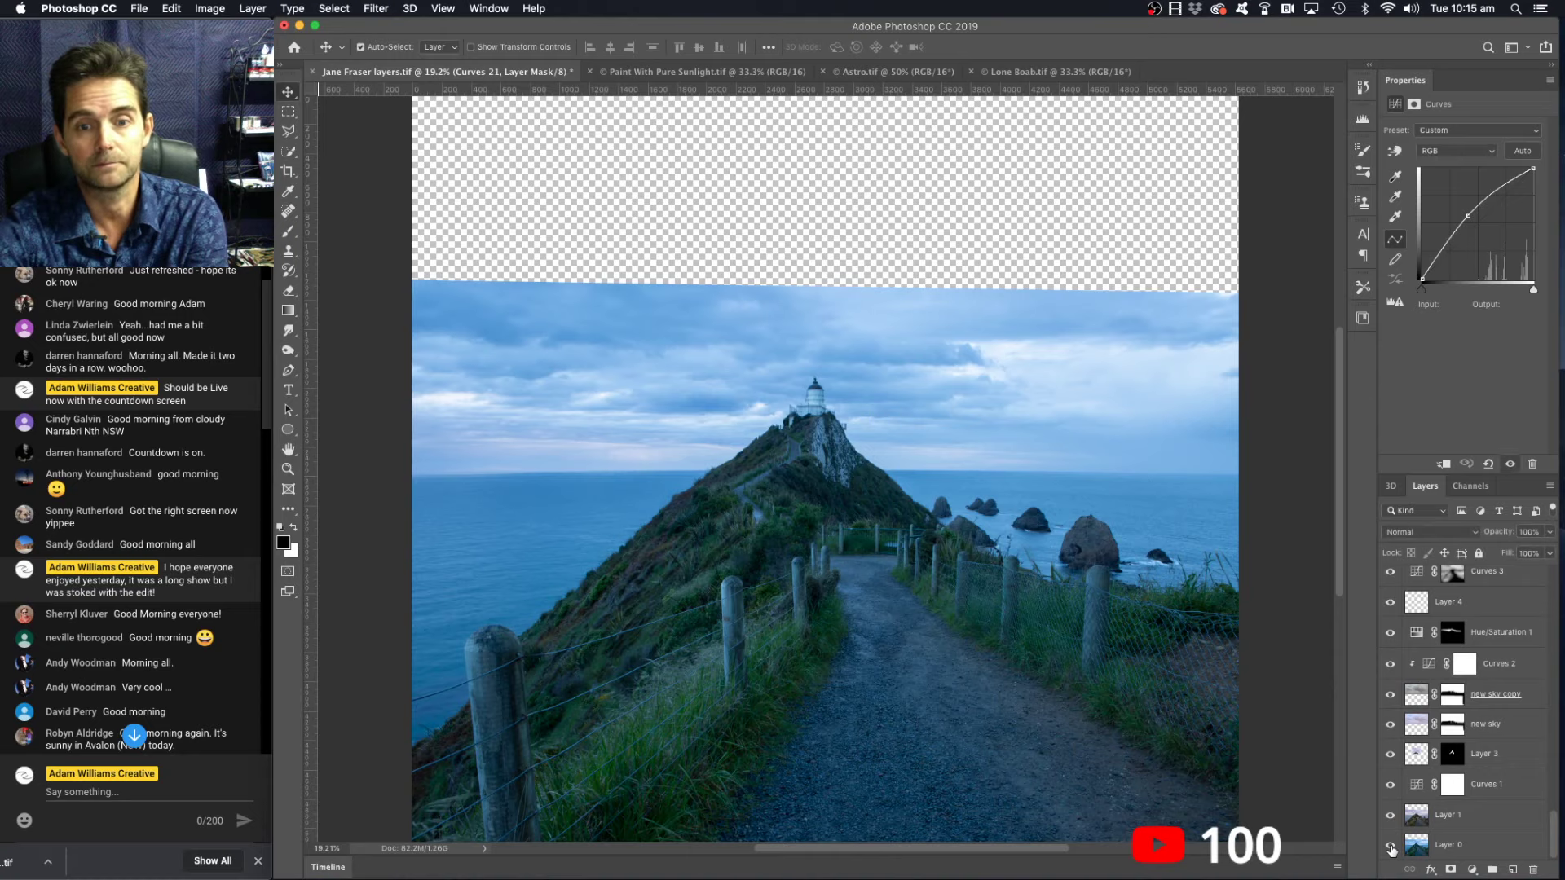
{"action": "left_click", "coordinate": [1391, 849], "text": "alt"}
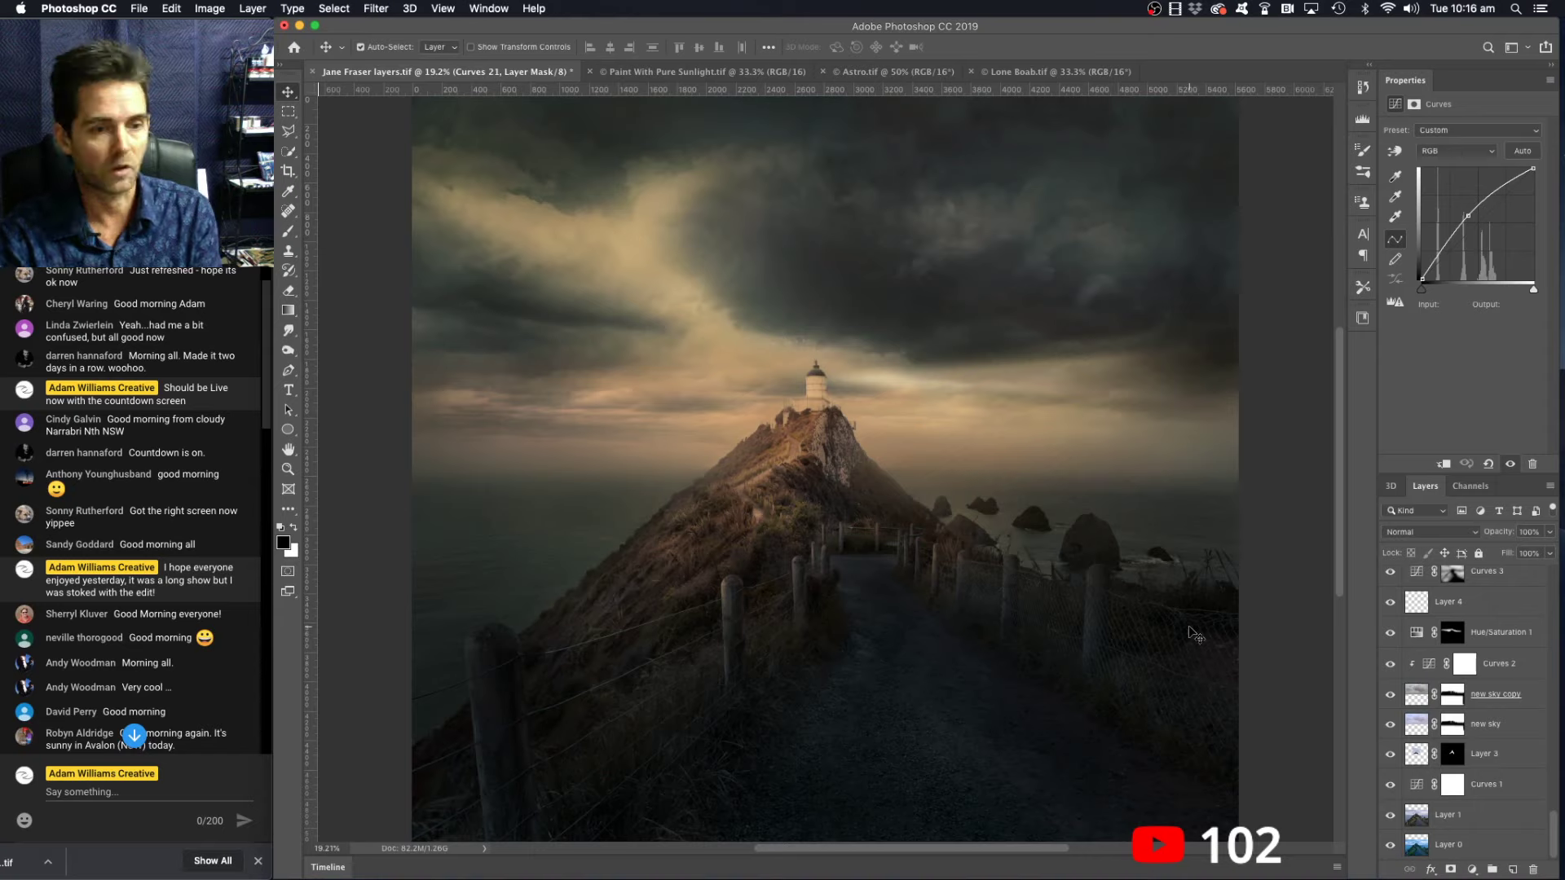
- Read the newer live chat comments and questions through to the latest message
{"action": "scroll", "coordinate": [235, 472], "scroll_direction": "down", "scroll_amount": 10}
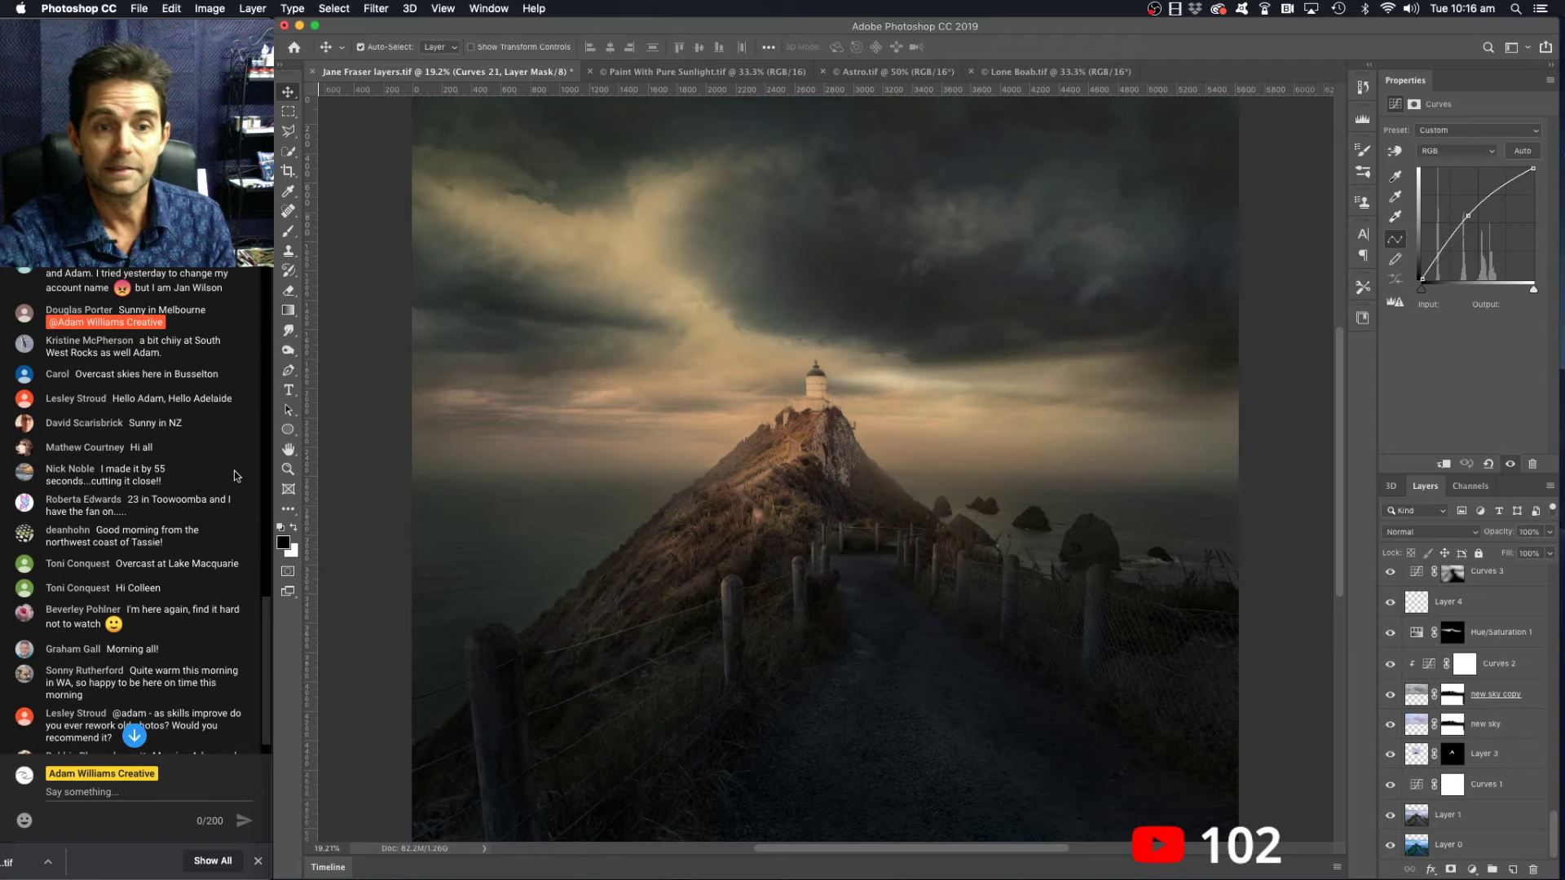
{"action": "scroll", "coordinate": [233, 471], "scroll_direction": "down", "scroll_amount": 5}
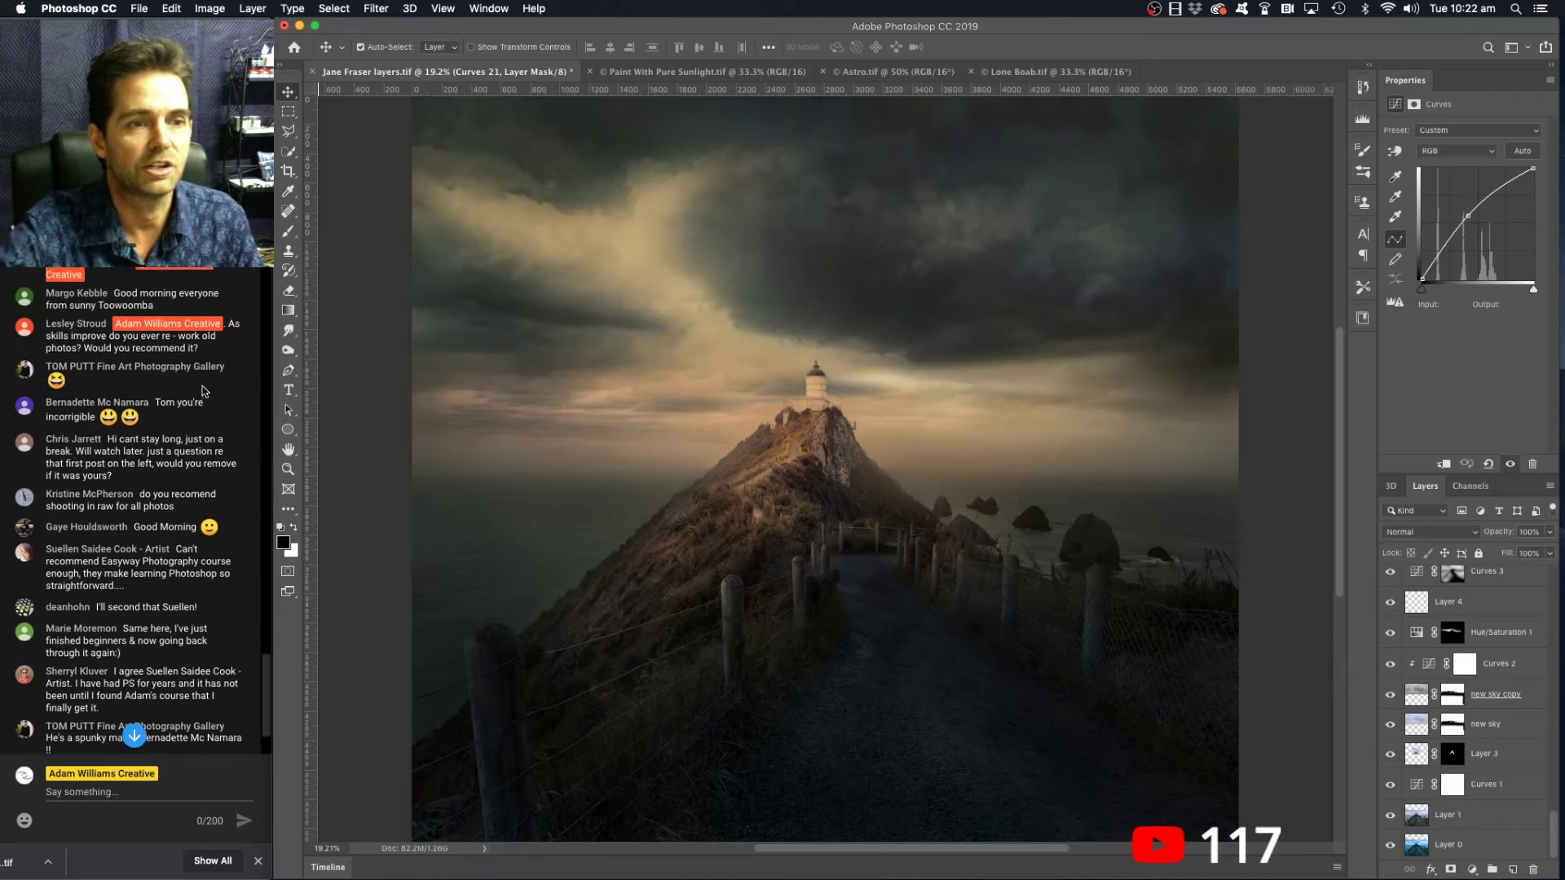
{"action": "scroll", "coordinate": [209, 373], "scroll_direction": "up", "scroll_amount": 2}
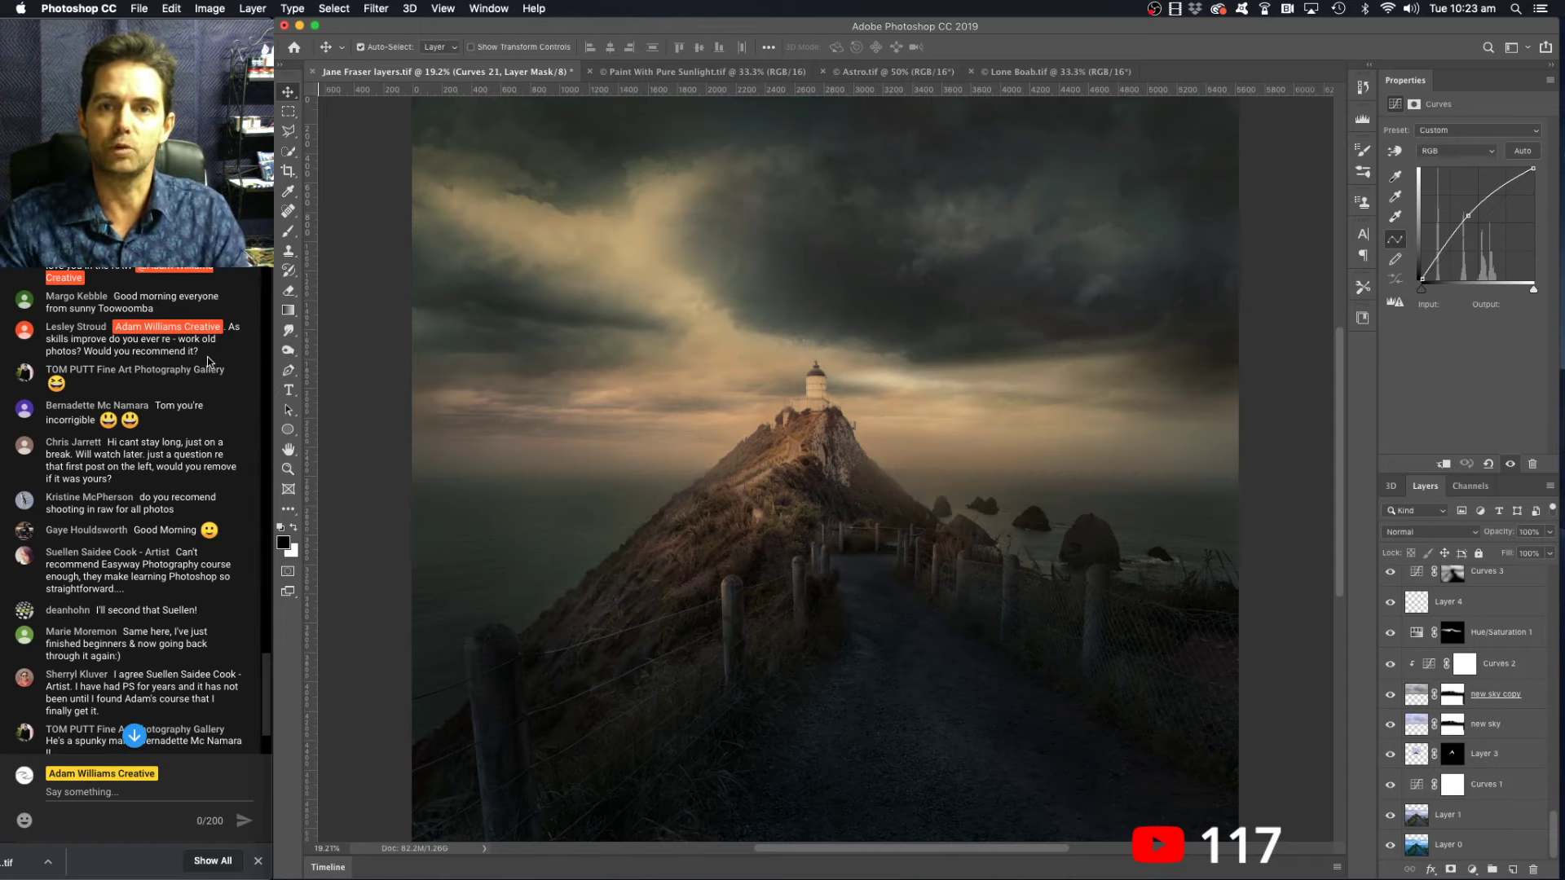
{"action": "scroll", "coordinate": [200, 342], "scroll_direction": "up", "scroll_amount": 2}
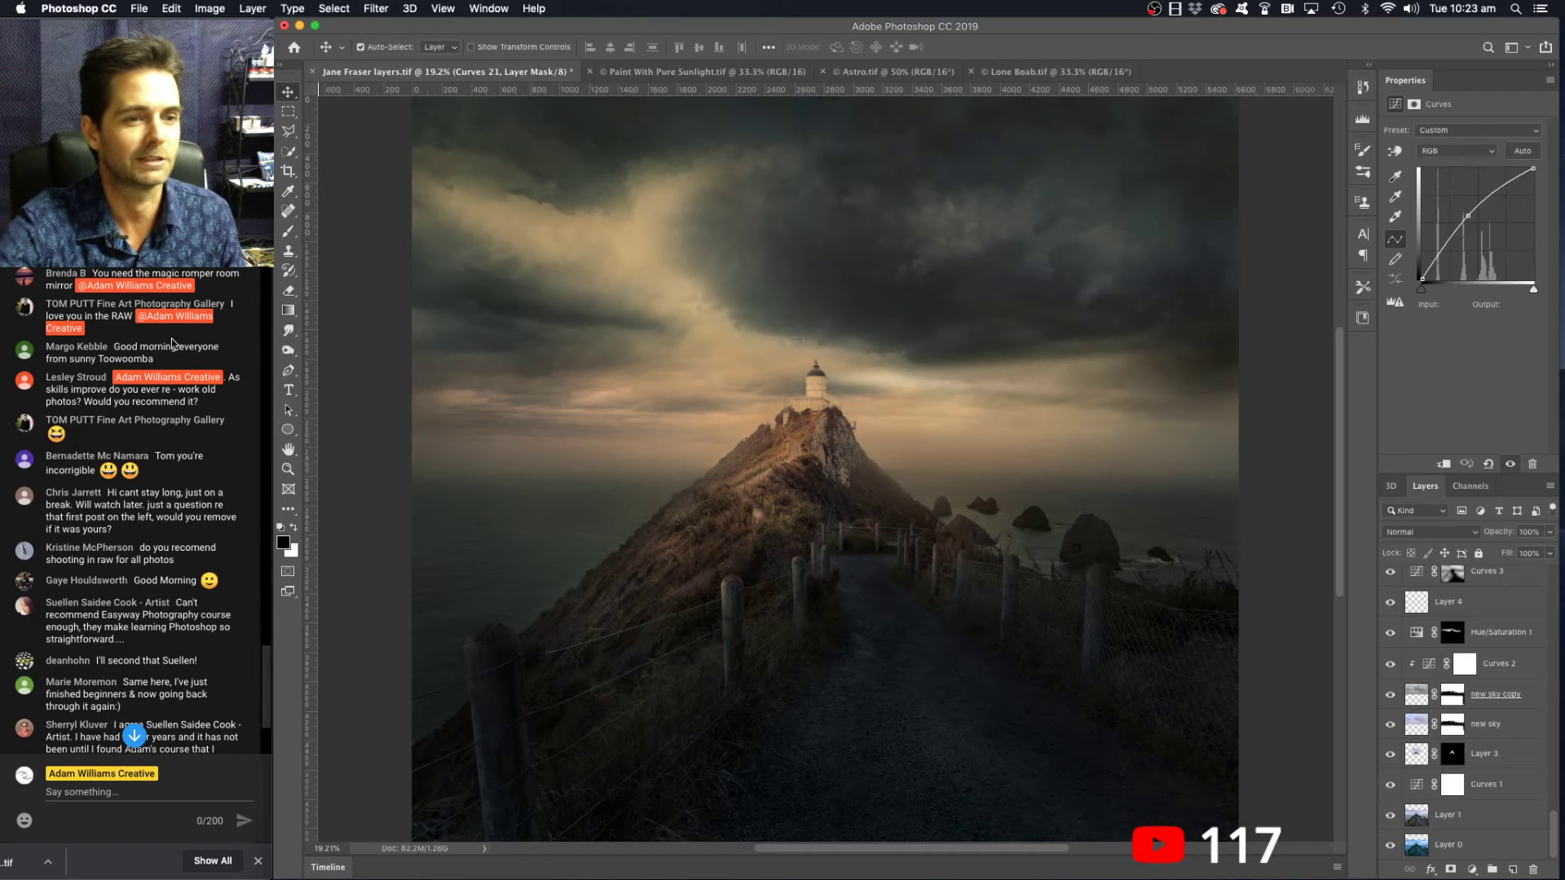
{"action": "scroll", "coordinate": [171, 339], "scroll_direction": "down", "scroll_amount": 1}
{"action": "scroll", "coordinate": [171, 343], "scroll_direction": "down", "scroll_amount": 2}
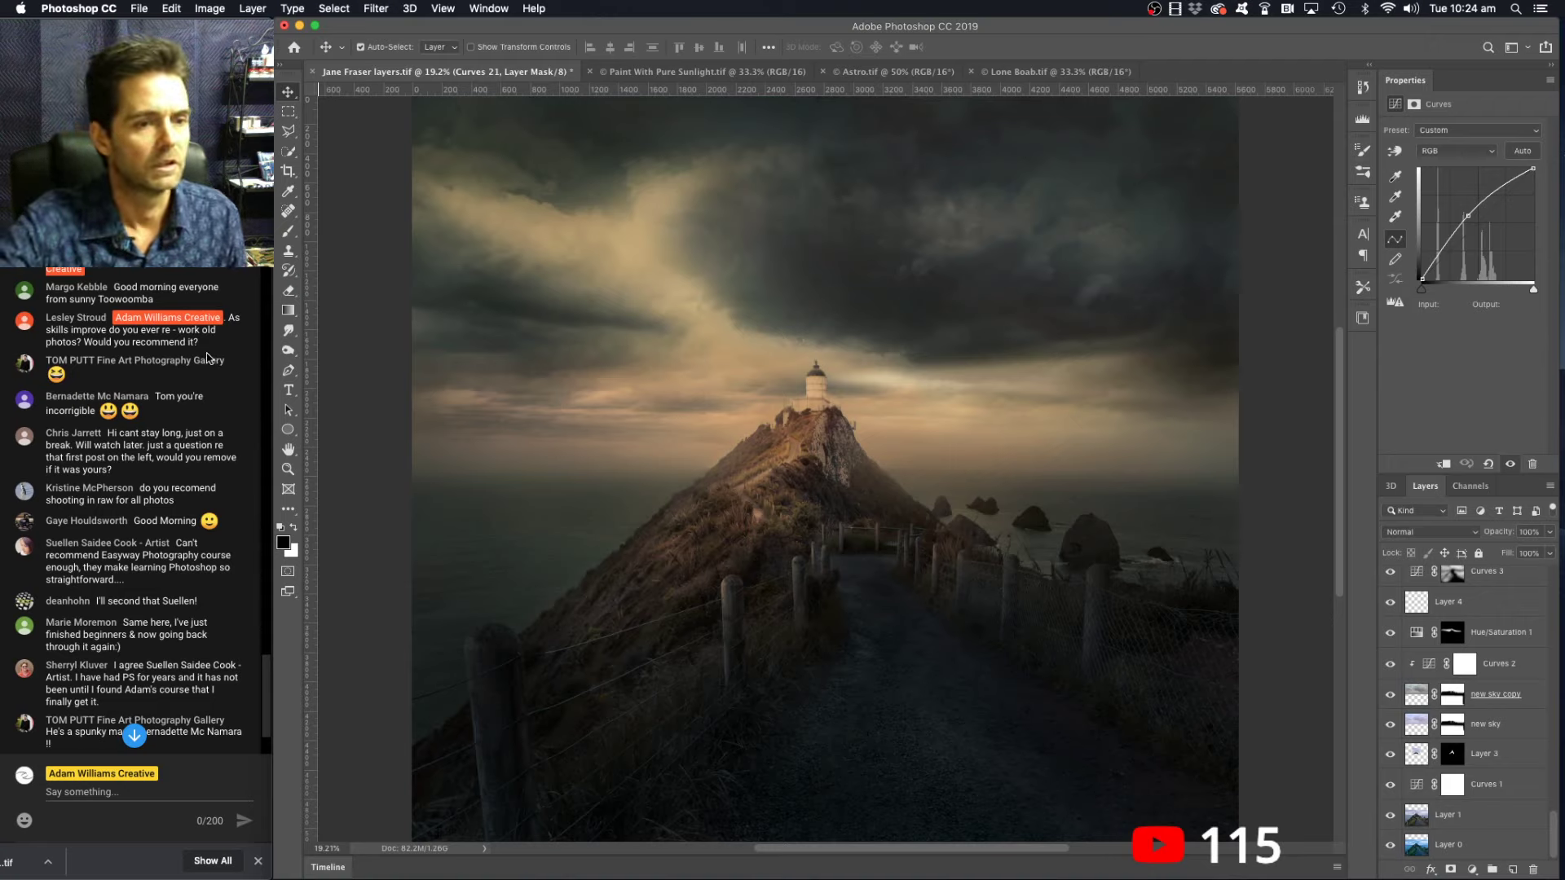
{"action": "scroll", "coordinate": [165, 479], "scroll_direction": "down", "scroll_amount": 1}
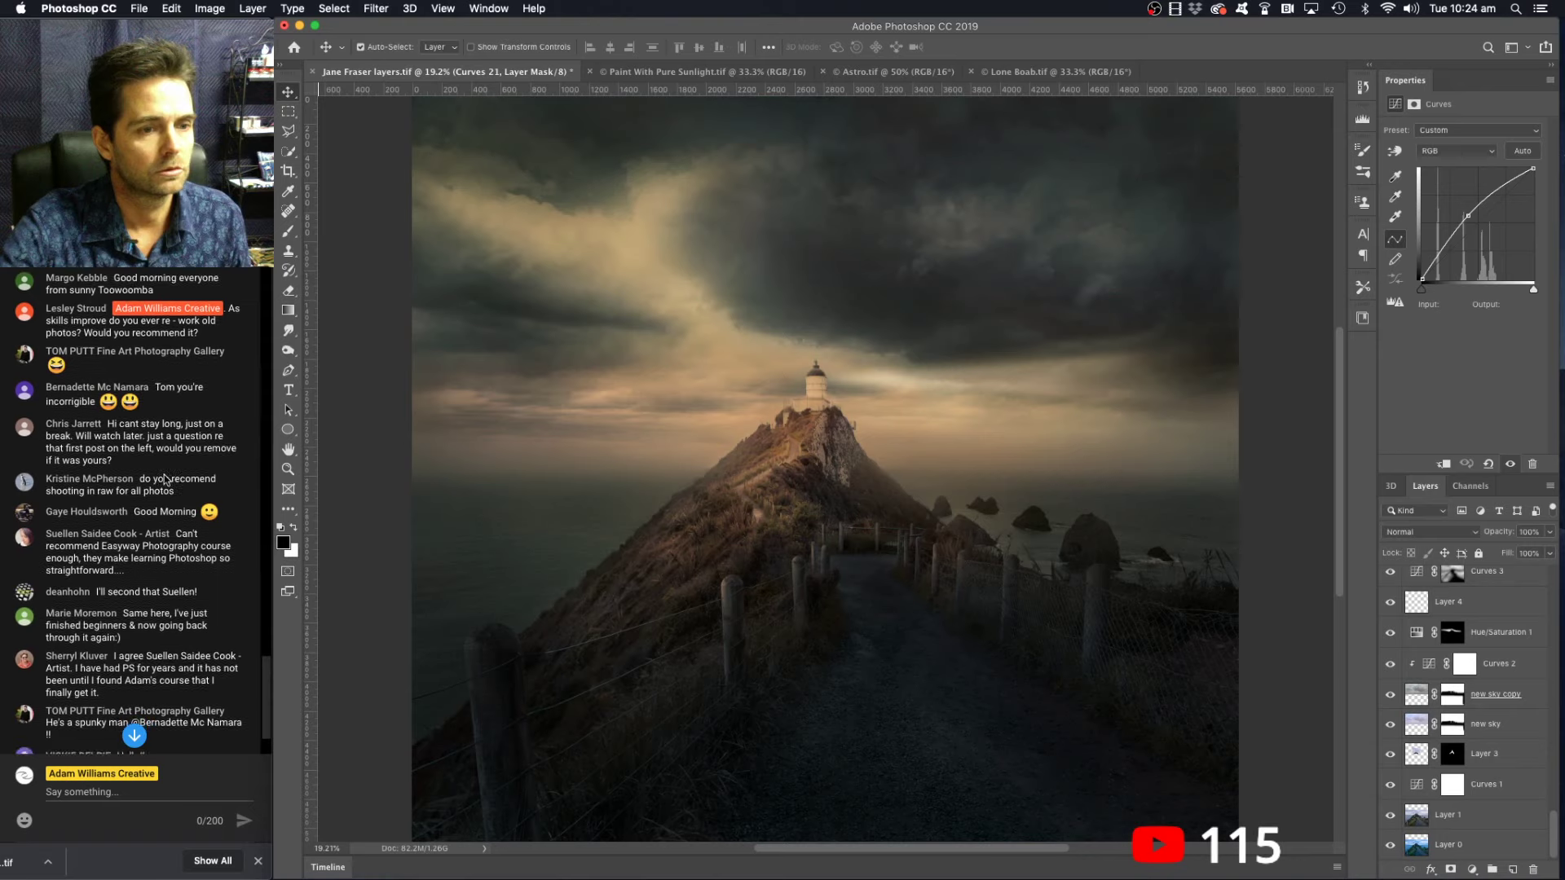
{"action": "scroll", "coordinate": [165, 479], "scroll_direction": "down", "scroll_amount": 1}
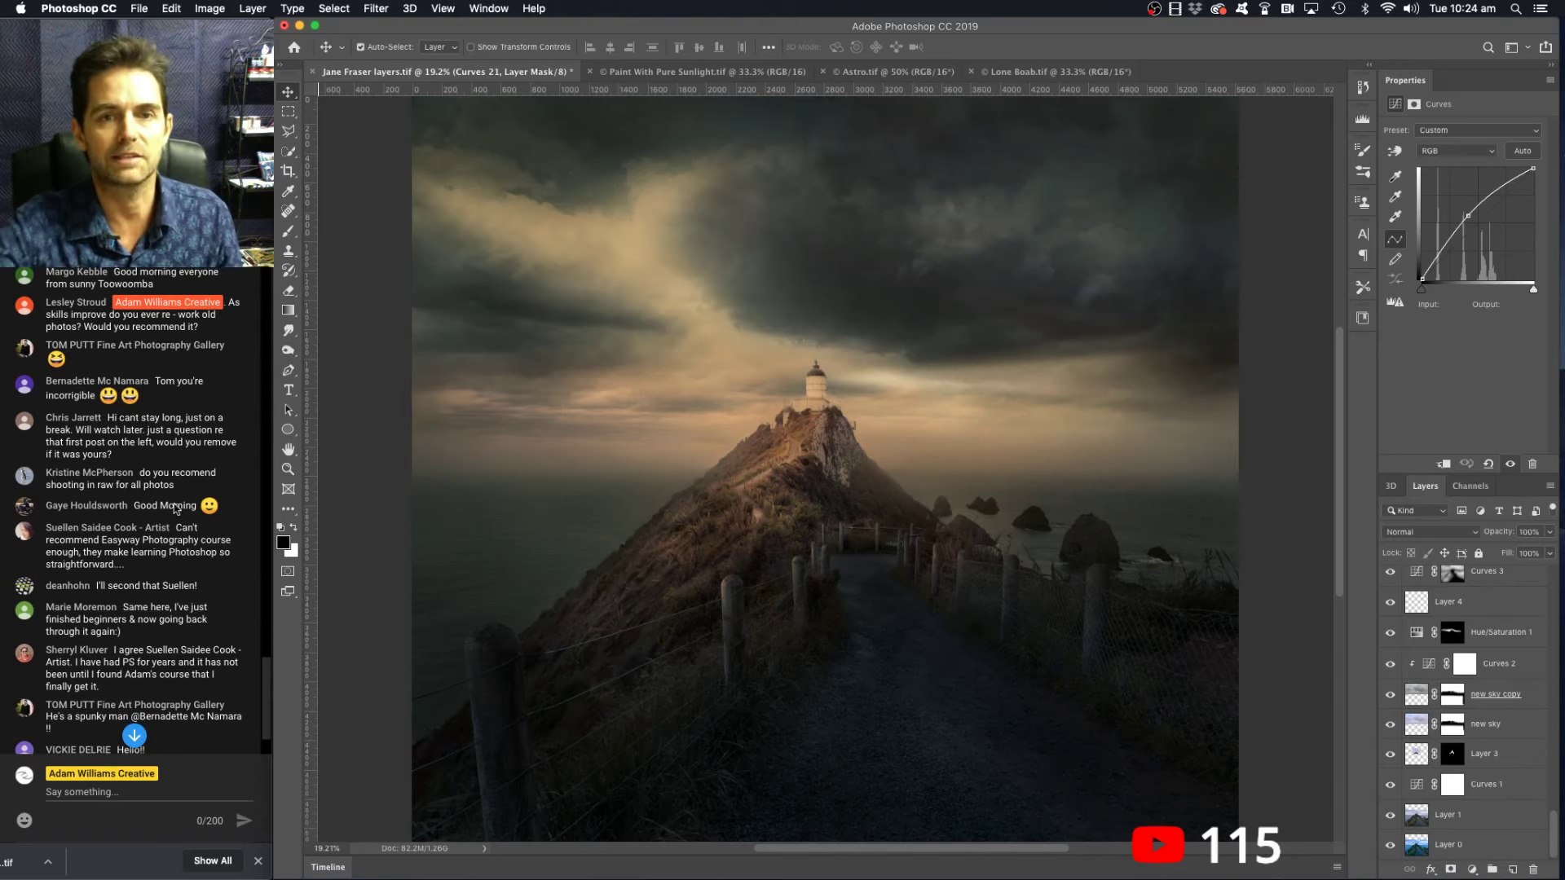
{"action": "scroll", "coordinate": [212, 515], "scroll_direction": "down", "scroll_amount": 5}
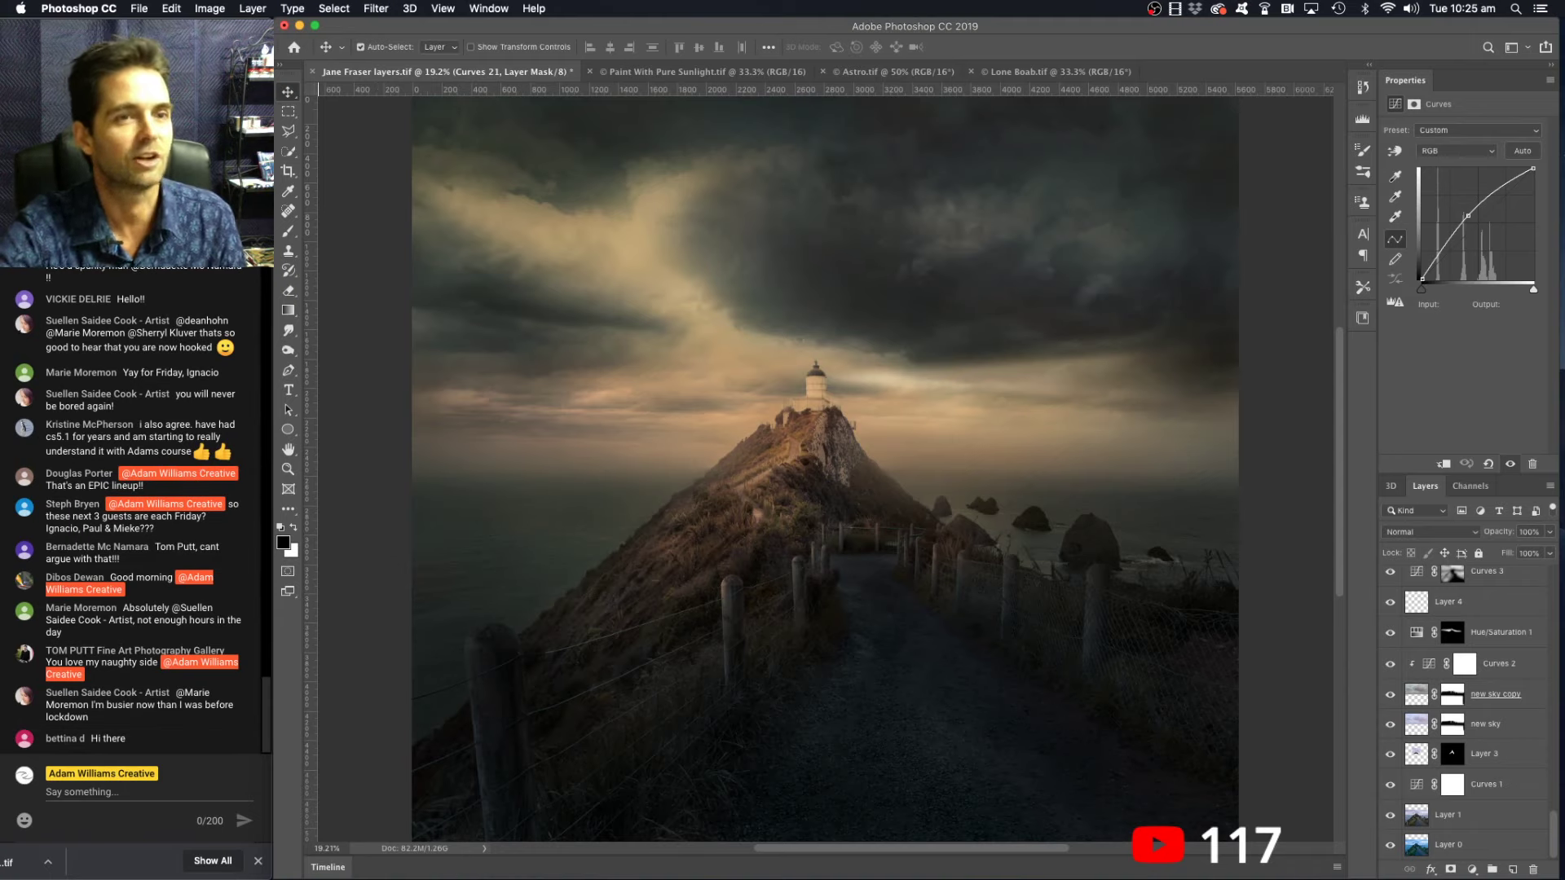
{"action": "left_click", "coordinate": [83, 792]}
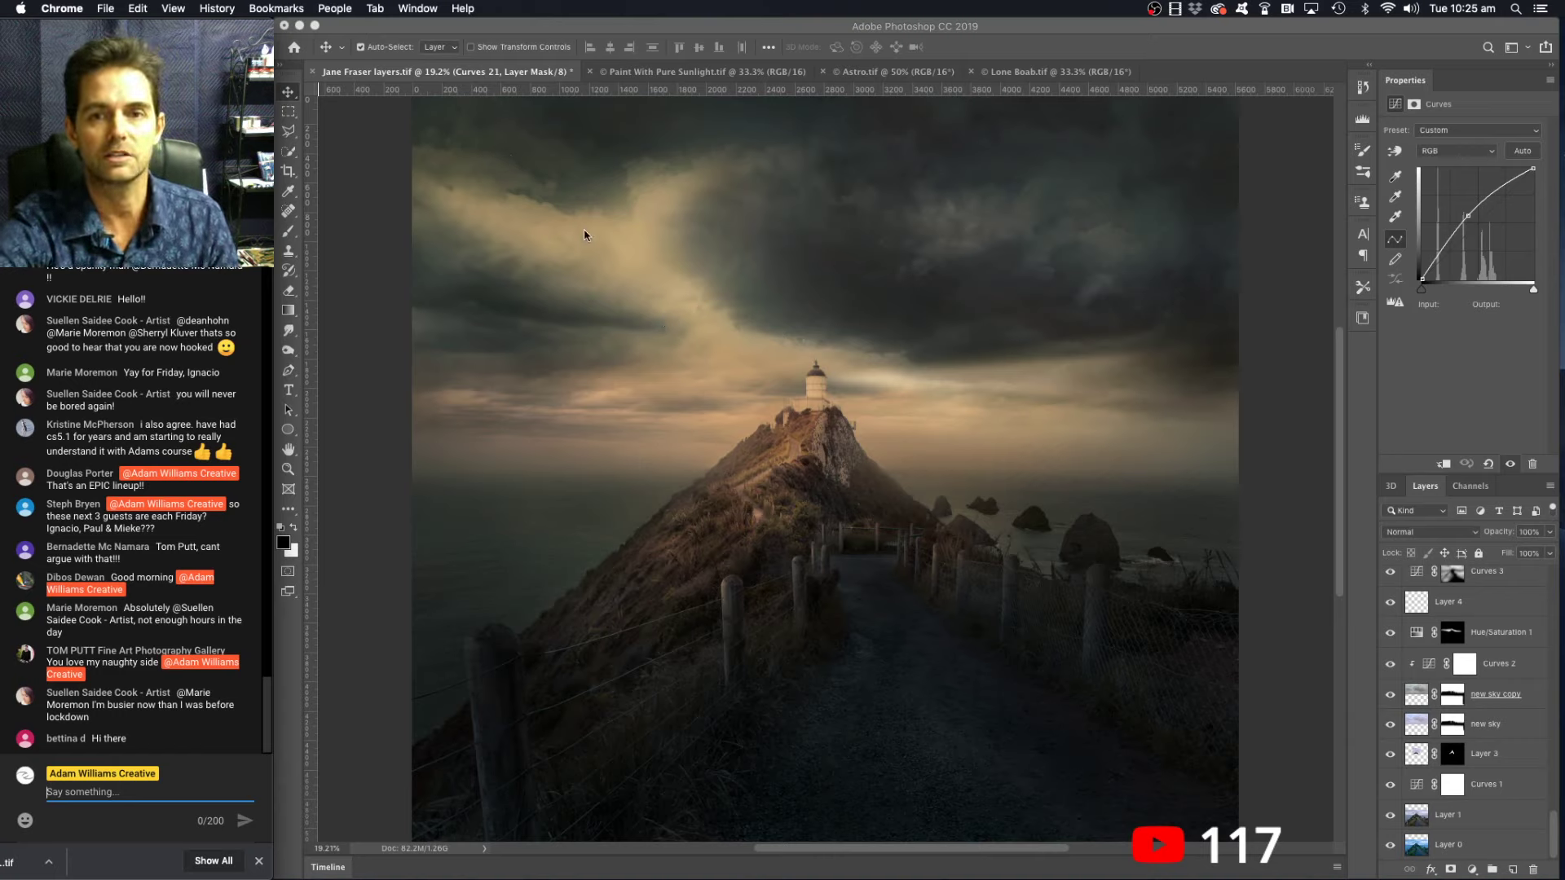
- View the Astro.tif night sky image and bring up the Lone Boab.tif document
{"action": "left_click", "coordinate": [732, 88]}
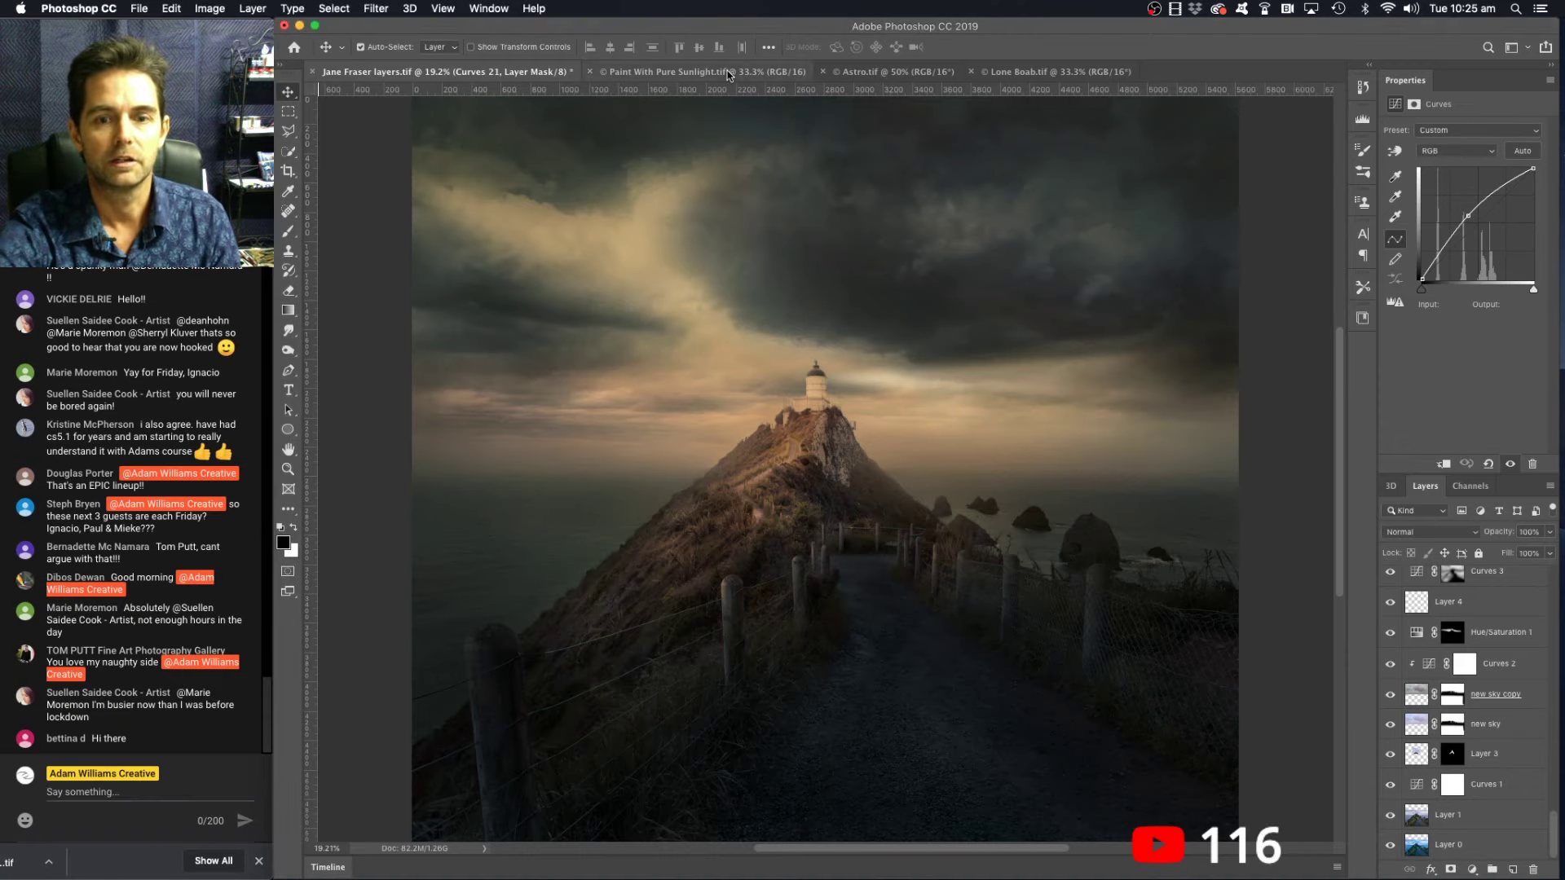
{"action": "left_click", "coordinate": [884, 73]}
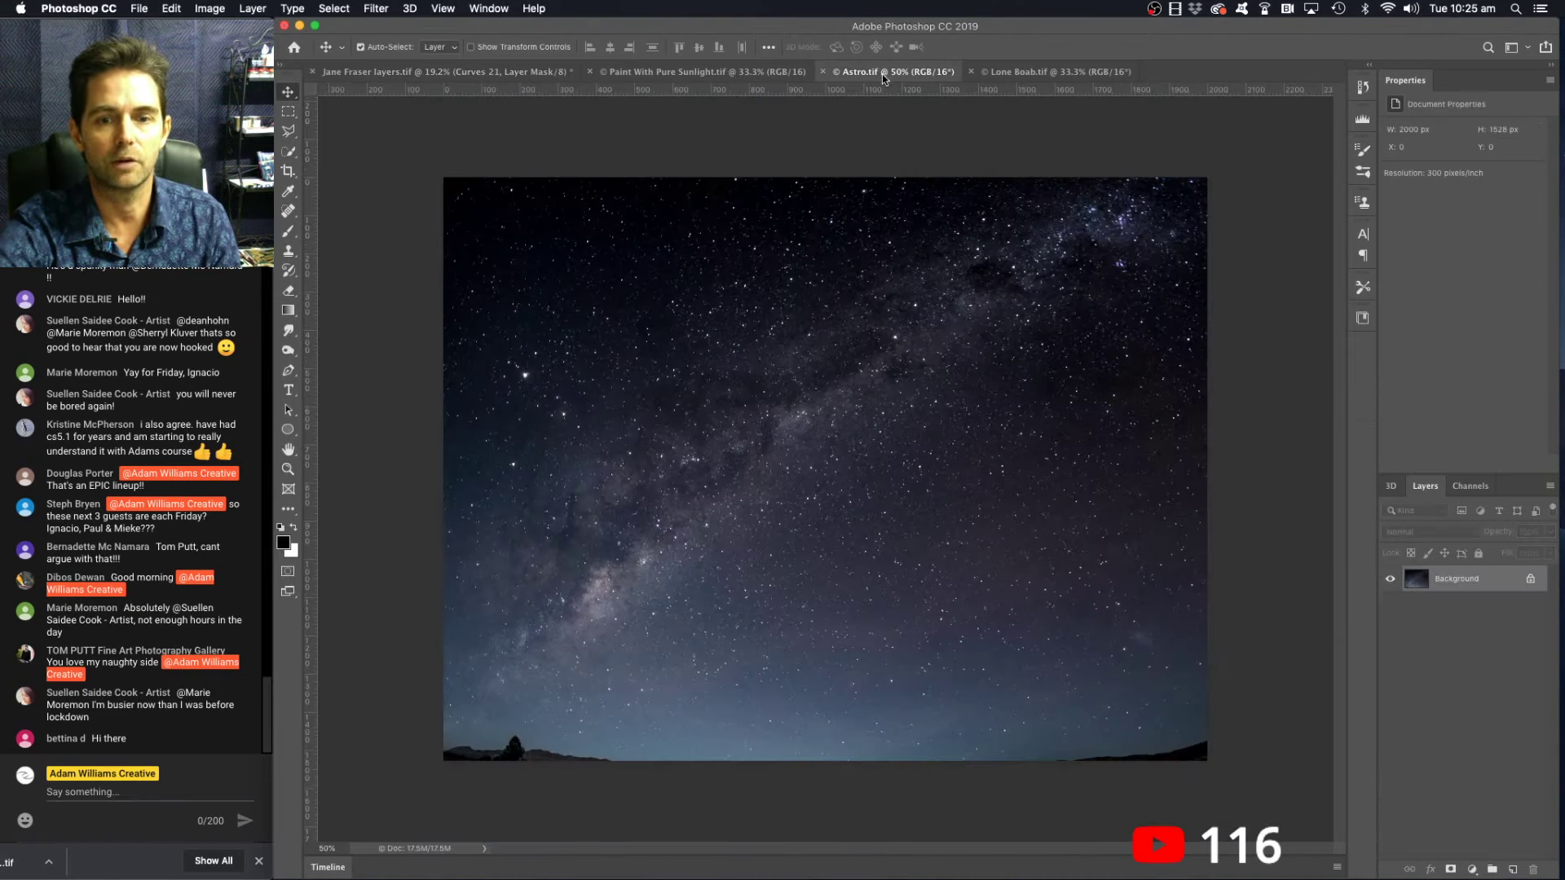
{"action": "left_click", "coordinate": [995, 73]}
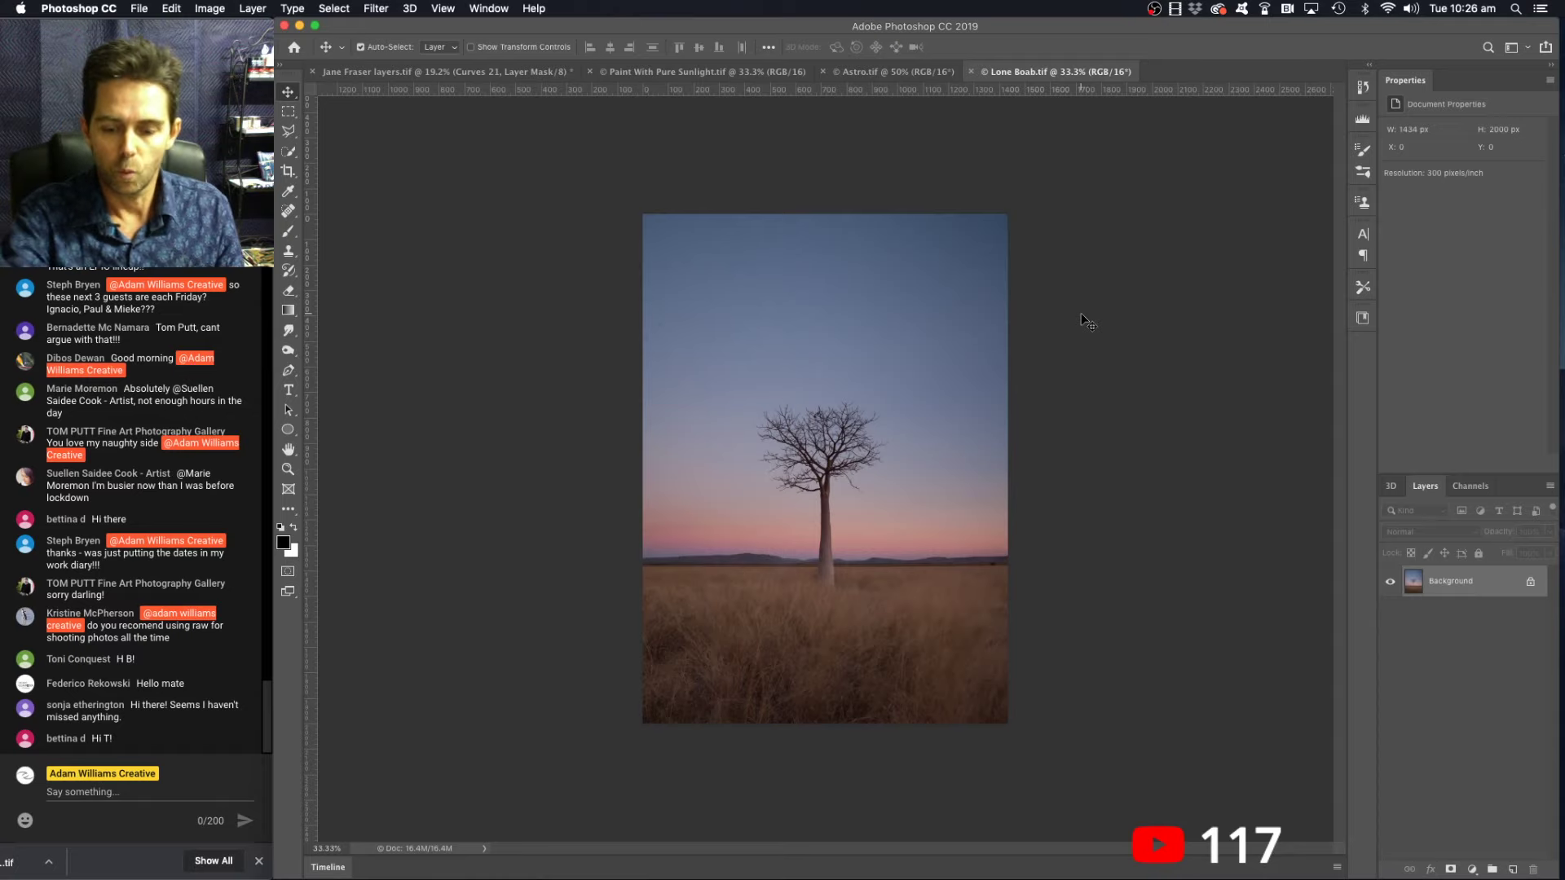
{"action": "key", "text": "super+0"}
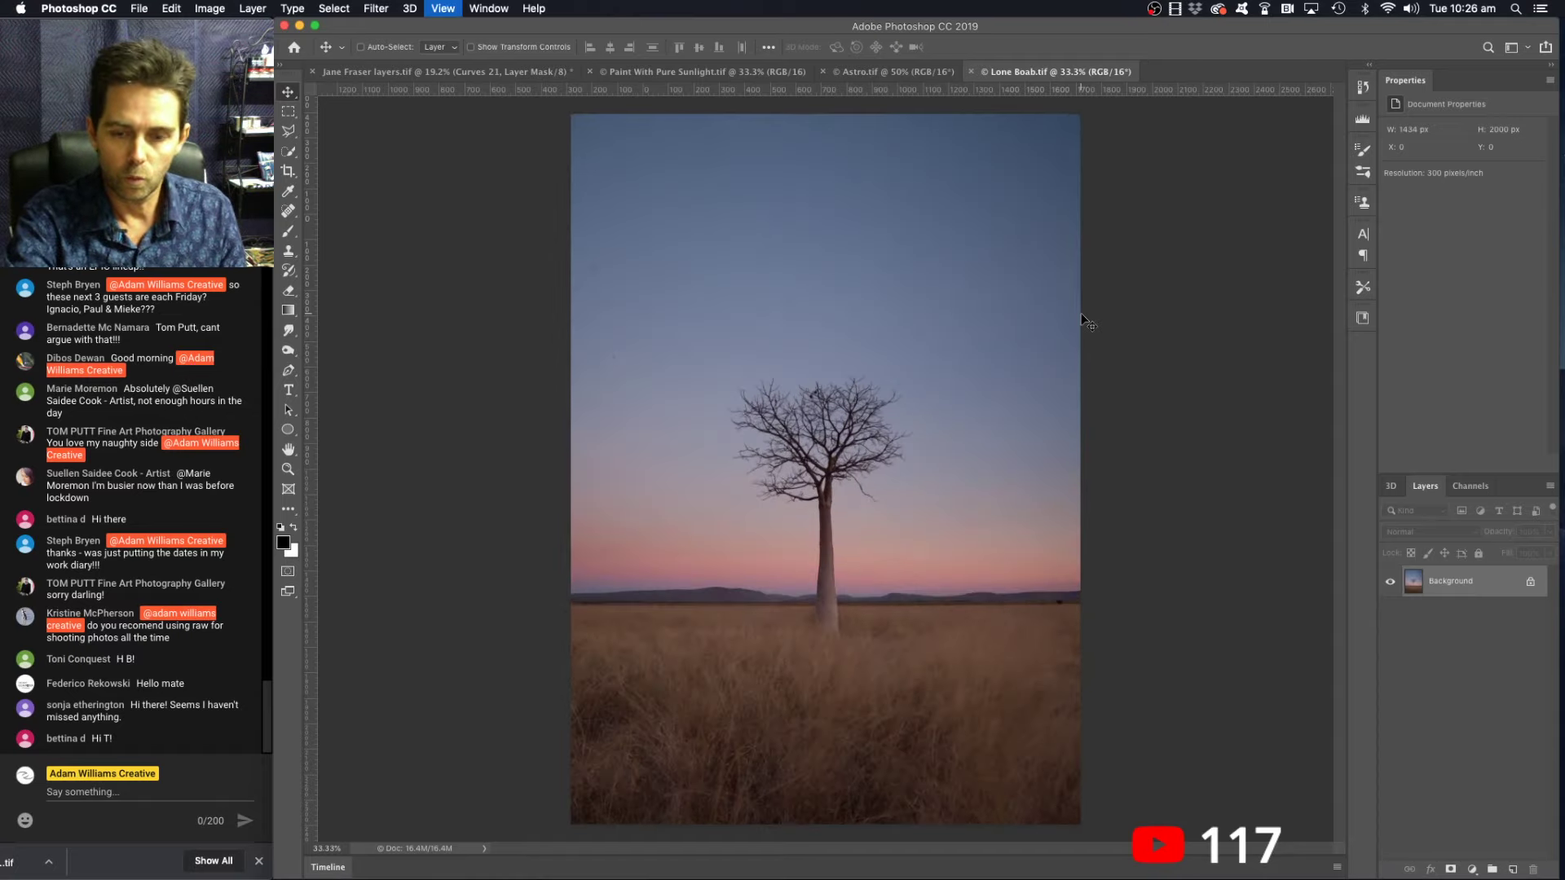
{"action": "key", "text": "super+plus"}
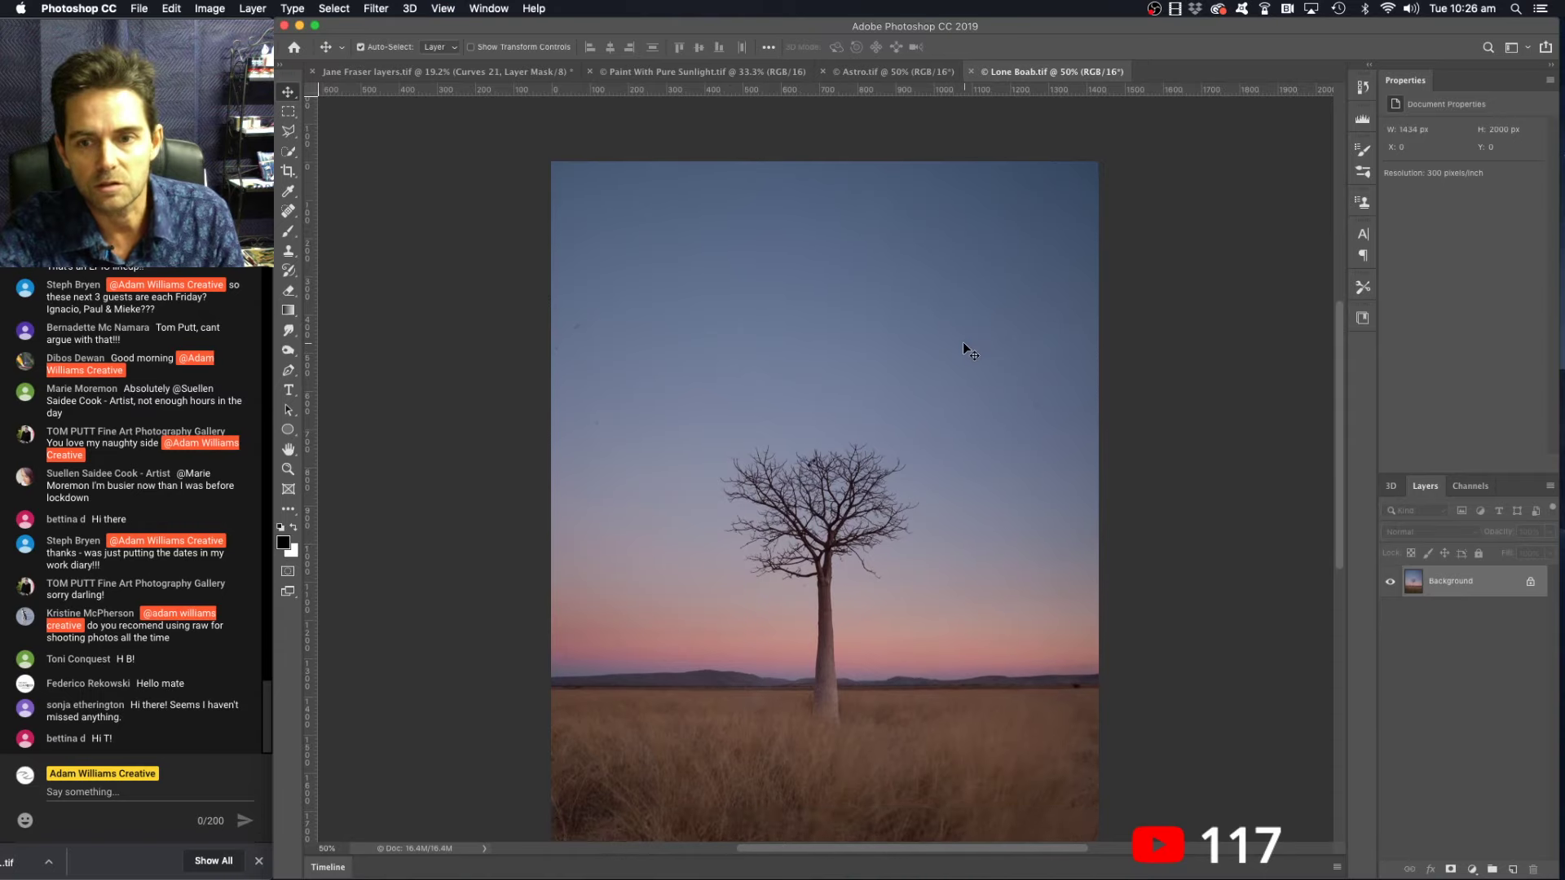
{"action": "scroll", "coordinate": [963, 343], "scroll_direction": "down", "scroll_amount": 5}
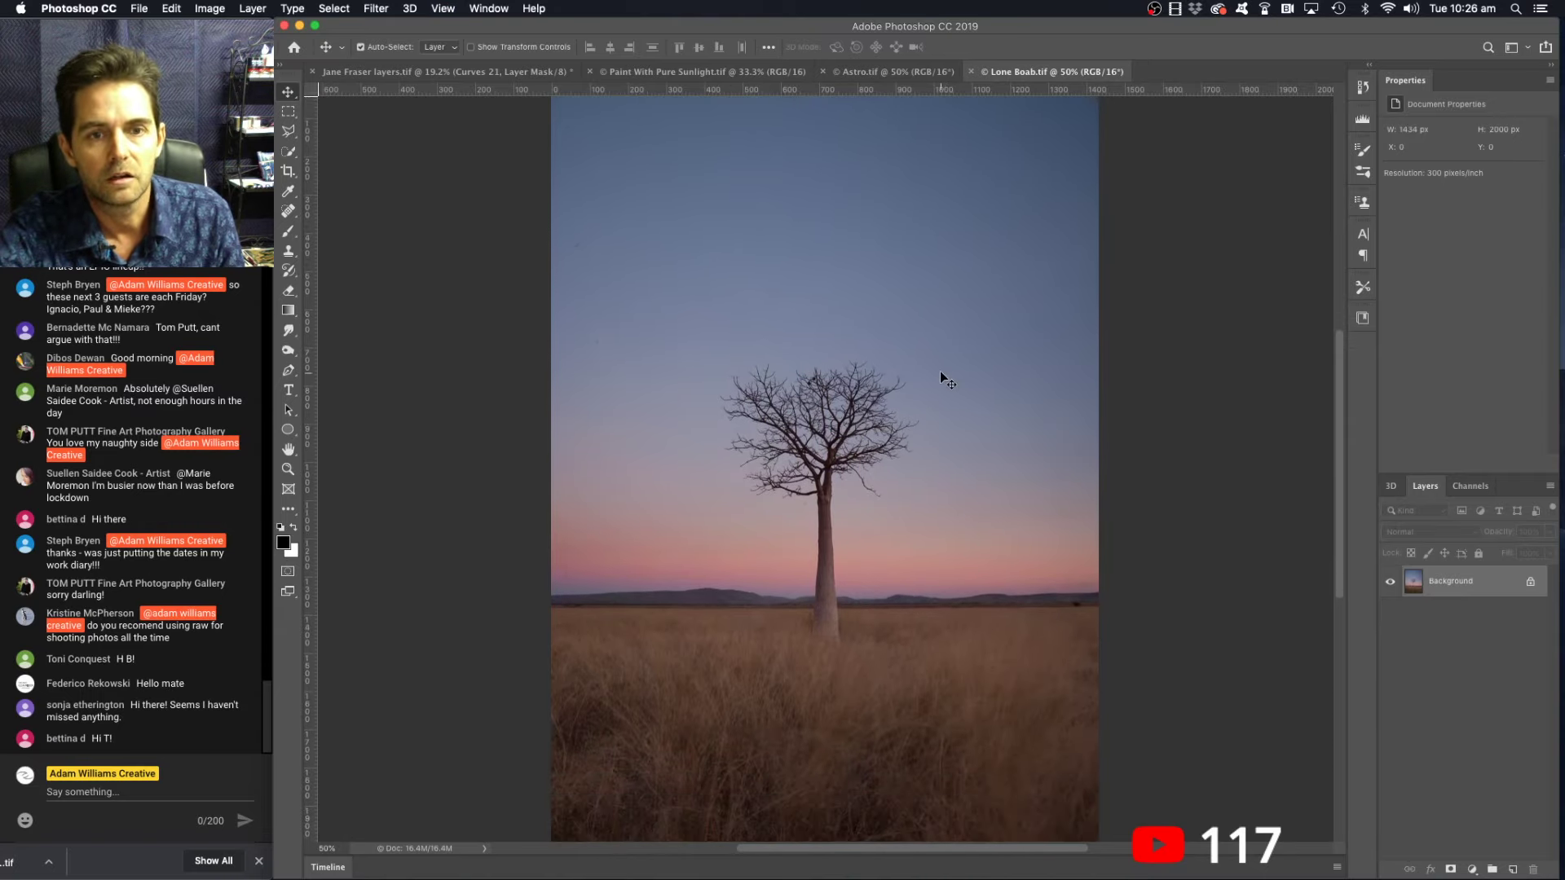
{"action": "scroll", "coordinate": [941, 371], "scroll_direction": "up", "scroll_amount": 1}
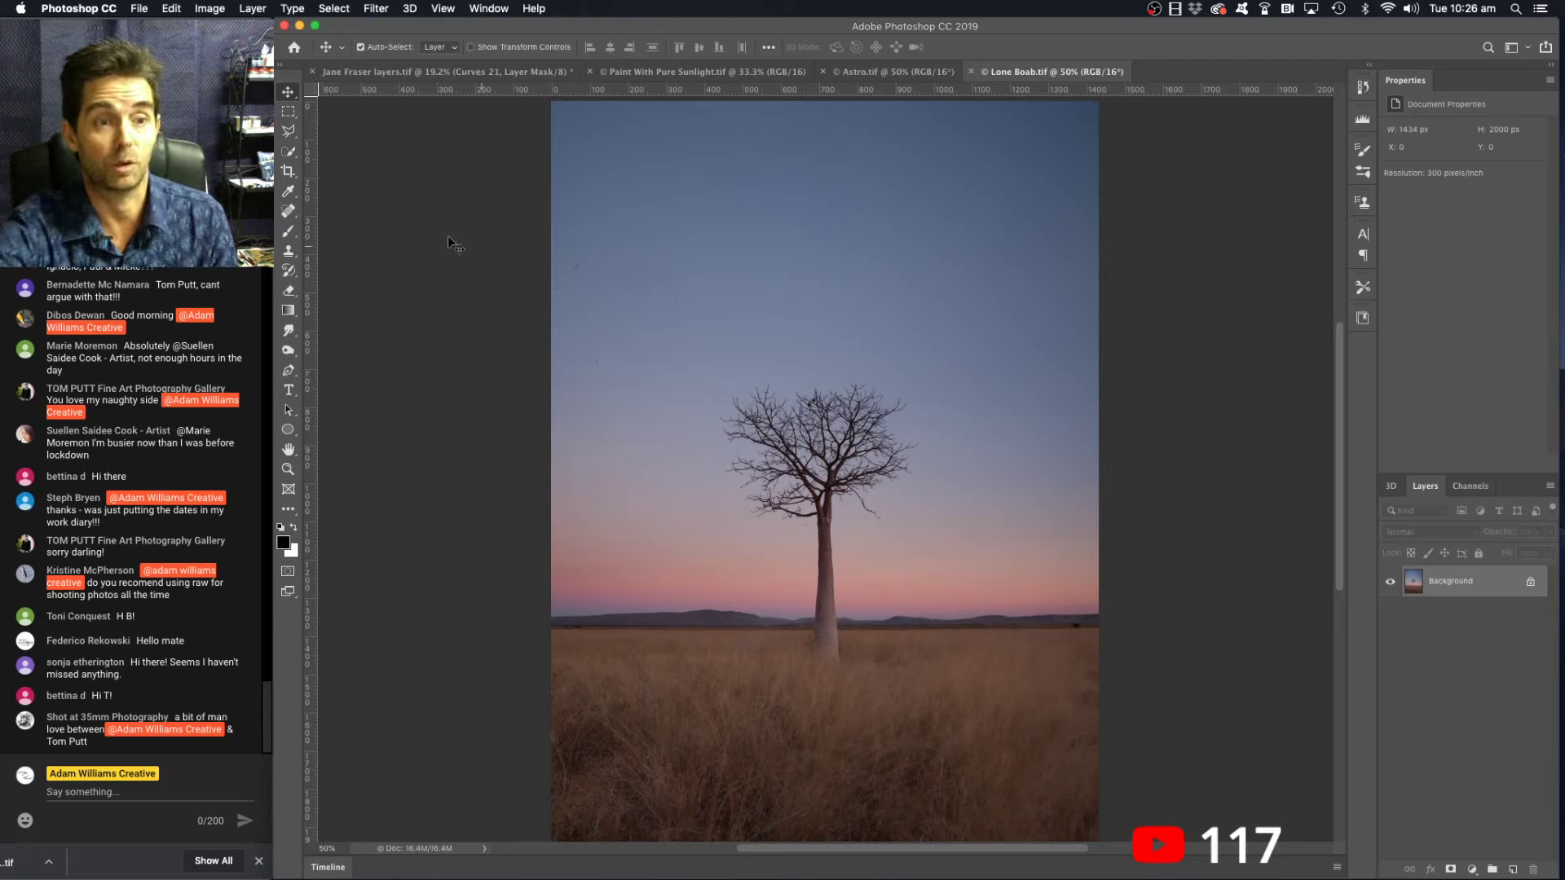
- Remove the dust spots across the sky with the Spot Healing Brush on a new blank layer above the Background
{"action": "left_click", "coordinate": [290, 210]}
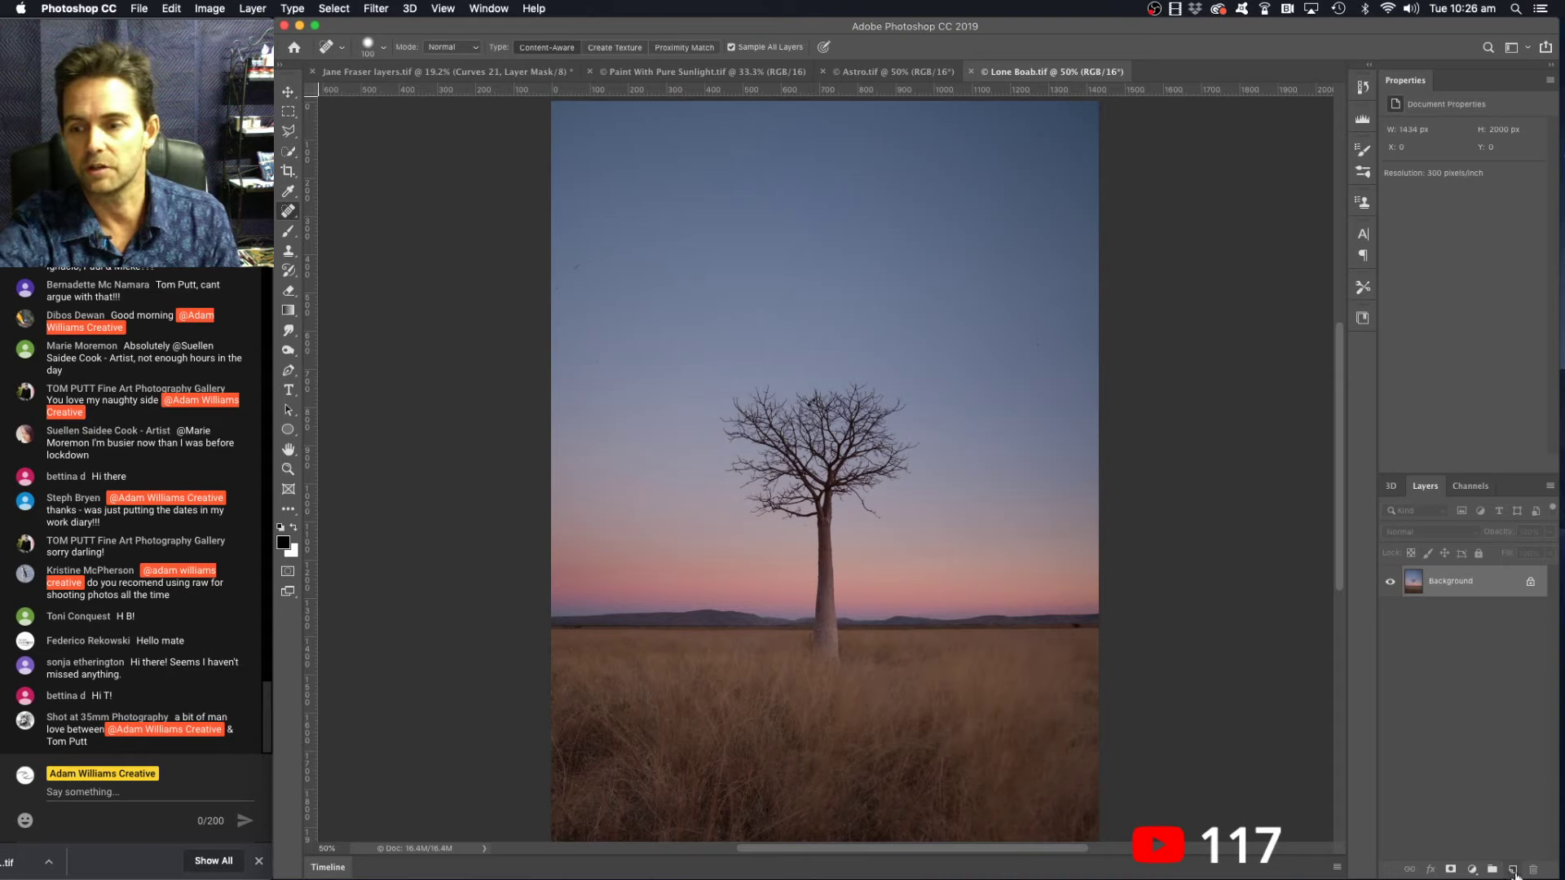
{"action": "left_click", "coordinate": [1513, 870]}
{"action": "left_click", "coordinate": [576, 259]}
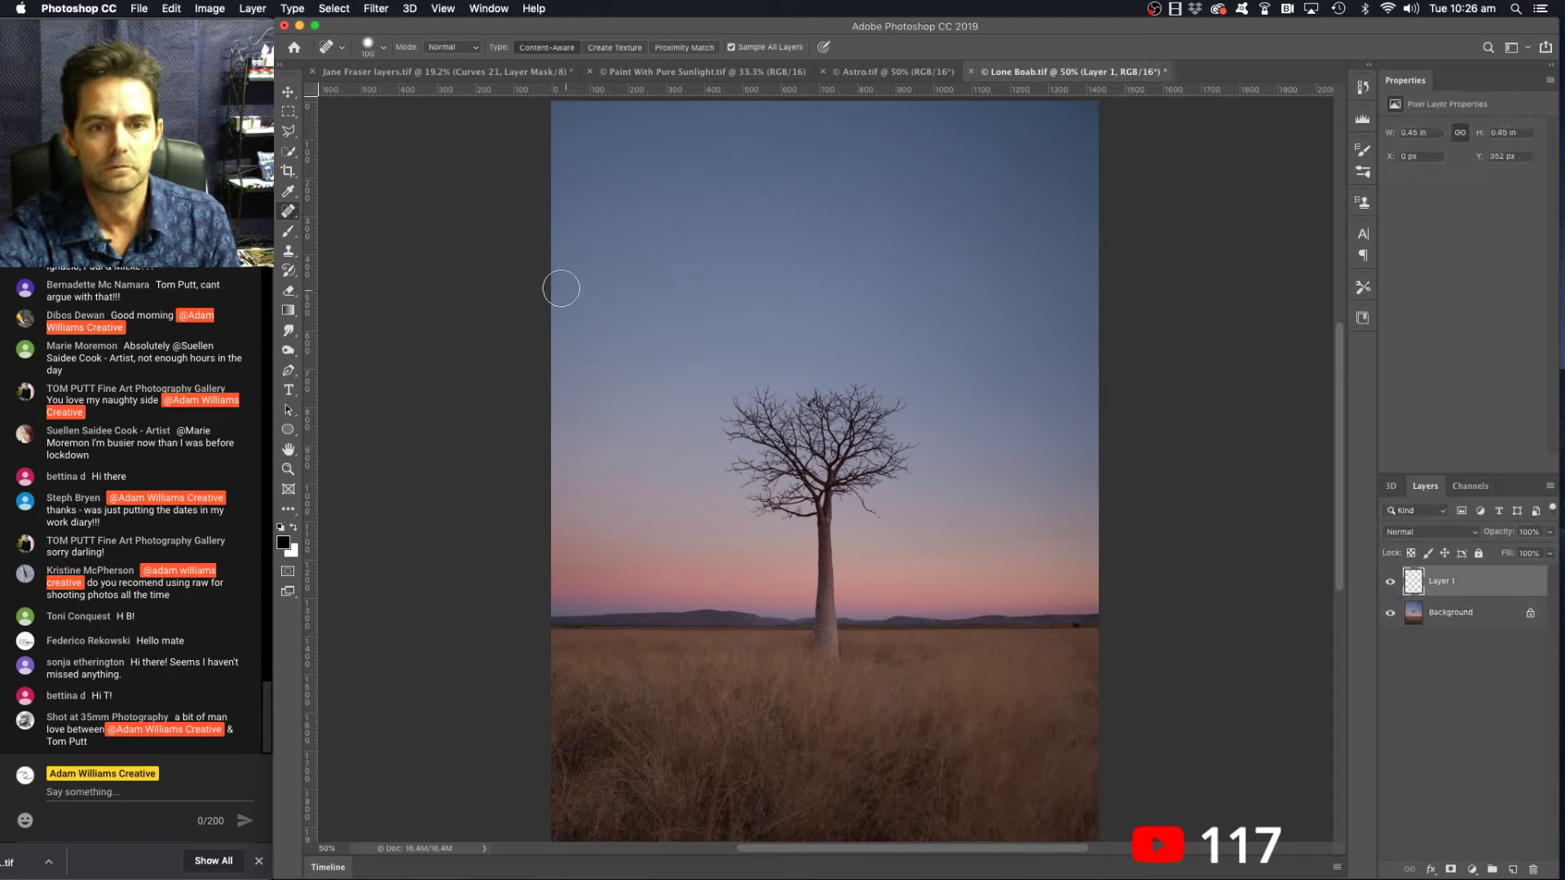
{"action": "left_click", "coordinate": [1004, 248]}
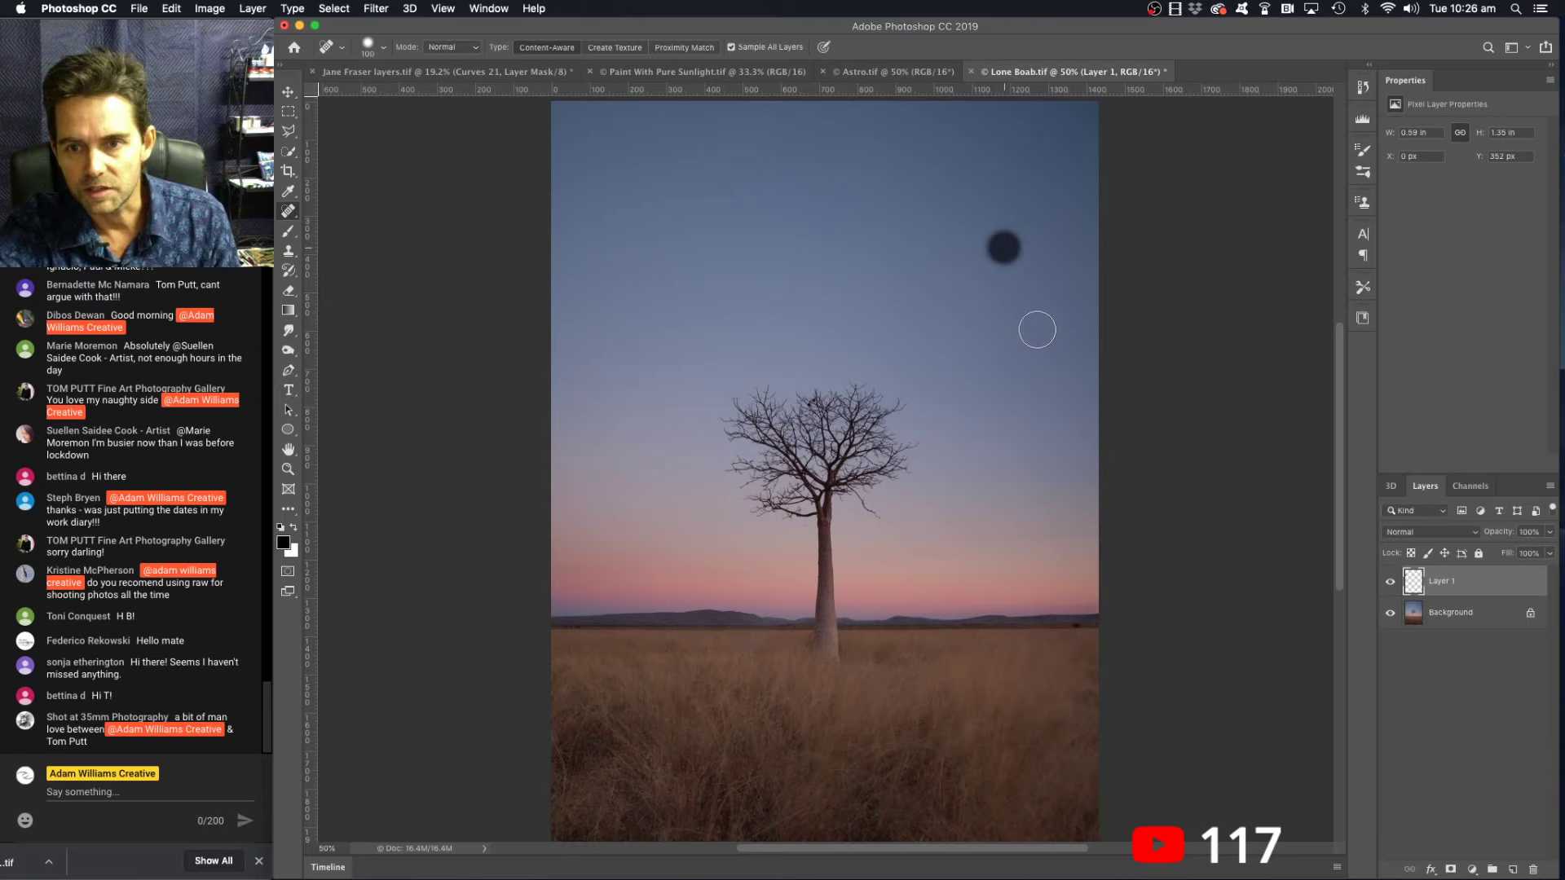
{"action": "left_click", "coordinate": [758, 258]}
{"action": "left_click", "coordinate": [711, 247]}
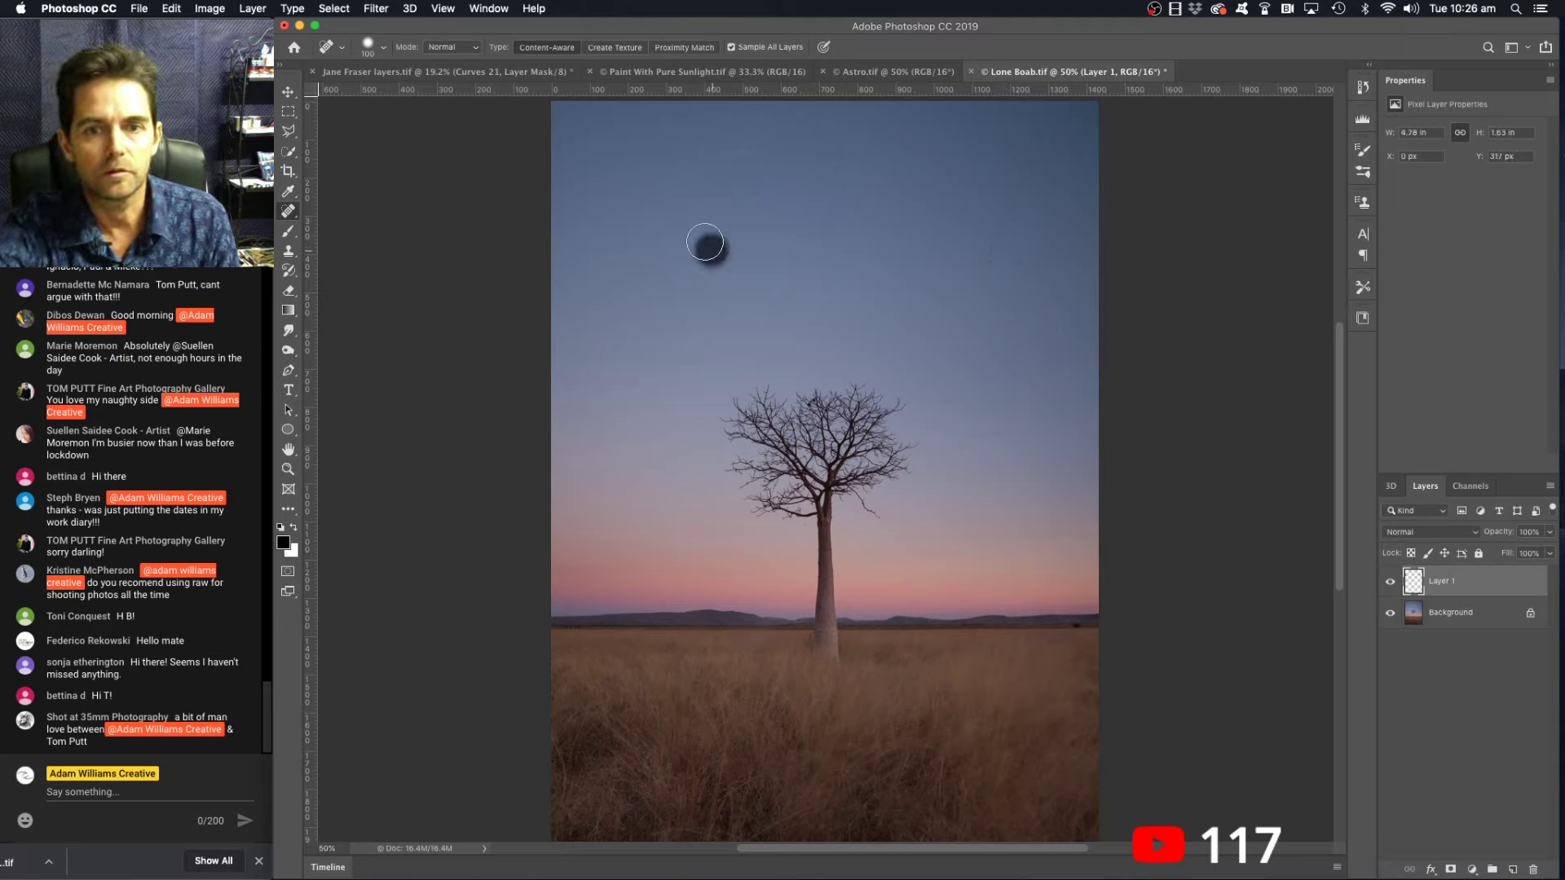
{"action": "left_click", "coordinate": [693, 449]}
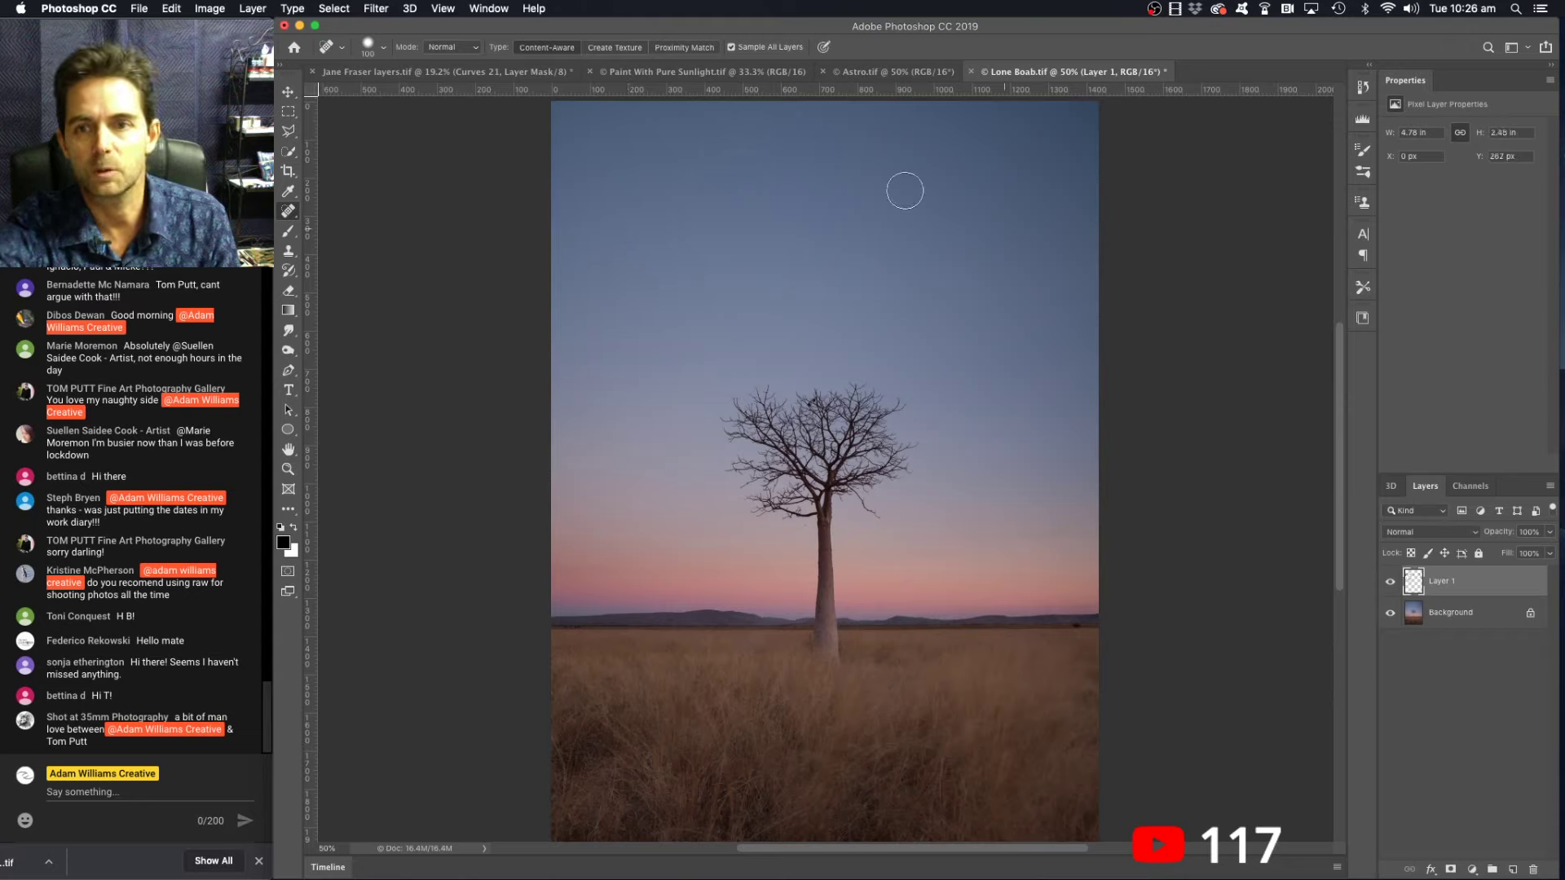
{"action": "left_click", "coordinate": [680, 116]}
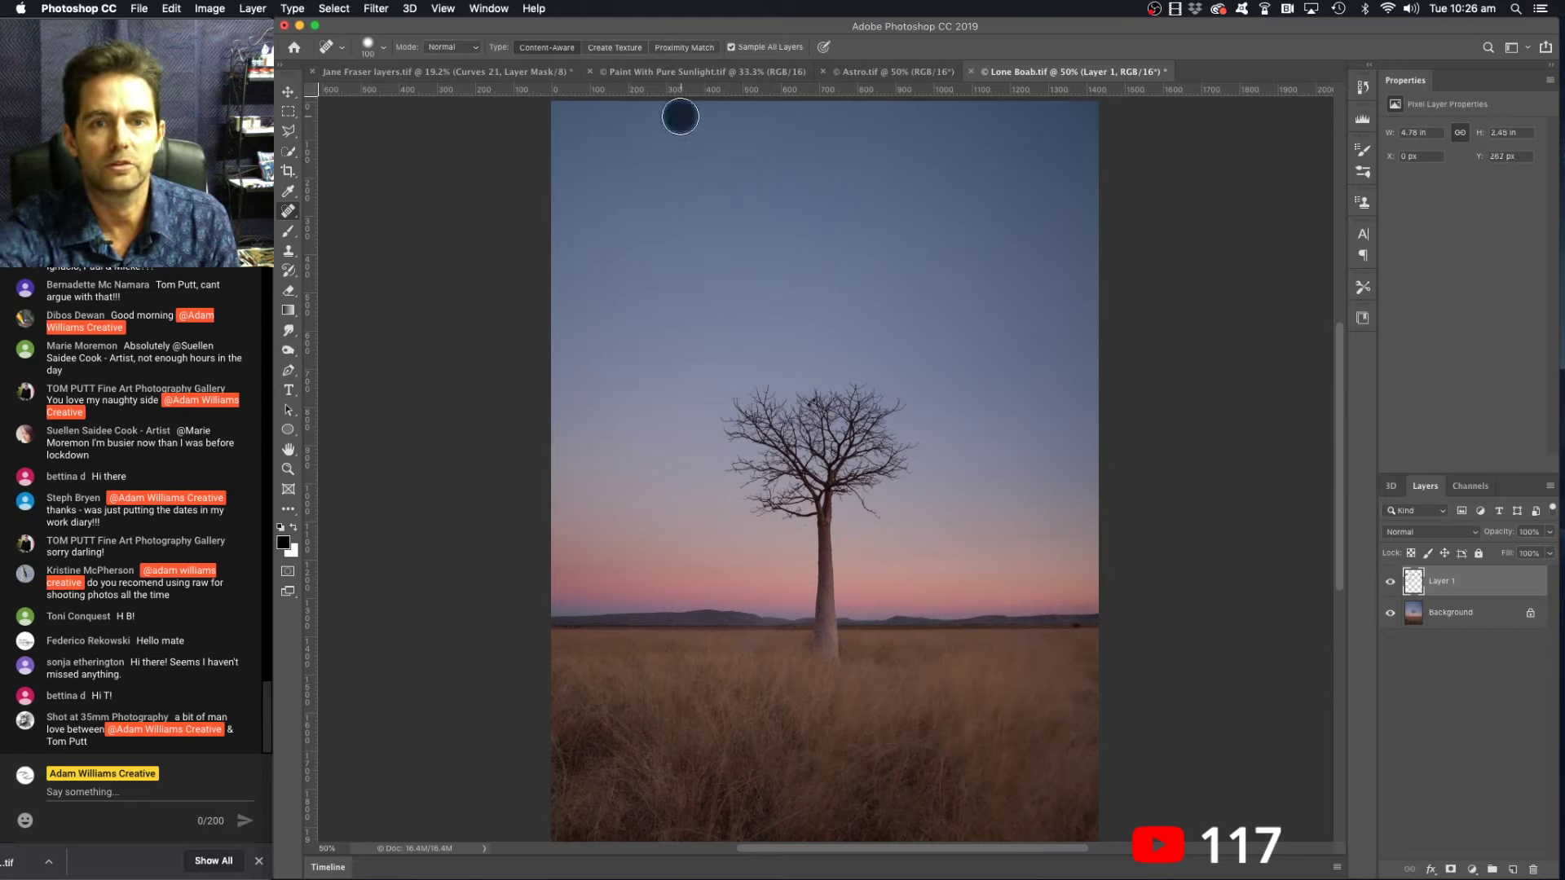
{"action": "left_click", "coordinate": [703, 135]}
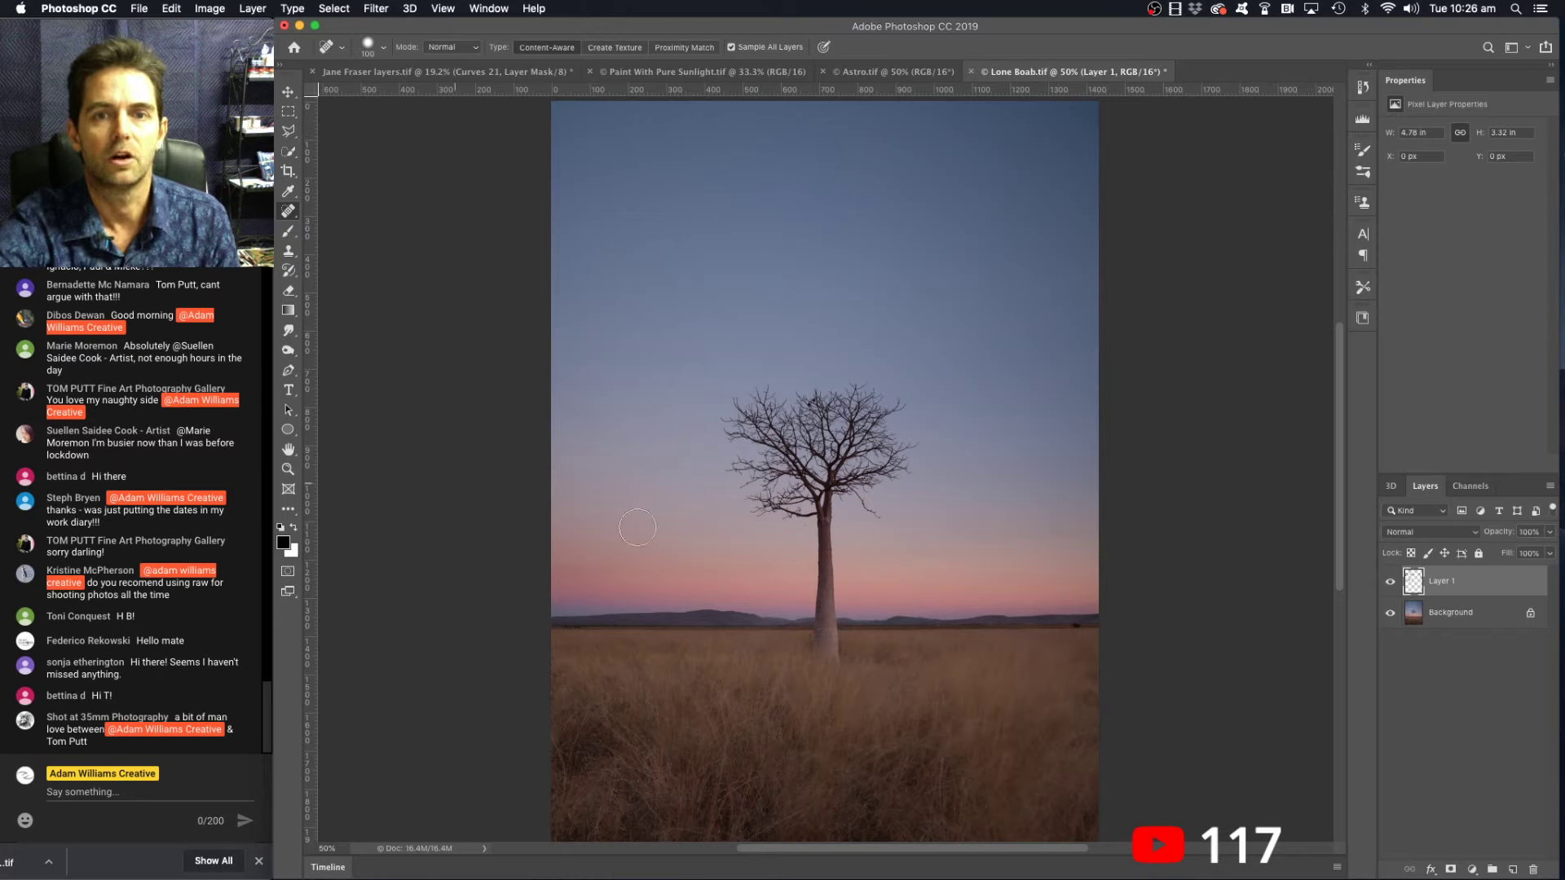
{"action": "key", "text": "v"}
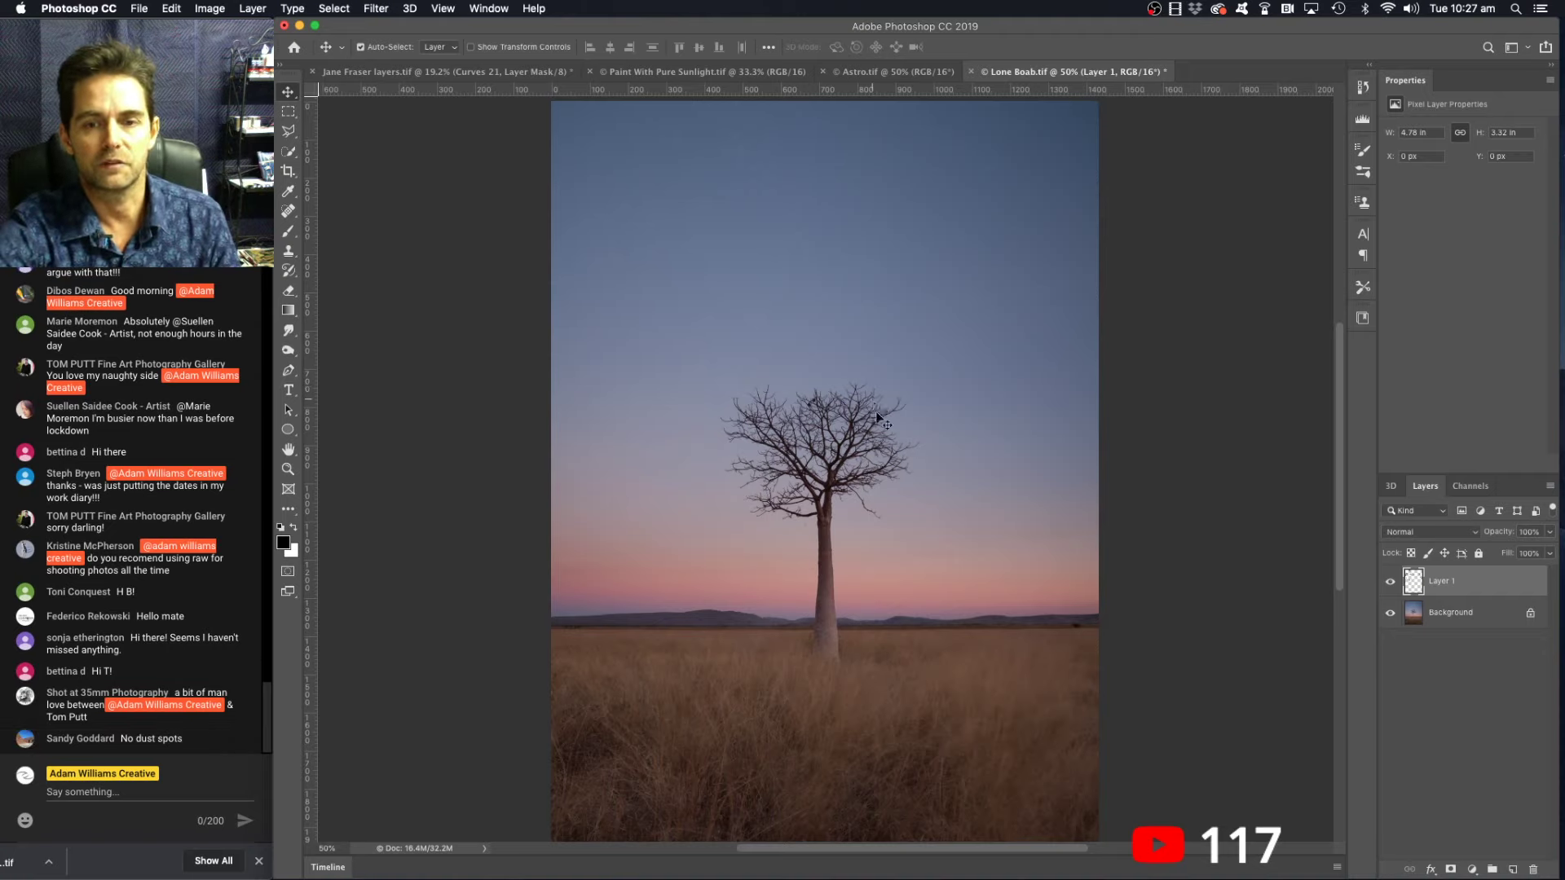
{"action": "key", "text": "super+plus"}
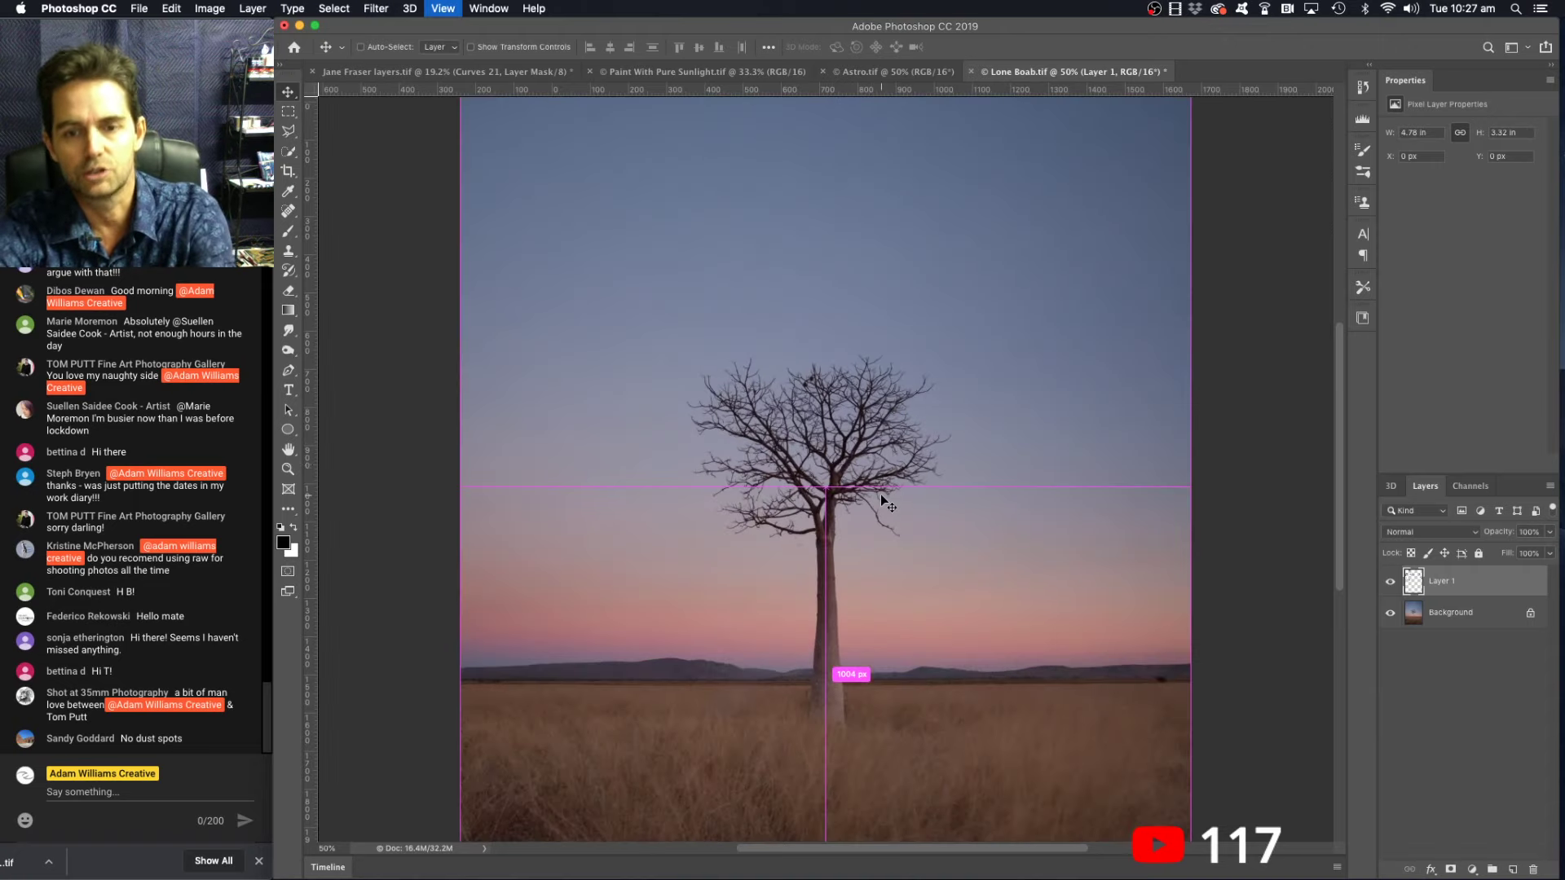
{"action": "scroll", "coordinate": [839, 473], "scroll_direction": "down", "scroll_amount": 3}
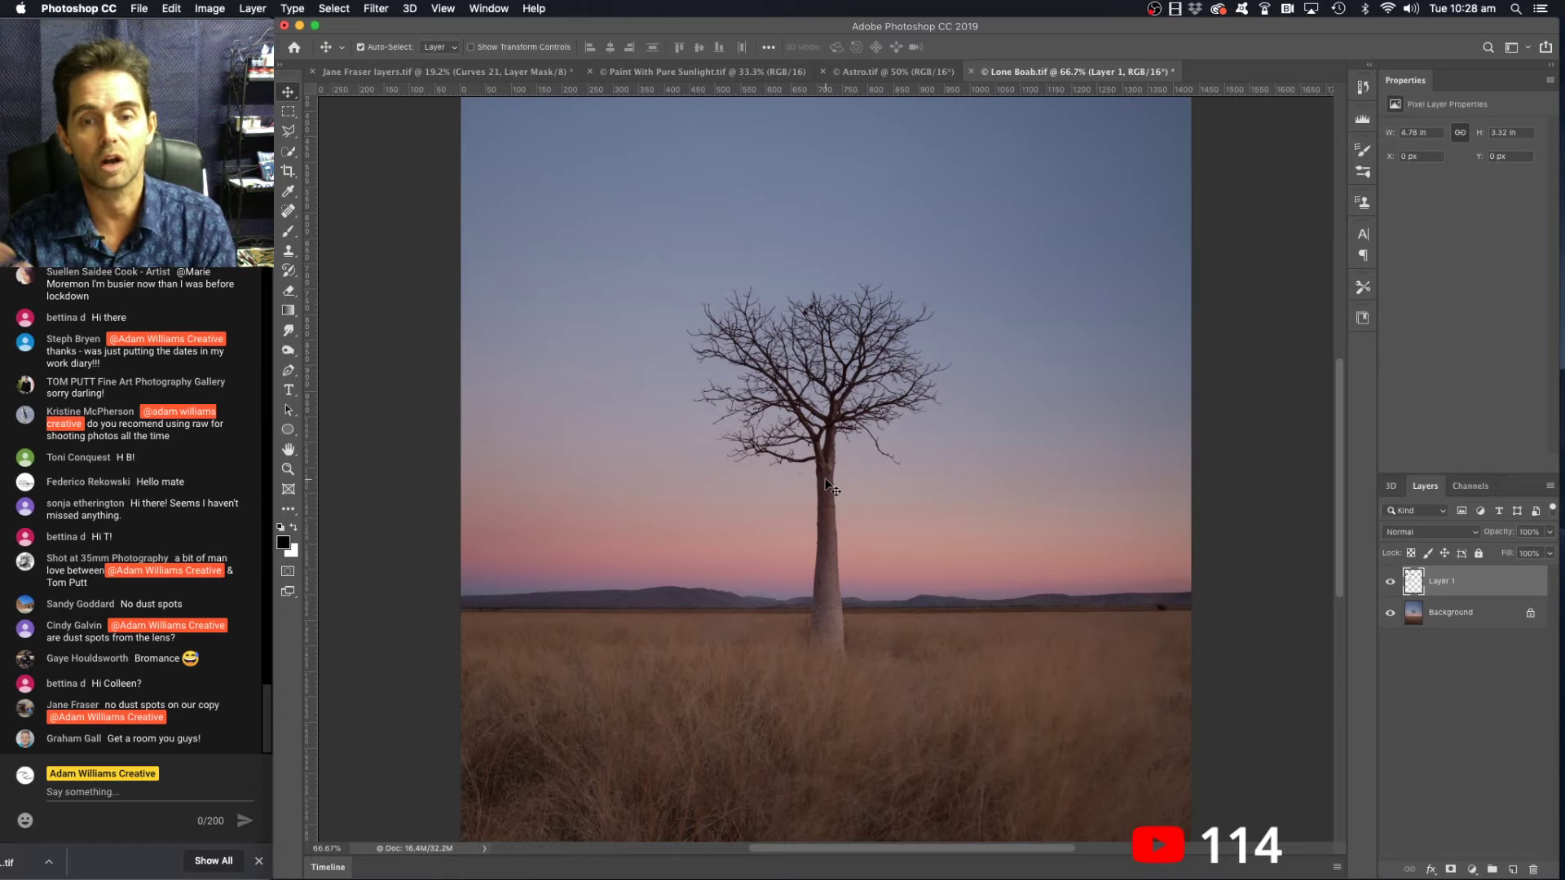
{"action": "scroll", "coordinate": [838, 422], "scroll_direction": "up", "scroll_amount": 3}
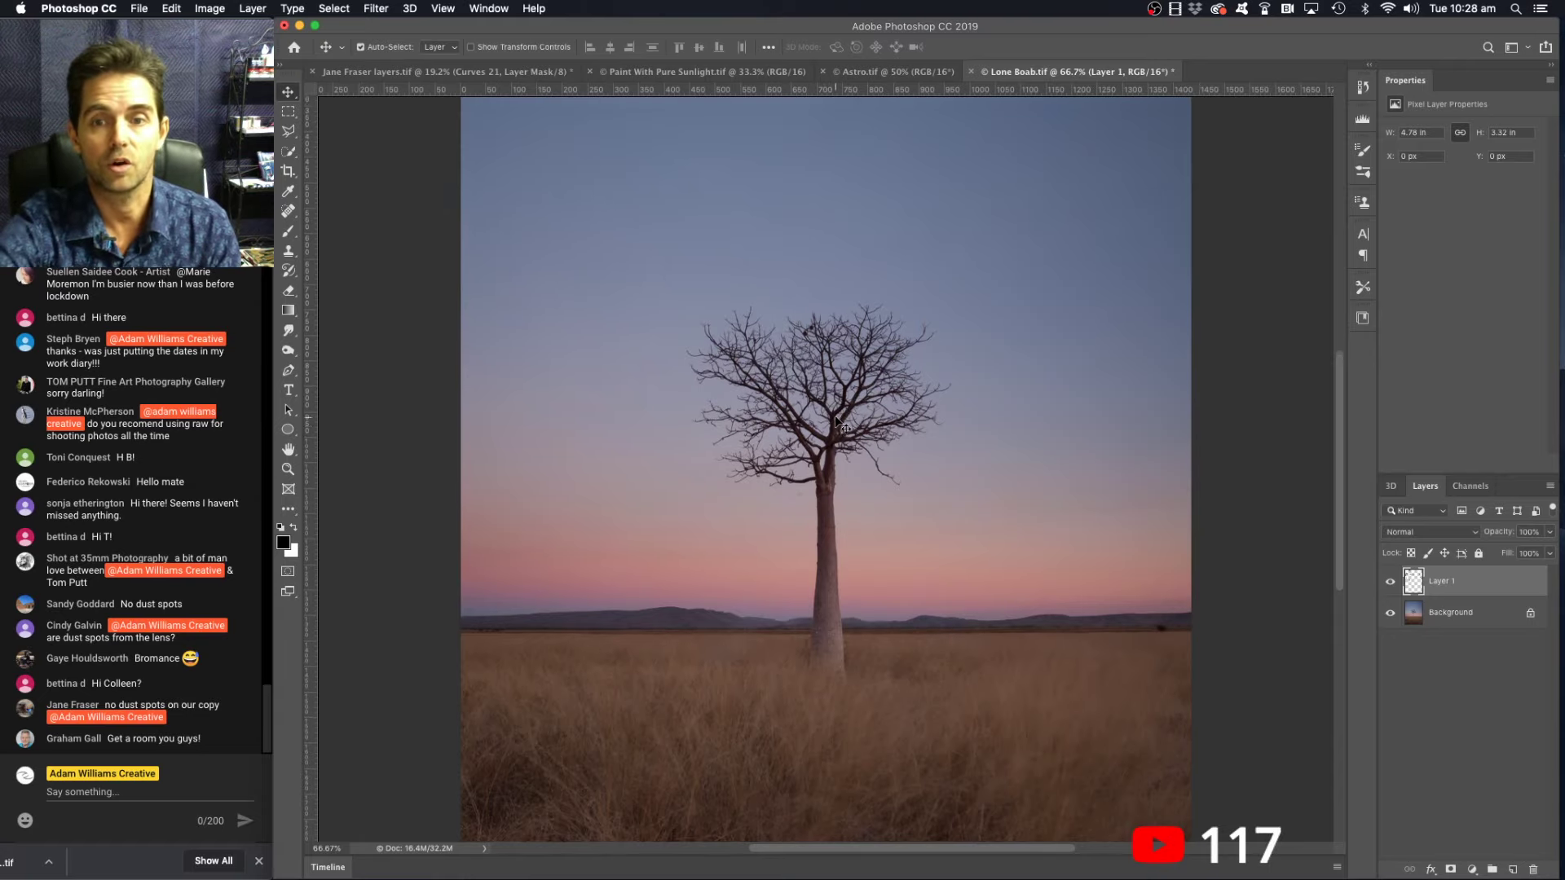
{"action": "scroll", "coordinate": [837, 422], "scroll_direction": "down", "scroll_amount": 3}
{"action": "scroll", "coordinate": [837, 422], "scroll_direction": "up", "scroll_amount": 4}
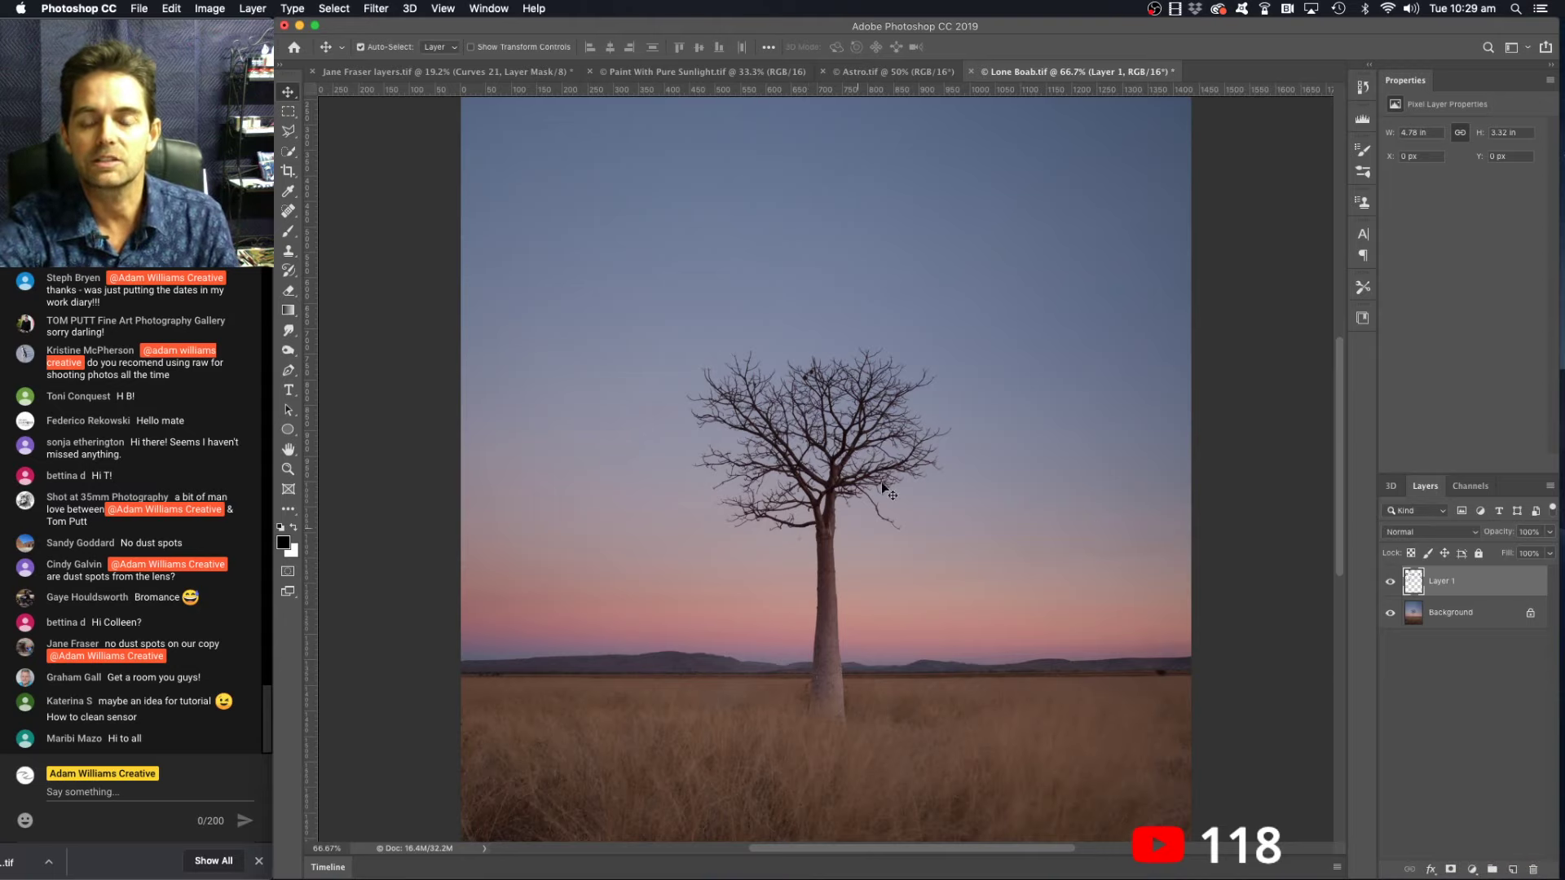
- Add a Curves adjustment that brightens the photo, moving the midtone point to input 89, output 161 and the black point to output 32
{"action": "left_click", "coordinate": [1472, 870]}
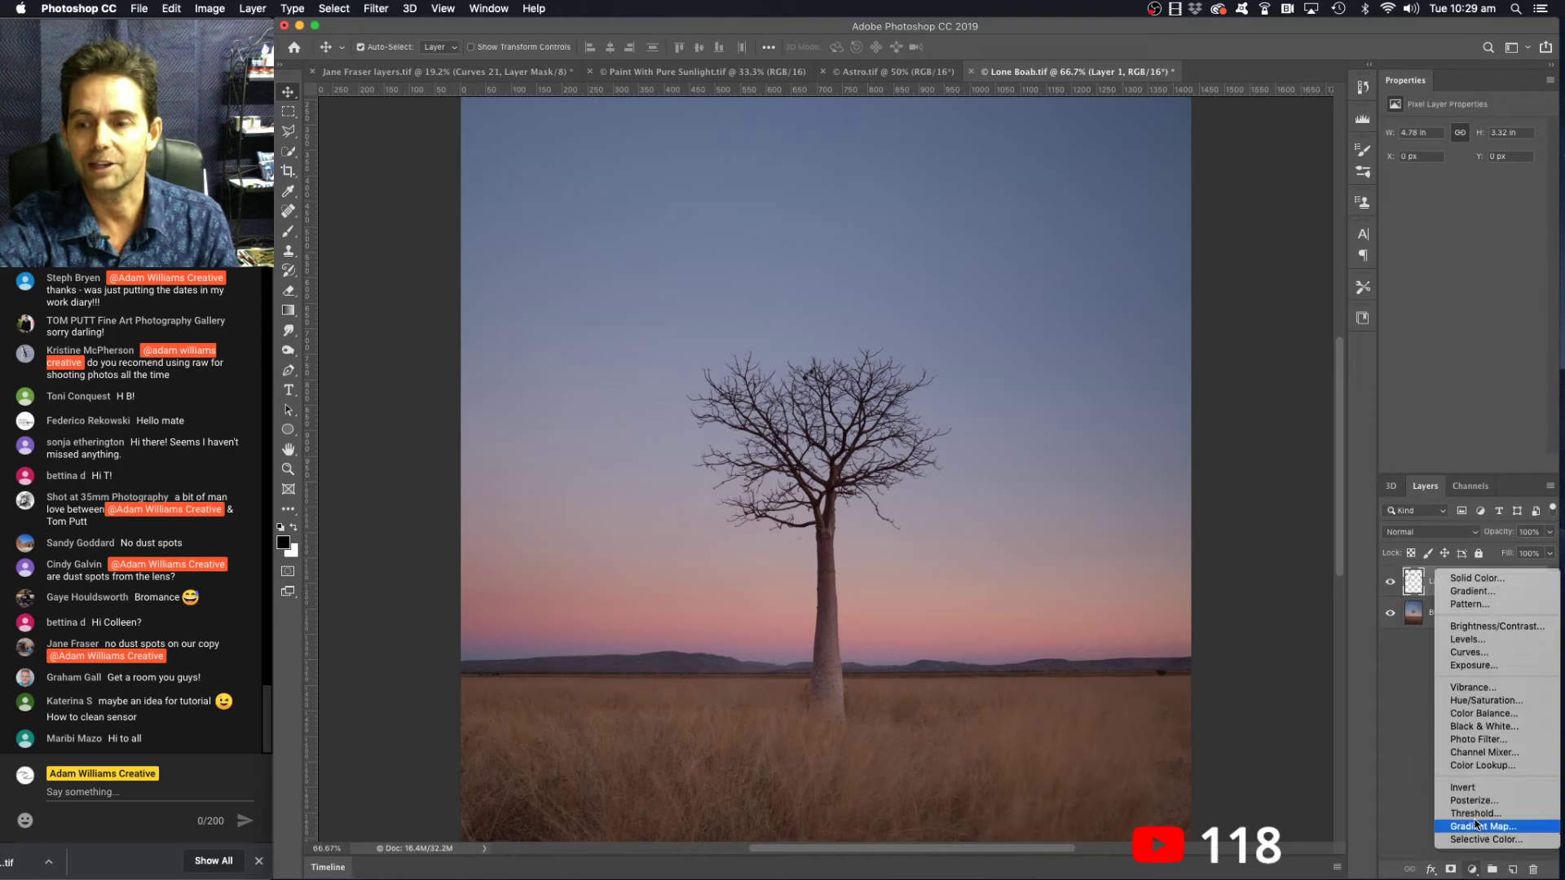
{"action": "left_click", "coordinate": [1469, 652]}
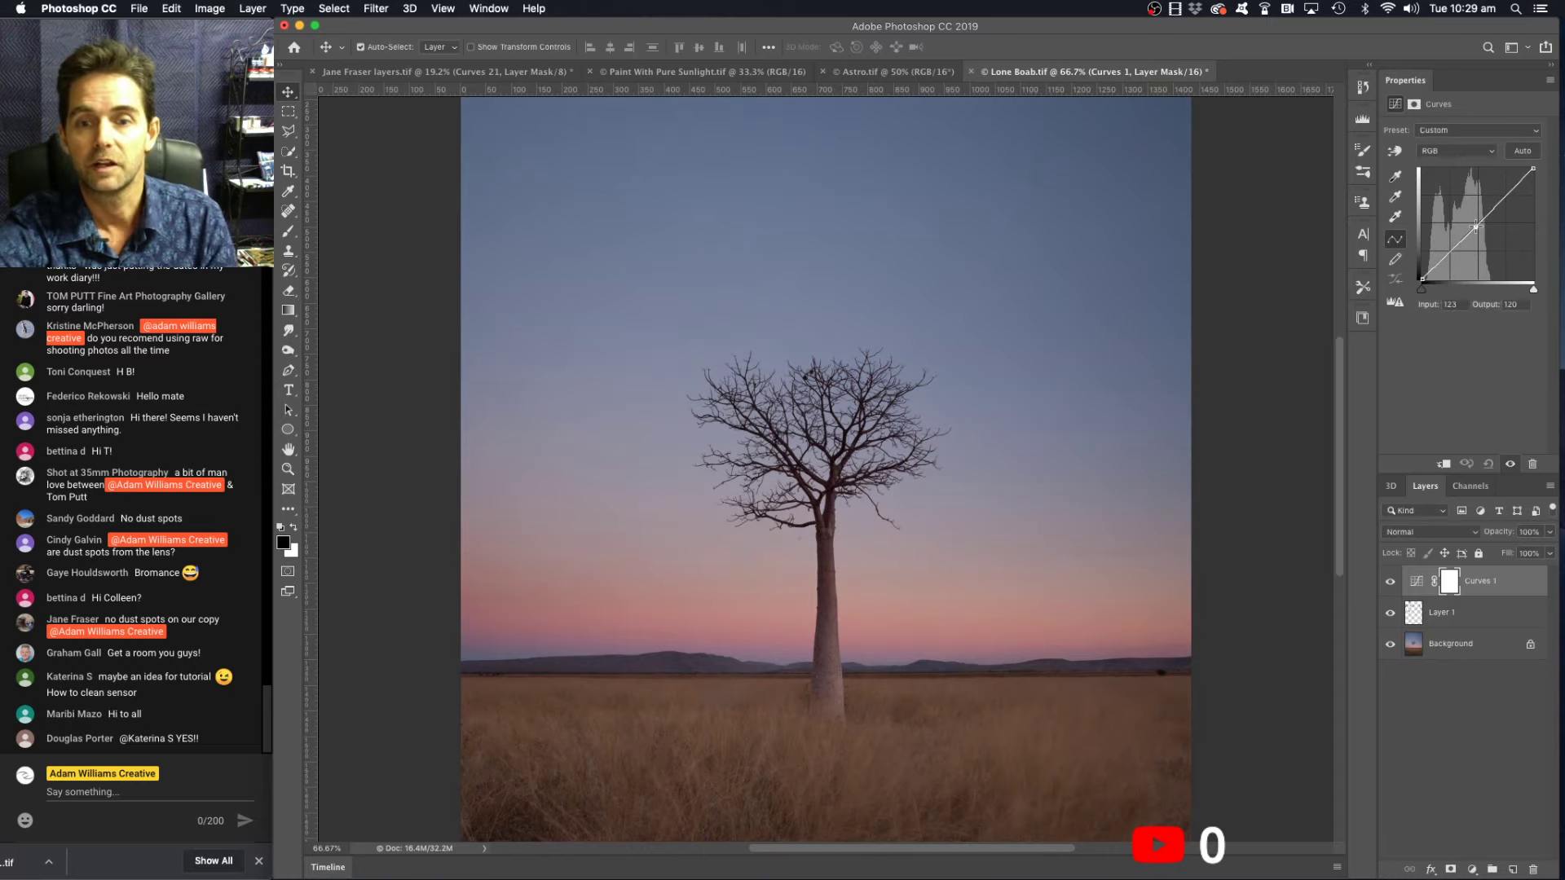
{"action": "left_click_drag", "start_coordinate": [1474, 227], "coordinate": [1466, 214]}
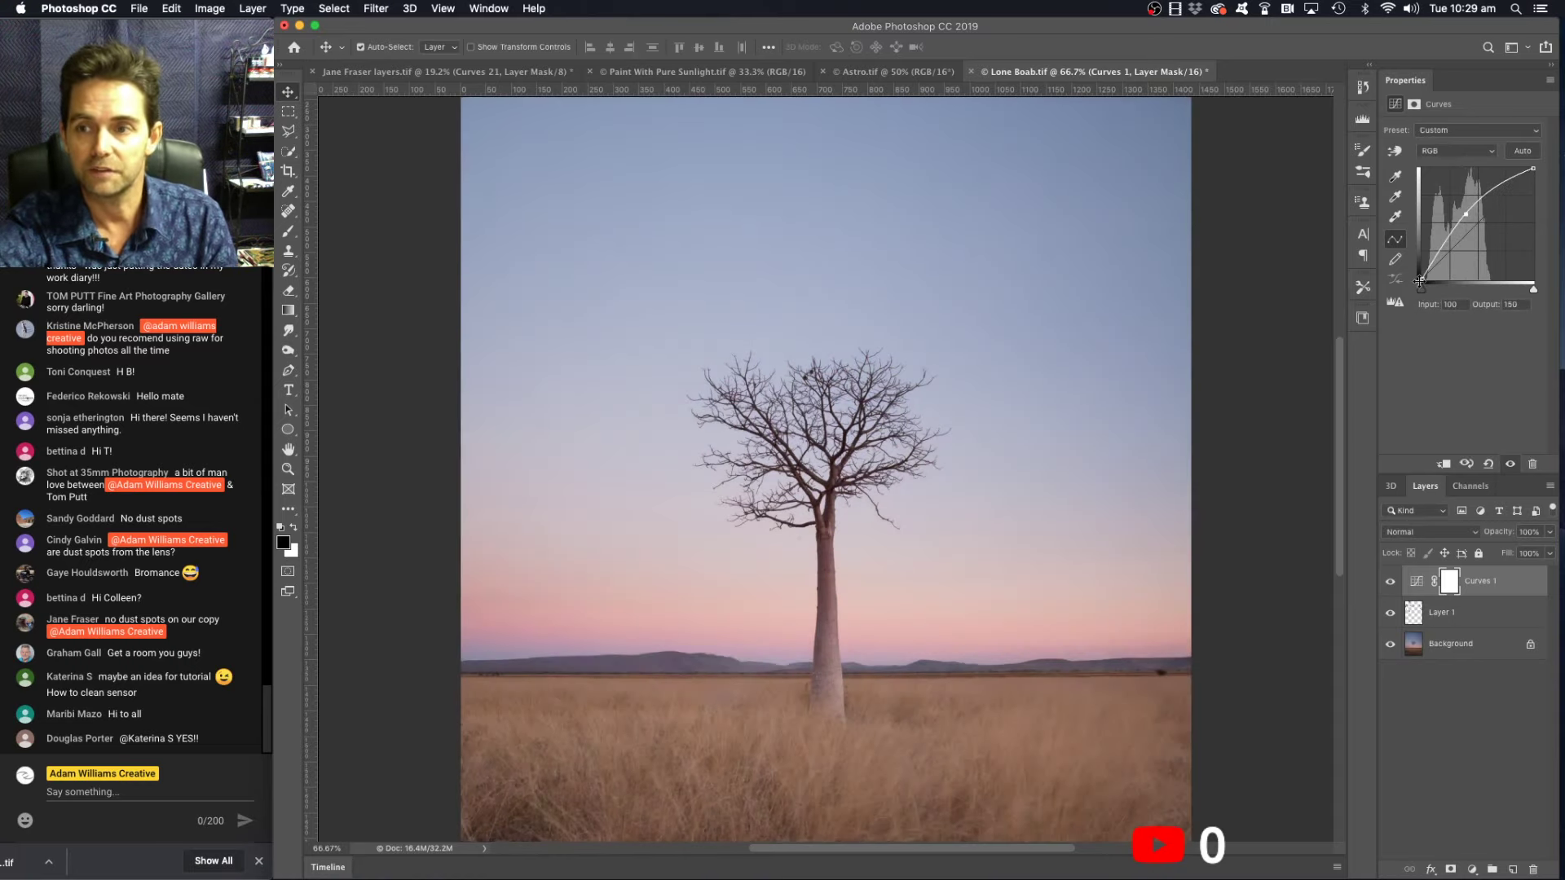
{"action": "left_click_drag", "start_coordinate": [1421, 279], "coordinate": [1420, 265]}
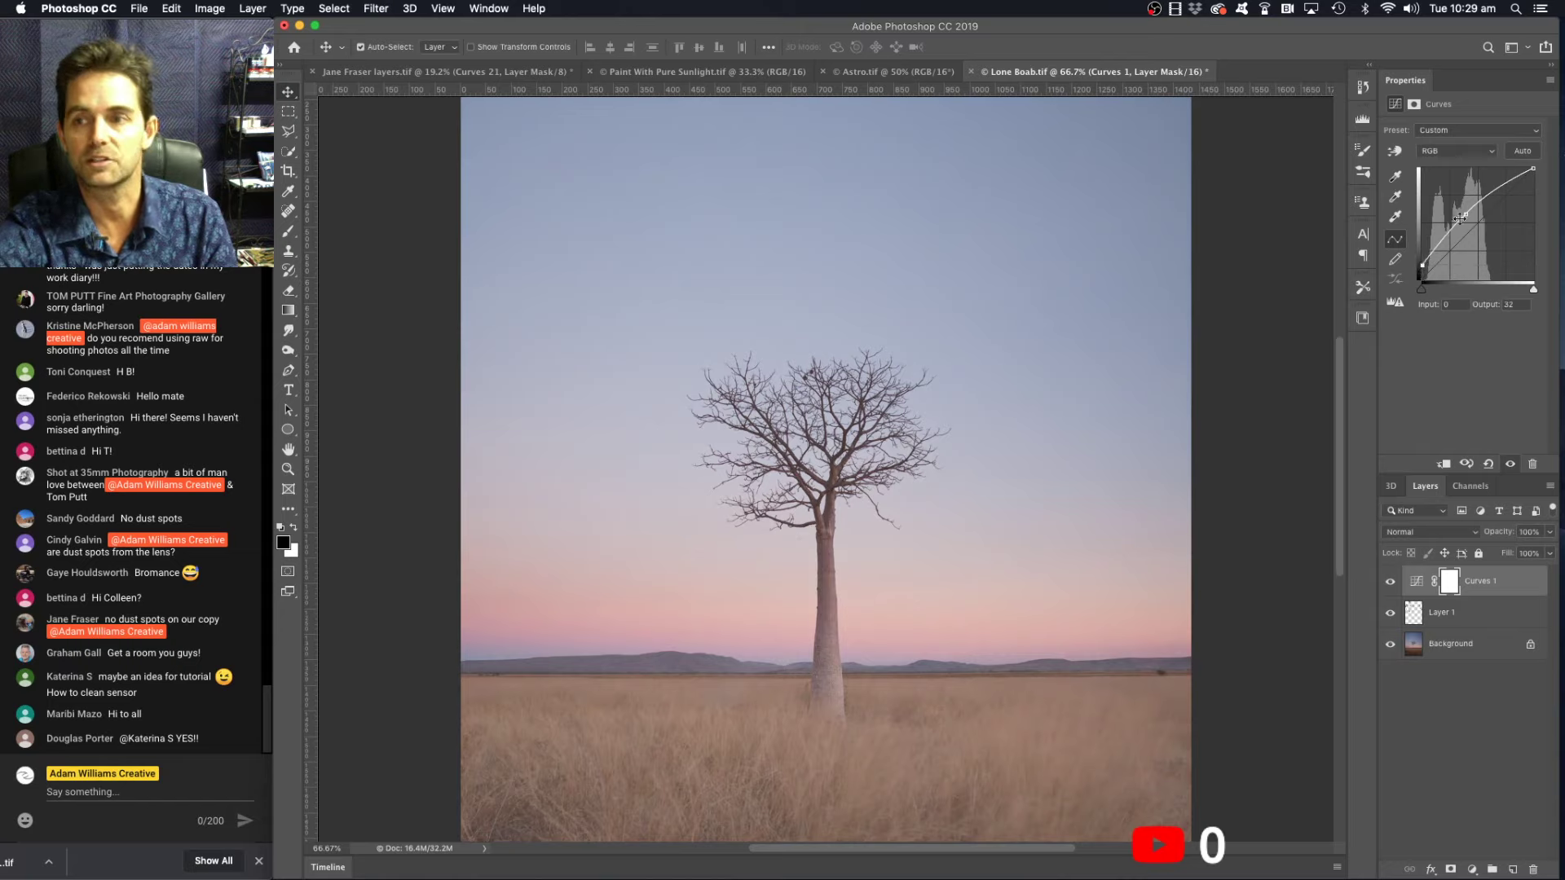
{"action": "left_click_drag", "start_coordinate": [1466, 214], "coordinate": [1458, 206]}
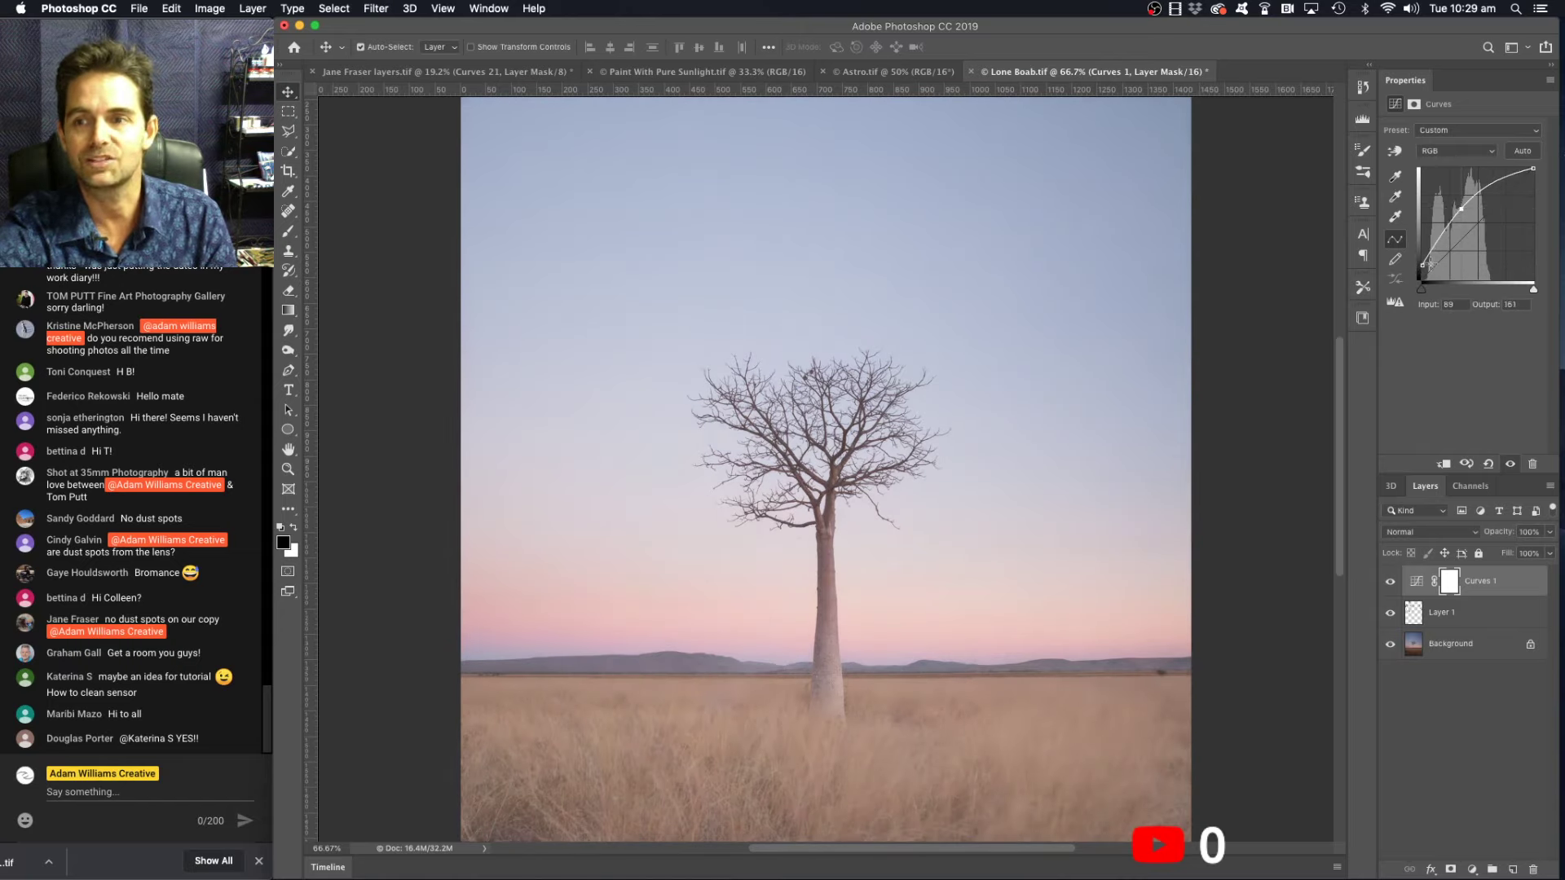
{"action": "left_click_drag", "start_coordinate": [1421, 265], "coordinate": [1420, 265]}
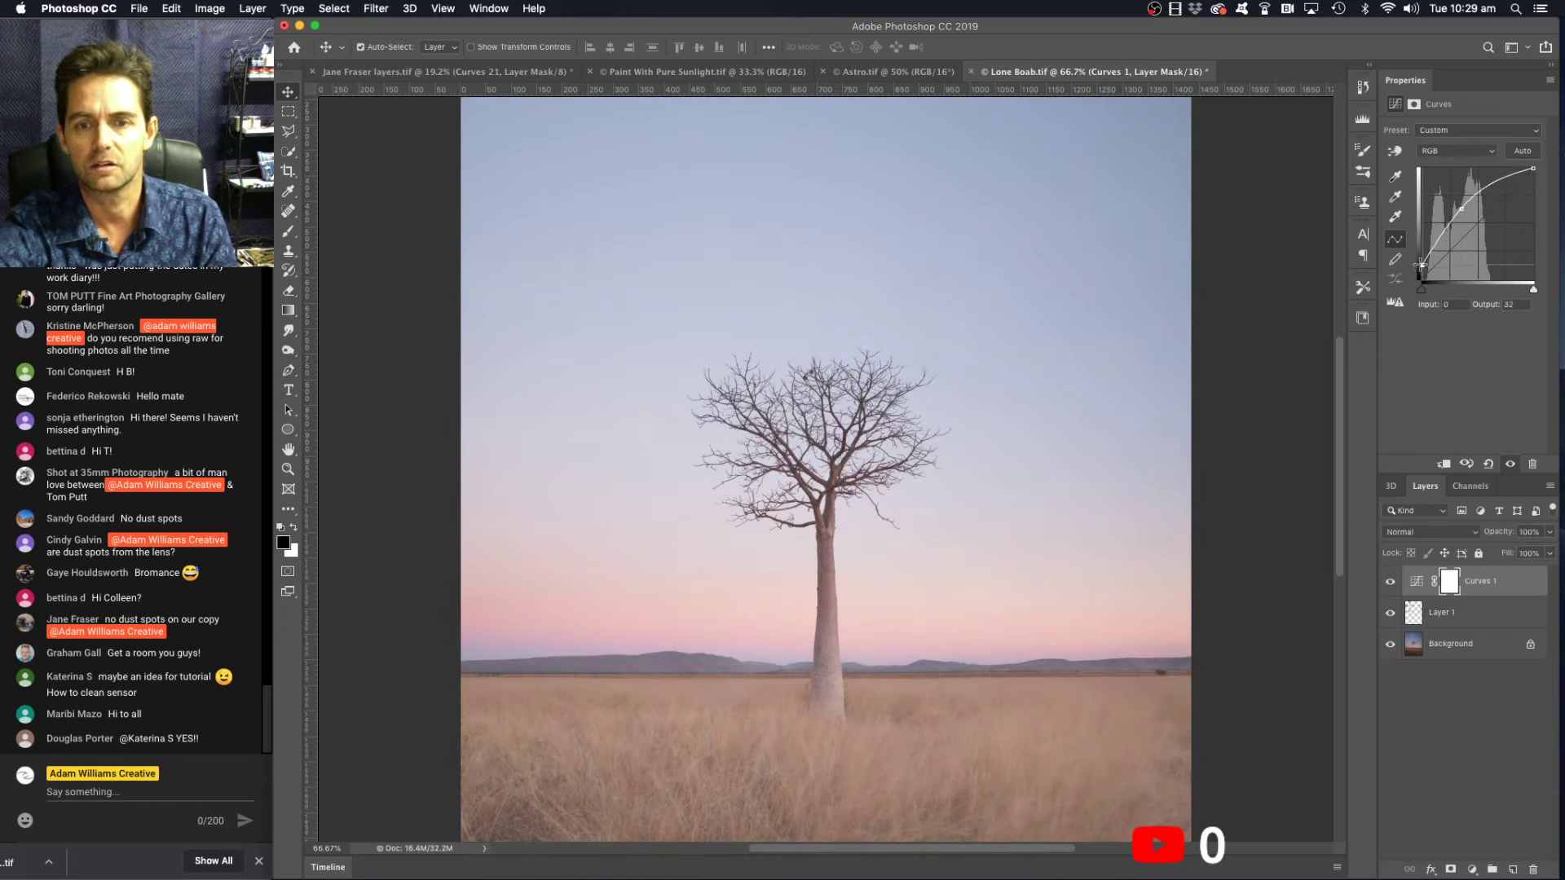
- Compare the photo with and without the Curves 1 adjustment, and invert its layer mask to black
{"action": "left_click", "coordinate": [1390, 582]}
{"action": "left_click", "coordinate": [1390, 582]}
{"action": "left_click", "coordinate": [1391, 582]}
{"action": "left_click", "coordinate": [1391, 582]}
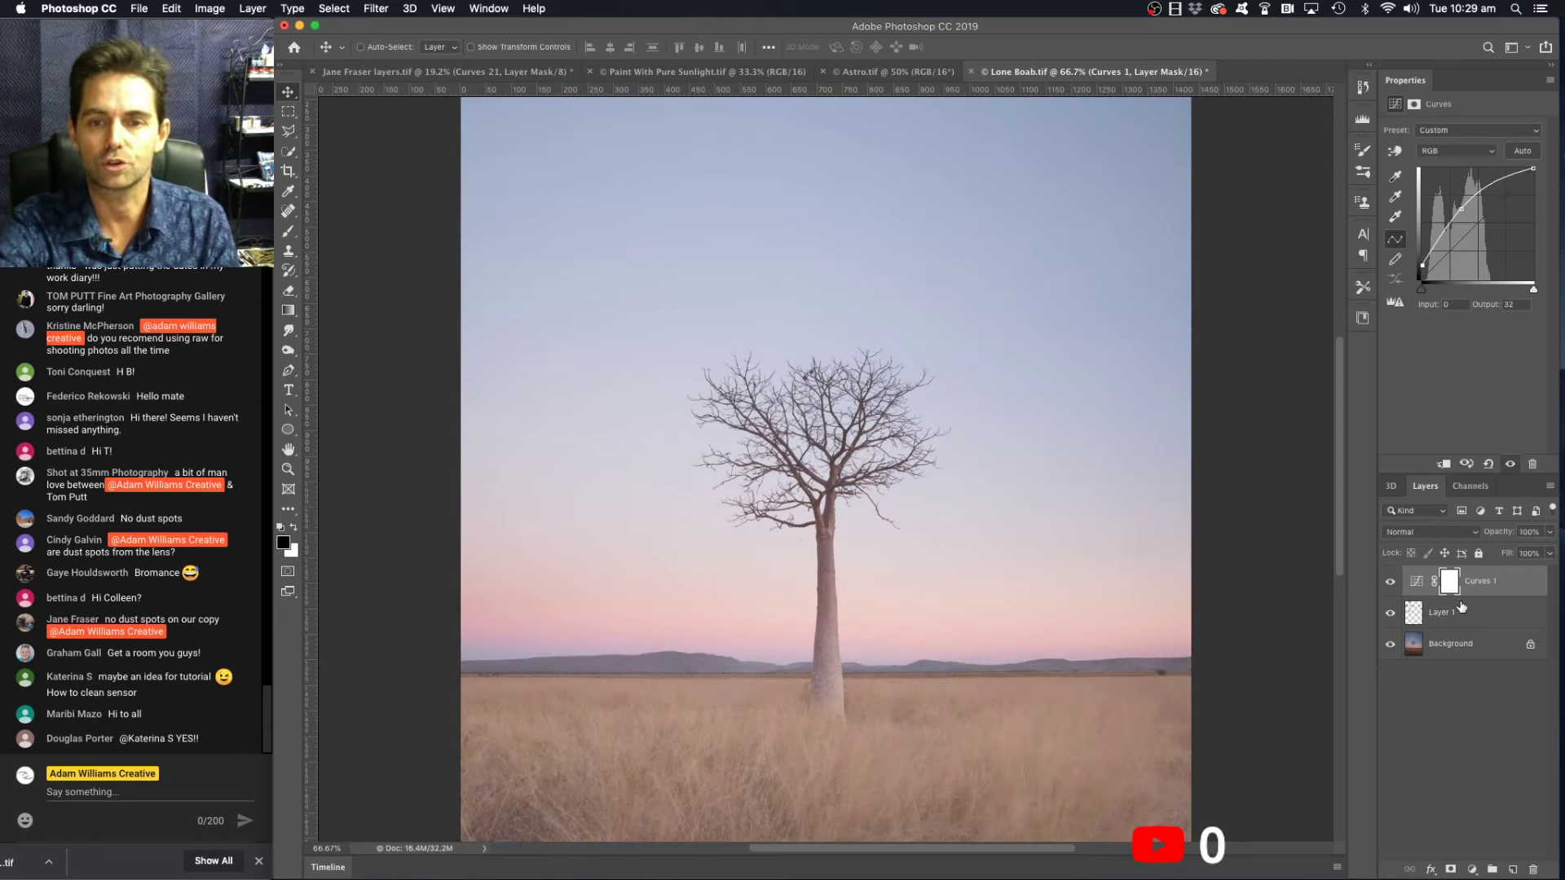
{"action": "key", "text": "super+i"}
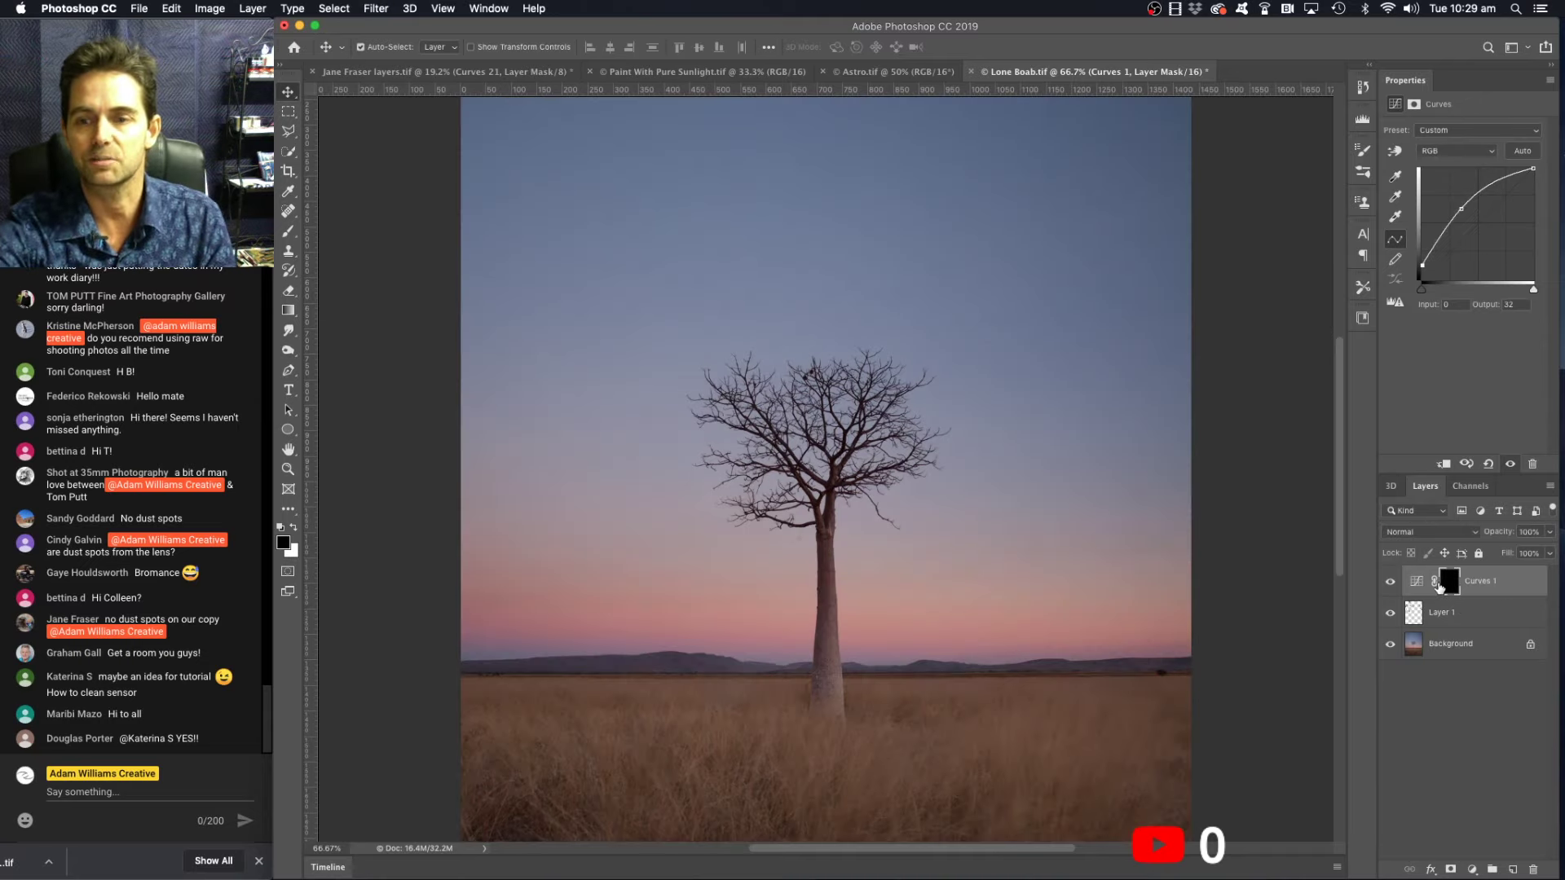
- Set up a soft Brush with 29% opacity, 51% flow and 0% hardness
{"action": "key", "text": "b"}
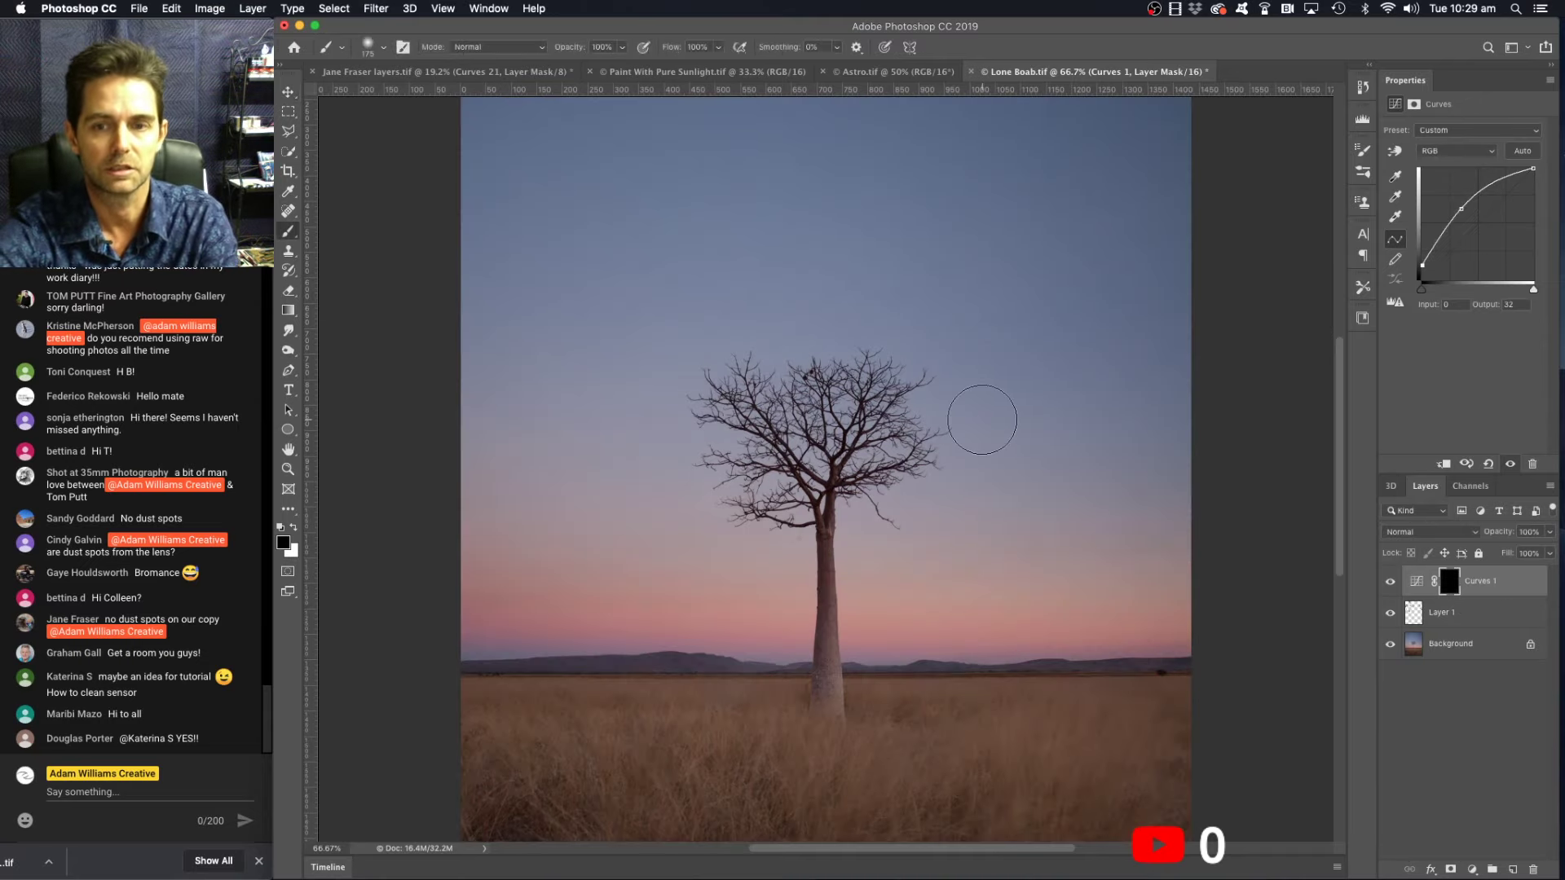
{"action": "left_click", "coordinate": [622, 47]}
{"action": "left_click_drag", "start_coordinate": [626, 66], "coordinate": [572, 67]}
{"action": "left_click", "coordinate": [718, 46]}
{"action": "left_click_drag", "start_coordinate": [722, 66], "coordinate": [684, 70]}
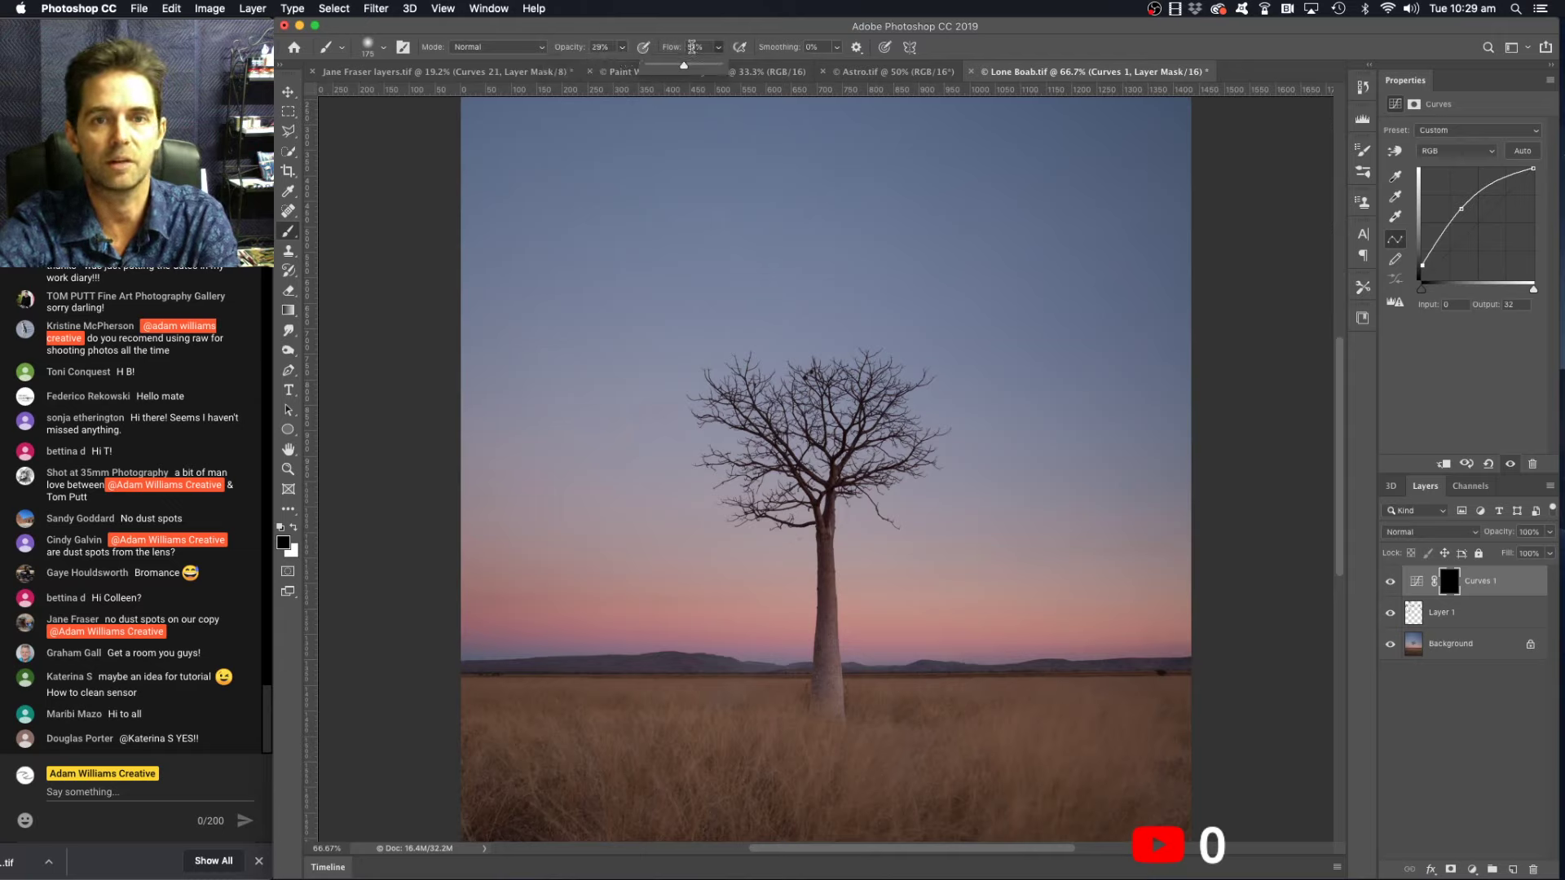
{"action": "left_click", "coordinate": [384, 46]}
{"action": "left_click_drag", "start_coordinate": [402, 130], "coordinate": [338, 132]}
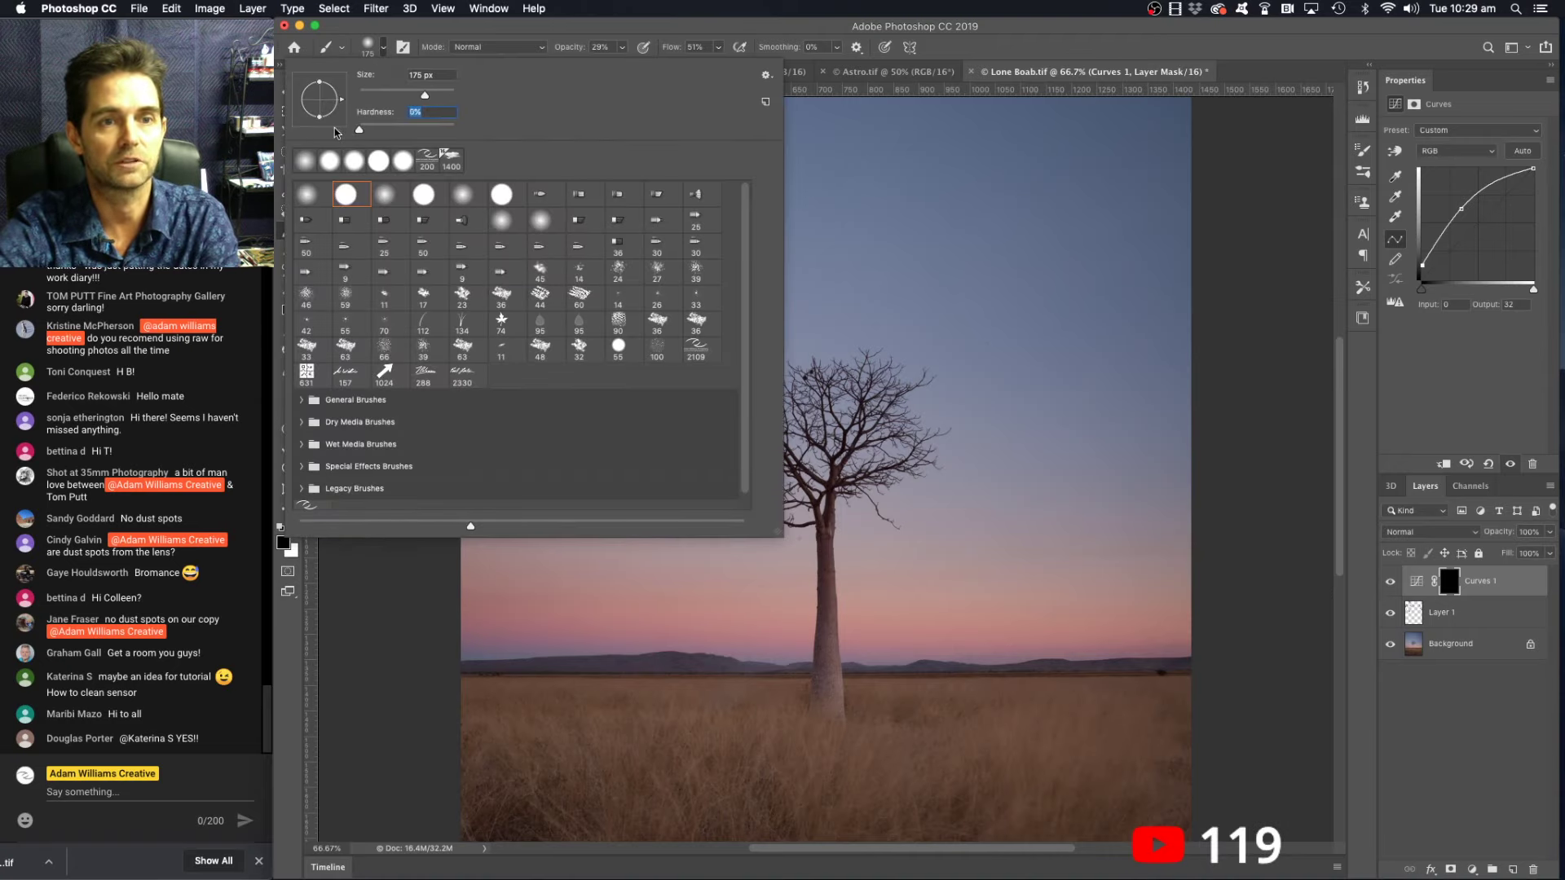
{"action": "left_click", "coordinate": [568, 32]}
- Paint white on the Curves 1 mask over the boab tree's branches, using an enlarged soft brush and one reduced to 175 px
{"action": "key", "text": "bracketright"}
{"action": "key", "text": "bracketright"}
{"action": "key", "text": "bracketright"}
{"action": "key", "text": "bracketright"}
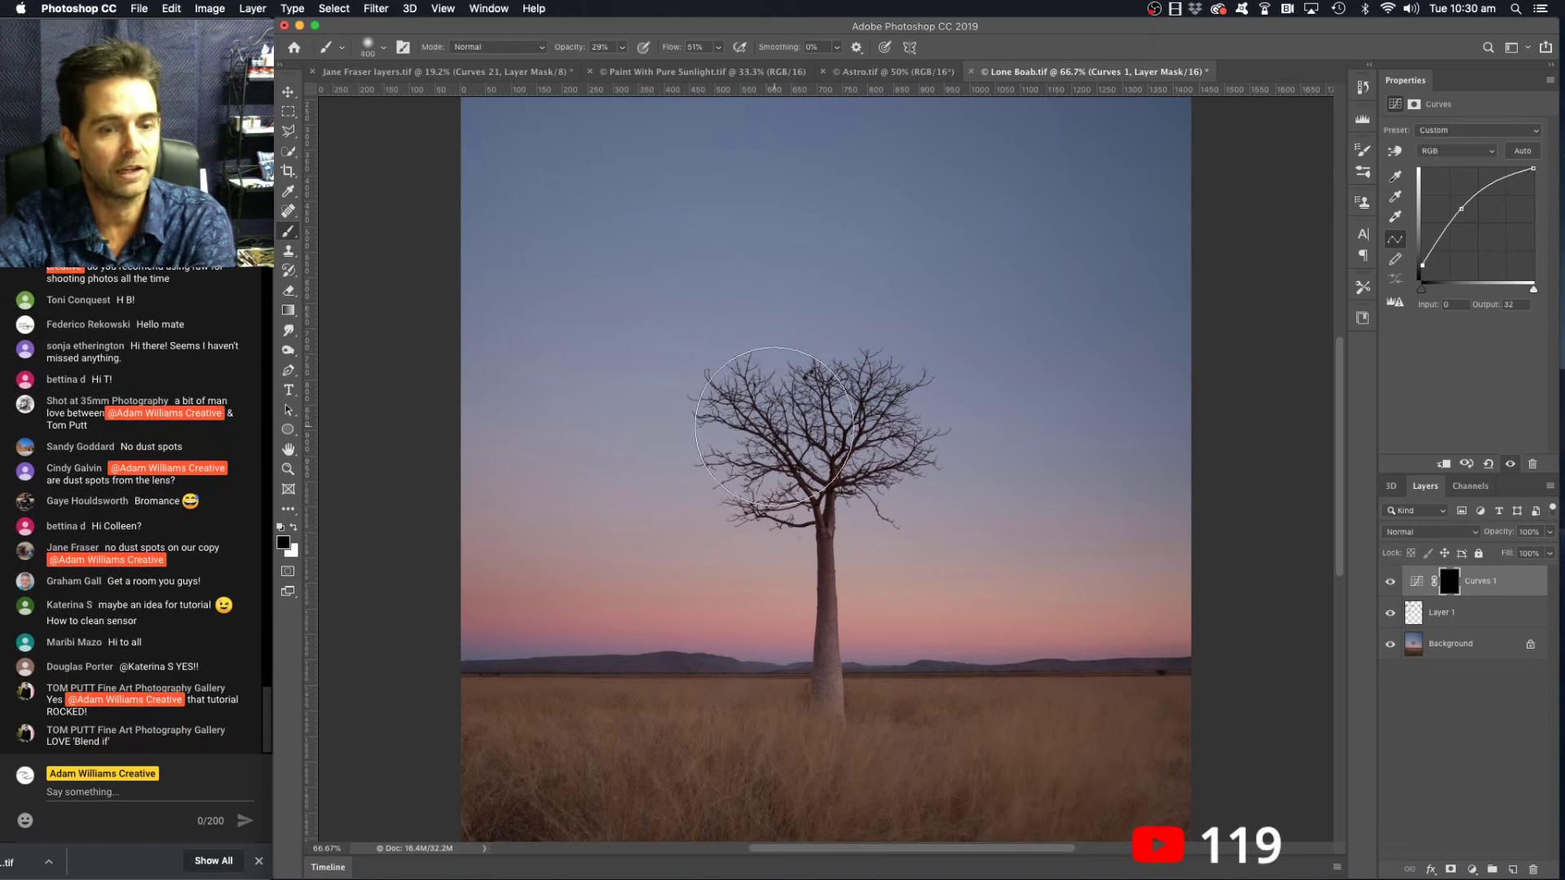
{"action": "key", "text": "x"}
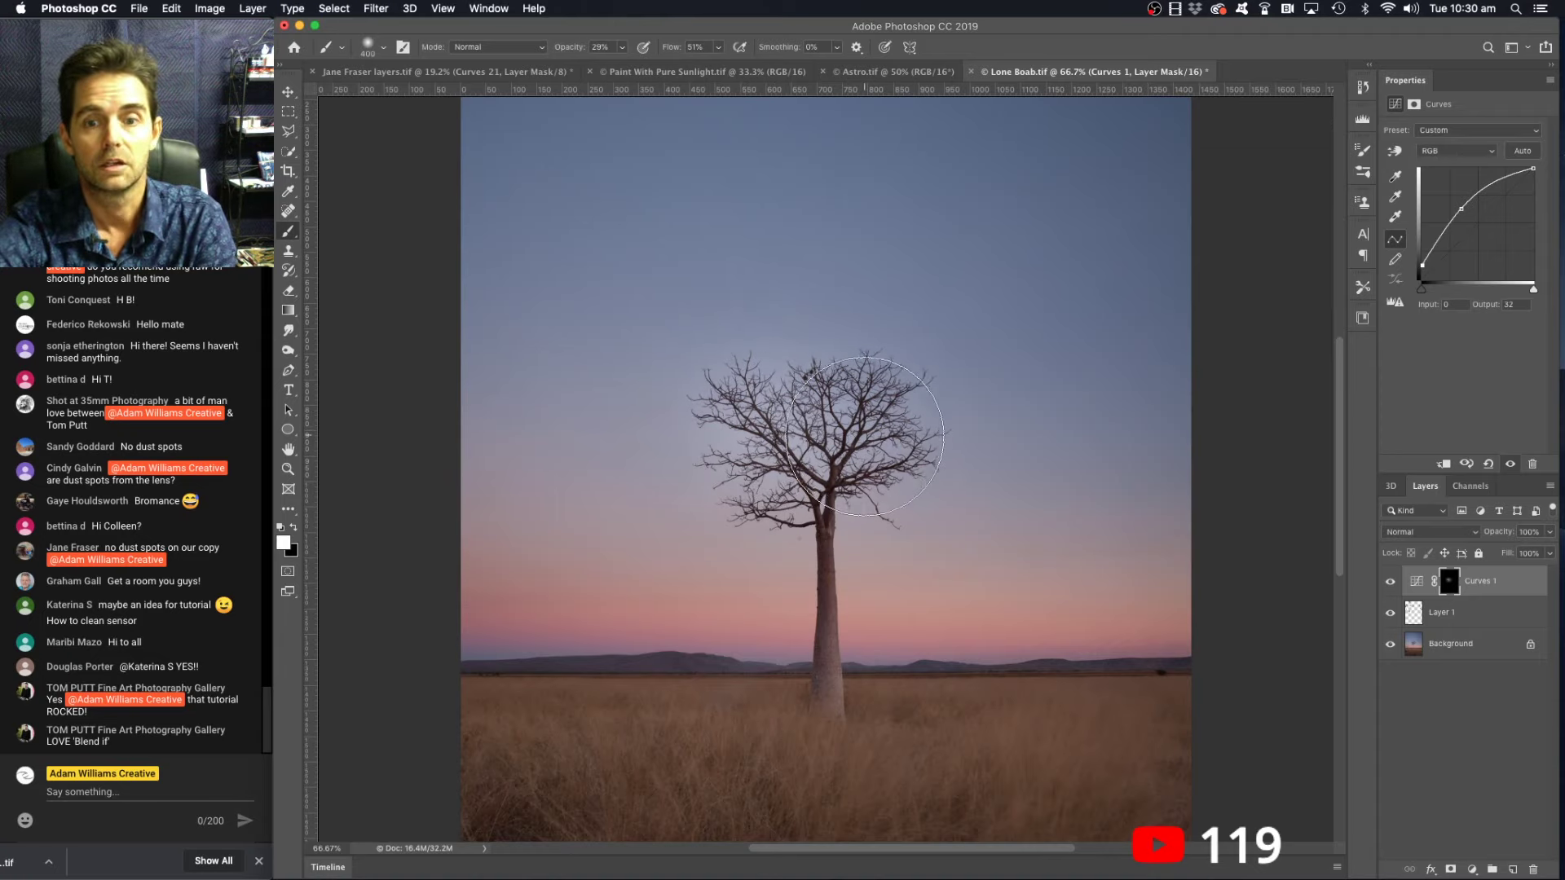
{"action": "key", "text": "bracketleft"}
{"action": "key", "text": "bracketleft"}
{"action": "key", "text": "bracketleft"}
{"action": "key", "text": "bracketleft"}
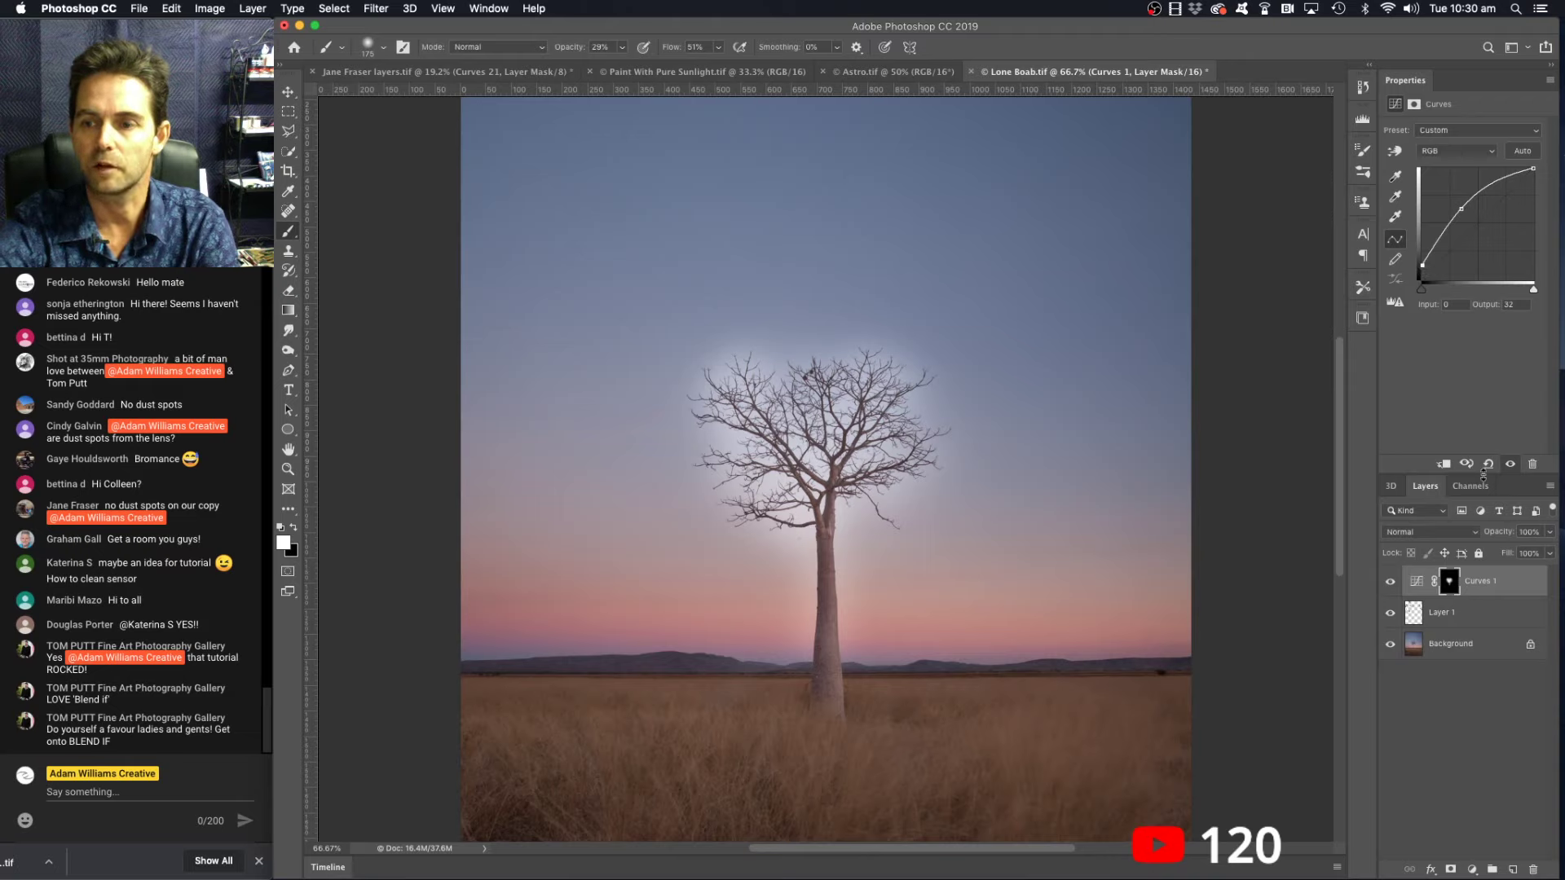
- Replace the Curves 1 layer with a new Curves adjustment, setting the black point to output 40 and the midtone point to input 88, output 153
{"action": "left_click_drag", "start_coordinate": [1508, 580], "coordinate": [1533, 869]}
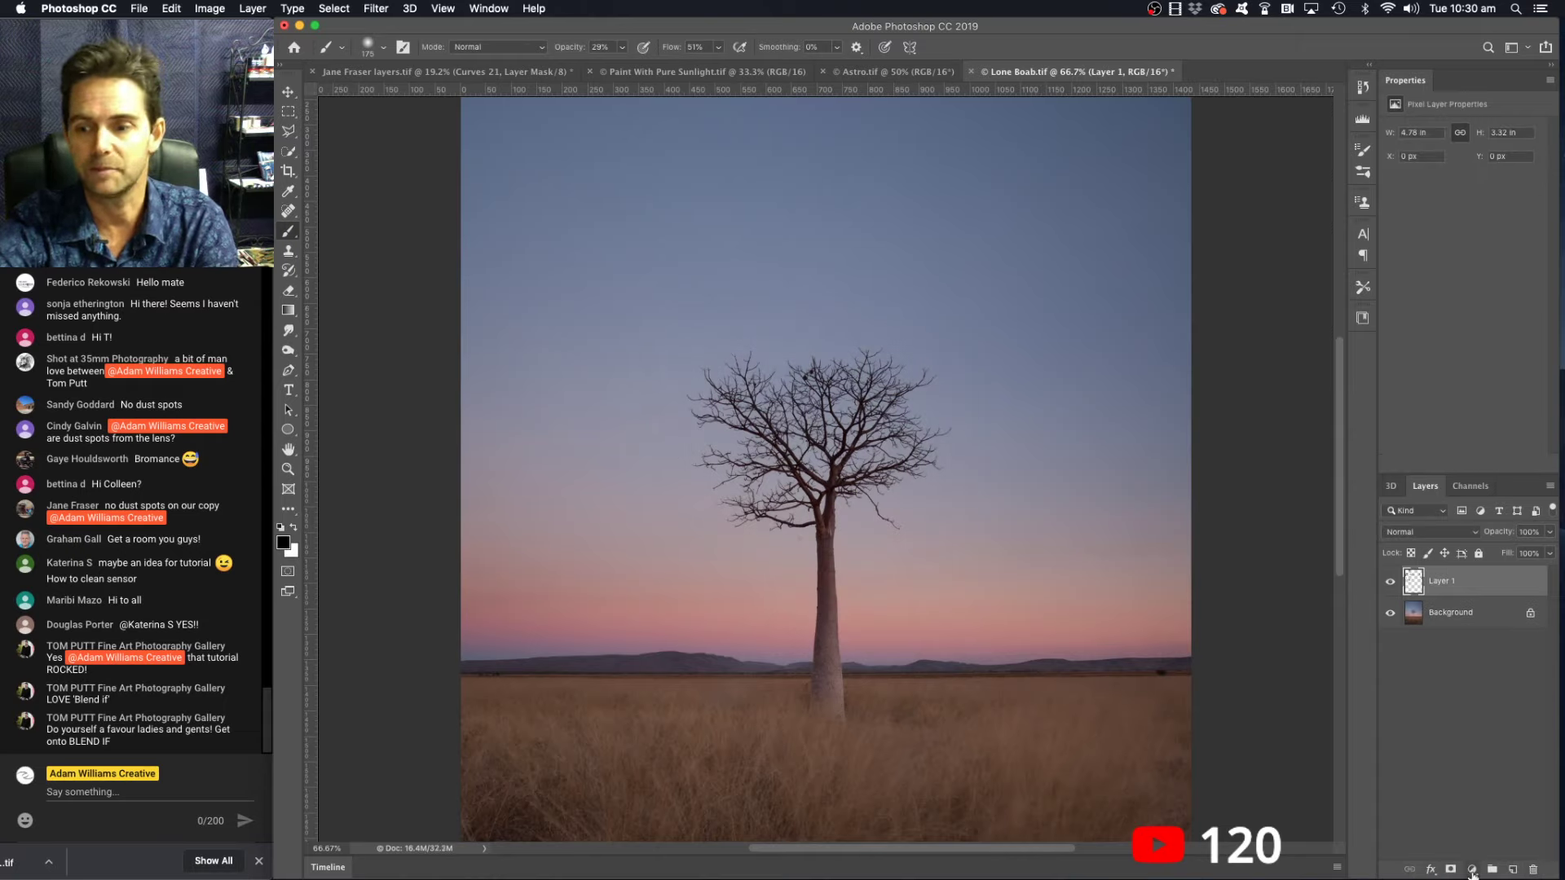
{"action": "left_click", "coordinate": [1472, 872]}
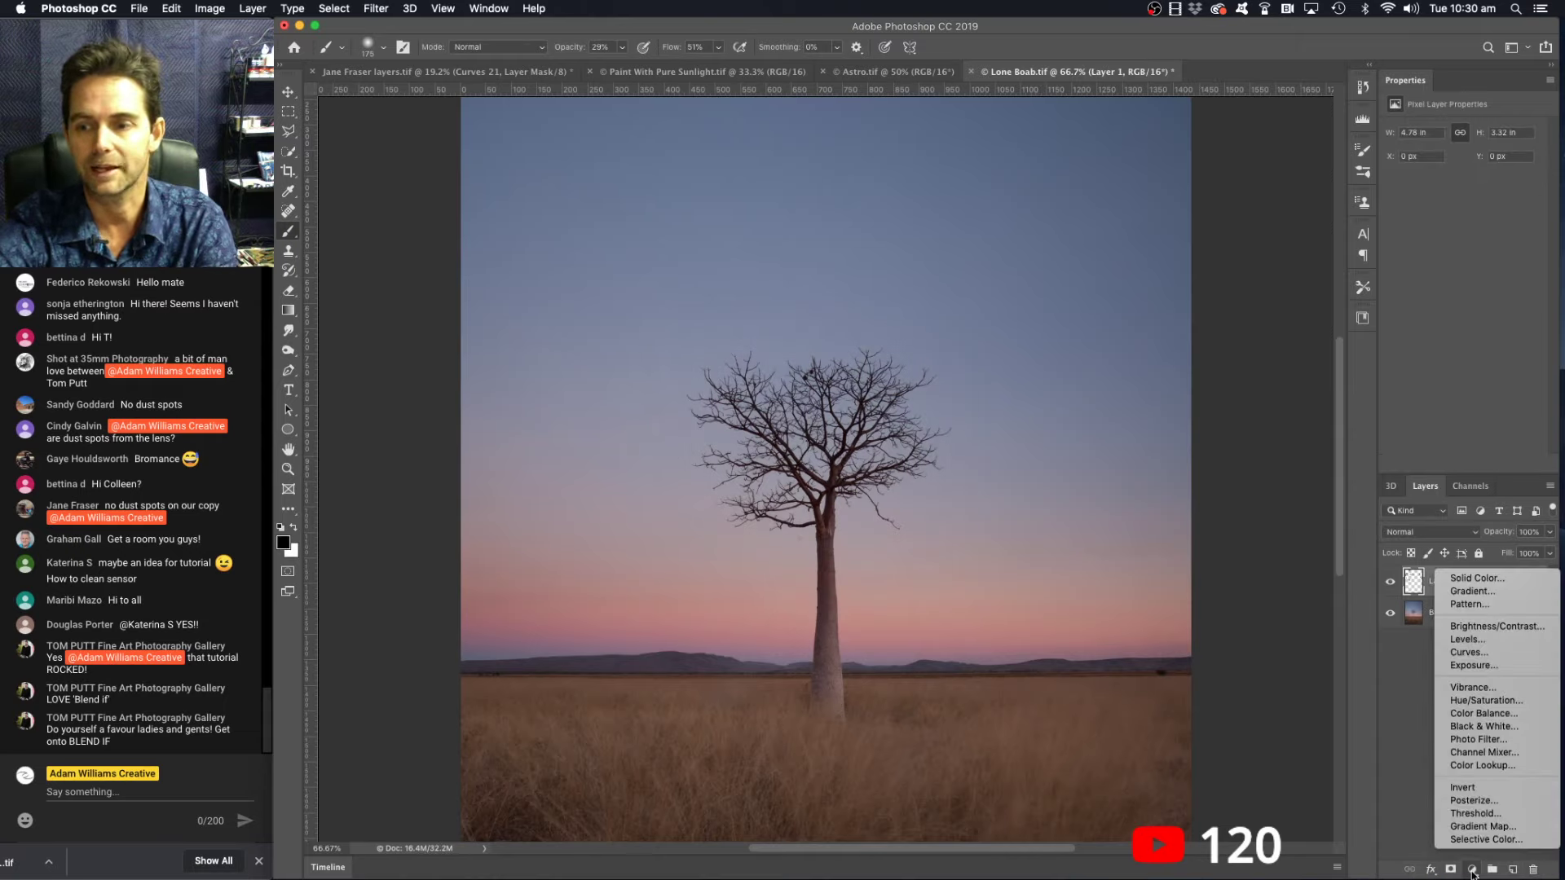
{"action": "left_click", "coordinate": [1466, 653]}
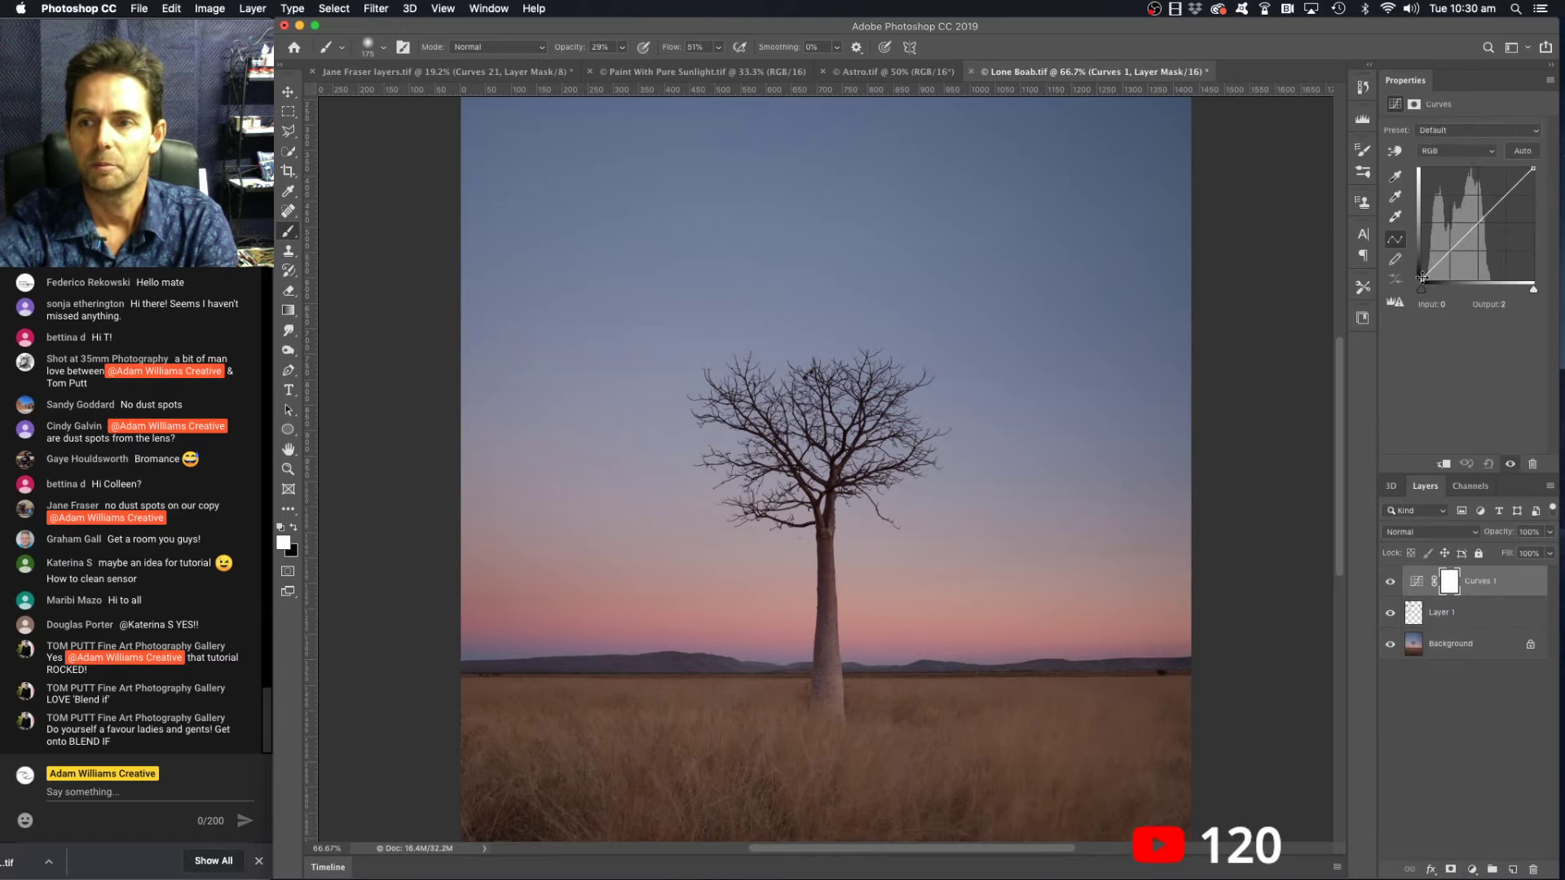
{"action": "left_click_drag", "start_coordinate": [1422, 277], "coordinate": [1420, 260]}
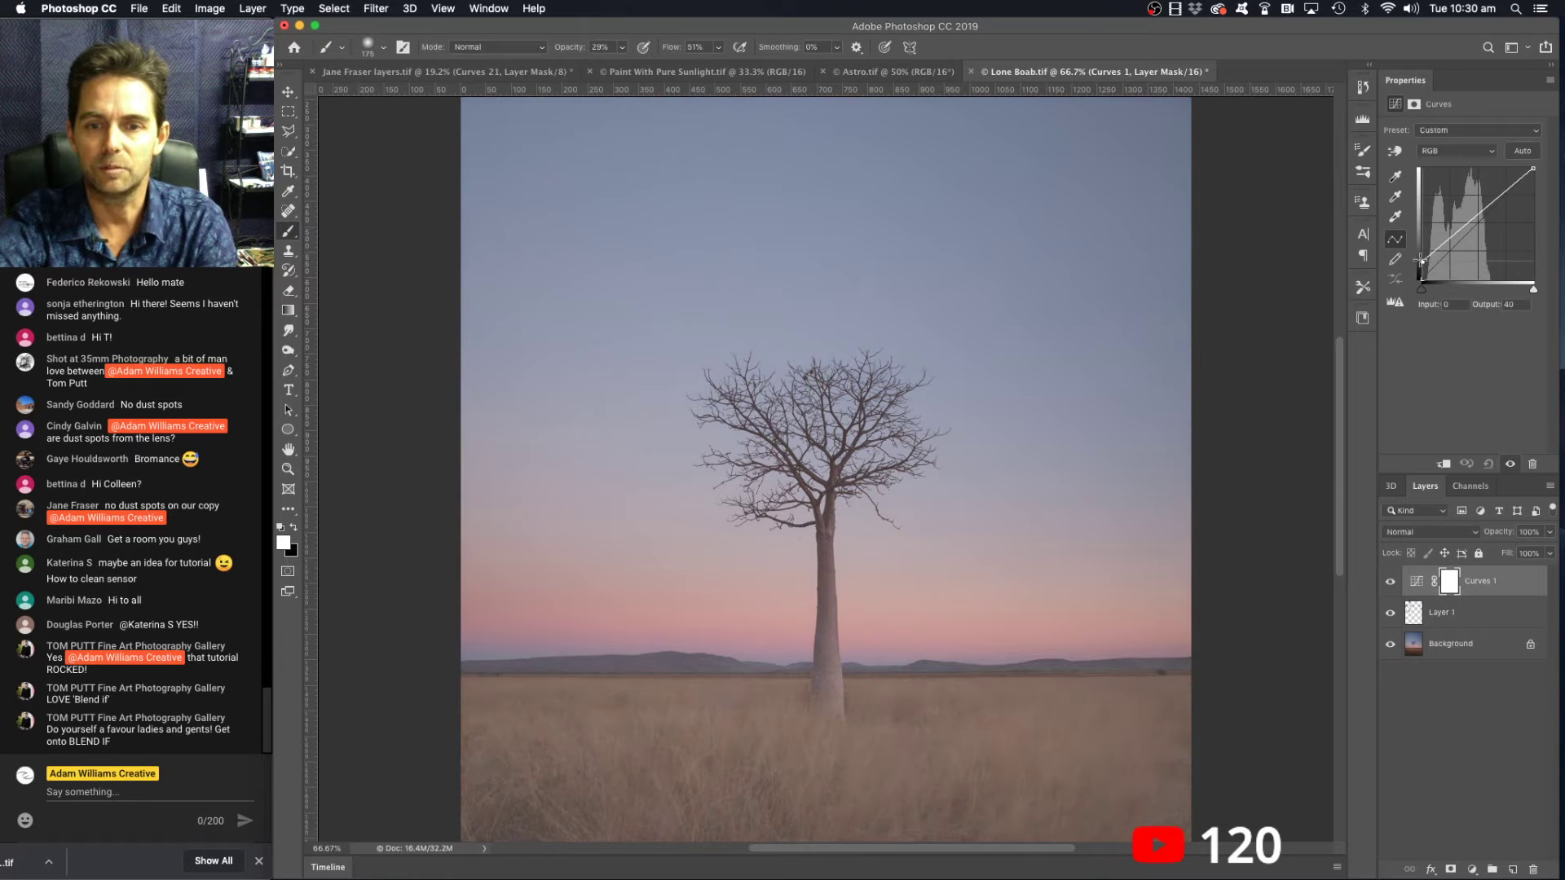
{"action": "left_click_drag", "start_coordinate": [1464, 229], "coordinate": [1460, 211]}
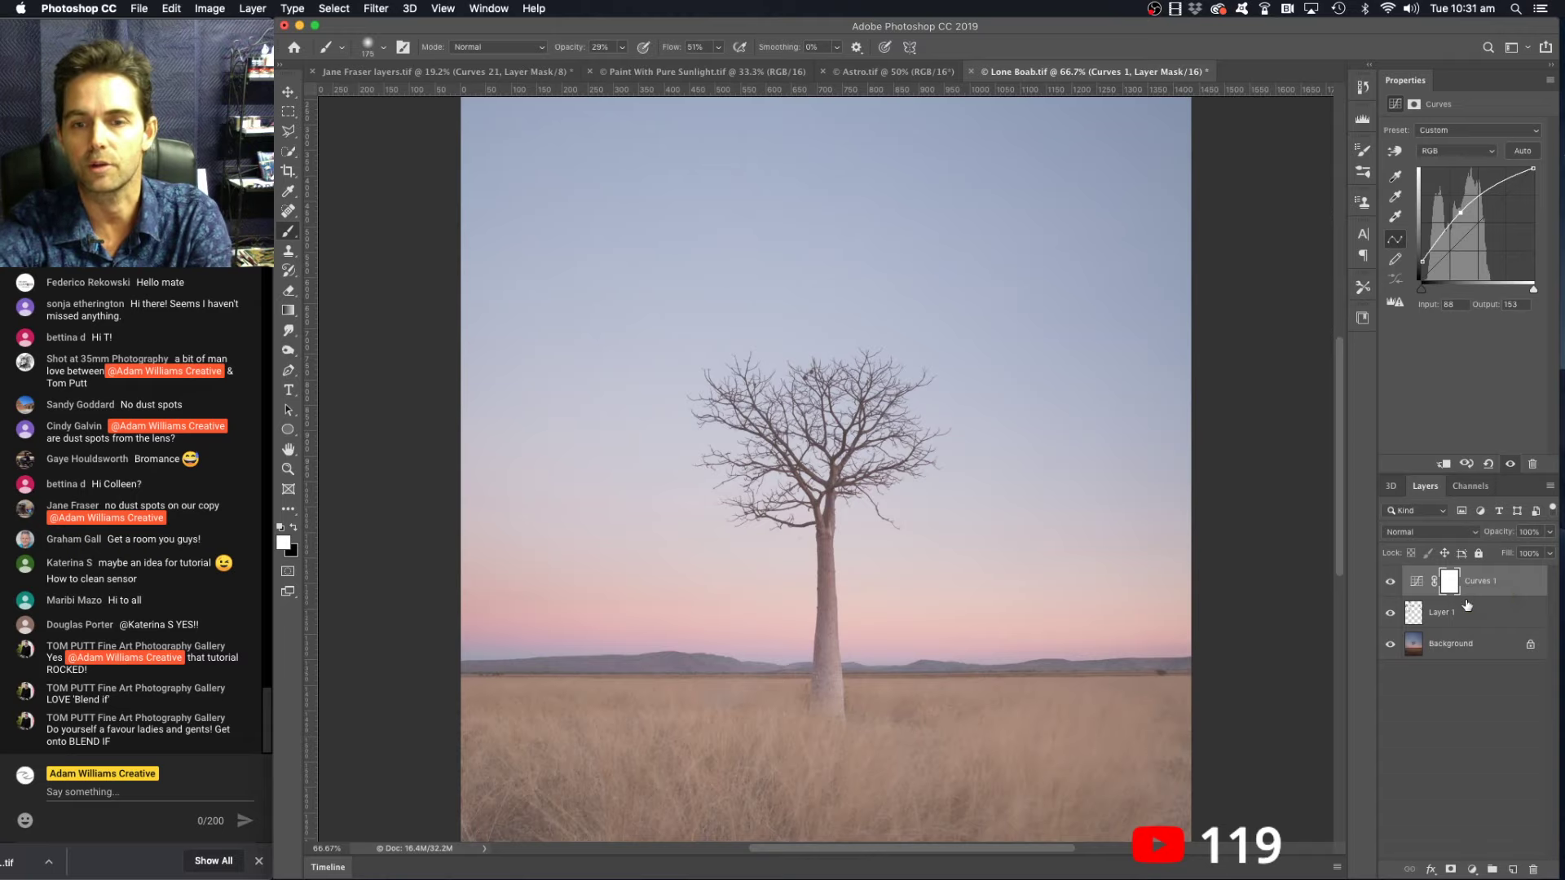
- Invert the new Curves mask to black and check the brush's size, hardness and foreground colour for painting on it
{"action": "key", "text": "super+i"}
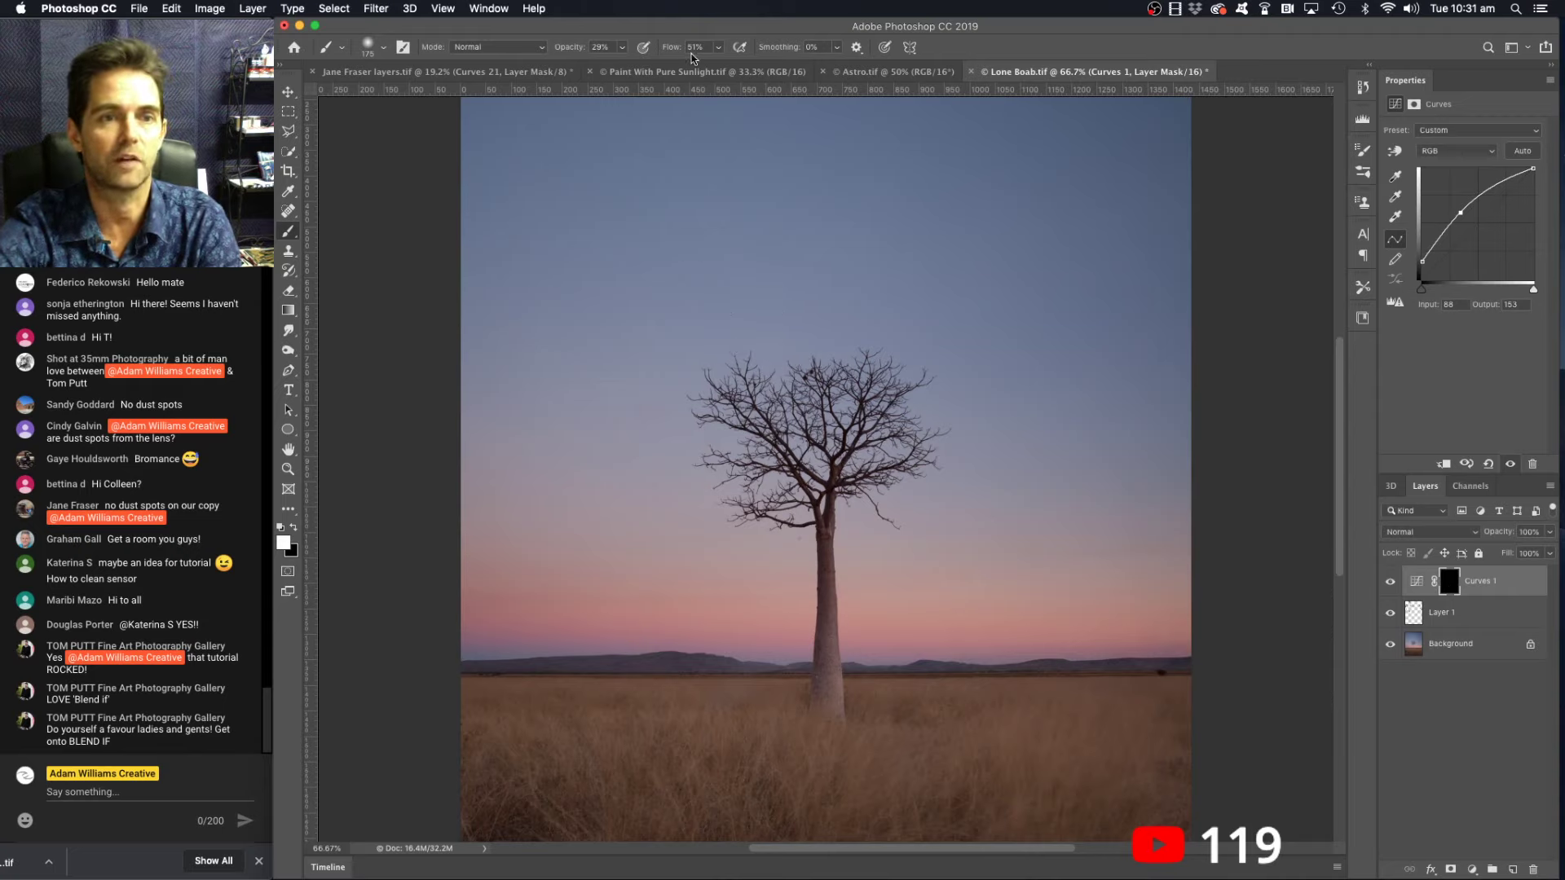
{"action": "left_click", "coordinate": [383, 47]}
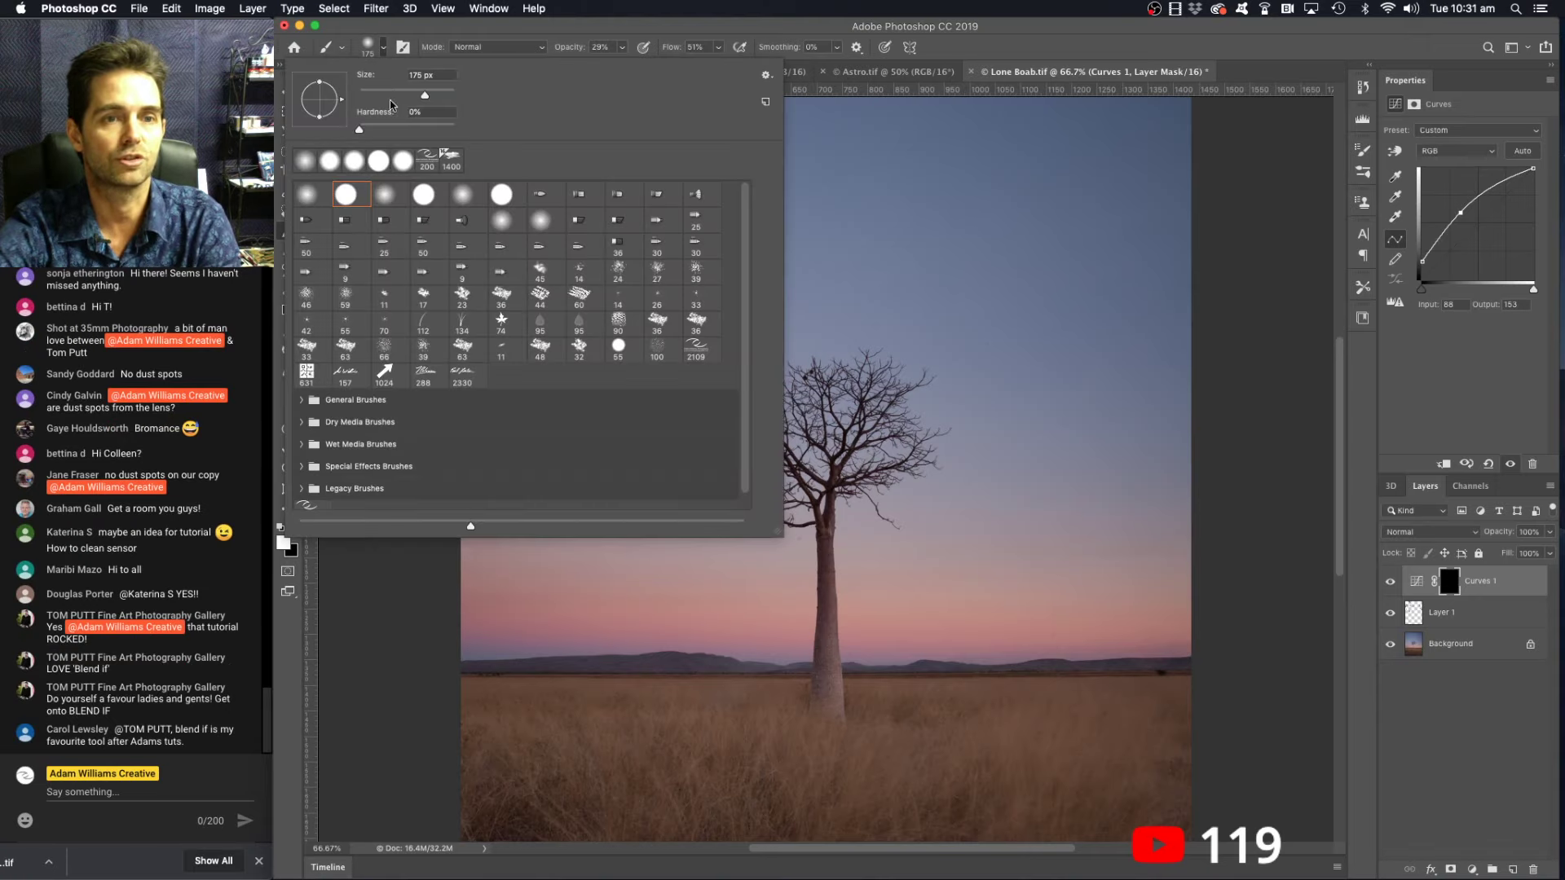
{"action": "left_click", "coordinate": [381, 45]}
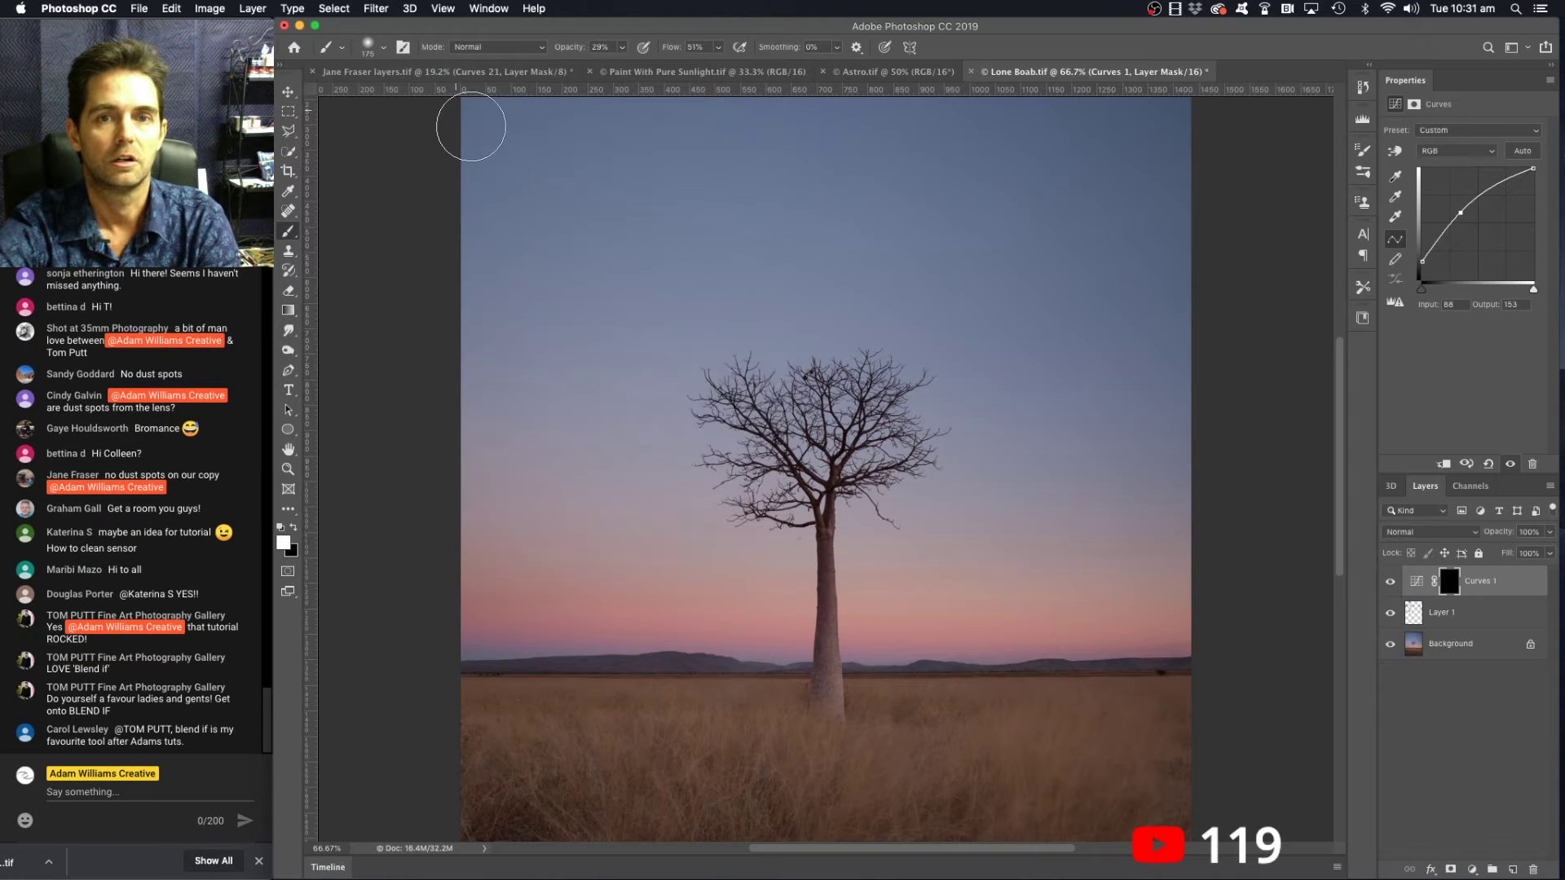
{"action": "left_click", "coordinate": [295, 532]}
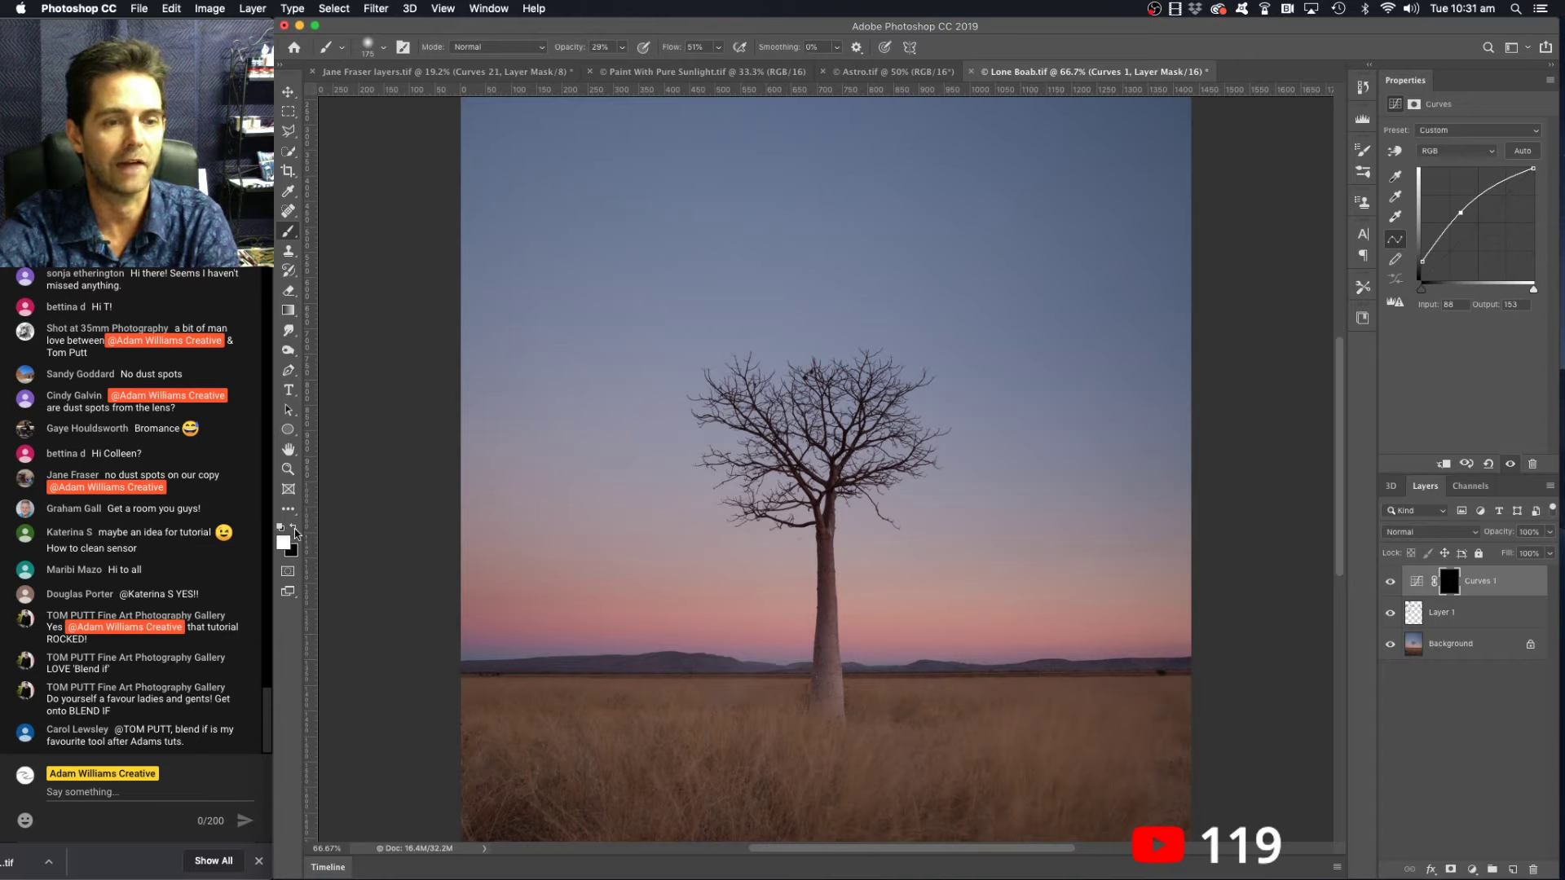
- Paint white on the Curves 1 mask over the boab tree's branches and upper trunk, resizing the soft brush, and compare with the adjustment hidden
{"action": "key", "text": "bracketright"}
{"action": "key", "text": "bracketright"}
{"action": "key", "text": "bracketright"}
{"action": "key", "text": "bracketright"}
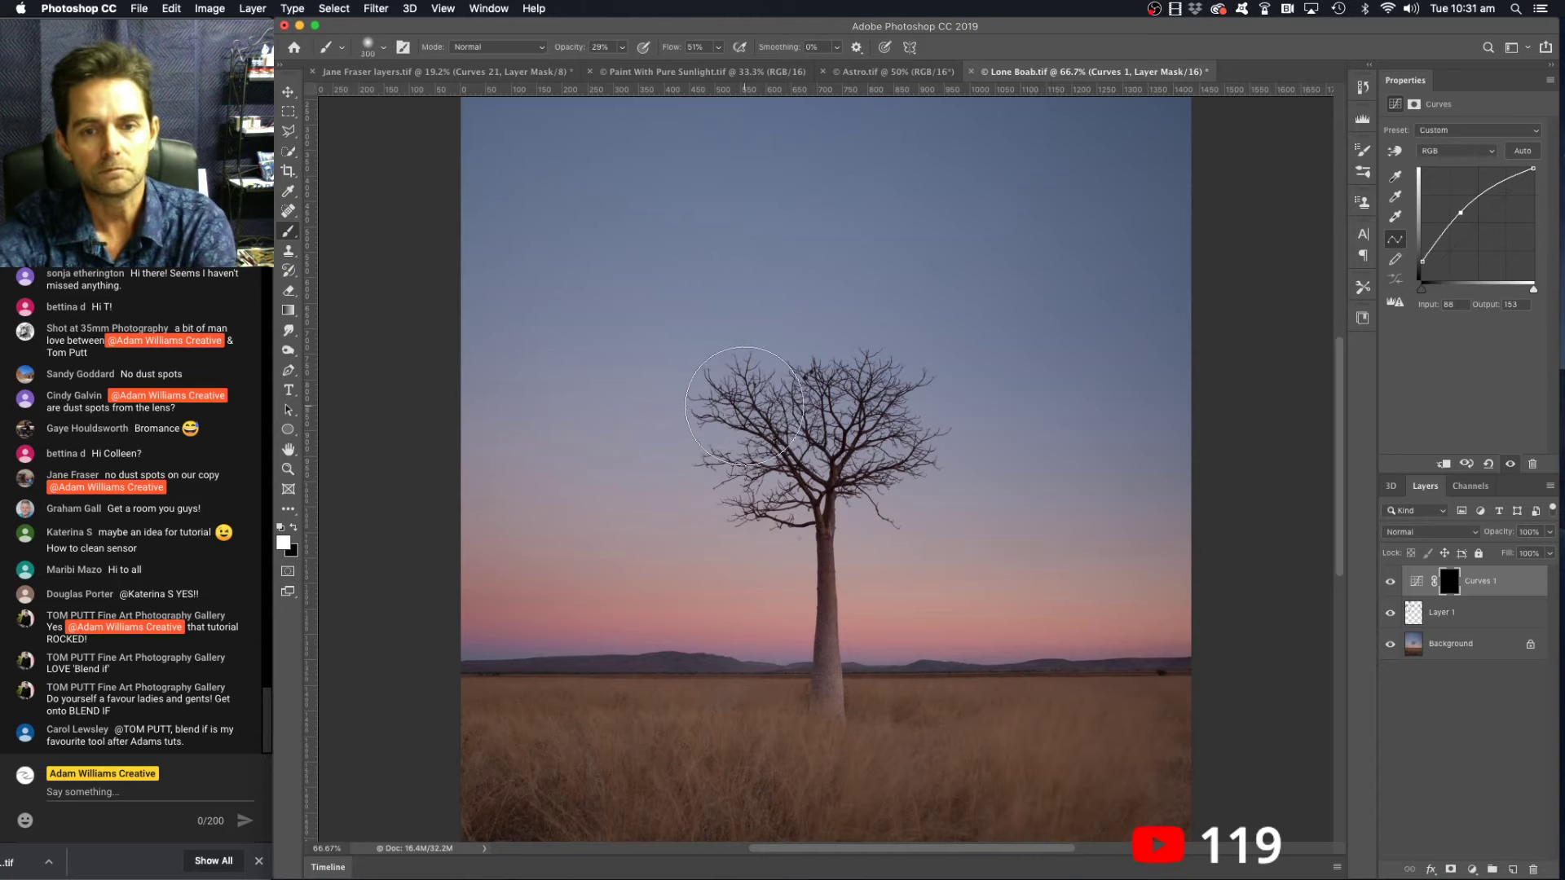
{"action": "key", "text": "bracketleft"}
{"action": "mouse_move", "coordinate": [787, 461]}
{"action": "left_mouse_down"}
{"action": "mouse_move", "coordinate": [846, 404]}
{"action": "mouse_move", "coordinate": [884, 412]}
{"action": "mouse_move", "coordinate": [879, 468]}
{"action": "mouse_move", "coordinate": [835, 485]}
{"action": "mouse_move", "coordinate": [835, 504]}
{"action": "mouse_move", "coordinate": [763, 461]}
{"action": "mouse_move", "coordinate": [758, 420]}
{"action": "mouse_move", "coordinate": [729, 391]}
{"action": "mouse_move", "coordinate": [882, 411]}
{"action": "mouse_move", "coordinate": [884, 433]}
{"action": "mouse_move", "coordinate": [820, 497]}
{"action": "mouse_move", "coordinate": [814, 568]}
{"action": "mouse_move", "coordinate": [858, 648]}
{"action": "left_mouse_up"}
{"action": "key", "text": "bracketleft"}
{"action": "key", "text": "bracketleft"}
{"action": "key", "text": "bracketleft"}
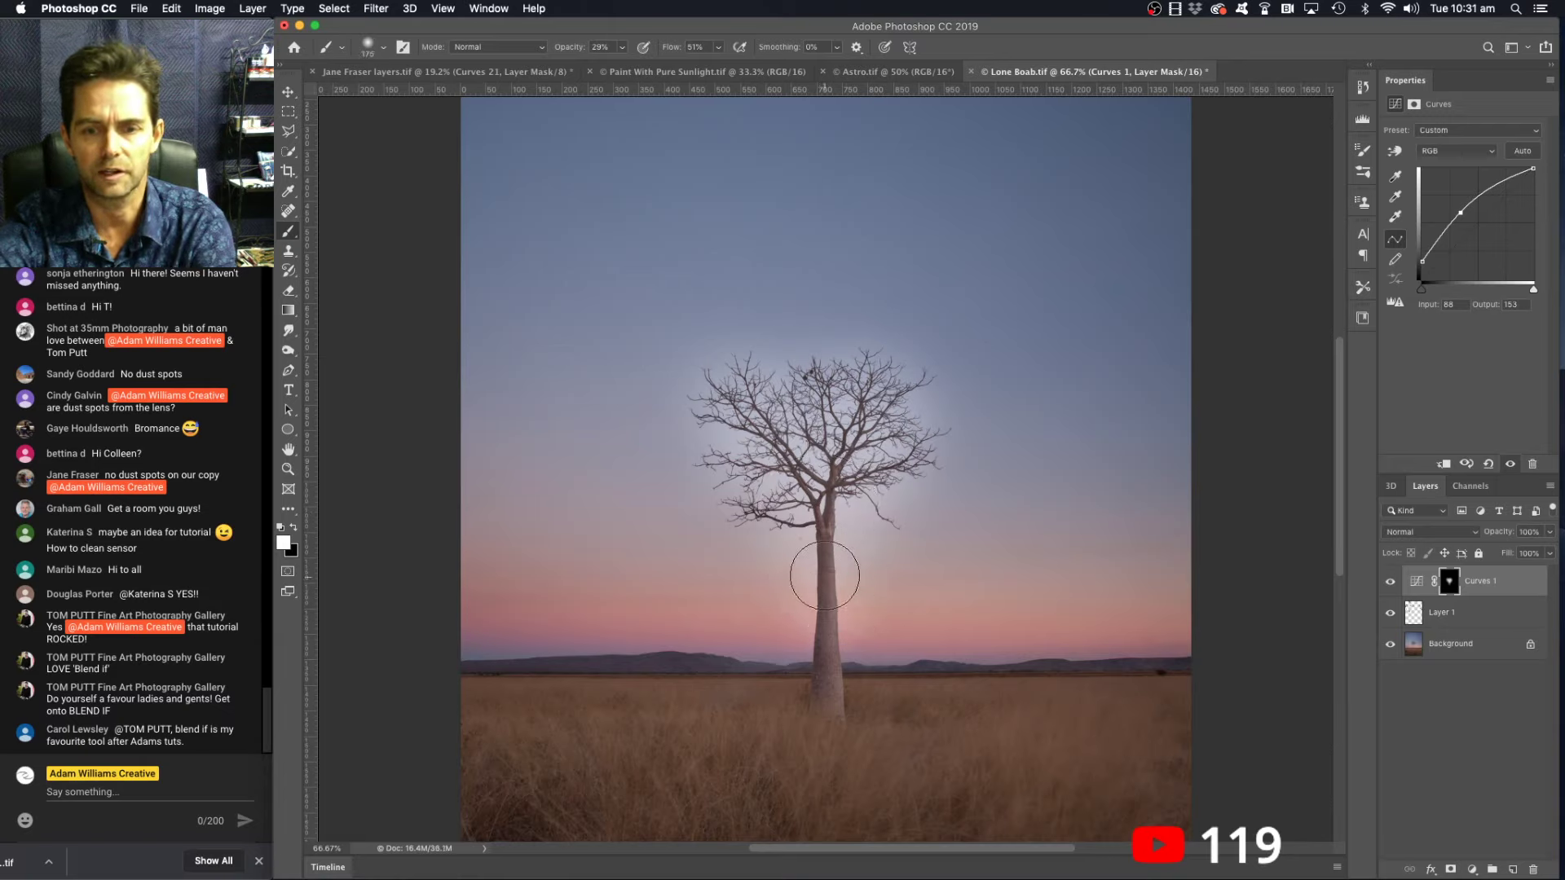
{"action": "mouse_move", "coordinate": [825, 575]}
{"action": "left_mouse_down"}
{"action": "mouse_move", "coordinate": [846, 550]}
{"action": "mouse_move", "coordinate": [848, 489]}
{"action": "left_mouse_up"}
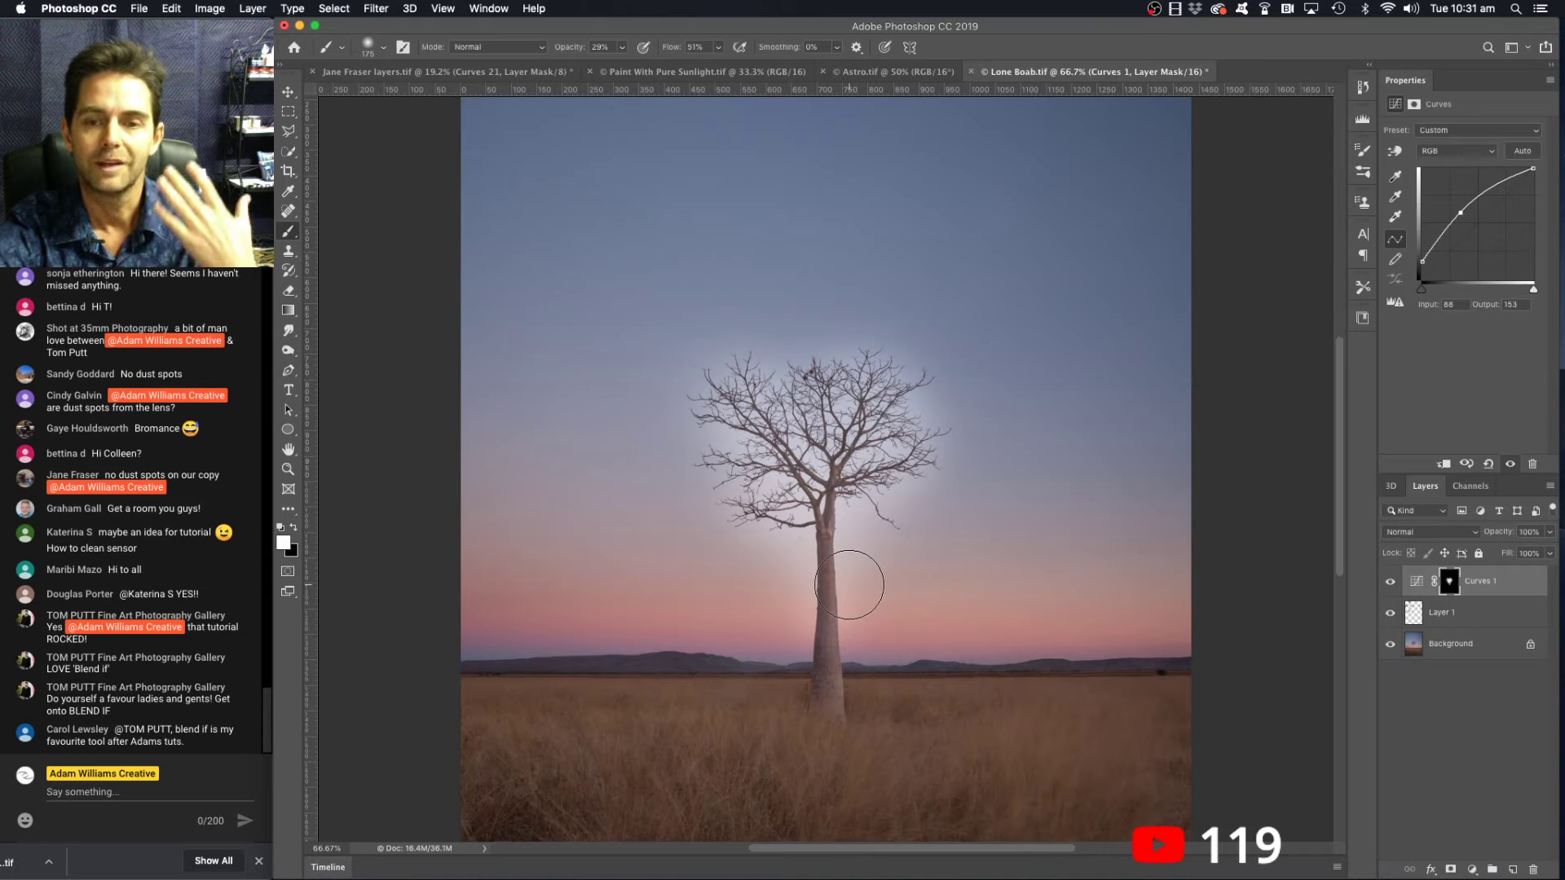
{"action": "left_click", "coordinate": [1390, 582]}
{"action": "left_click", "coordinate": [1391, 582]}
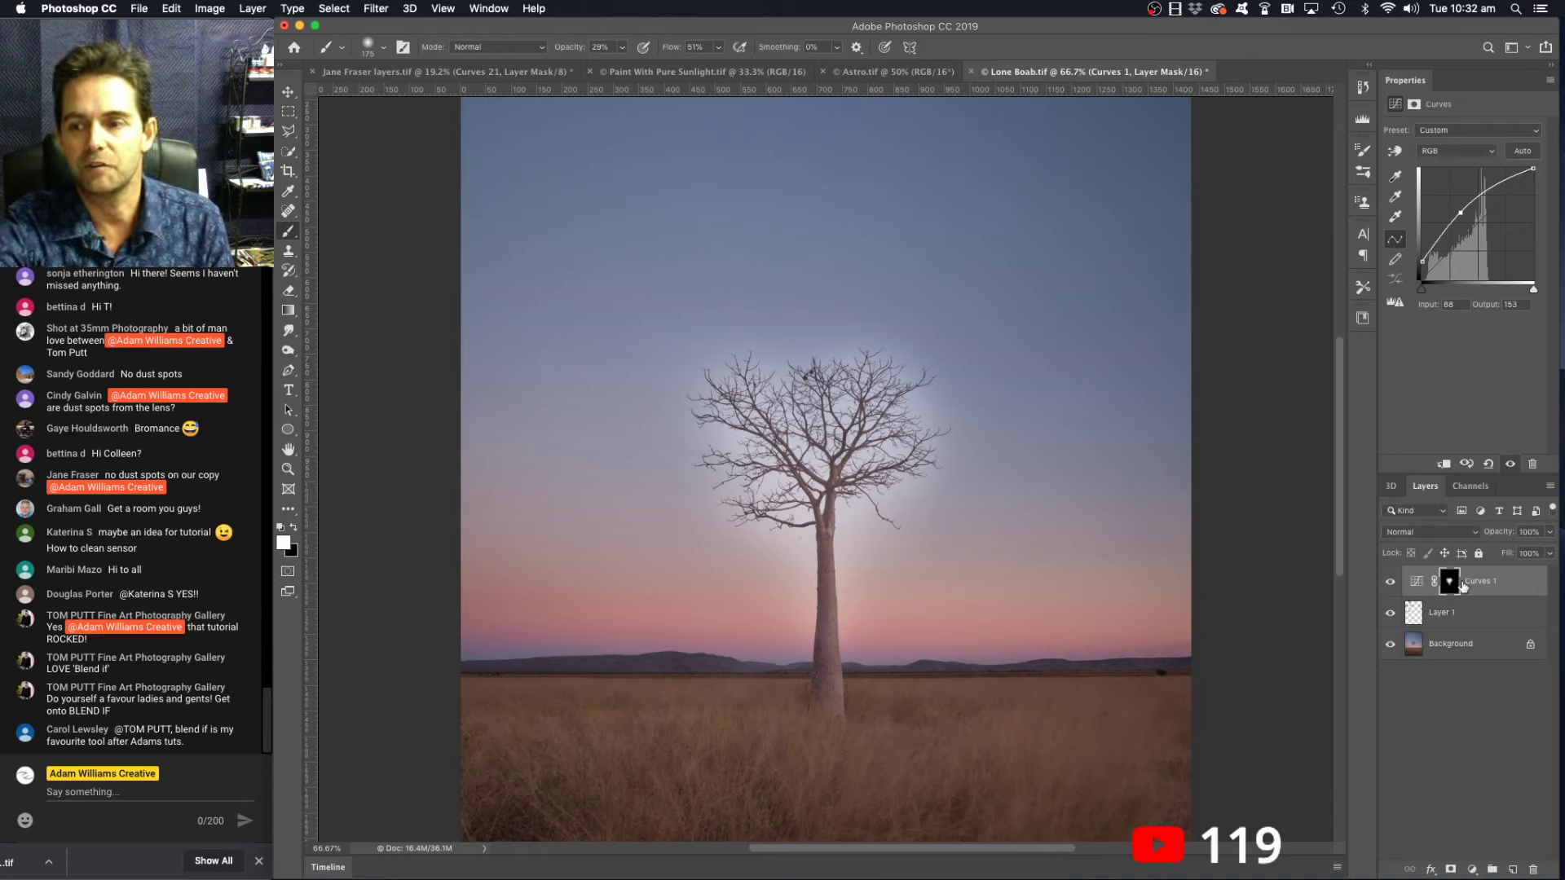
- In the Curves 1 blending options, set the Blend If underlying-layer white limit to 92 on the Gray channel
{"action": "double_click", "coordinate": [1535, 583]}
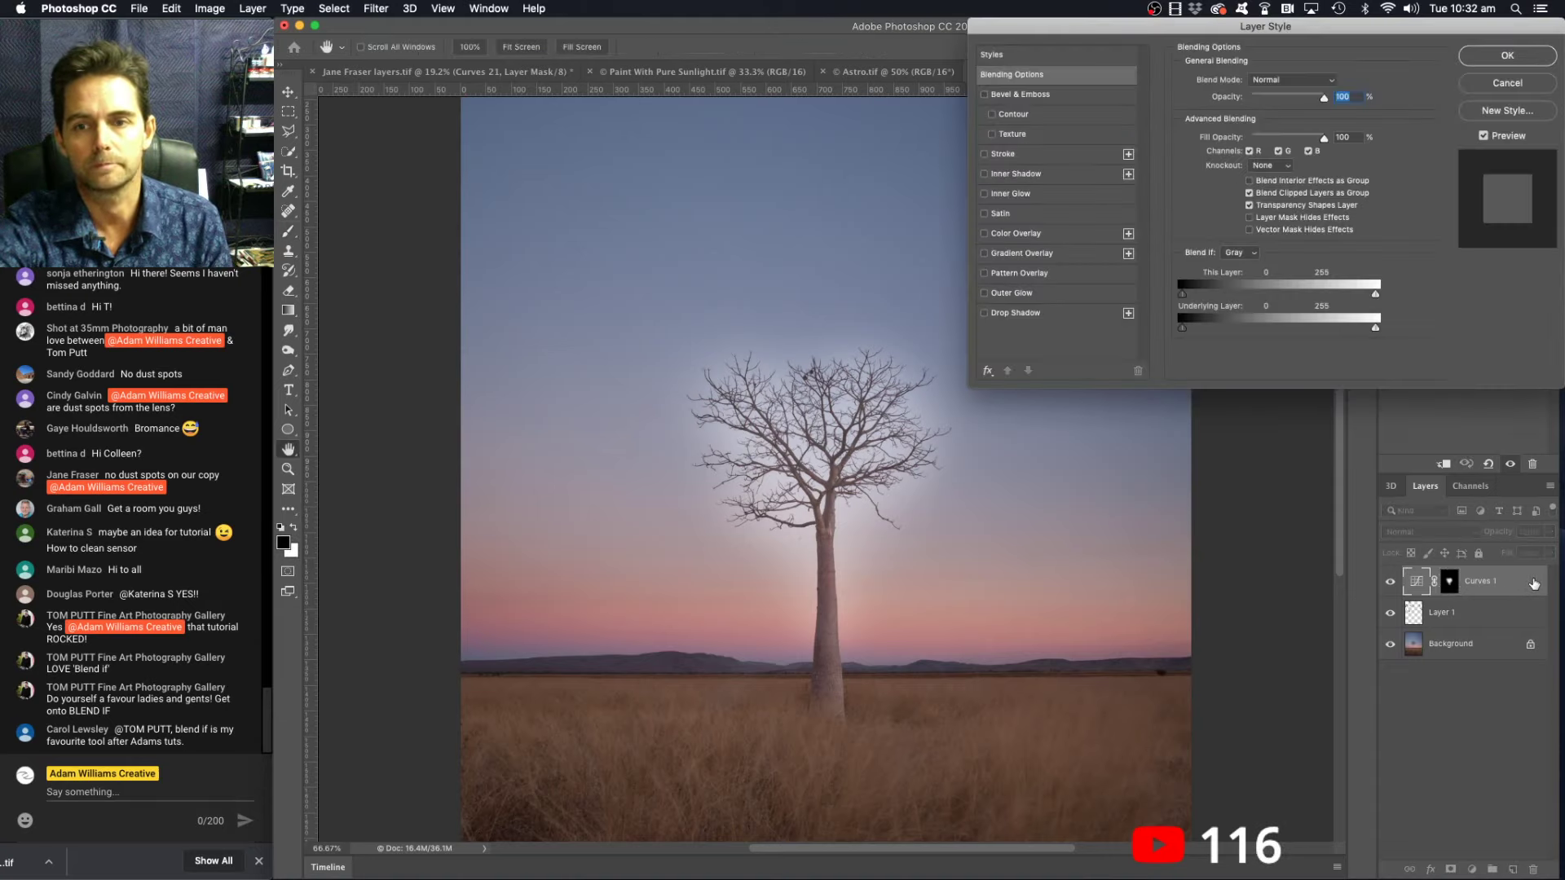
{"action": "left_click", "coordinate": [1500, 86]}
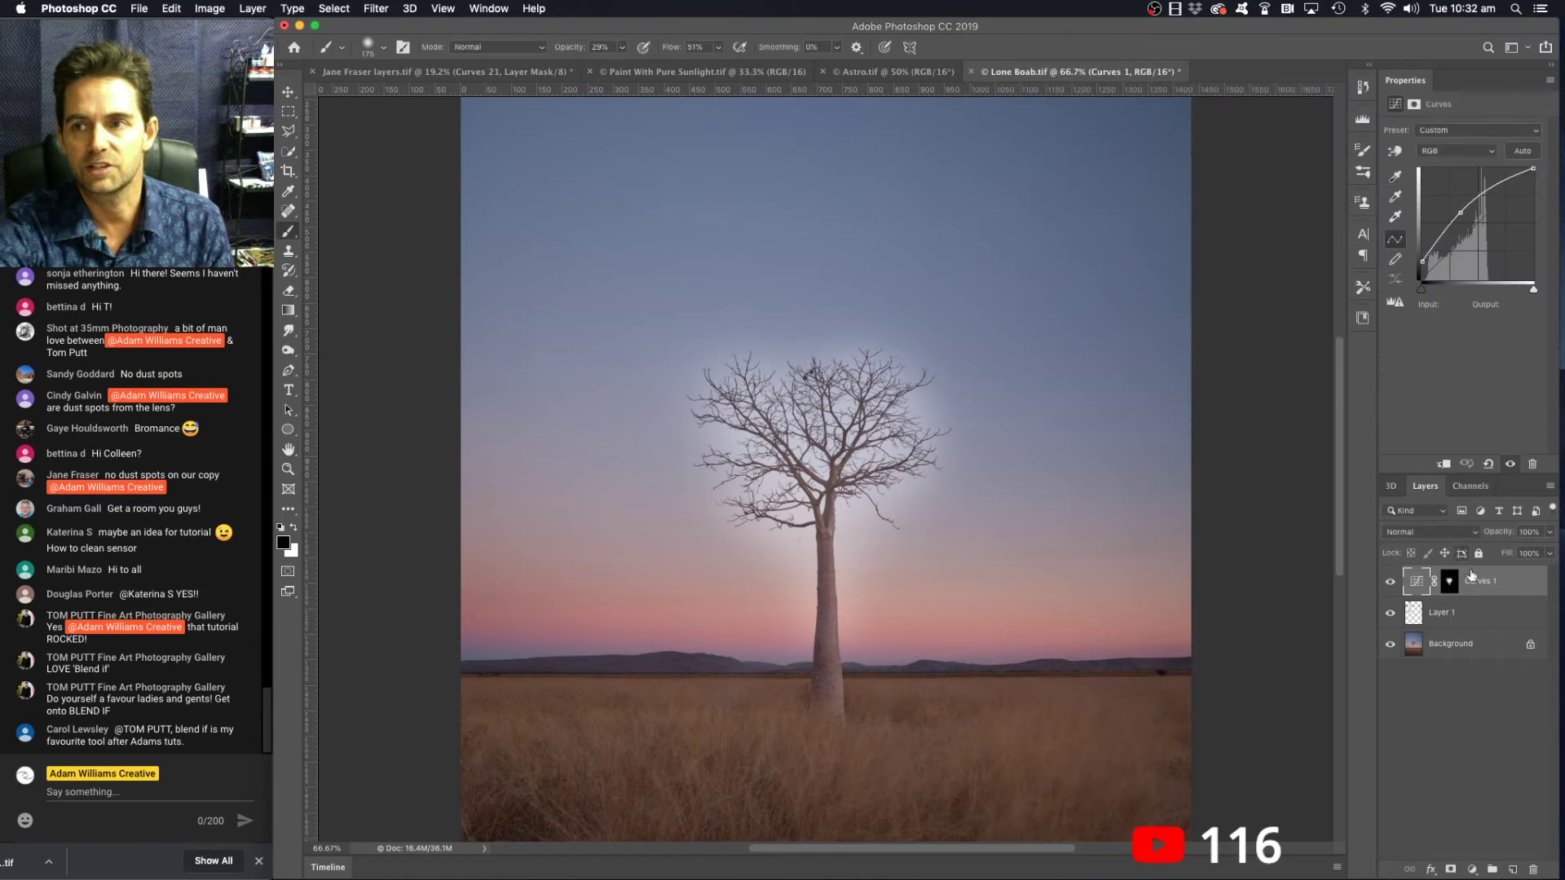
{"action": "left_click", "coordinate": [1433, 870]}
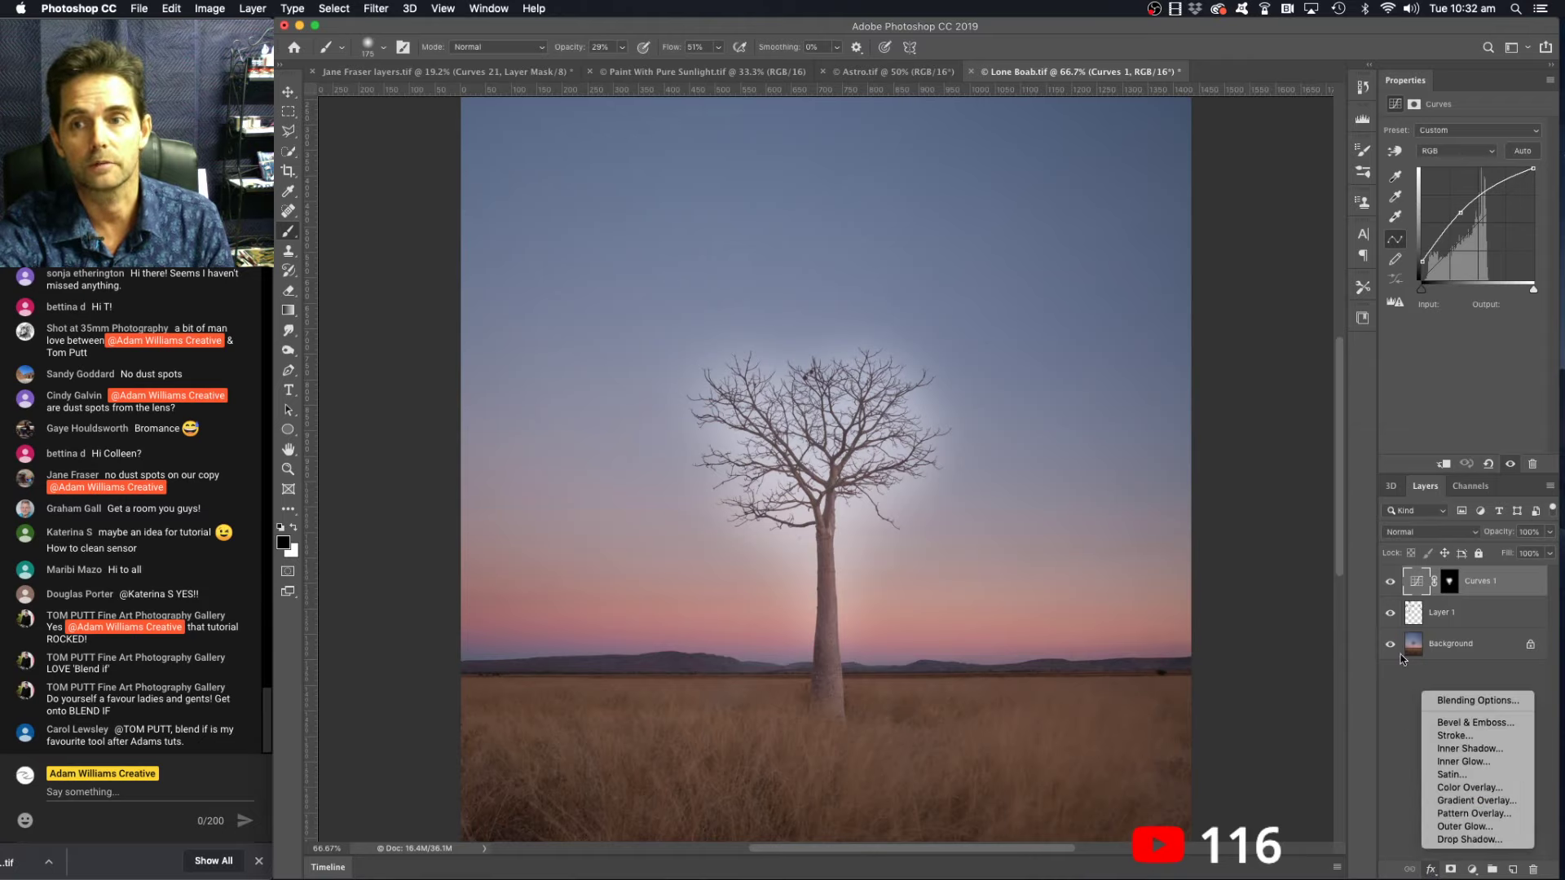
{"action": "left_click", "coordinate": [1463, 703]}
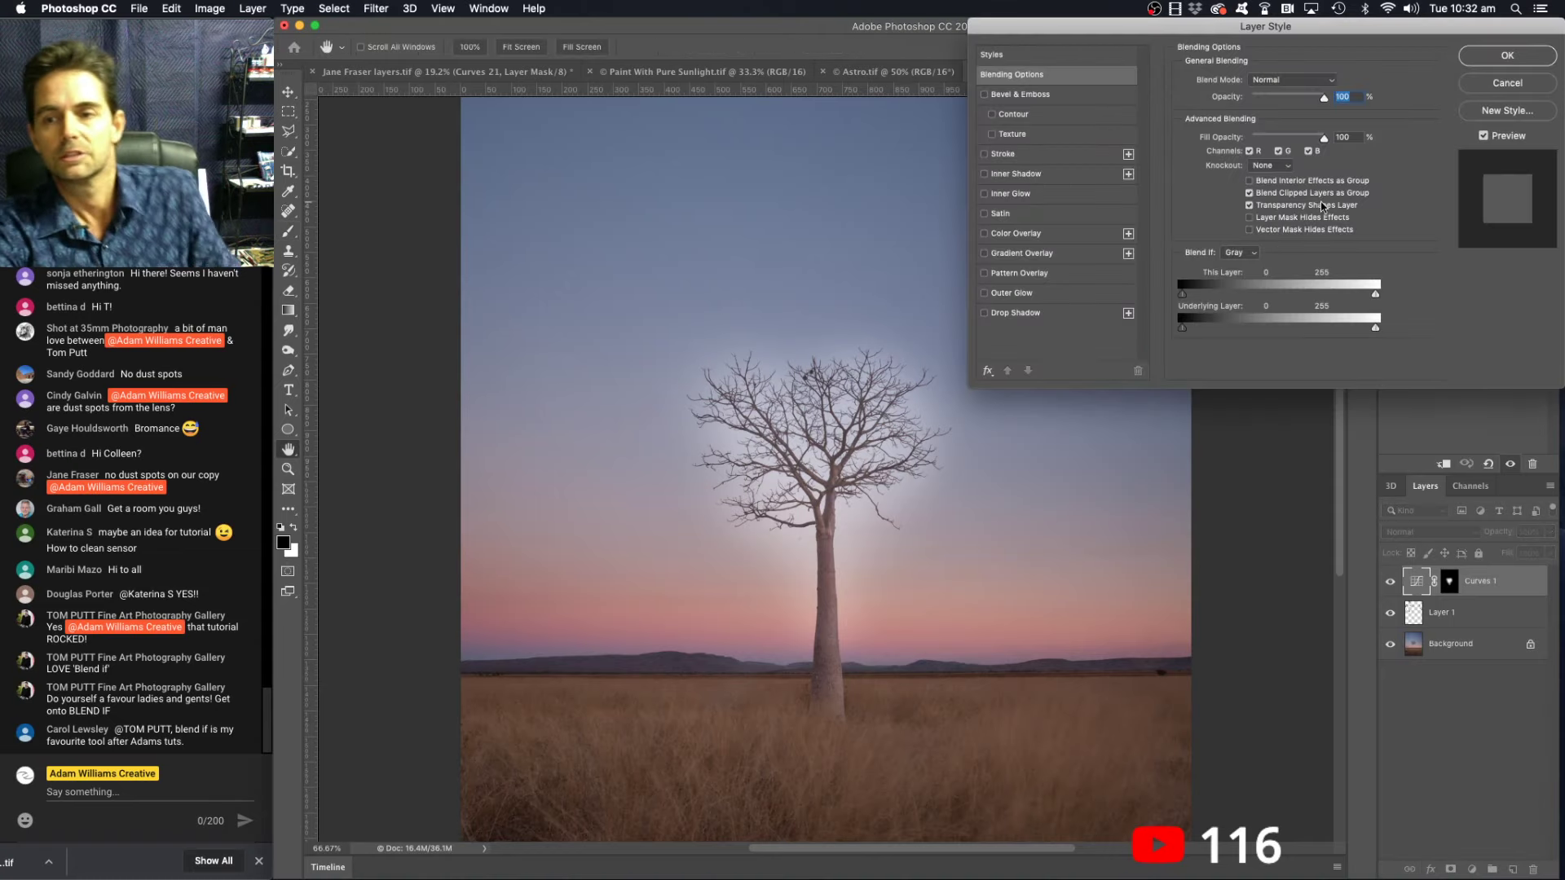
{"action": "left_click", "coordinate": [1249, 255]}
{"action": "left_click", "coordinate": [1249, 256]}
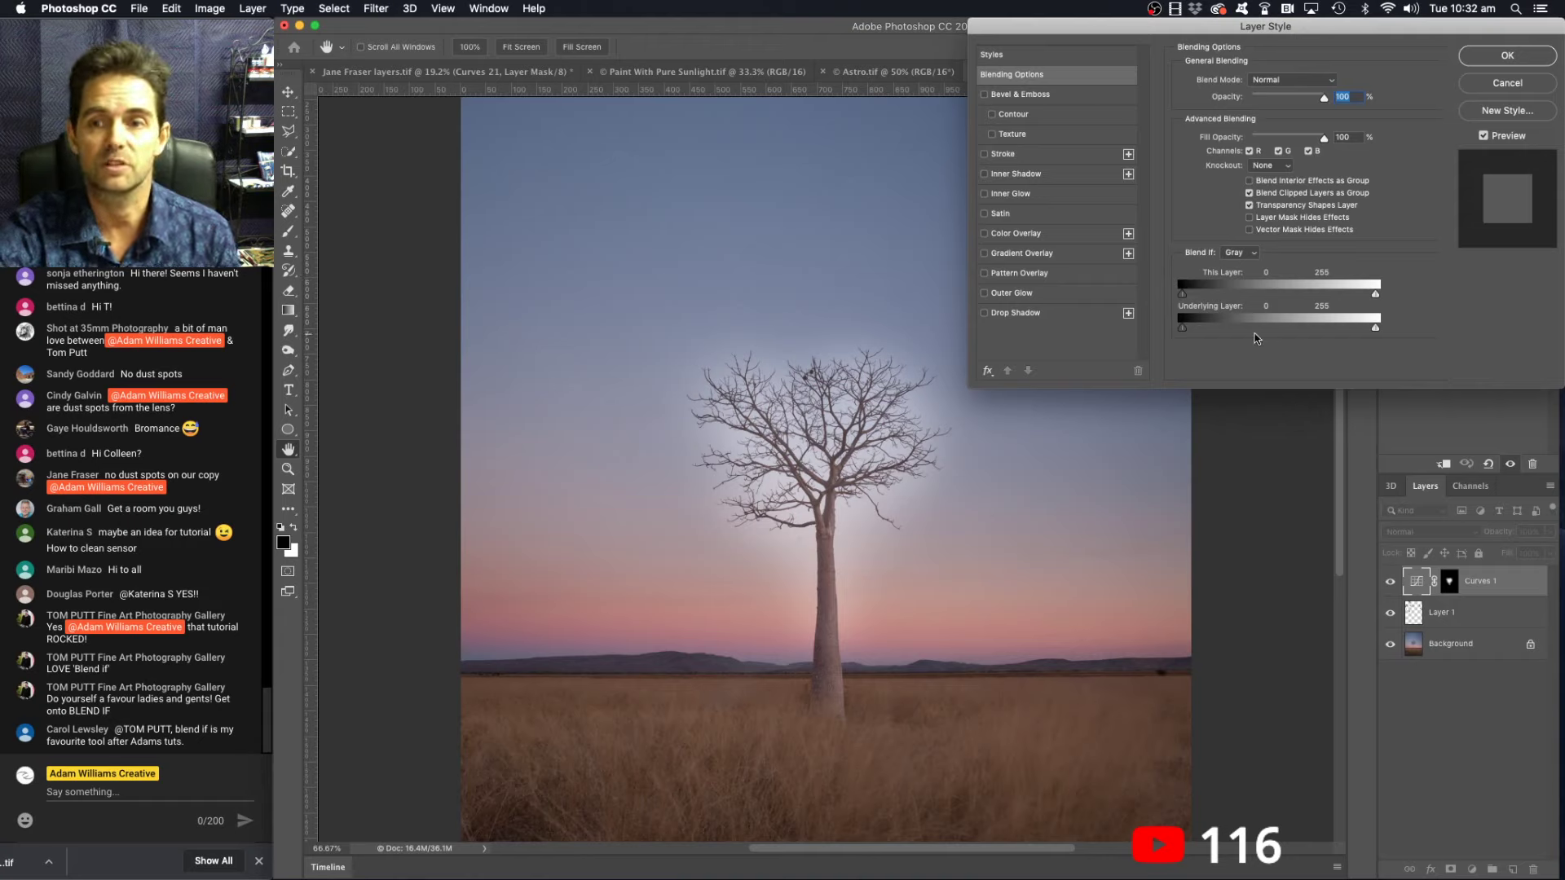
{"action": "mouse_move", "coordinate": [1183, 332]}
{"action": "left_mouse_down"}
{"action": "mouse_move", "coordinate": [1211, 330]}
{"action": "mouse_move", "coordinate": [1165, 328]}
{"action": "mouse_move", "coordinate": [1245, 330]}
{"action": "mouse_move", "coordinate": [1140, 329]}
{"action": "mouse_move", "coordinate": [1229, 329]}
{"action": "mouse_move", "coordinate": [1186, 328]}
{"action": "left_mouse_up"}
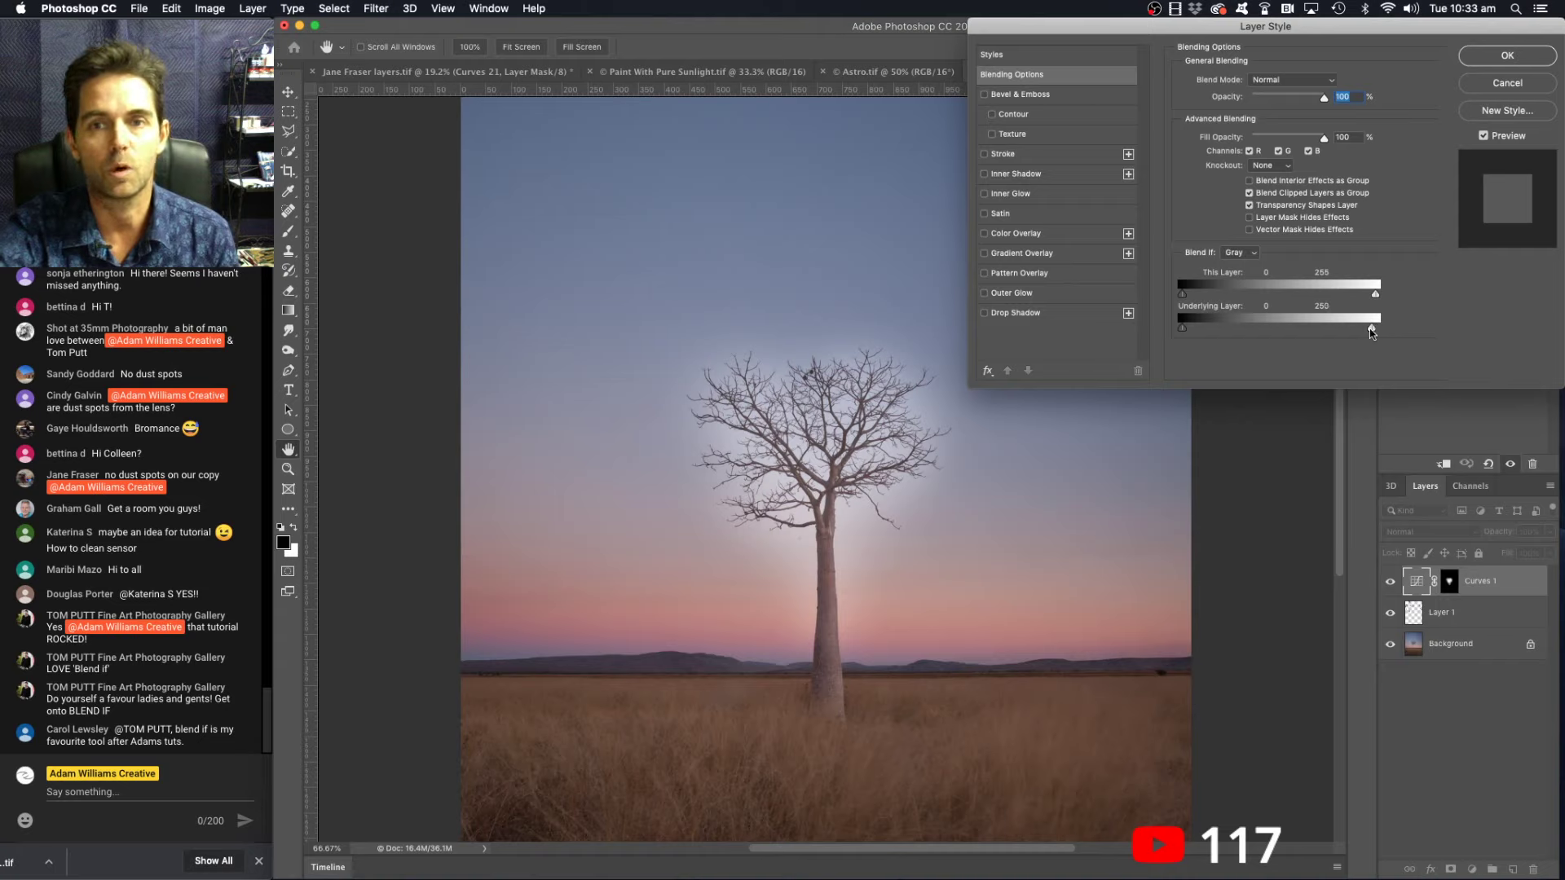
{"action": "left_click_drag", "start_coordinate": [1332, 329], "coordinate": [1252, 329]}
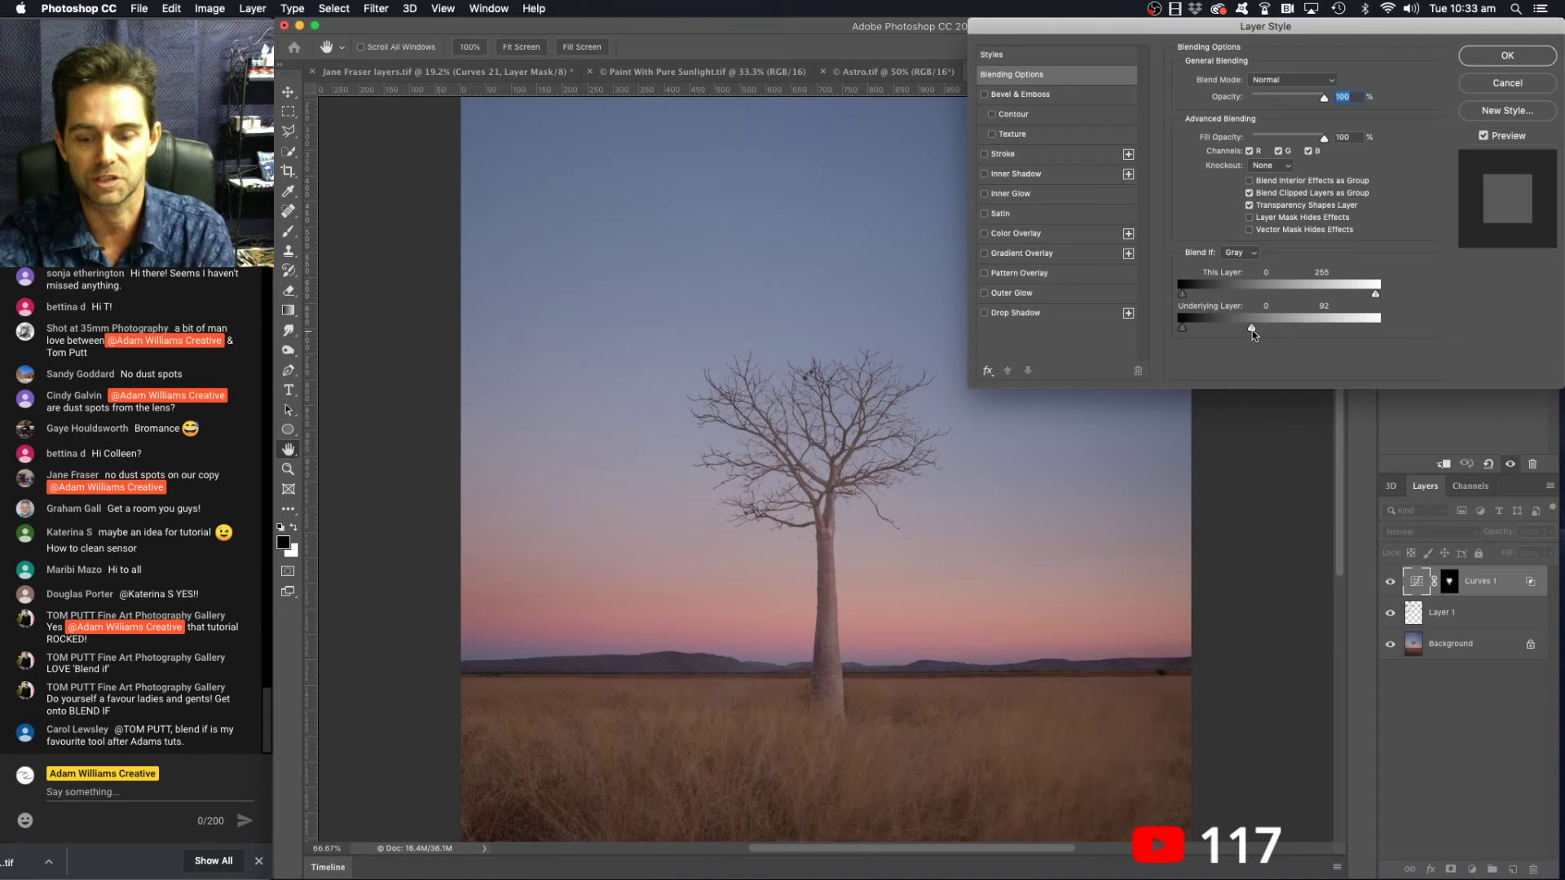
- Split the underlying layer's white Blend If limit to 41 / 137 for a softer transition around the branches and apply it
{"action": "key", "text": "super+plus"}
{"action": "key", "text": "super+plus"}
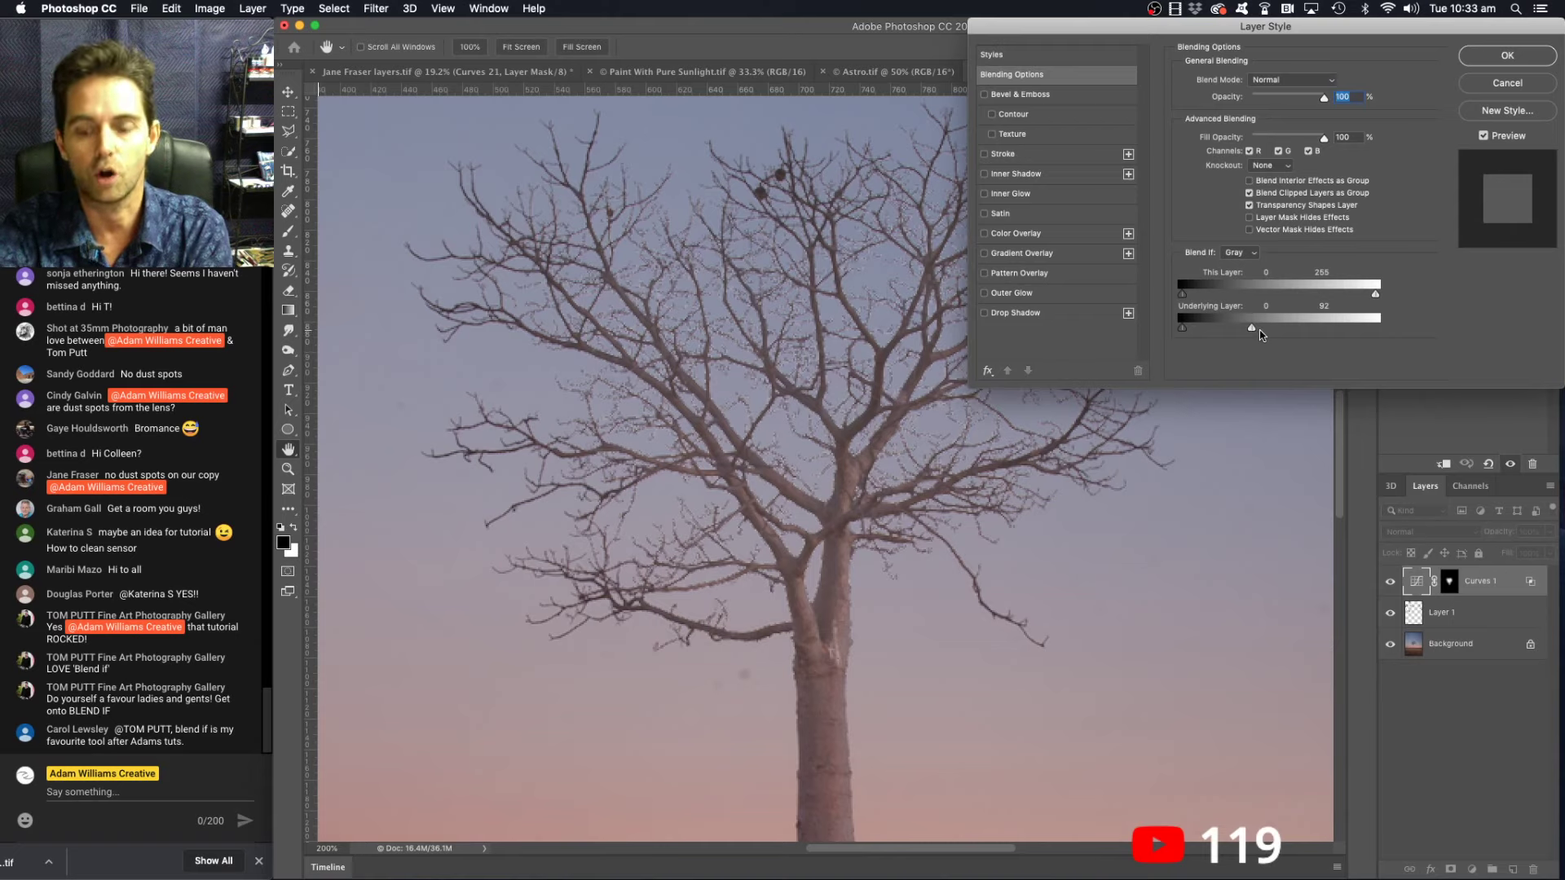
{"action": "key", "text": "alt"}
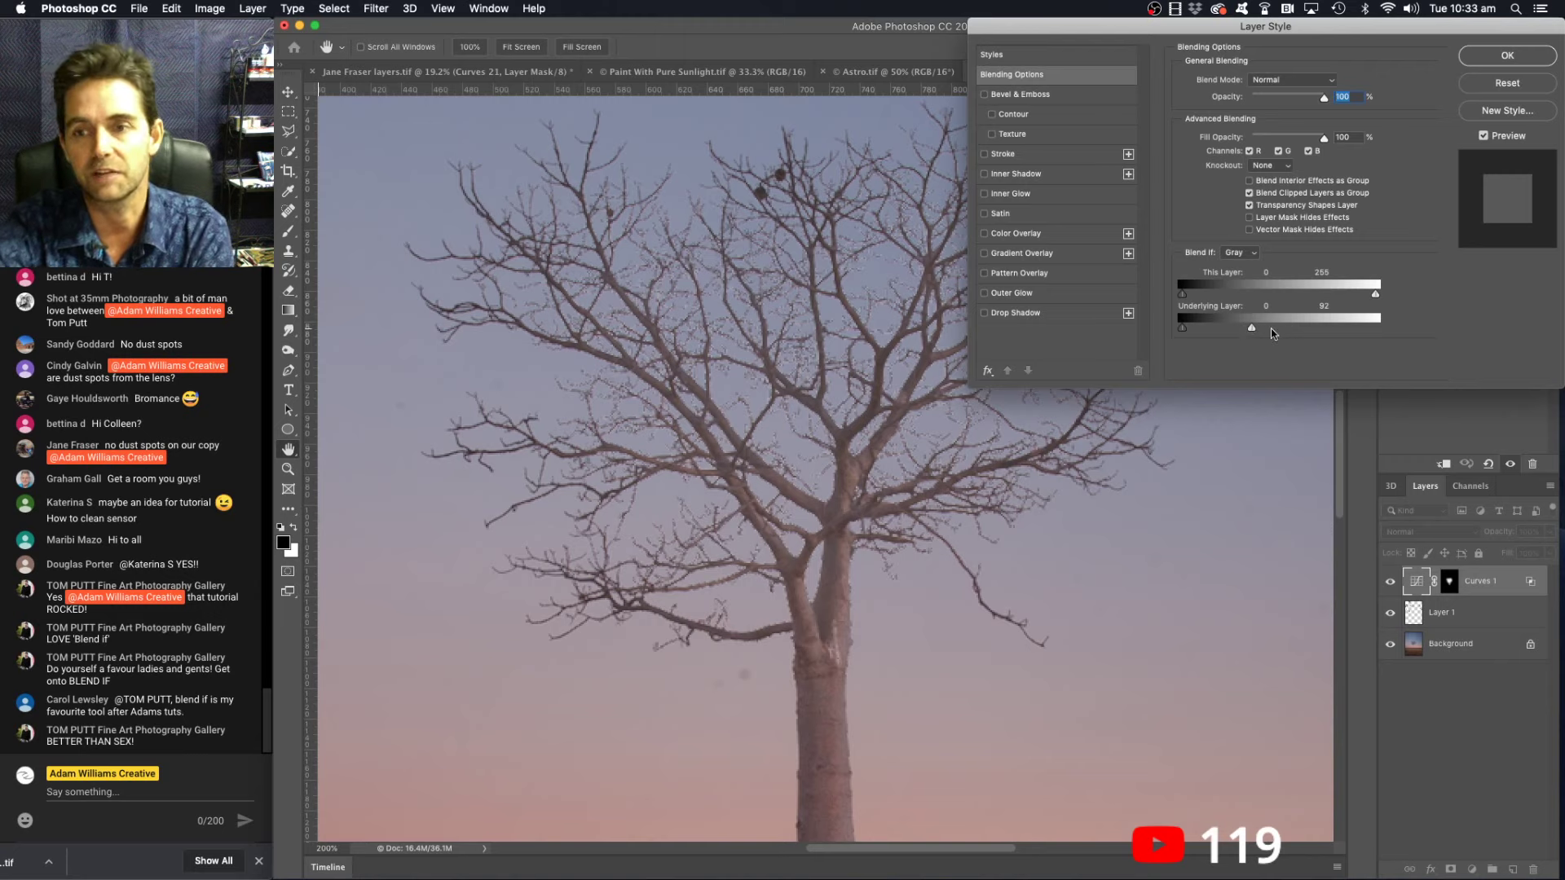
{"action": "mouse_move", "coordinate": [1254, 329]}
{"action": "left_mouse_down"}
{"action": "mouse_move", "coordinate": [1298, 328]}
{"action": "mouse_move", "coordinate": [1232, 330]}
{"action": "left_mouse_up"}
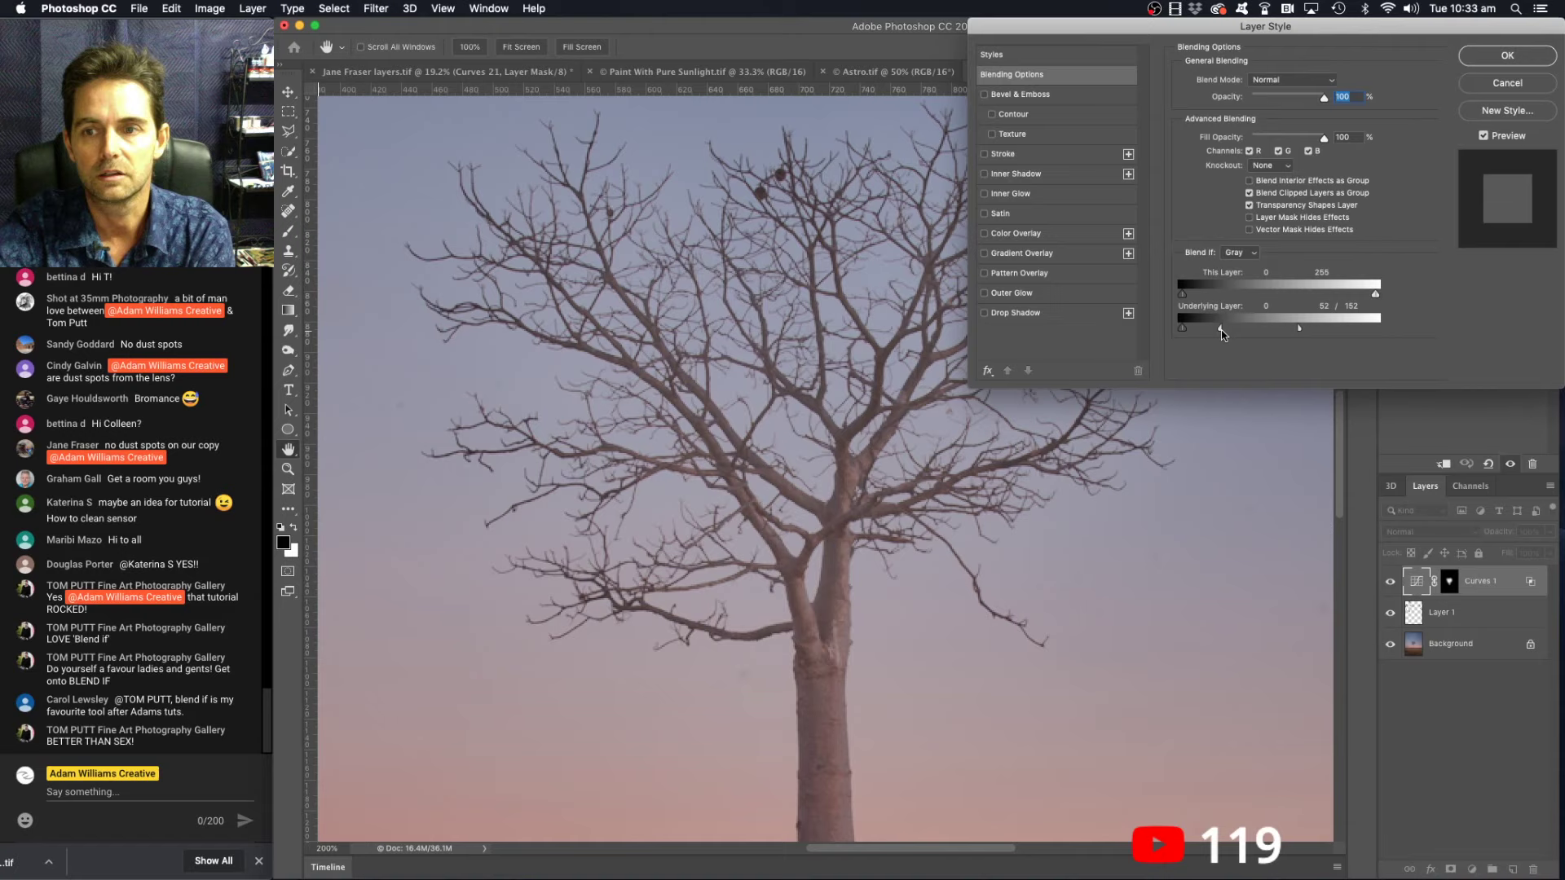
{"action": "key", "text": "super+minus"}
{"action": "key", "text": "super+minus"}
{"action": "left_click_drag", "start_coordinate": [1214, 330], "coordinate": [1290, 331]}
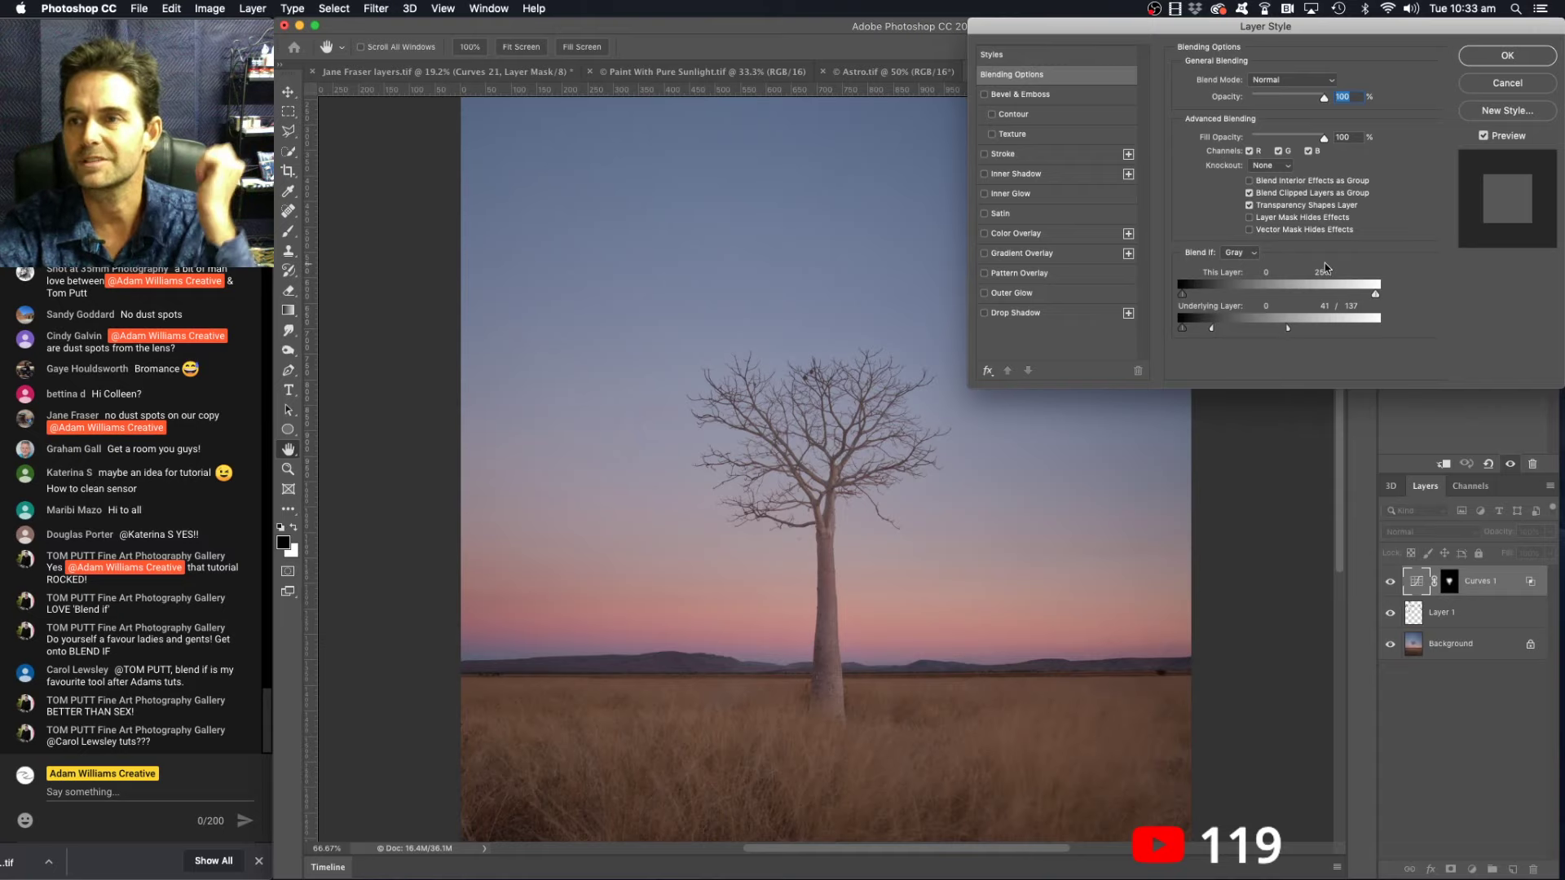
{"action": "left_click", "coordinate": [1507, 56]}
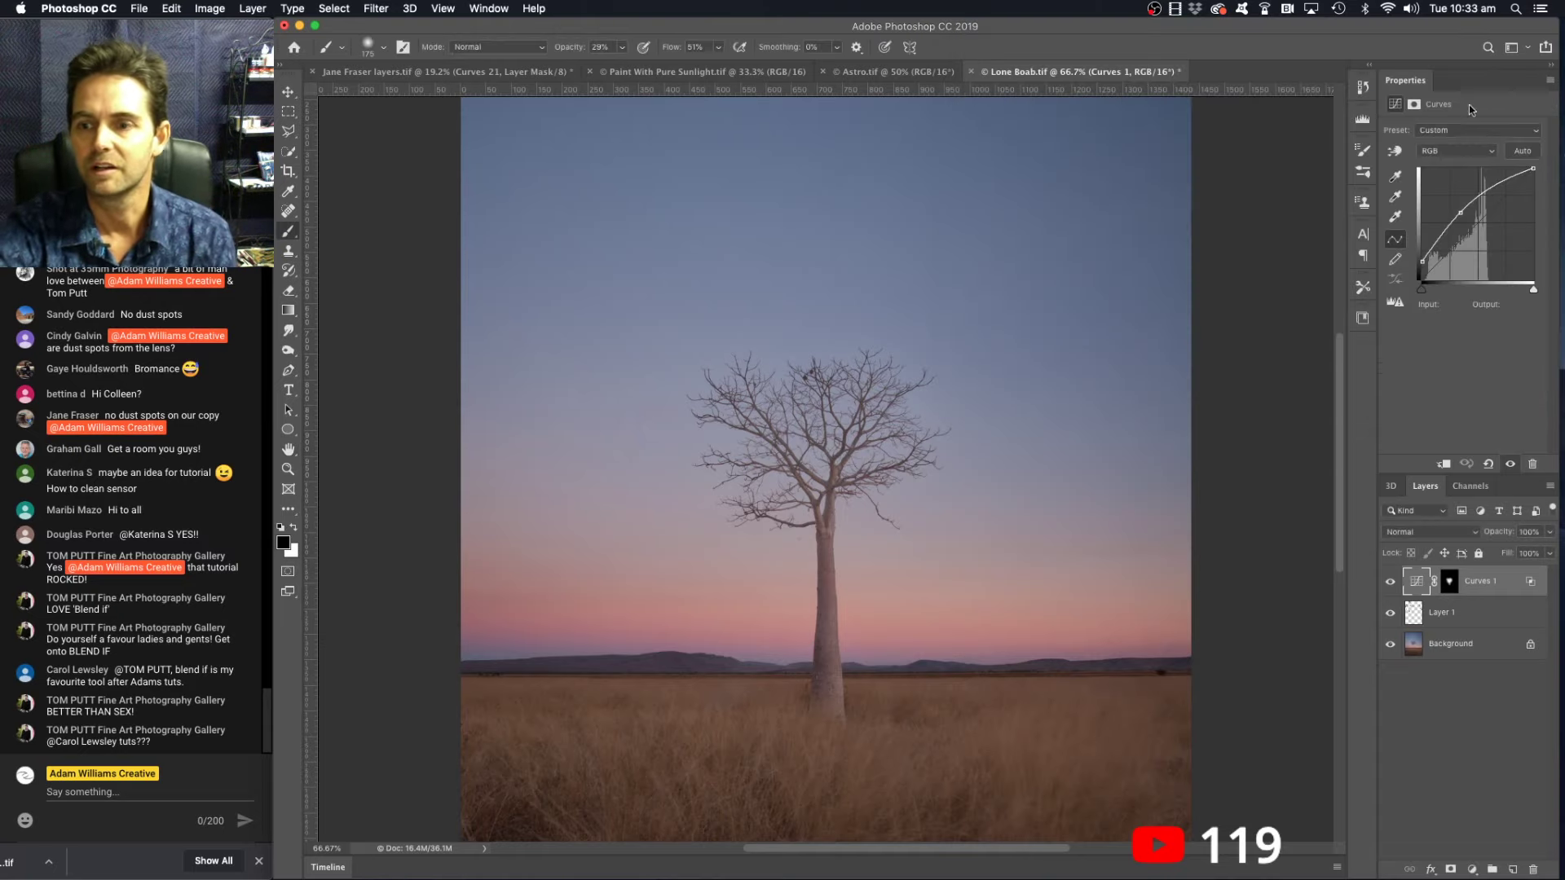
- Compare the boab tree with the Curves 1 adjustment hidden and shown
{"action": "left_click", "coordinate": [1391, 582]}
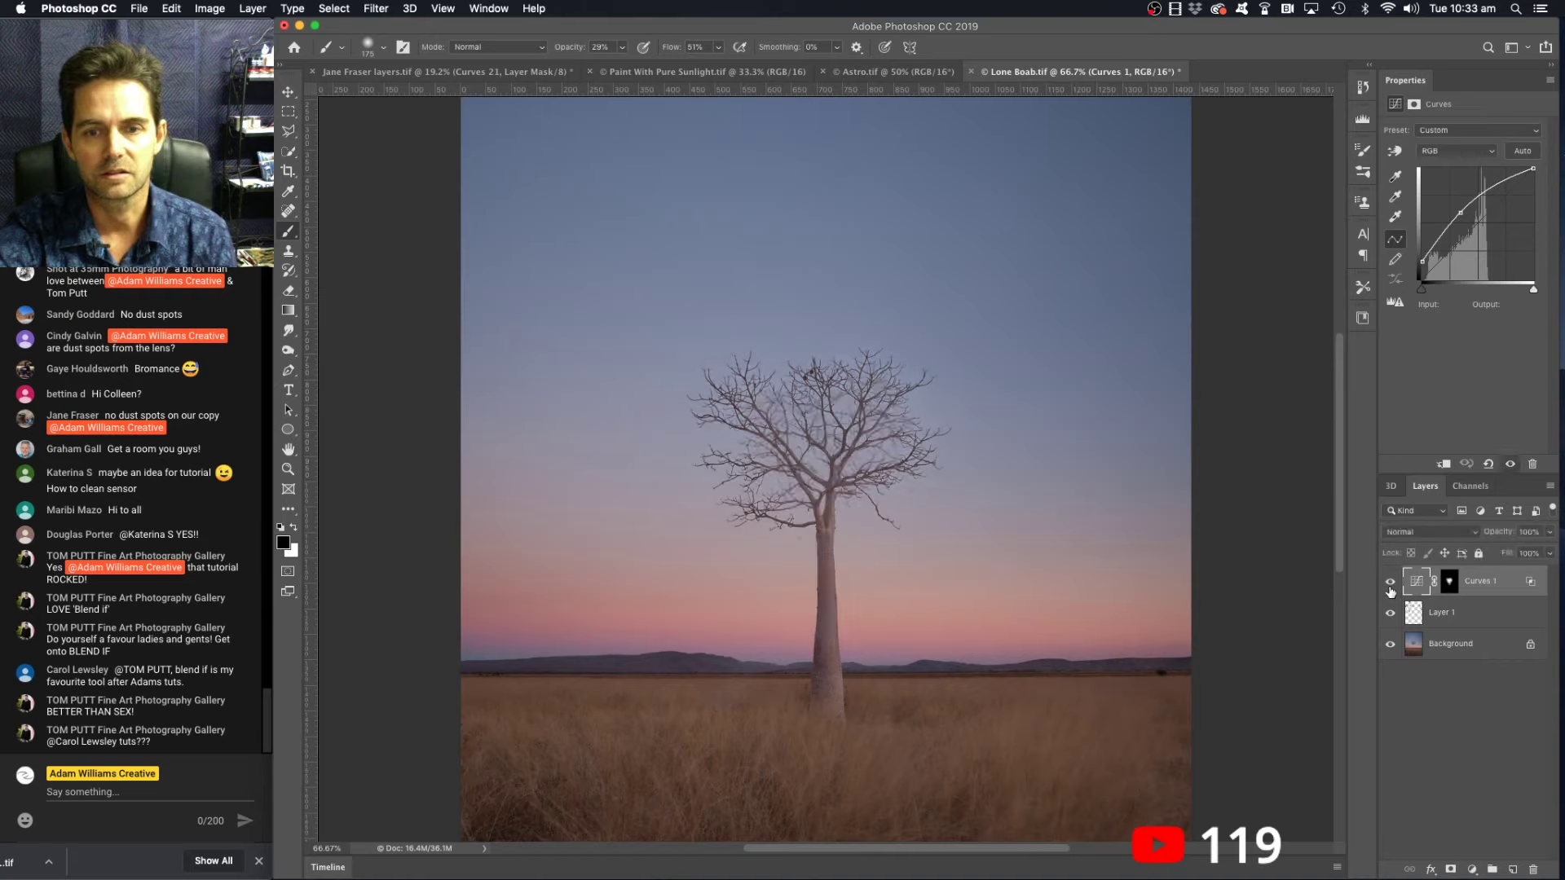
{"action": "left_click", "coordinate": [1391, 582]}
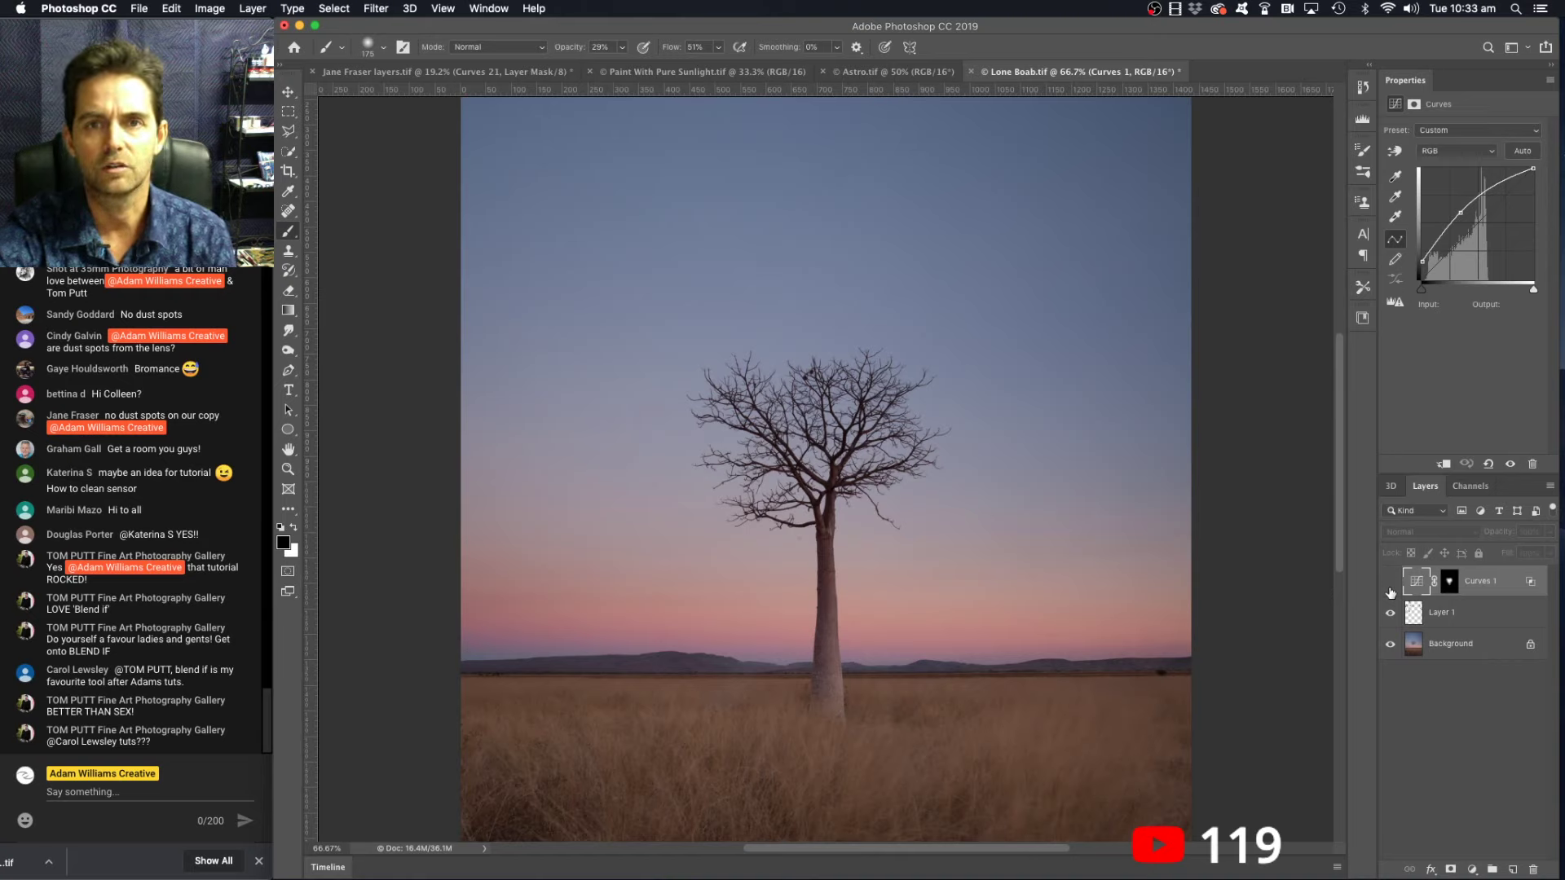
{"action": "left_click", "coordinate": [1390, 582]}
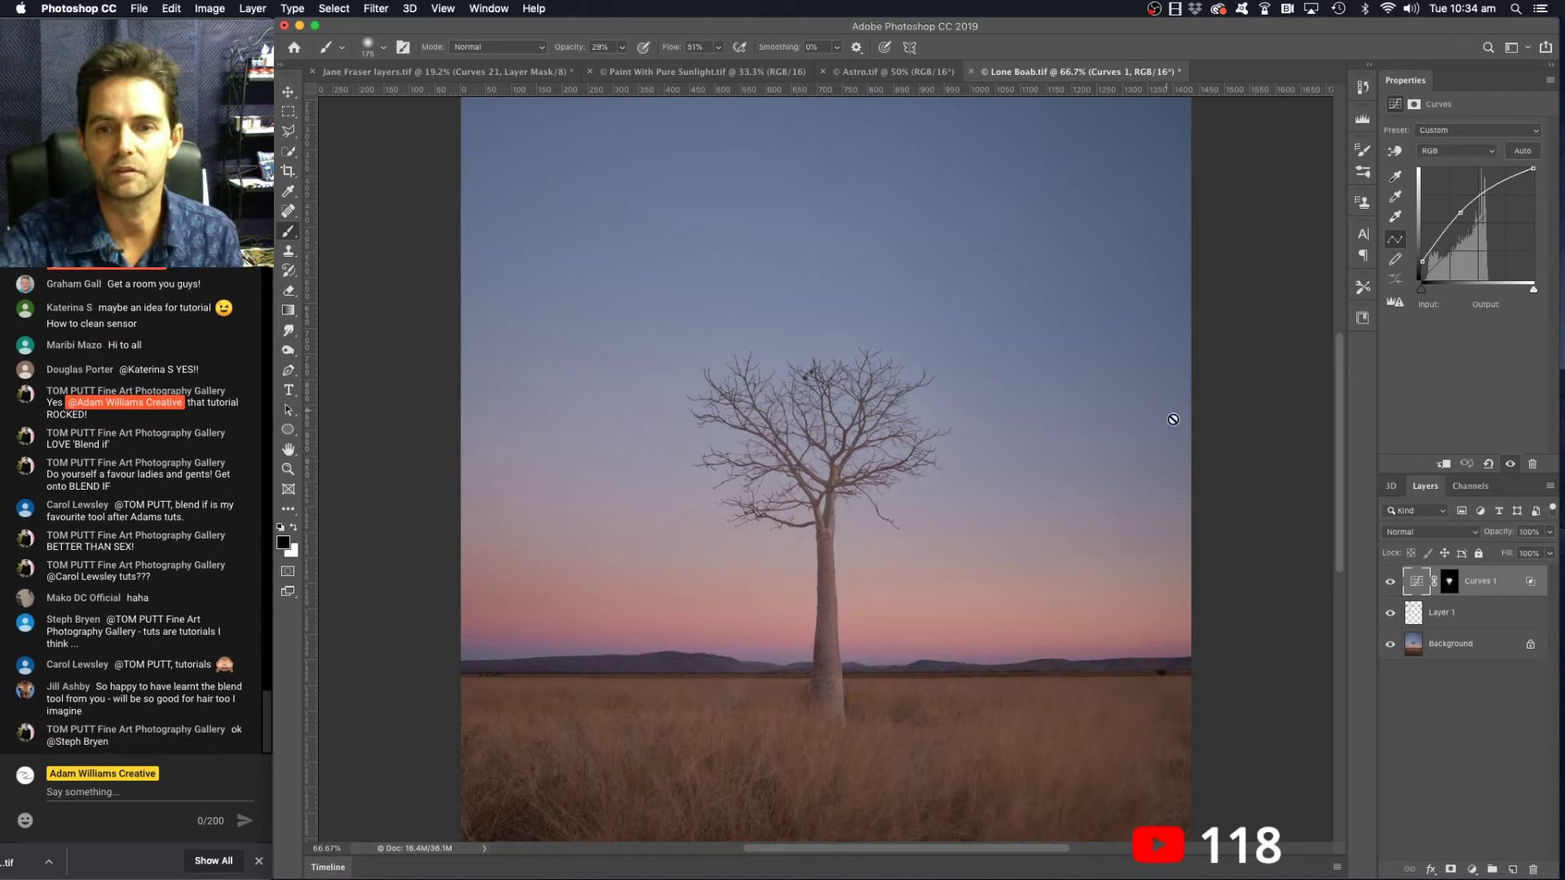
- Copy the entire Astro.tif starry-sky image and paste it as a new layer above Curves 1 in Lone Boab.tif
{"action": "left_click", "coordinate": [888, 75]}
{"action": "key", "text": "super+a"}
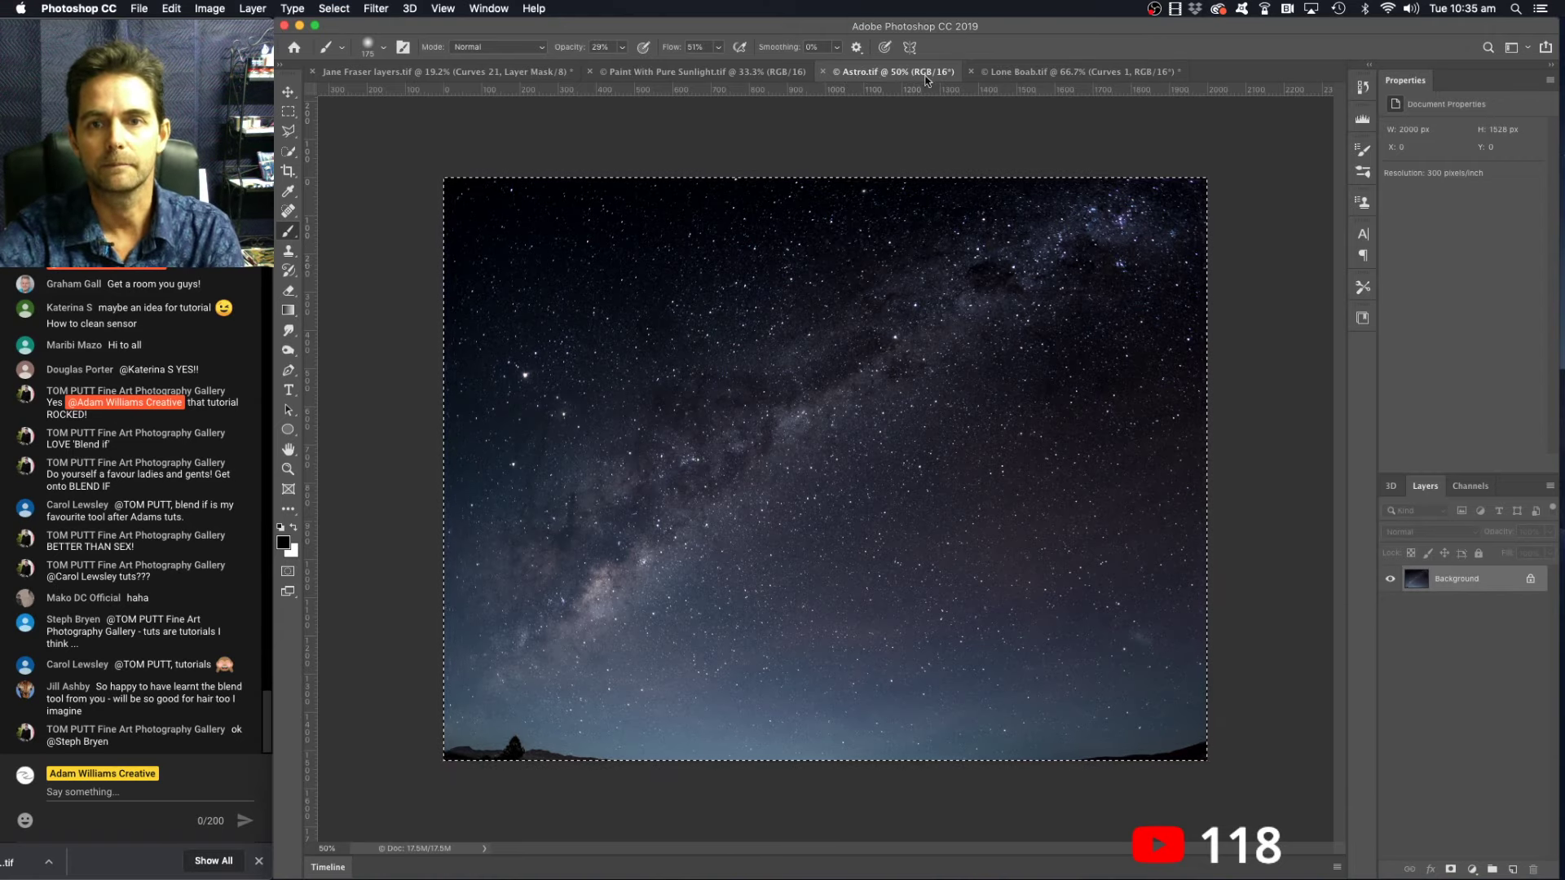
{"action": "left_click", "coordinate": [1060, 72]}
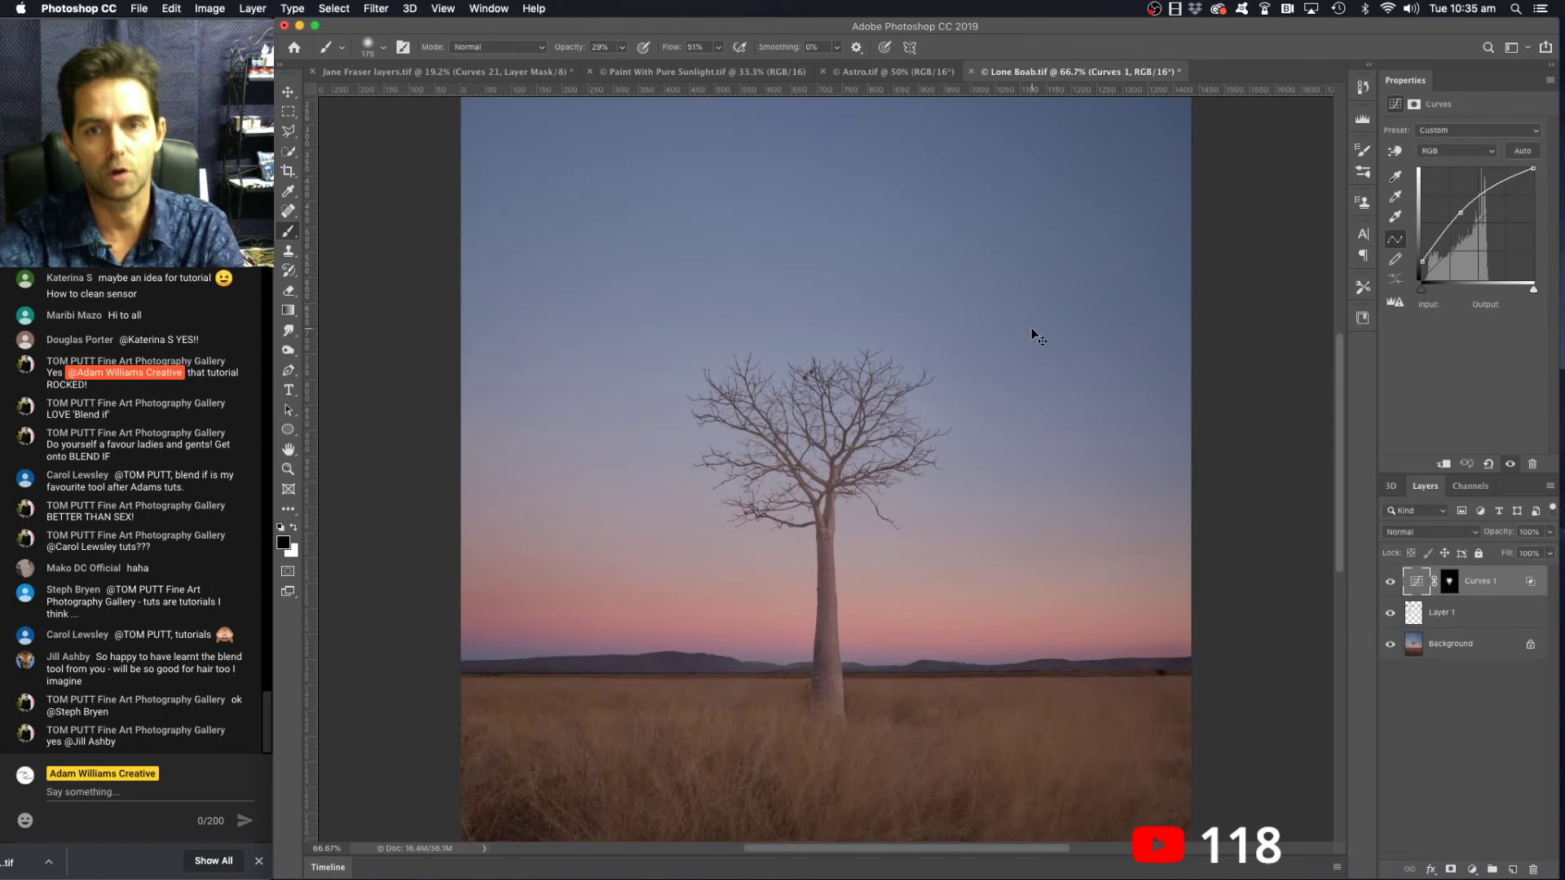
{"action": "left_click_drag", "start_coordinate": [1033, 331], "coordinate": [1032, 327]}
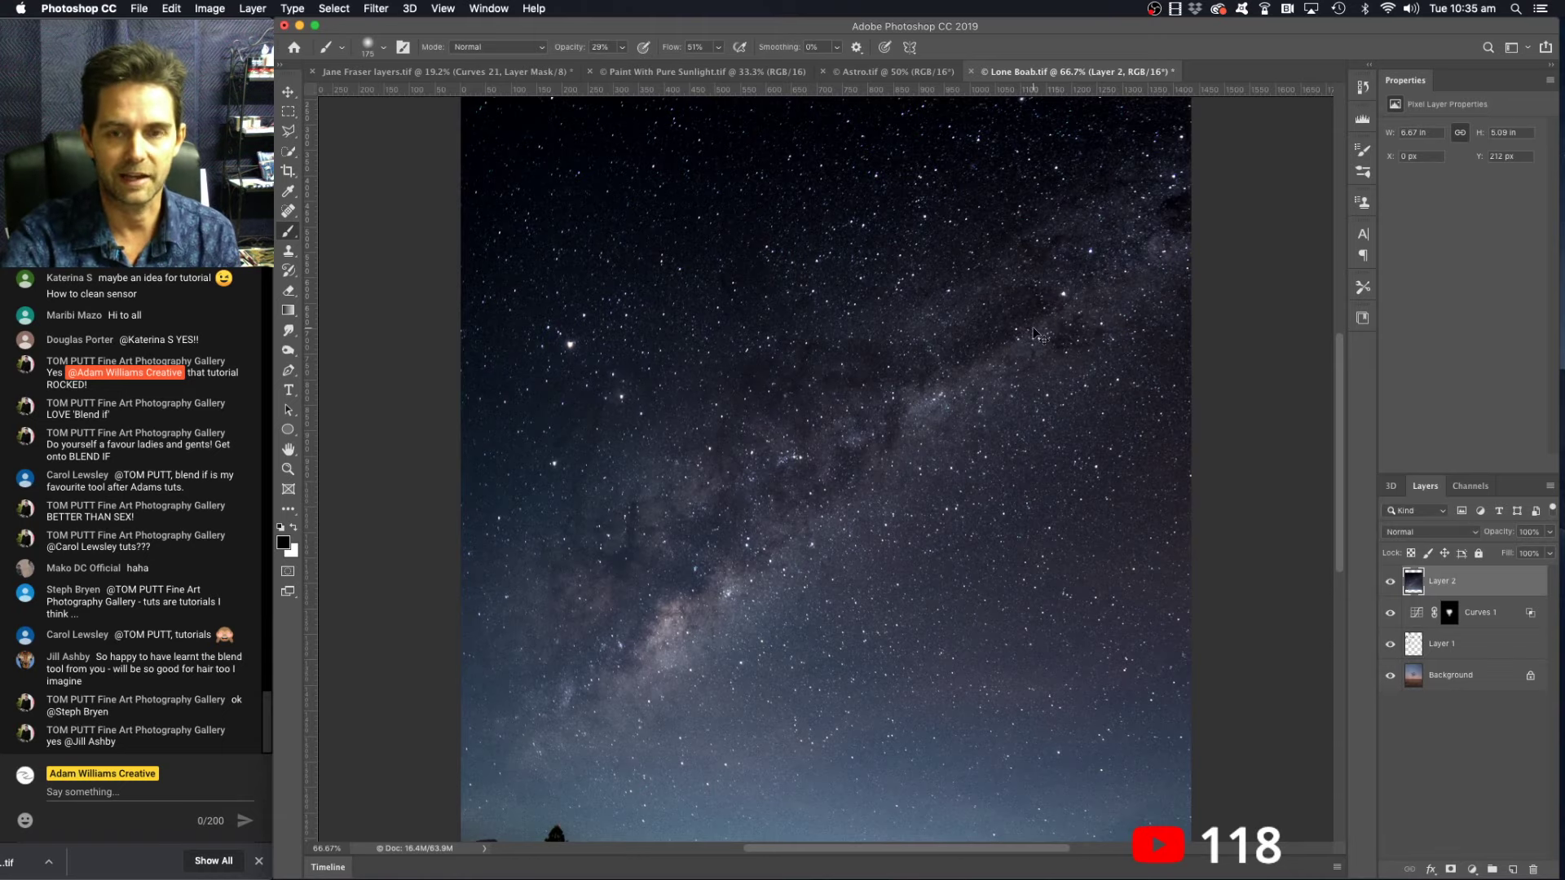
- Lower Layer 2's opacity to 64%, then move the stars over the sky, scaled to 105.66% and rotated -2.61°
{"action": "key", "text": "super+minus"}
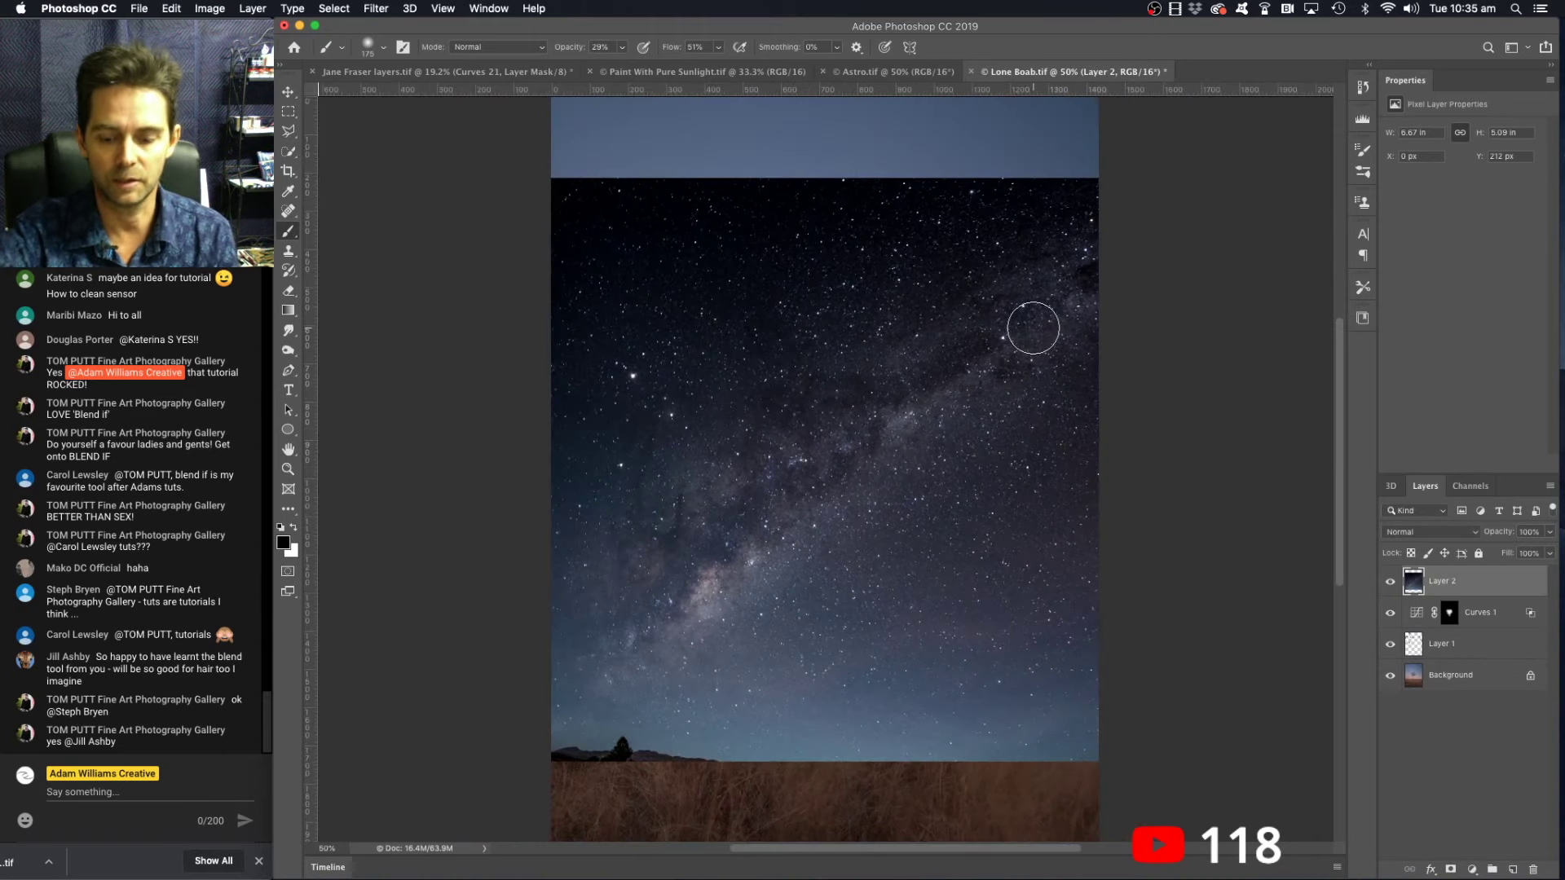
{"action": "key", "text": "super+minus"}
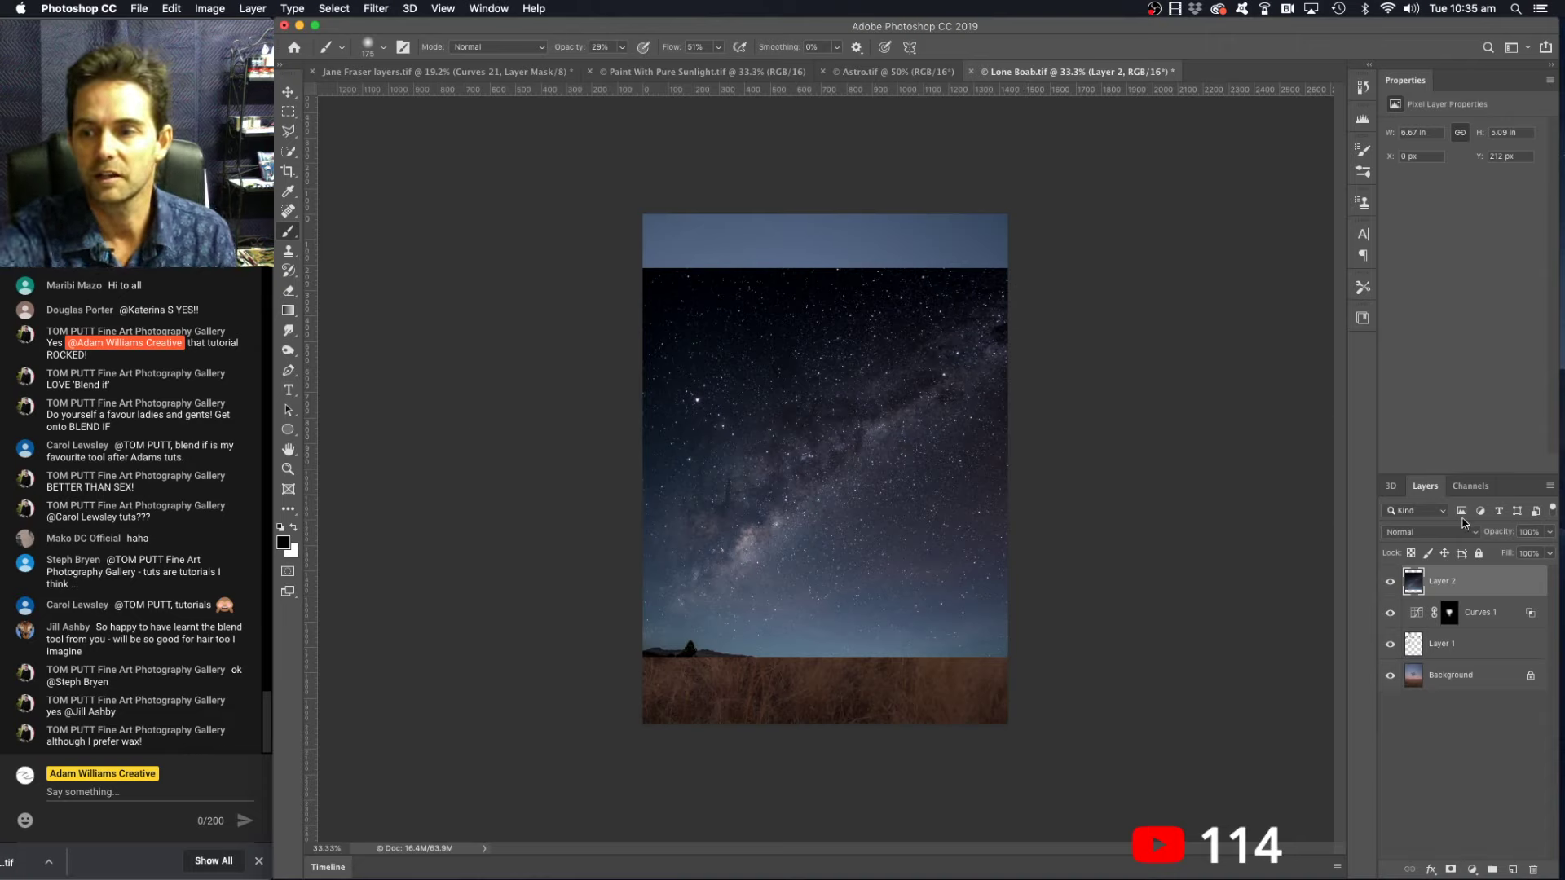
{"action": "left_click_drag", "start_coordinate": [1506, 531], "coordinate": [1482, 531]}
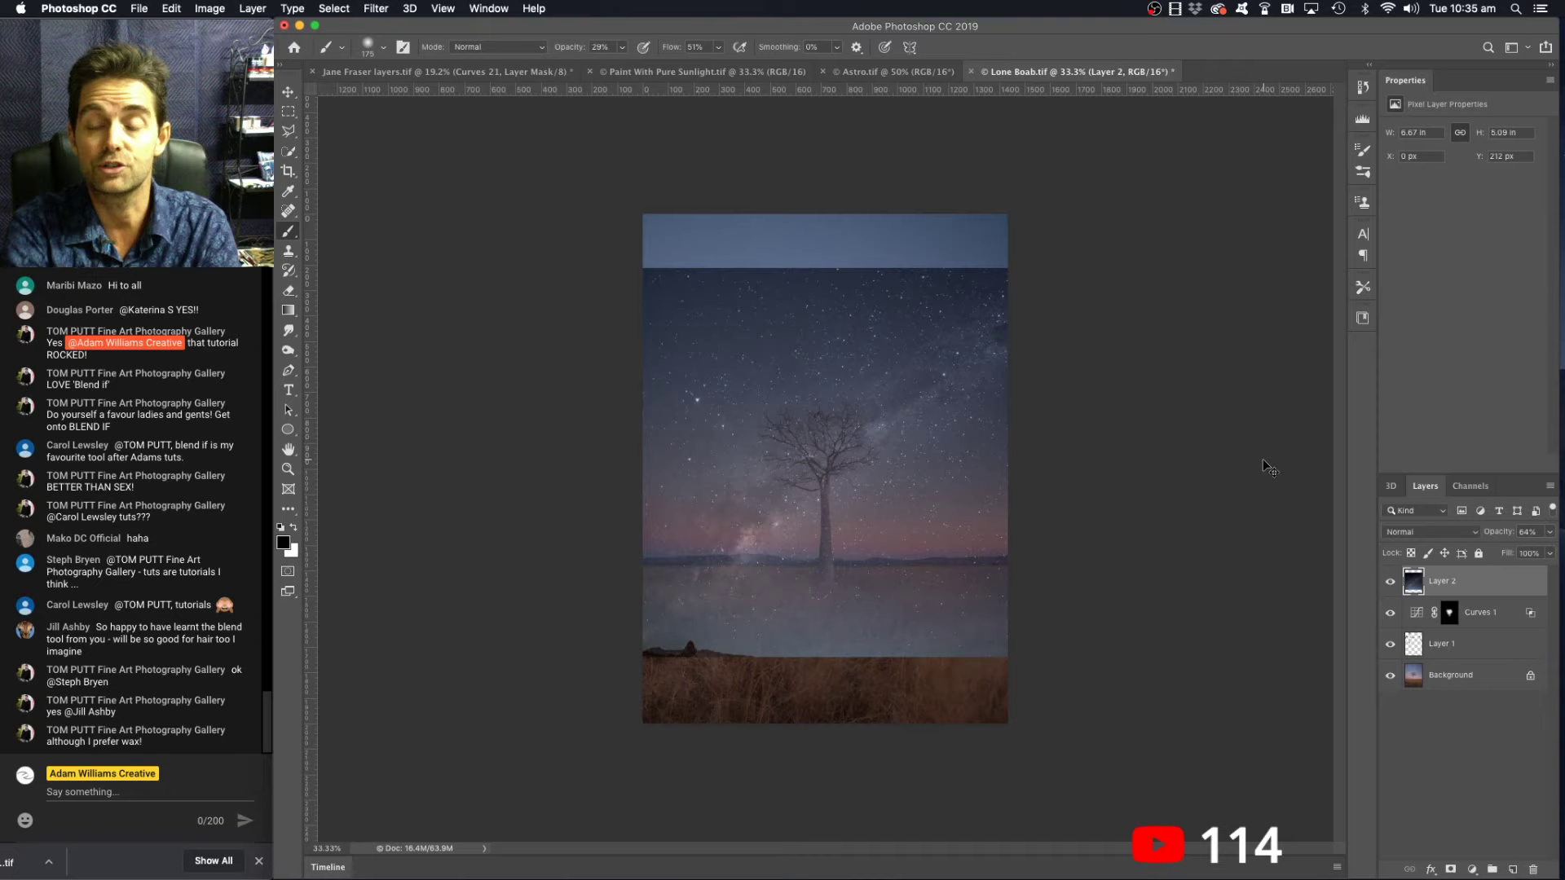
{"action": "key", "text": "super+t"}
{"action": "left_click_drag", "start_coordinate": [951, 444], "coordinate": [884, 379]}
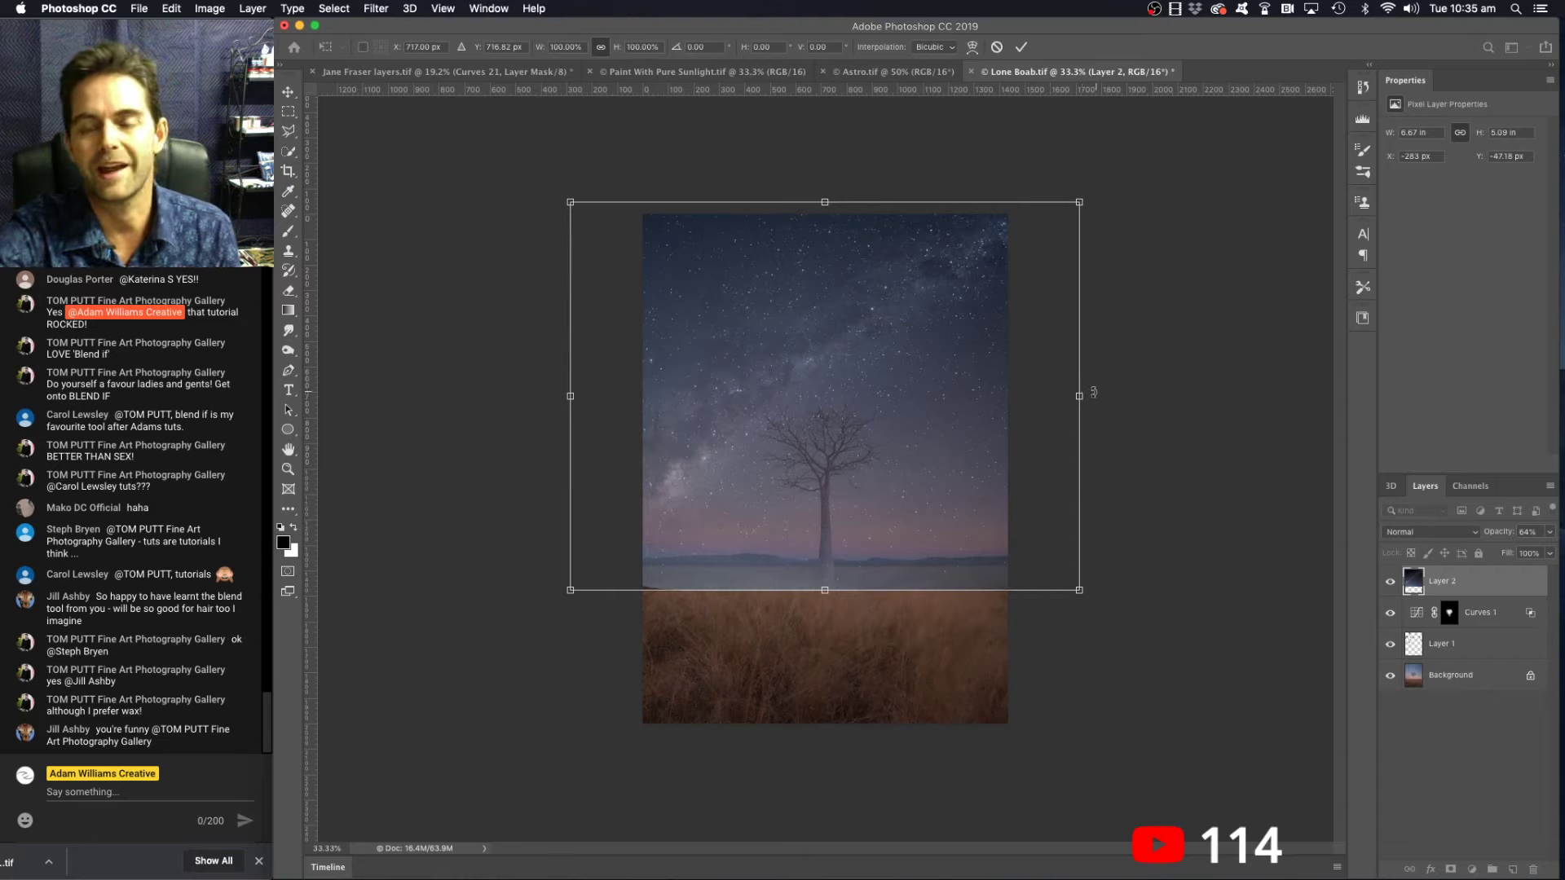
{"action": "left_click_drag", "start_coordinate": [1105, 394], "coordinate": [1102, 392]}
{"action": "left_click_drag", "start_coordinate": [835, 595], "coordinate": [834, 617]}
{"action": "left_click_drag", "start_coordinate": [854, 544], "coordinate": [886, 501]}
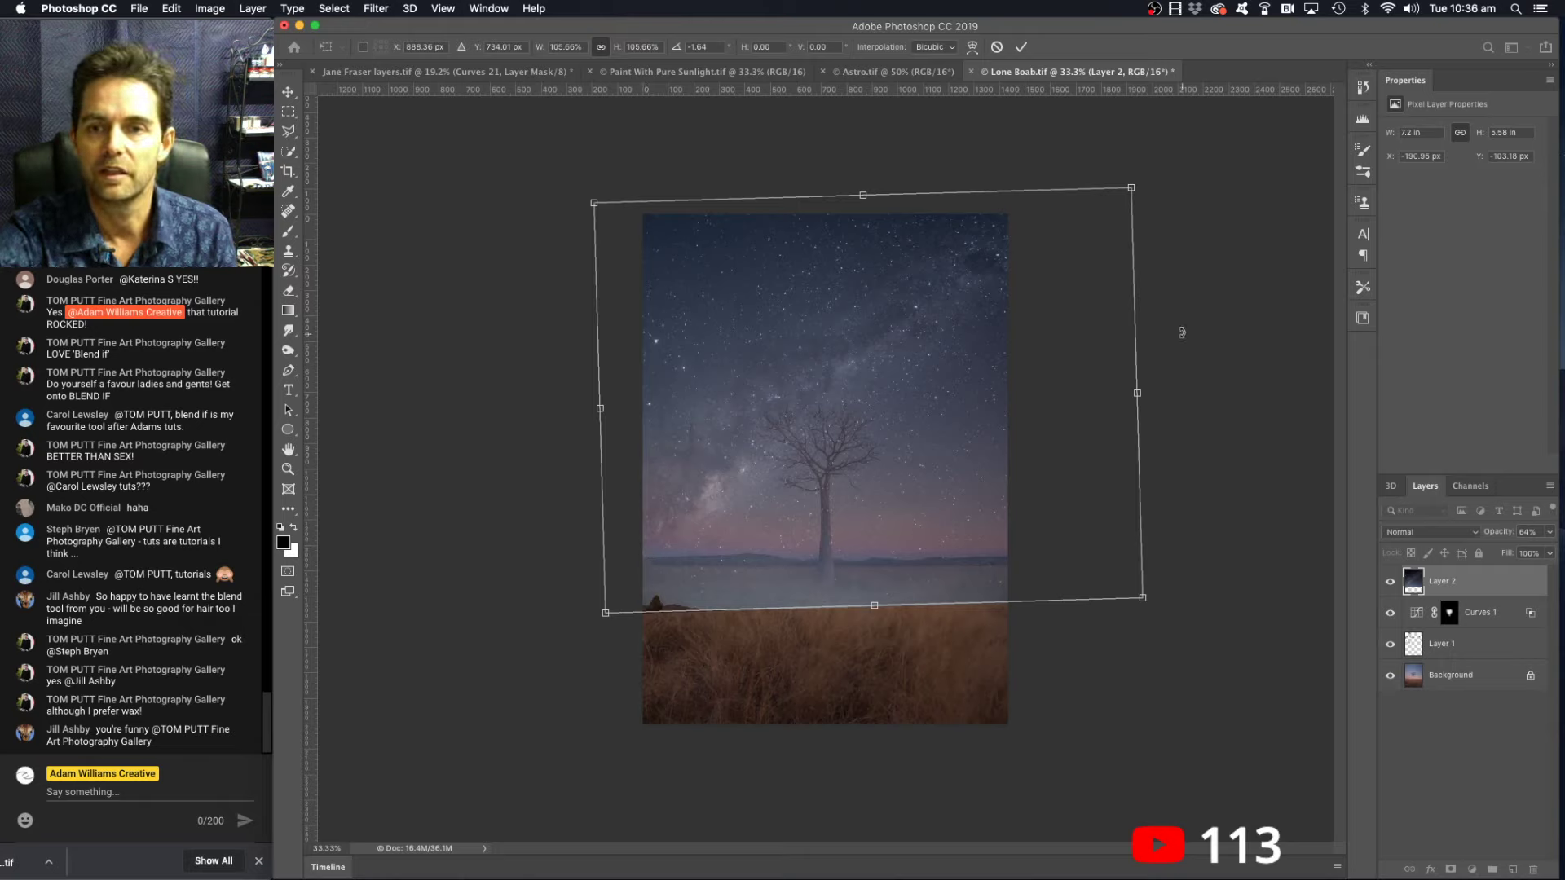
{"action": "left_click_drag", "start_coordinate": [1181, 335], "coordinate": [1180, 330]}
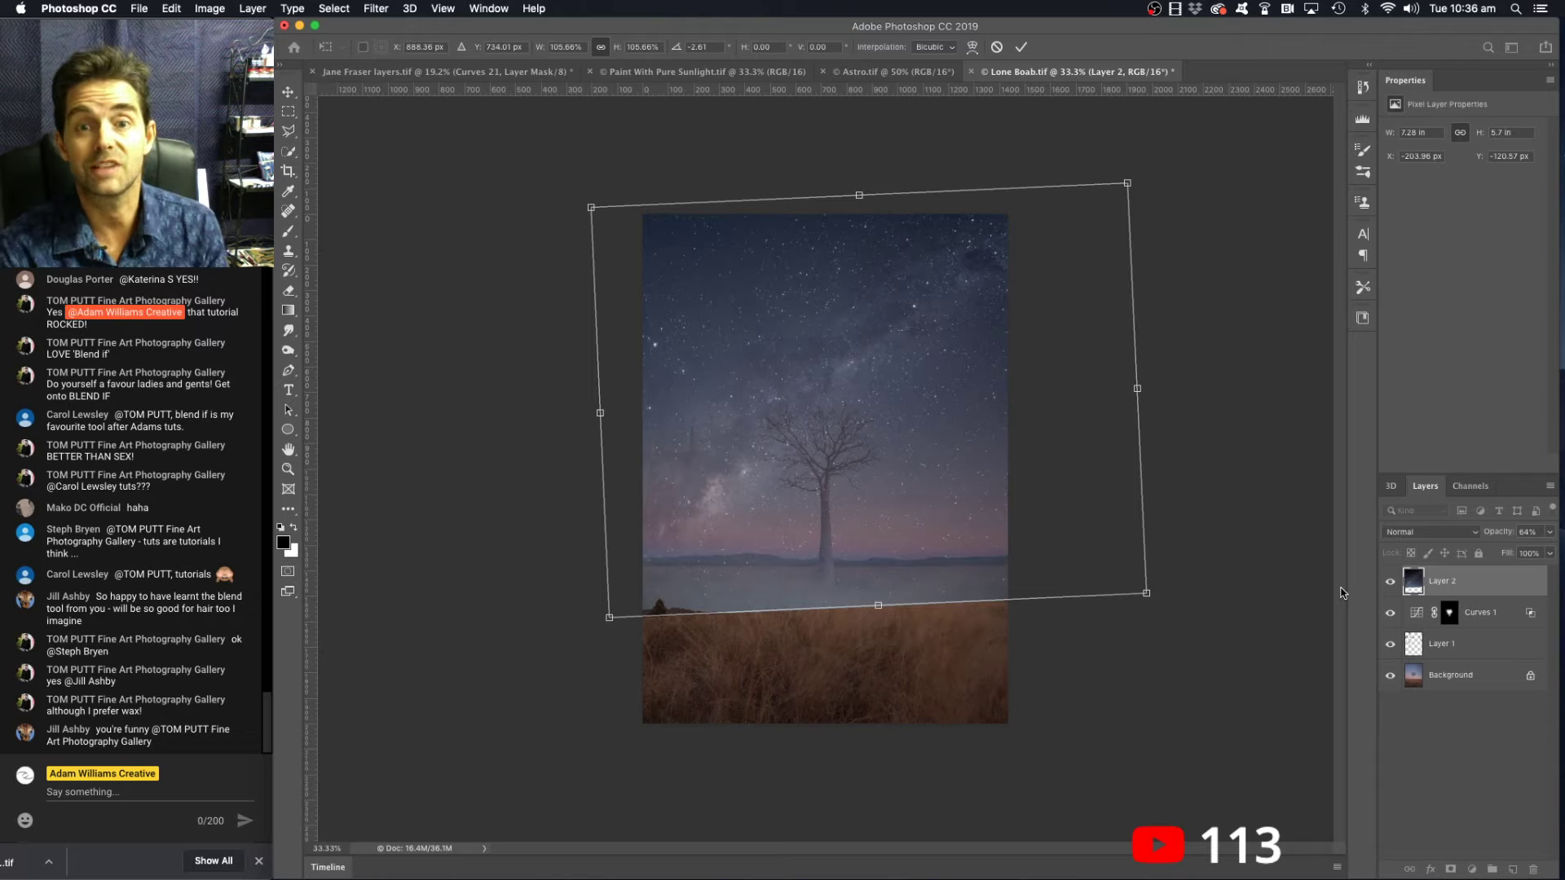
{"action": "left_click", "coordinate": [1026, 46]}
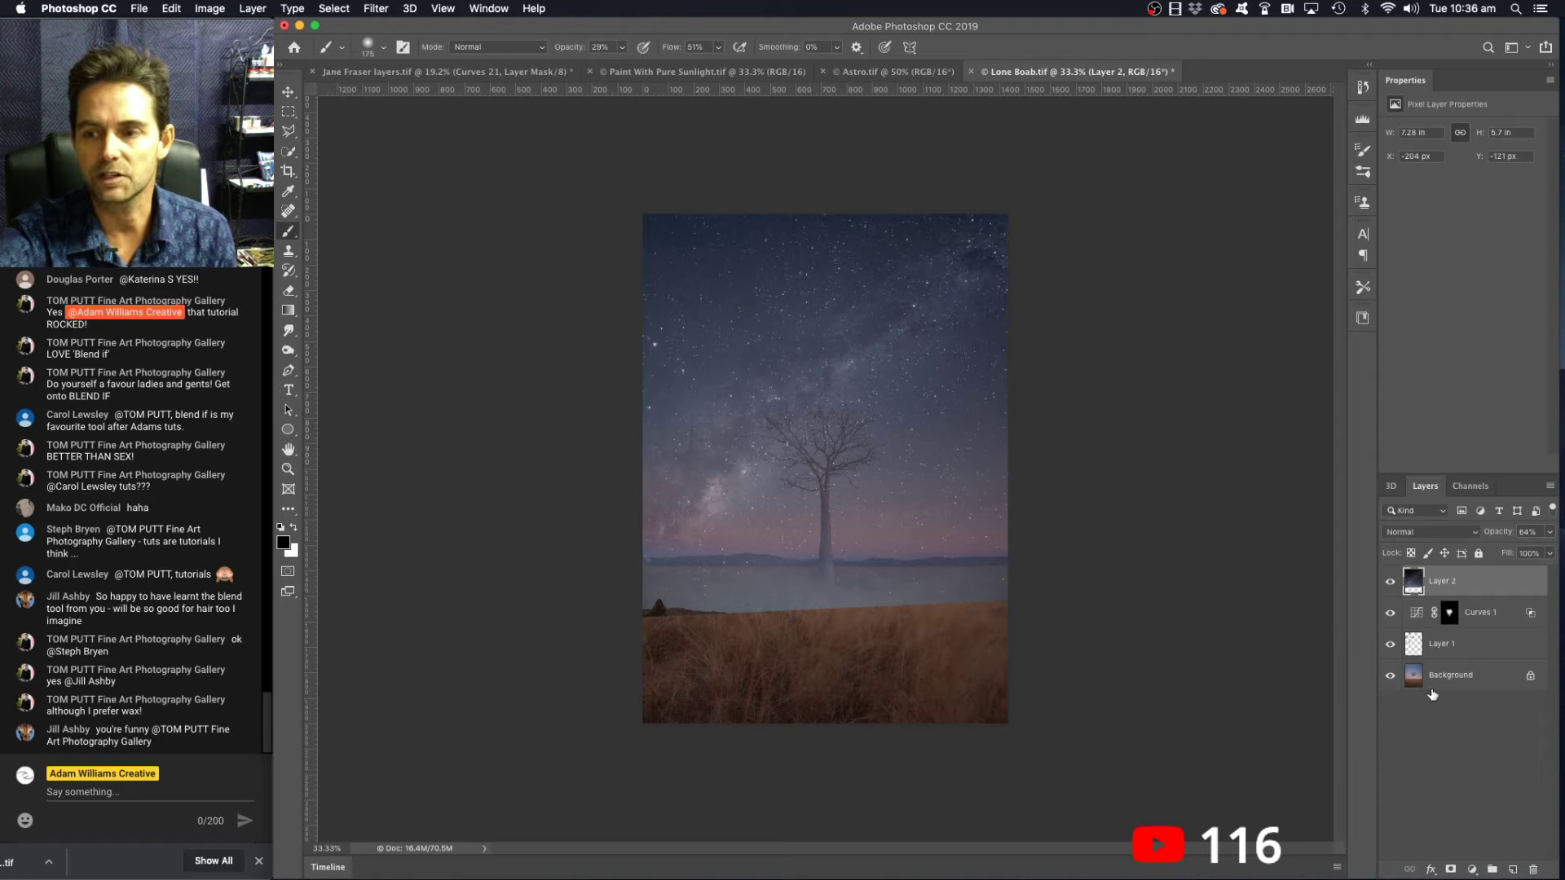
- Restore Layer 2's opacity to 100% and set its blend mode to Screen
{"action": "left_click_drag", "start_coordinate": [1491, 534], "coordinate": [1563, 539]}
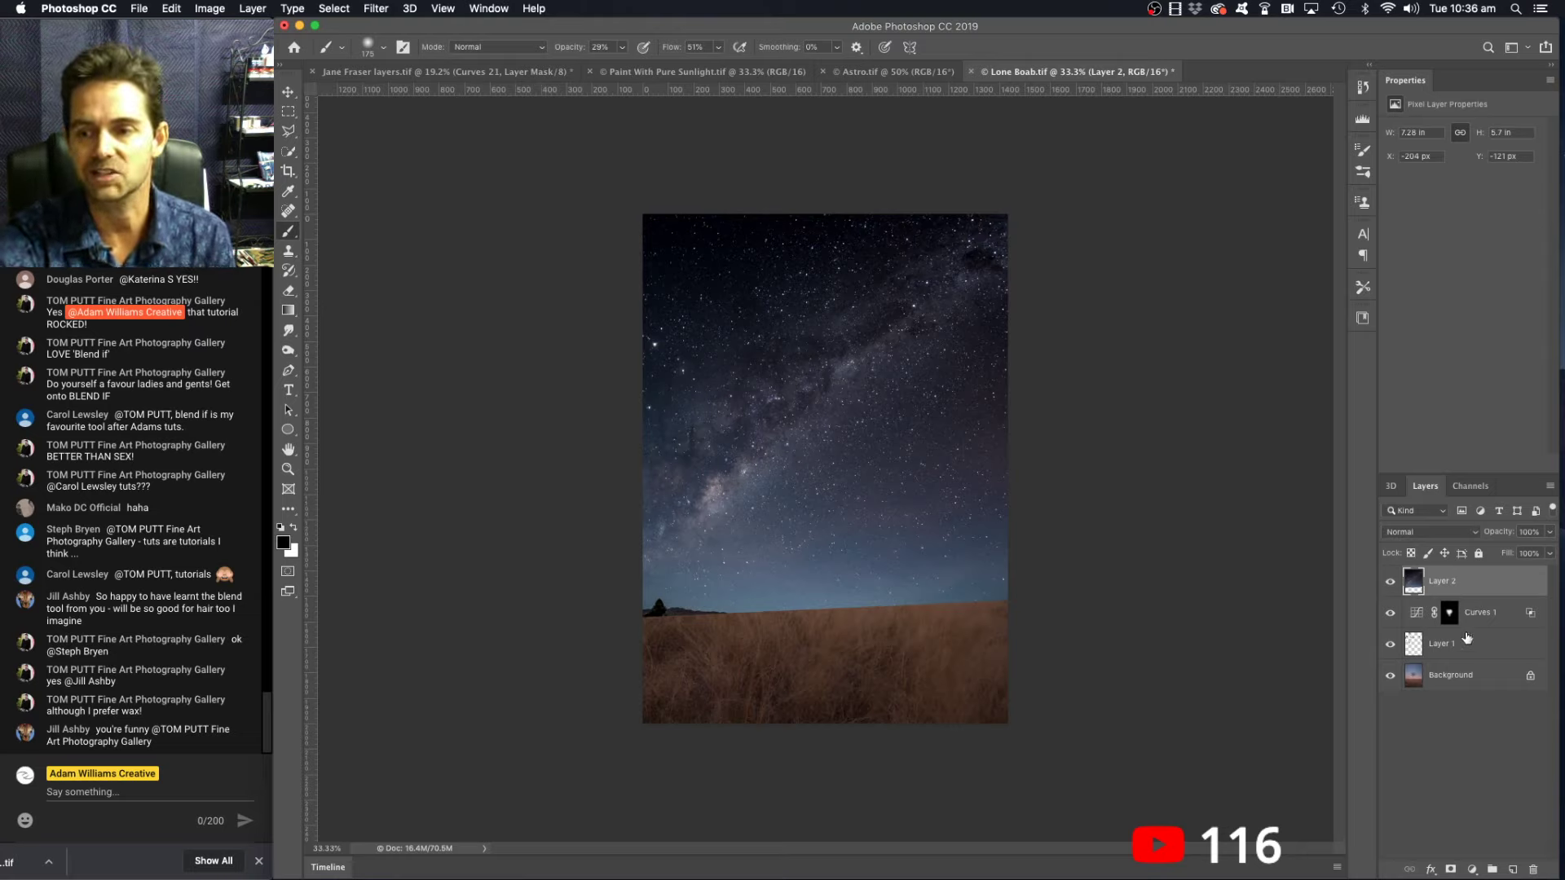
{"action": "left_click", "coordinate": [1464, 536]}
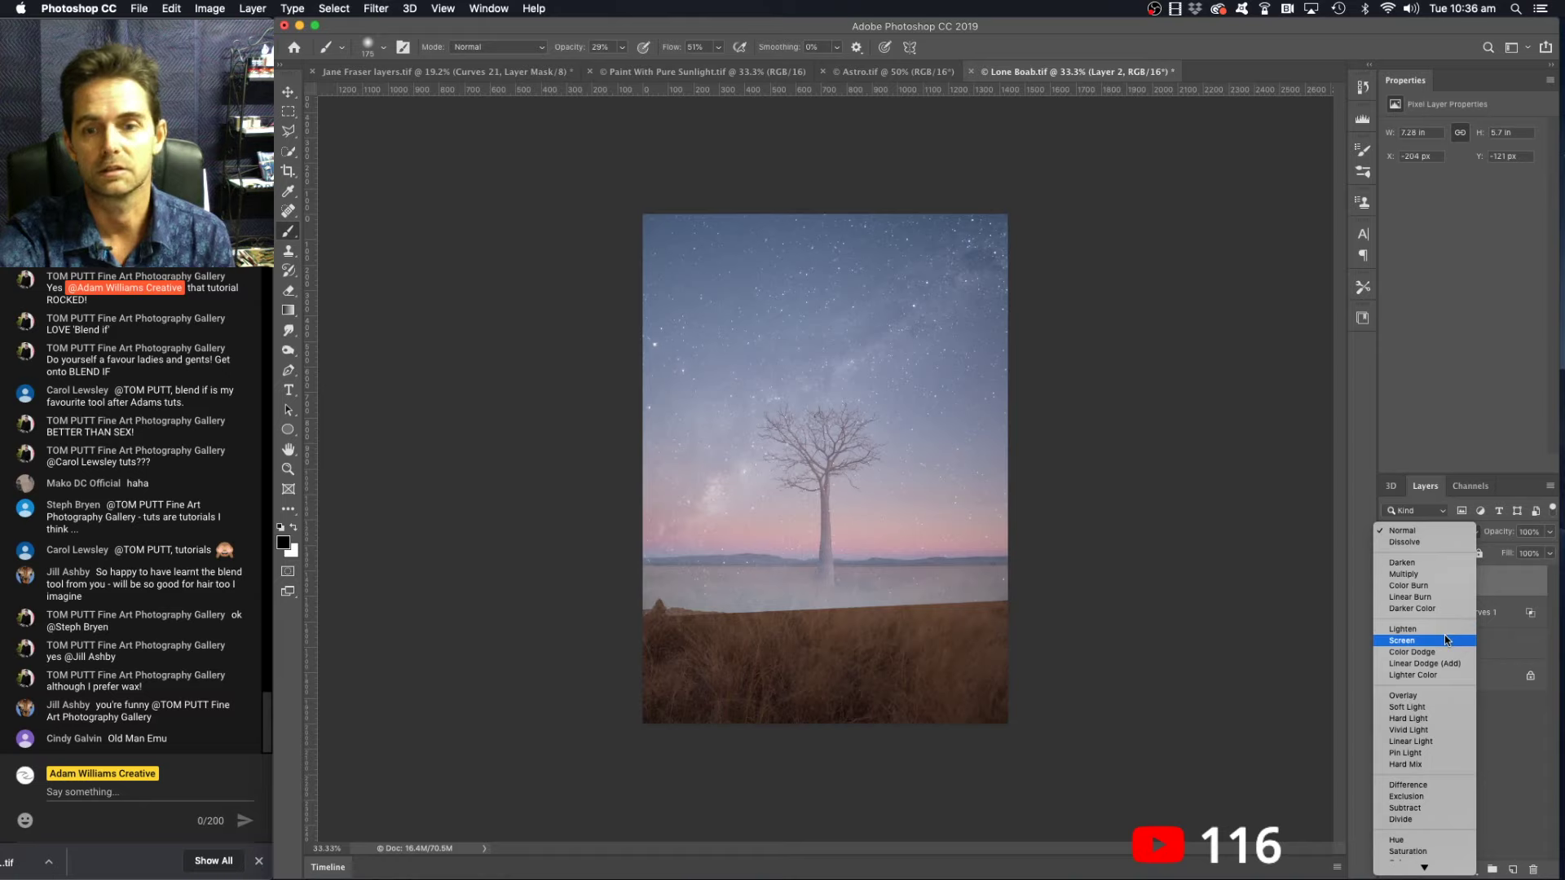
{"action": "left_click", "coordinate": [1447, 641]}
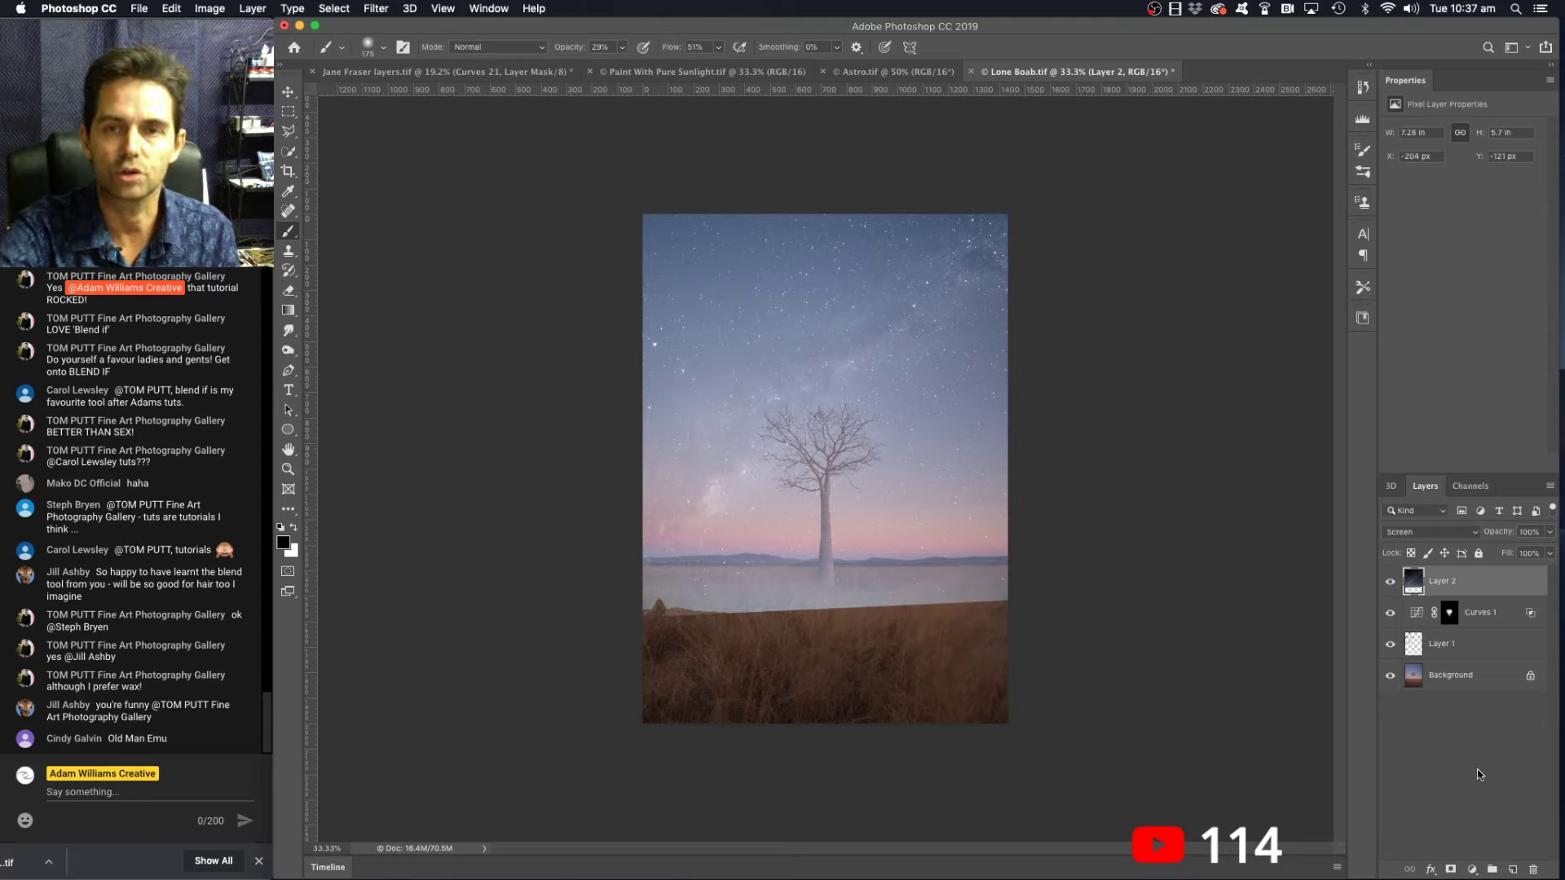
- Duplicate the starry-sky layer and set the copy's blend mode to Soft Light
{"action": "key", "text": "super+j"}
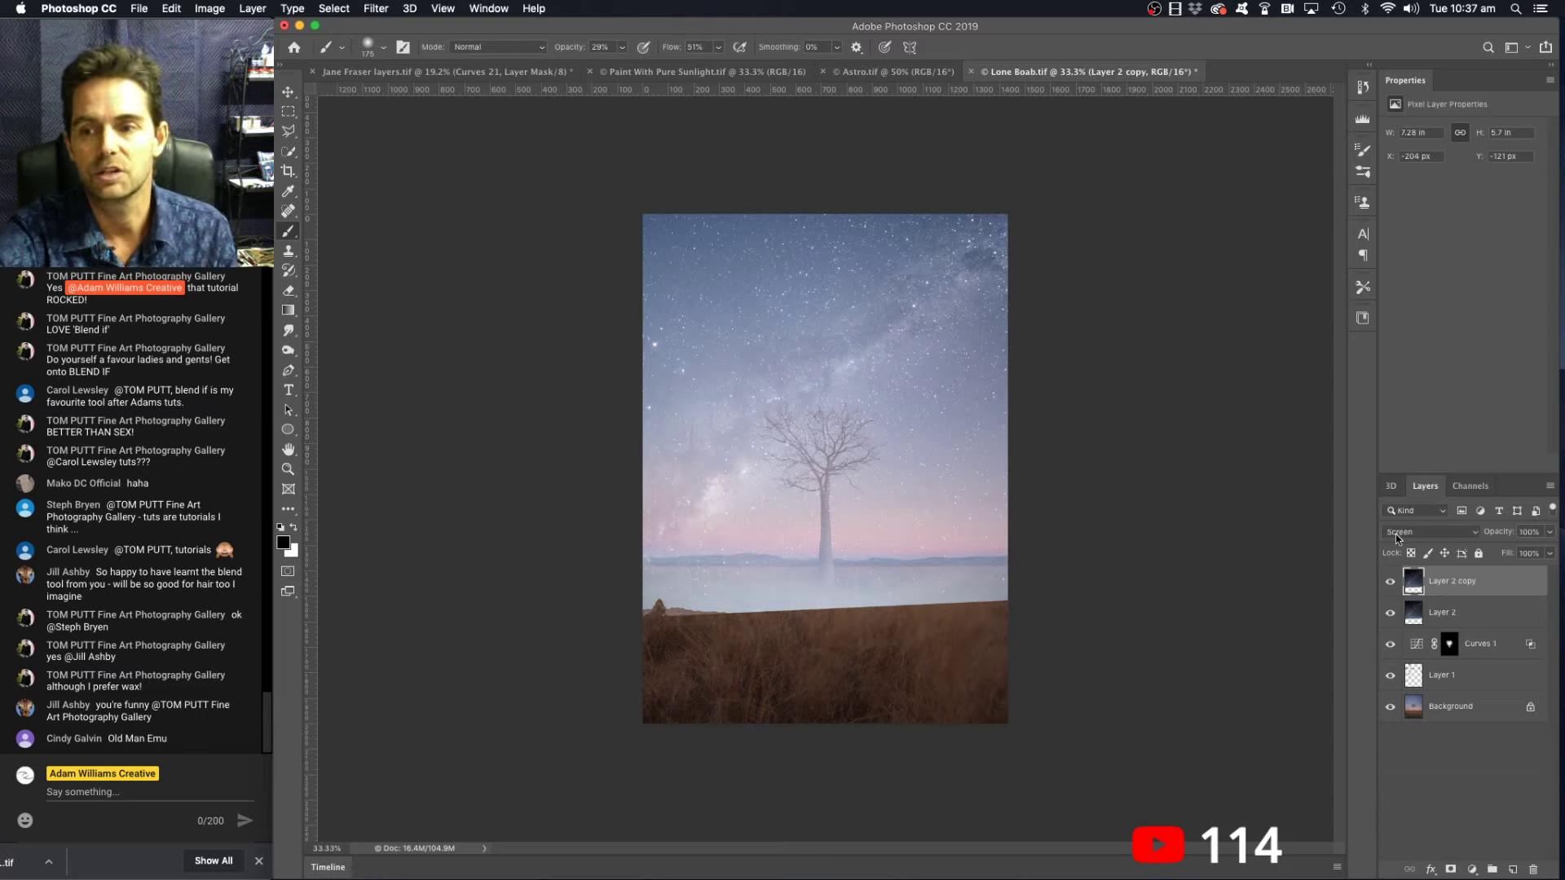
{"action": "left_click", "coordinate": [1446, 538]}
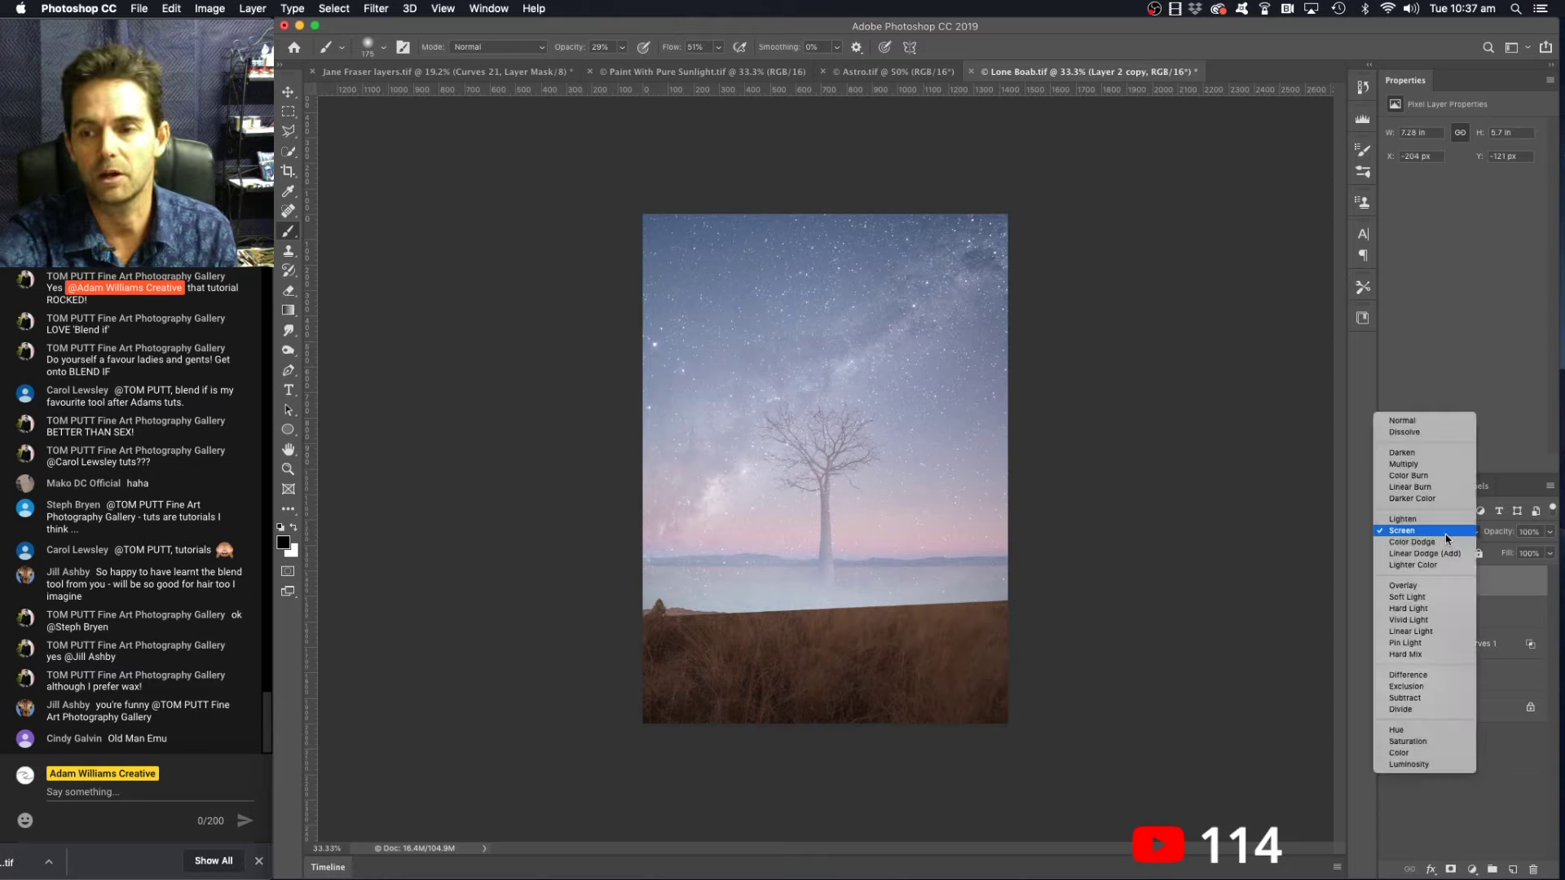
{"action": "left_click", "coordinate": [1430, 601]}
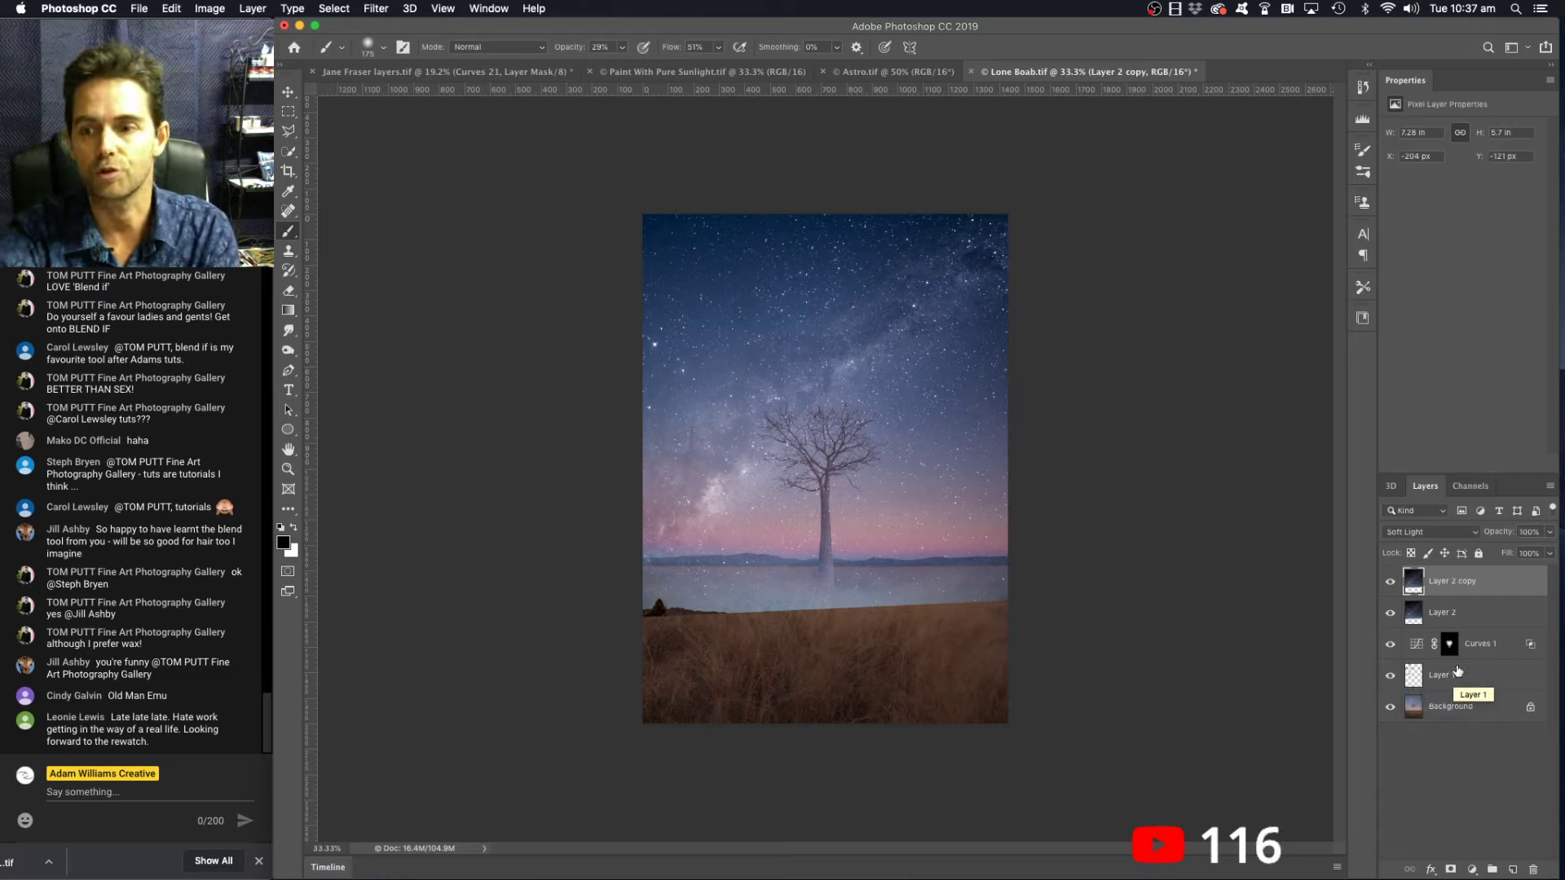
- Group Layer 2 and Layer 2 copy together above the Curves 1 layer
{"action": "left_click", "coordinate": [1473, 619], "text": "shift"}
{"action": "left_click", "coordinate": [1479, 643], "text": "shift"}
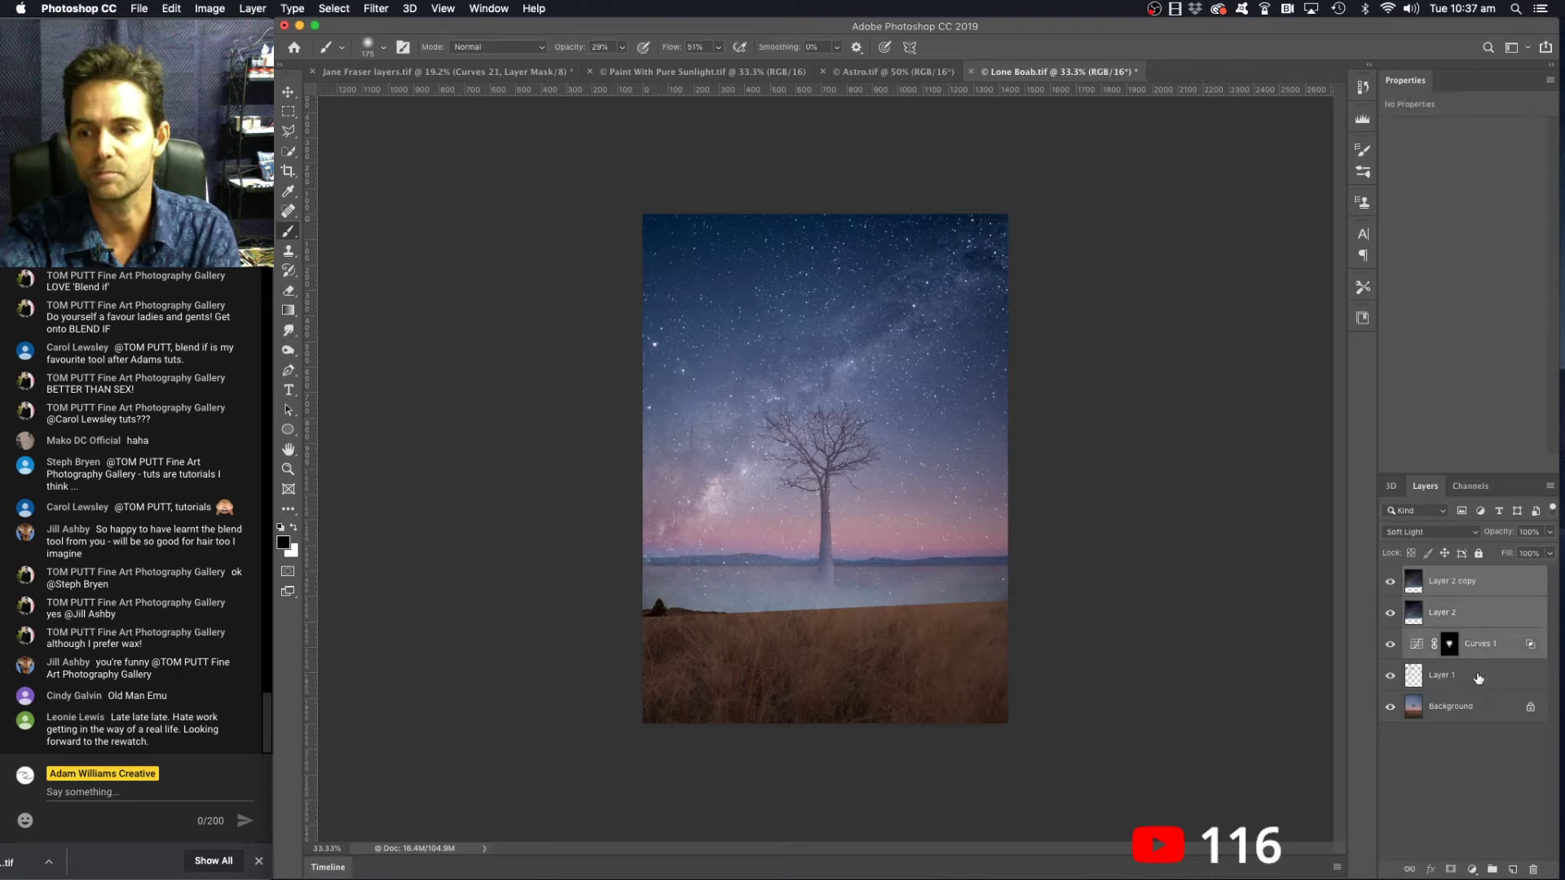
{"action": "left_click", "coordinate": [1479, 679], "text": "super"}
{"action": "left_click", "coordinate": [1479, 679], "text": "super"}
{"action": "left_click", "coordinate": [1479, 649], "text": "super"}
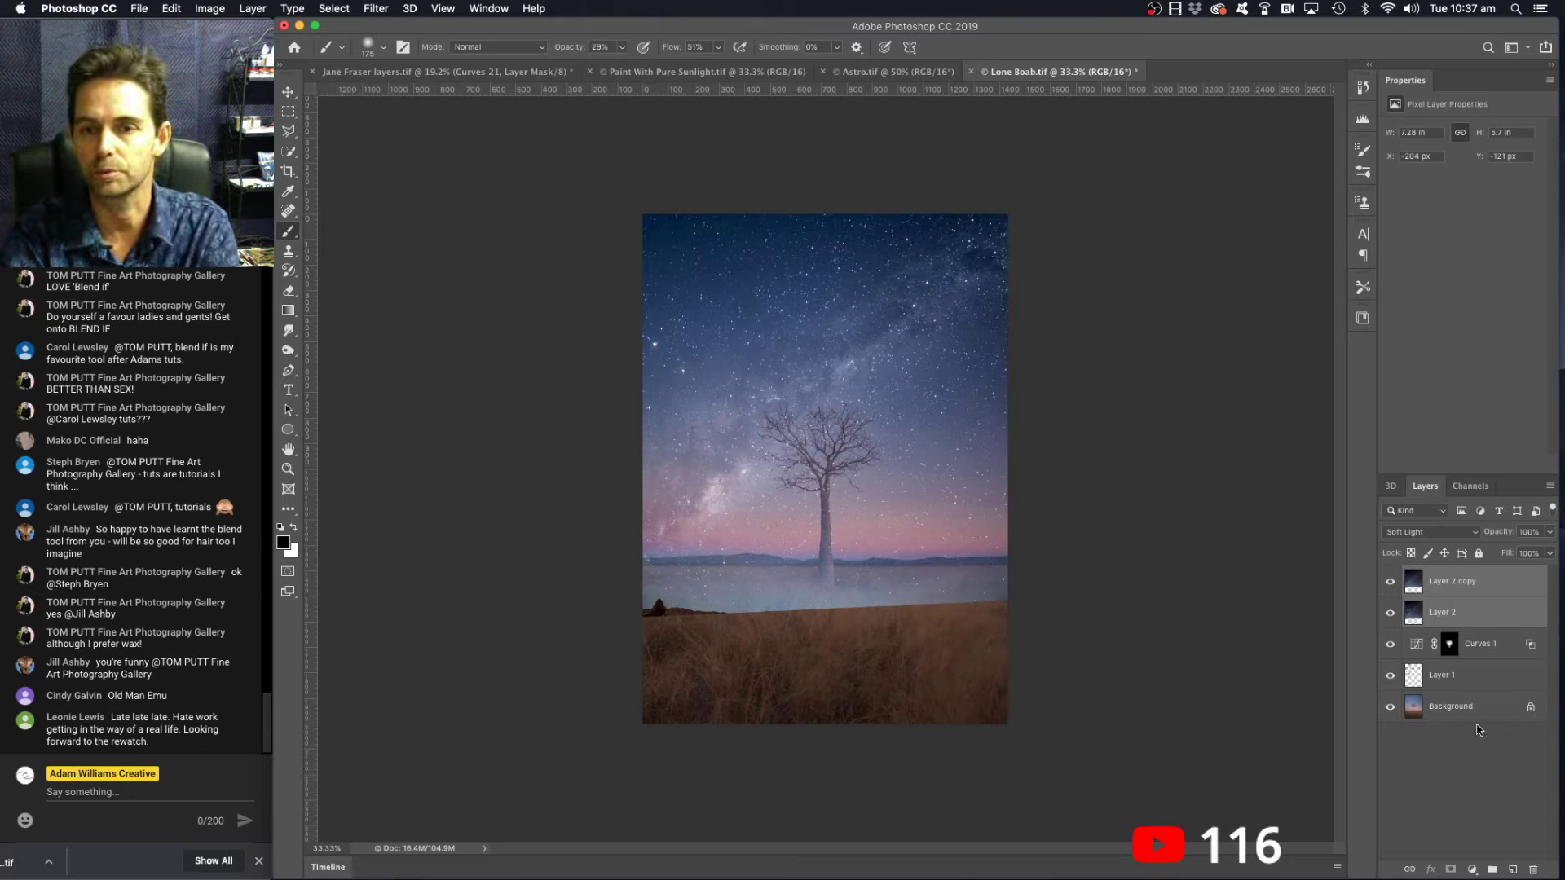
{"action": "key", "text": "super+g"}
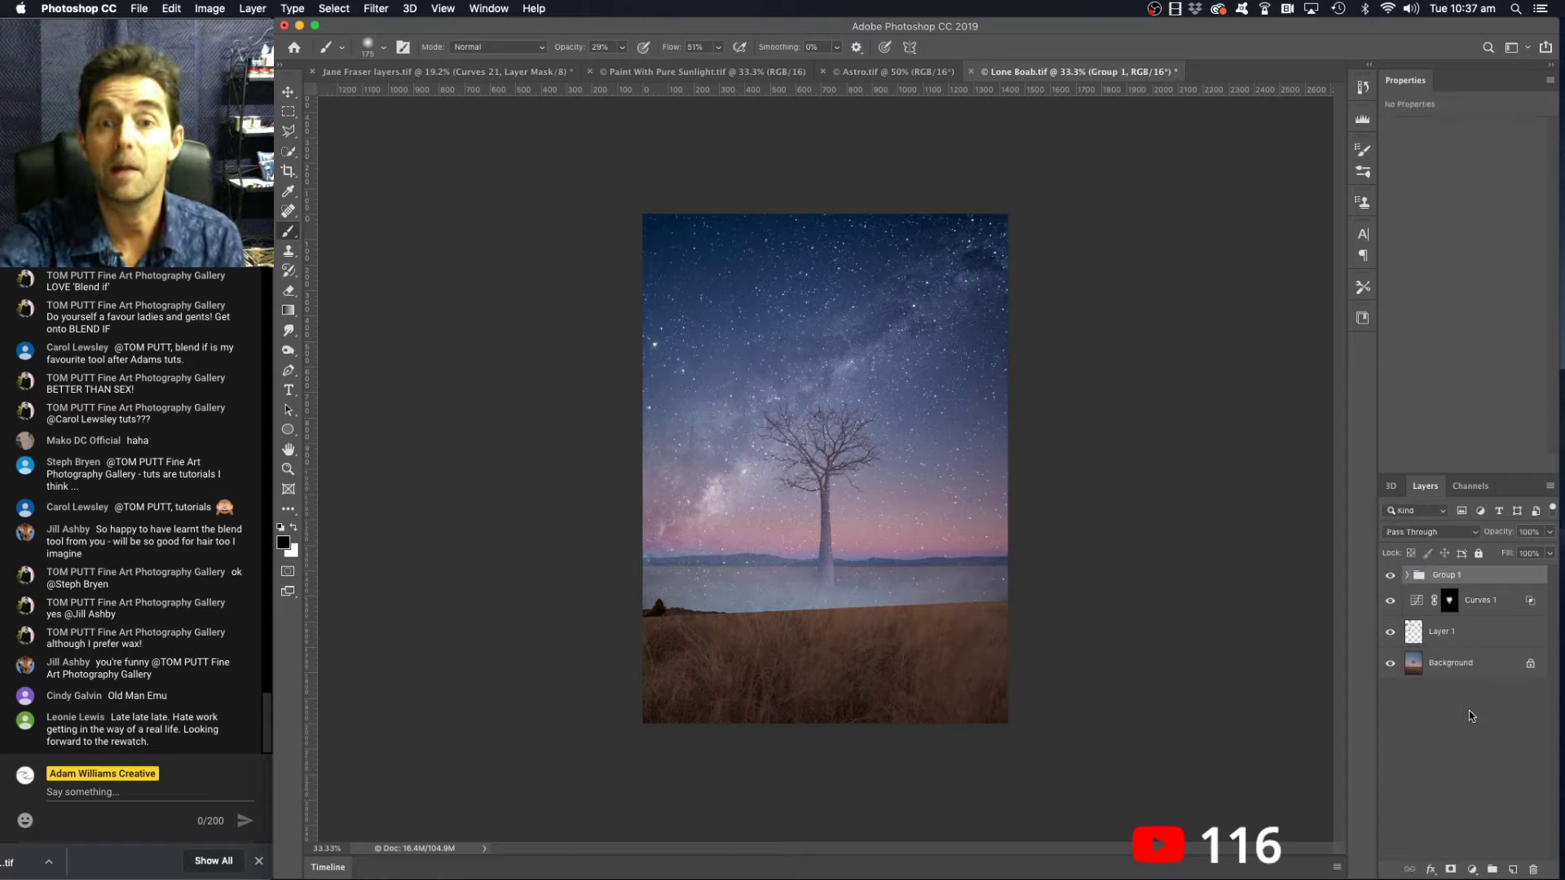
- Compare the photo with and without the starry-sky group by toggling the group's visibility
{"action": "left_click", "coordinate": [1390, 577]}
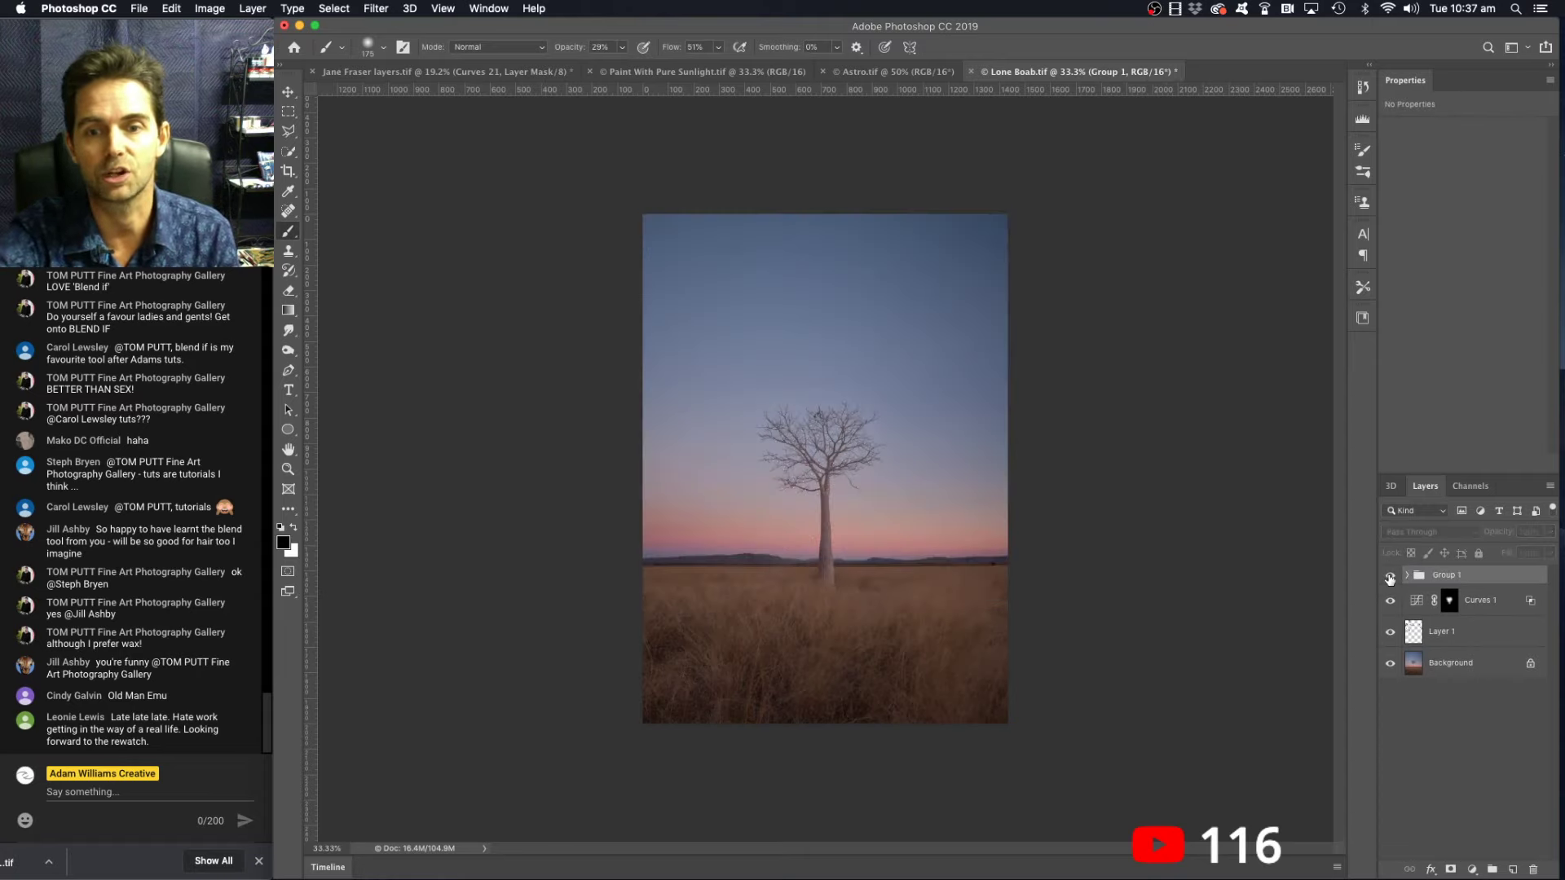
{"action": "left_click", "coordinate": [1390, 576]}
{"action": "left_click", "coordinate": [1390, 576]}
{"action": "left_click", "coordinate": [1390, 577]}
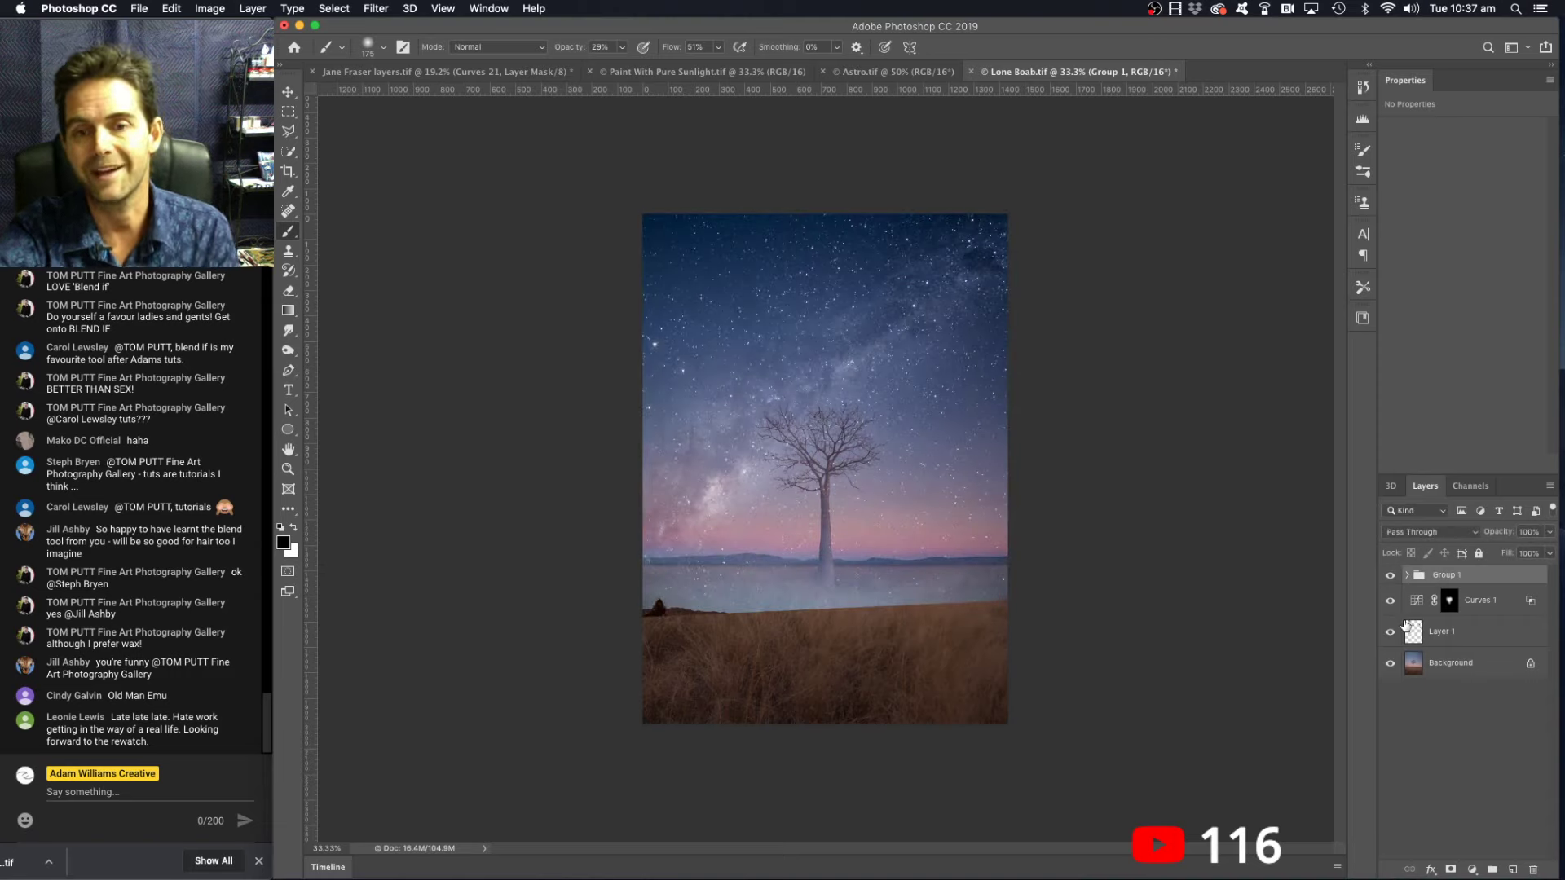
- Add a white layer mask to Group 1 and compare the image with the group hidden and shown
{"action": "left_click", "coordinate": [1452, 871]}
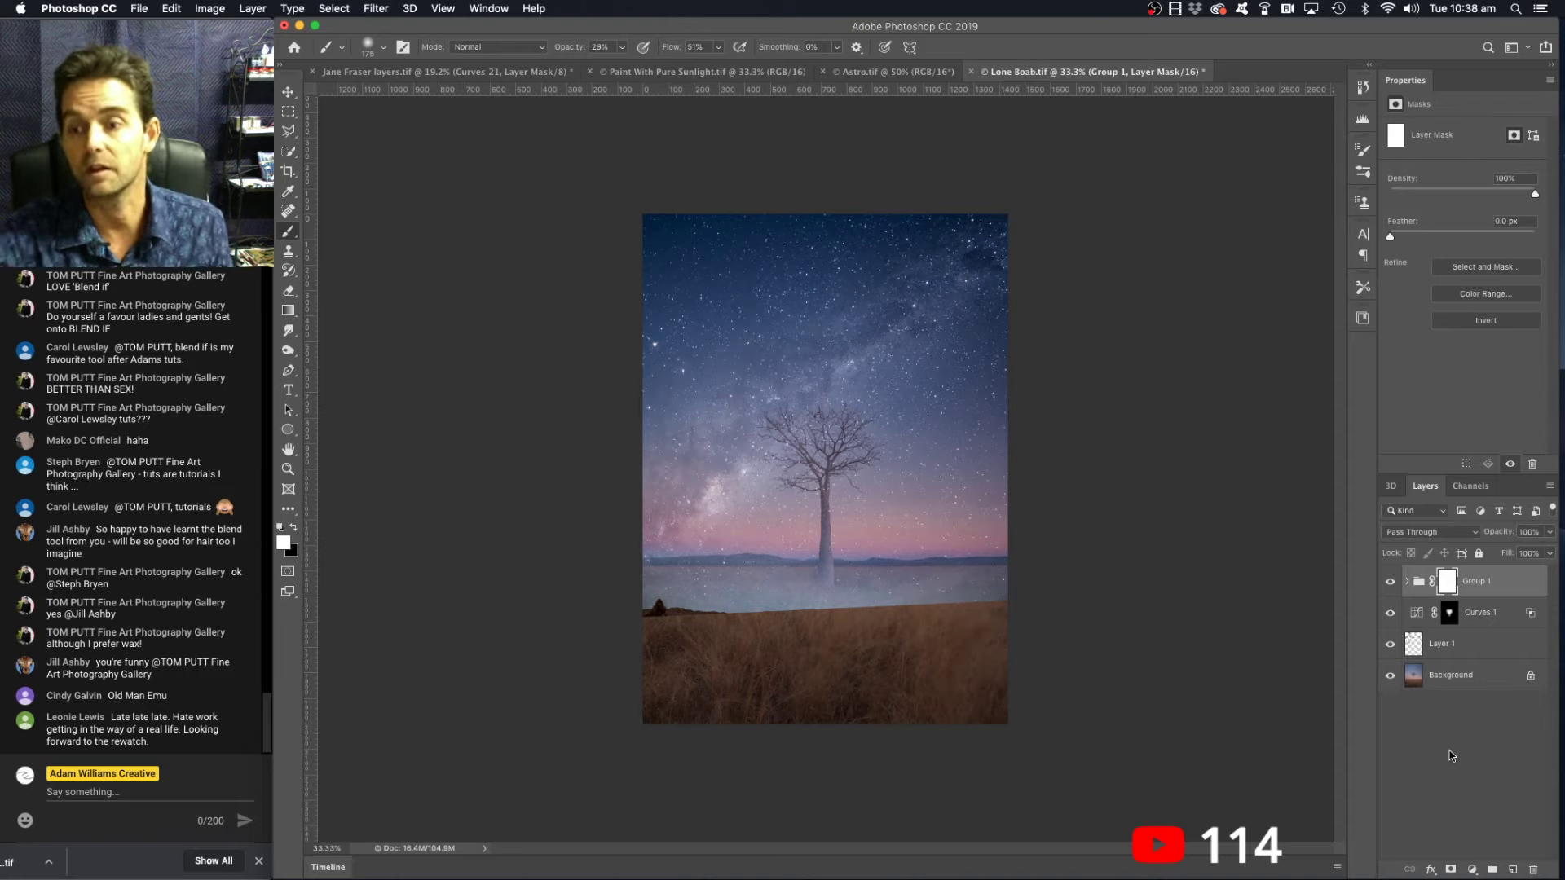
{"action": "left_click", "coordinate": [1391, 581]}
{"action": "left_click", "coordinate": [1391, 581]}
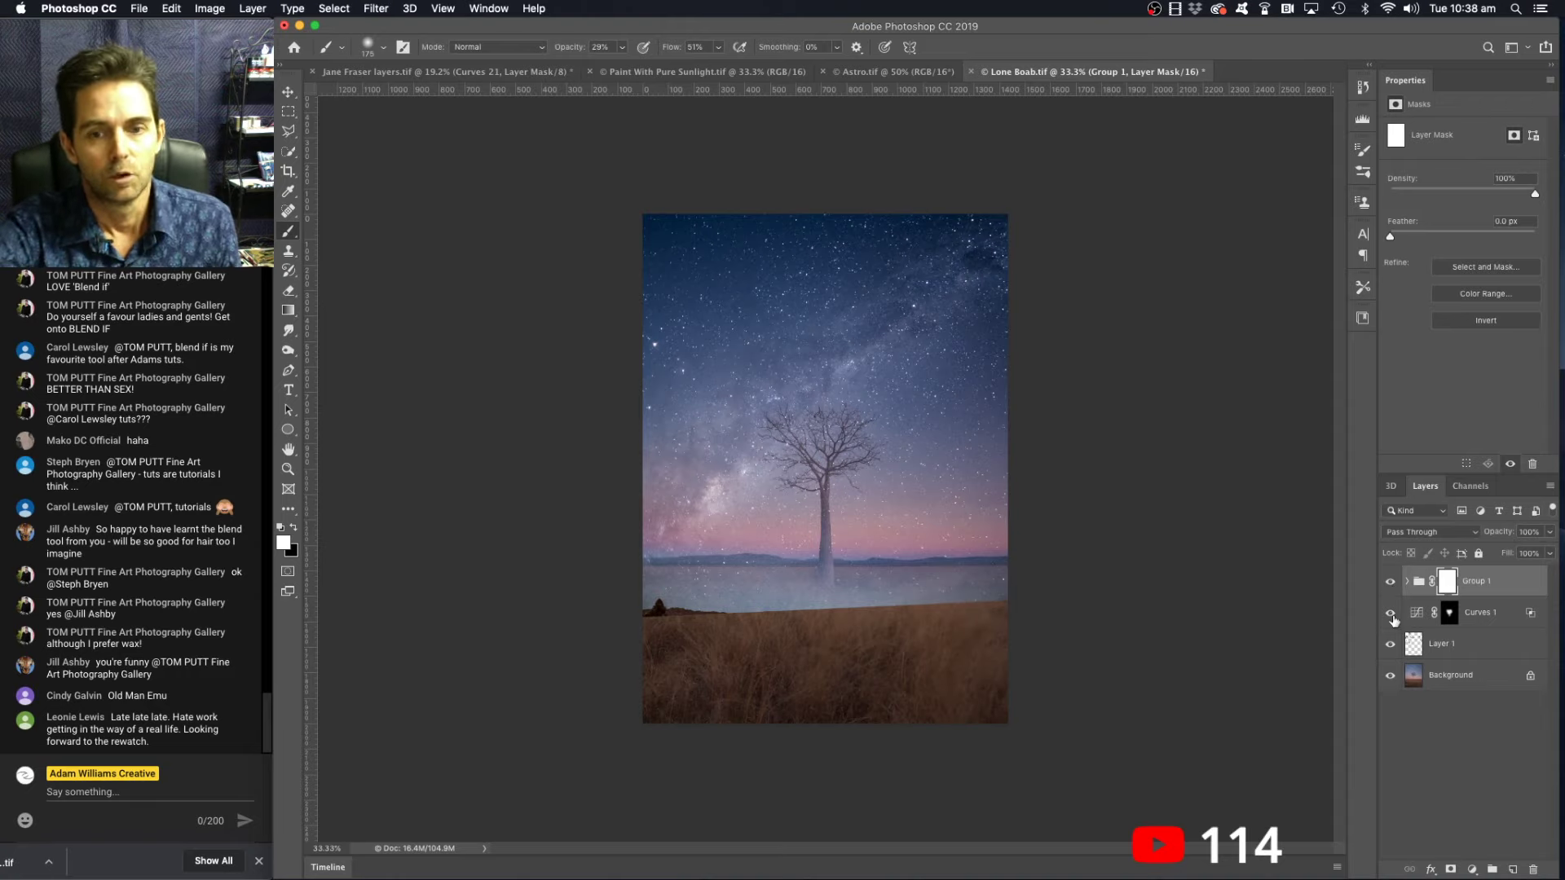
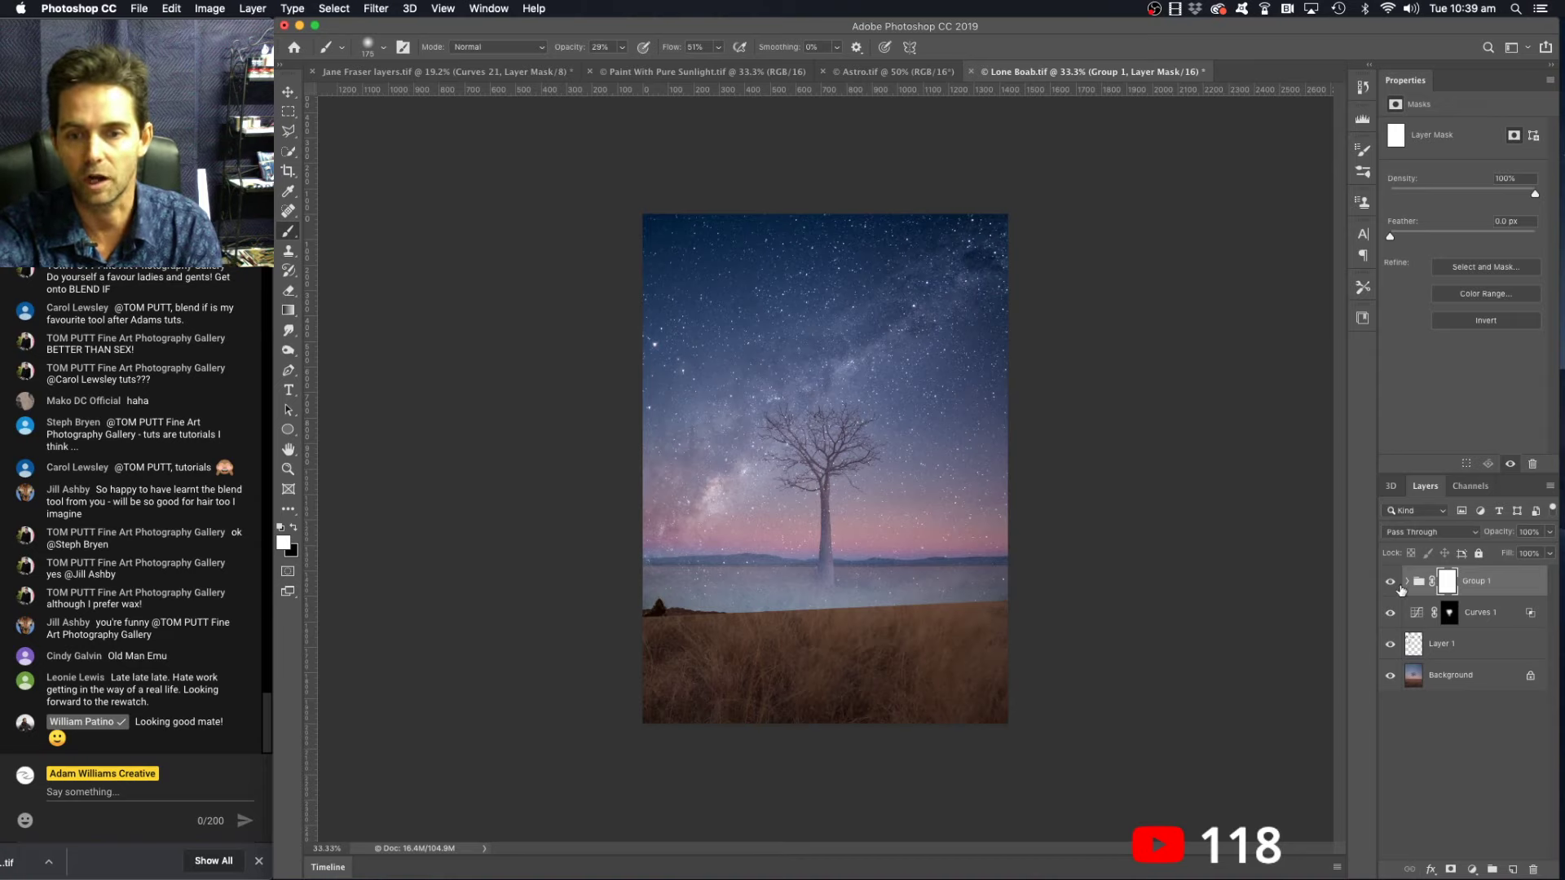
{"action": "left_click", "coordinate": [1391, 581]}
{"action": "left_click", "coordinate": [1391, 581]}
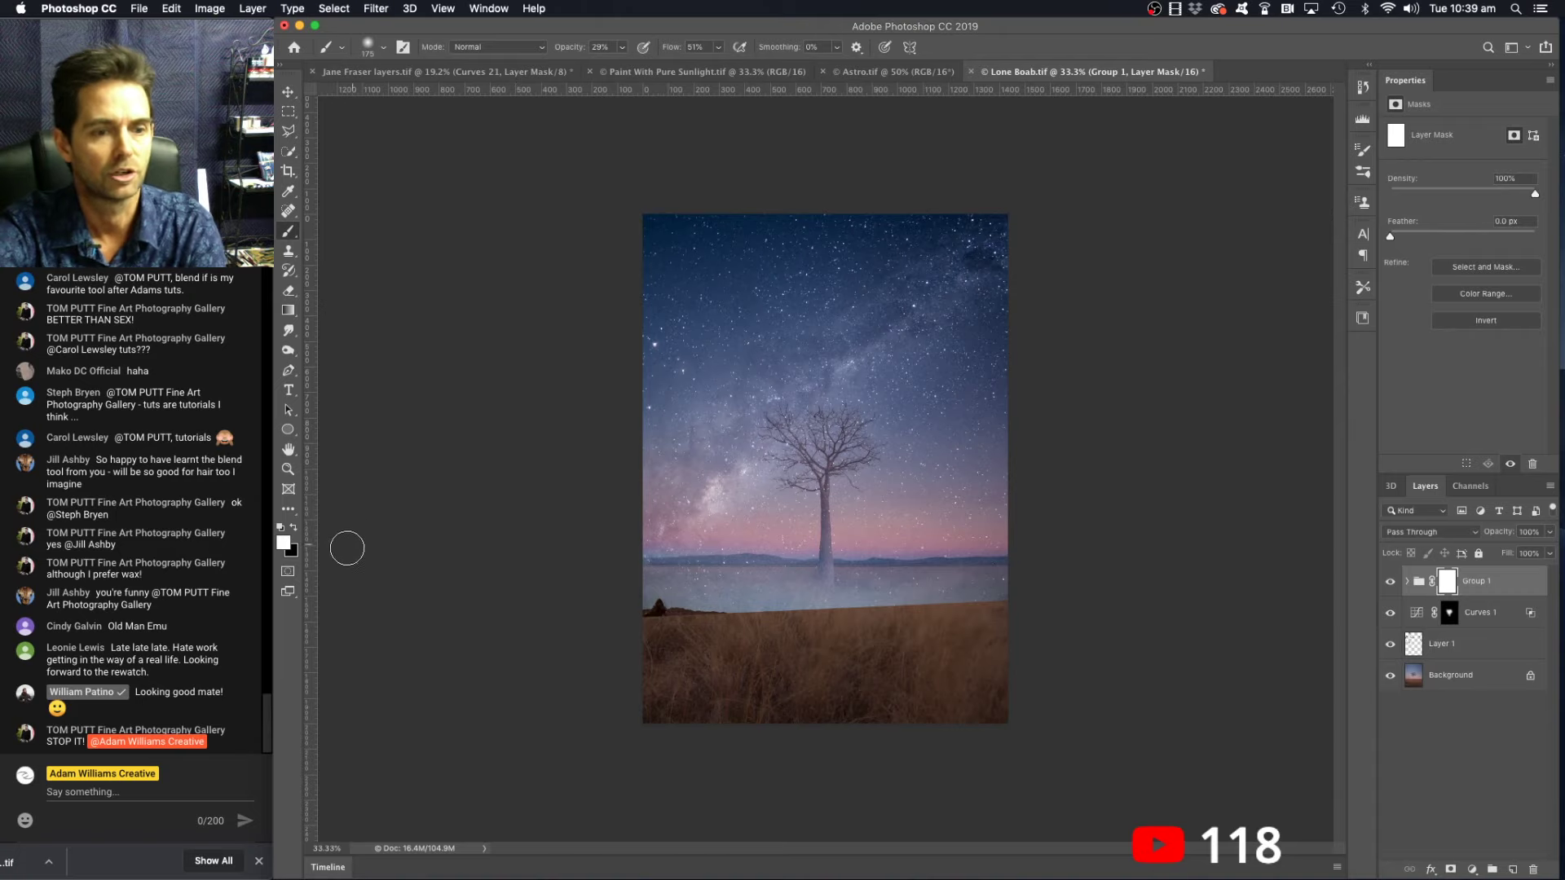
- Paint the group mask black with a 300 px brush at 100% opacity and flow to remove the haze over the foreground grass
{"action": "left_click", "coordinate": [295, 528]}
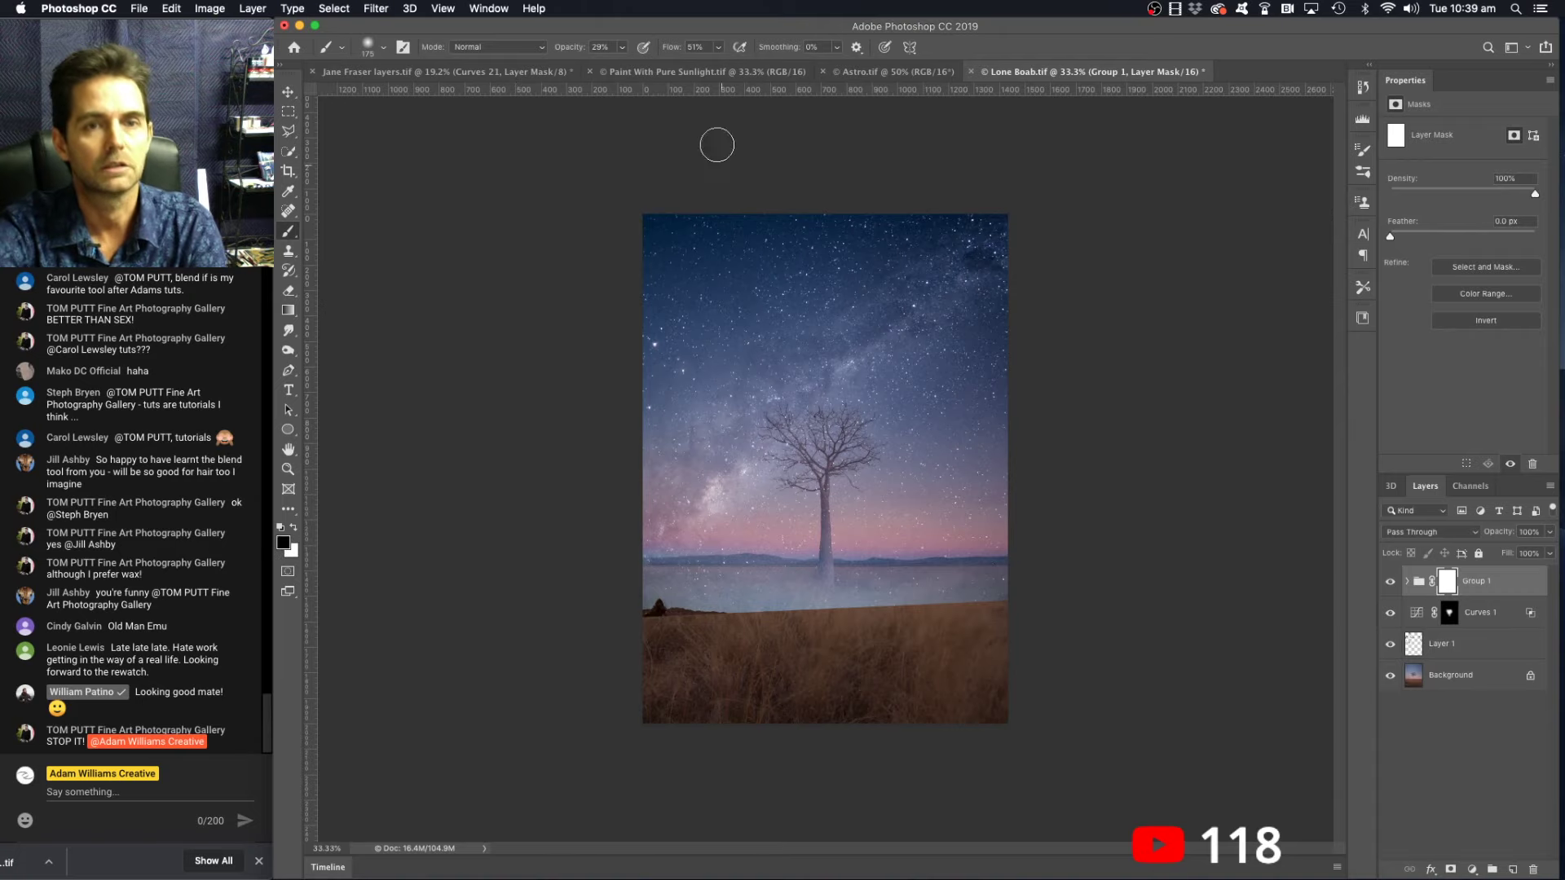
{"action": "left_click", "coordinate": [294, 530]}
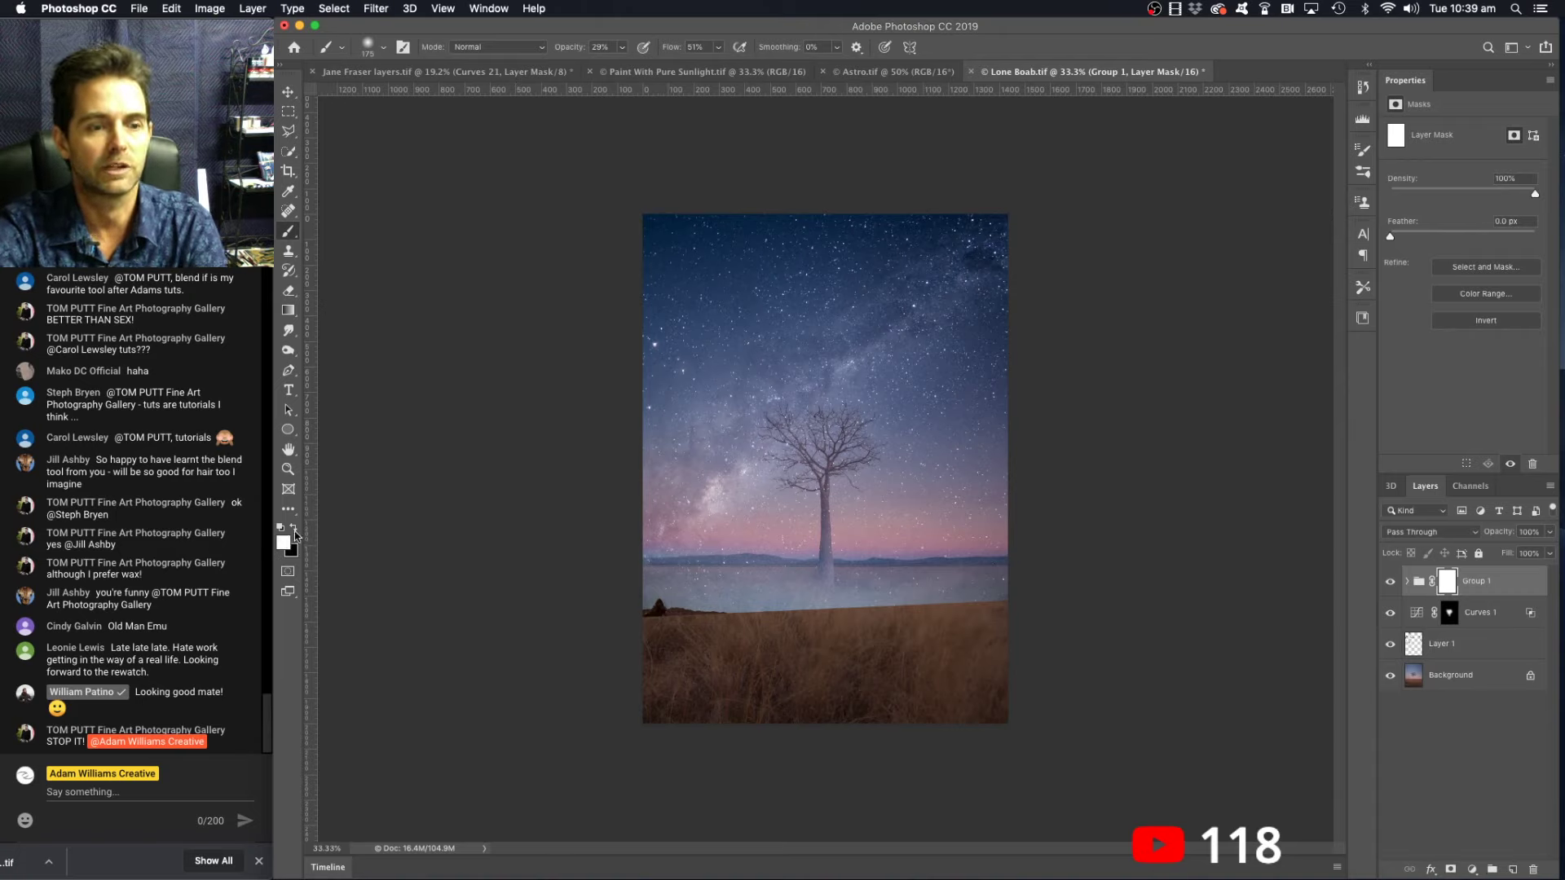
{"action": "left_click", "coordinate": [295, 530]}
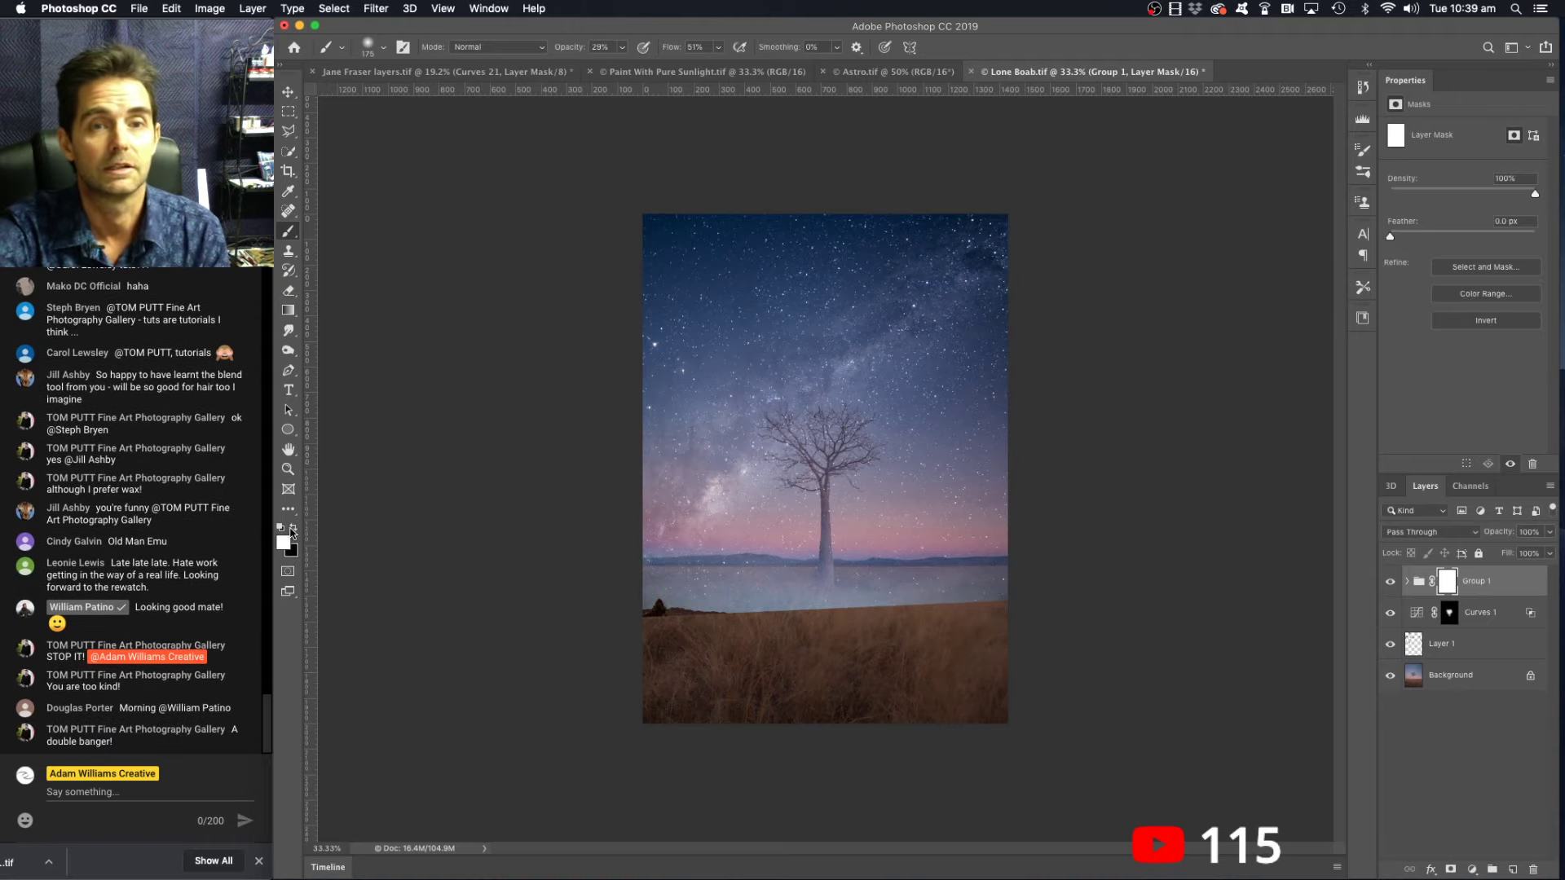
{"action": "left_click_drag", "start_coordinate": [622, 47], "coordinate": [888, 81]}
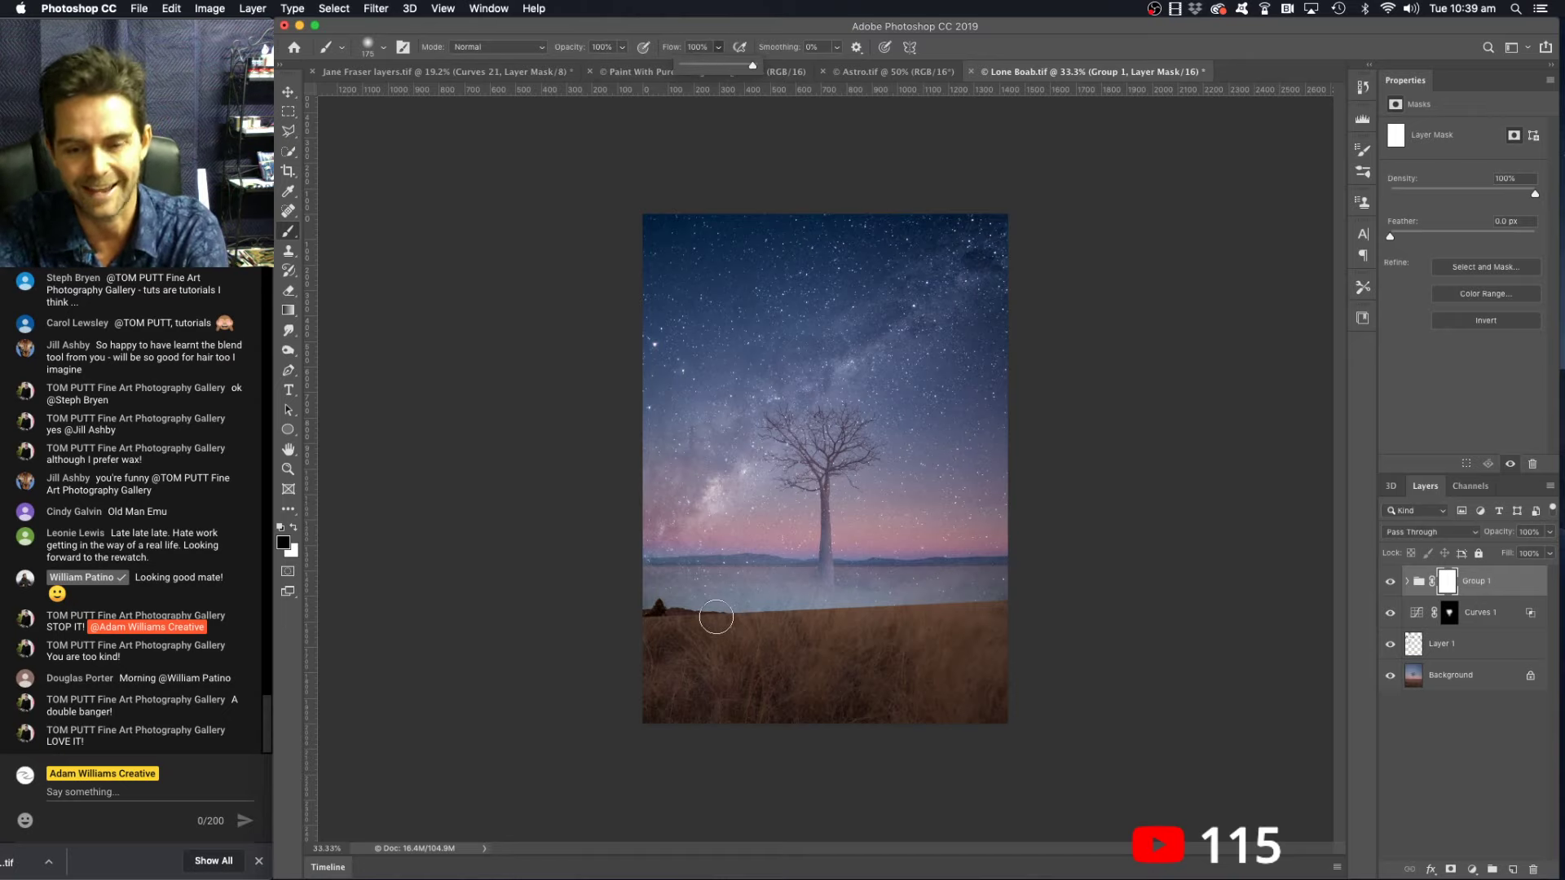
{"action": "key", "text": "bracketright"}
{"action": "key", "text": "bracketright"}
{"action": "key", "text": "bracketright"}
{"action": "left_click_drag", "start_coordinate": [631, 609], "coordinate": [1084, 612]}
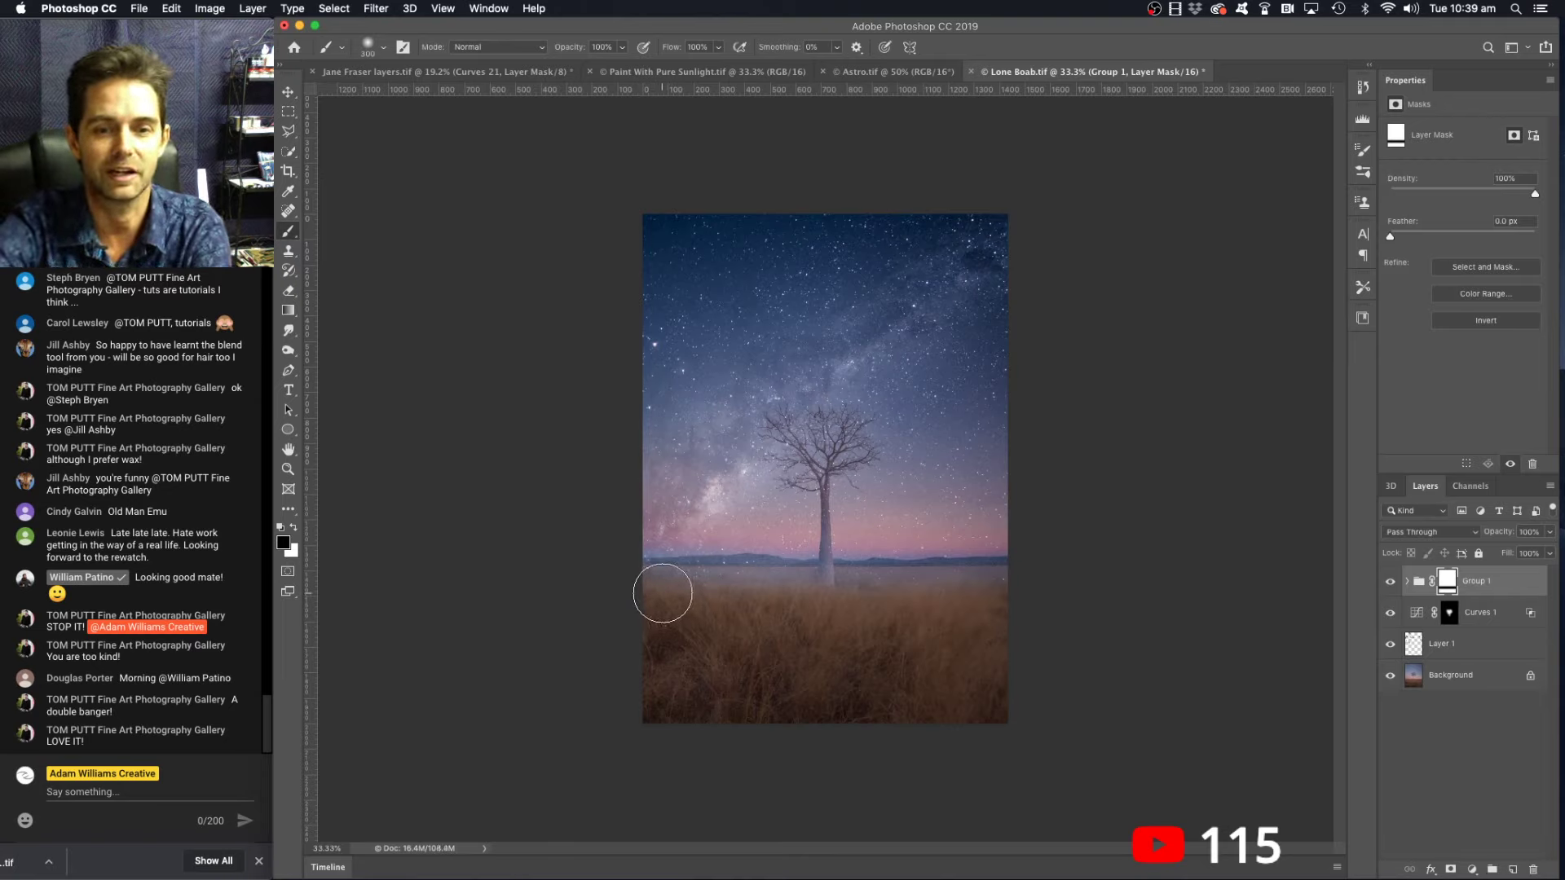
- Fade the stars around the horizon and lower sky by painting the group mask black with a 600 px brush at 30% opacity, 50% flow
{"action": "left_click", "coordinate": [622, 47]}
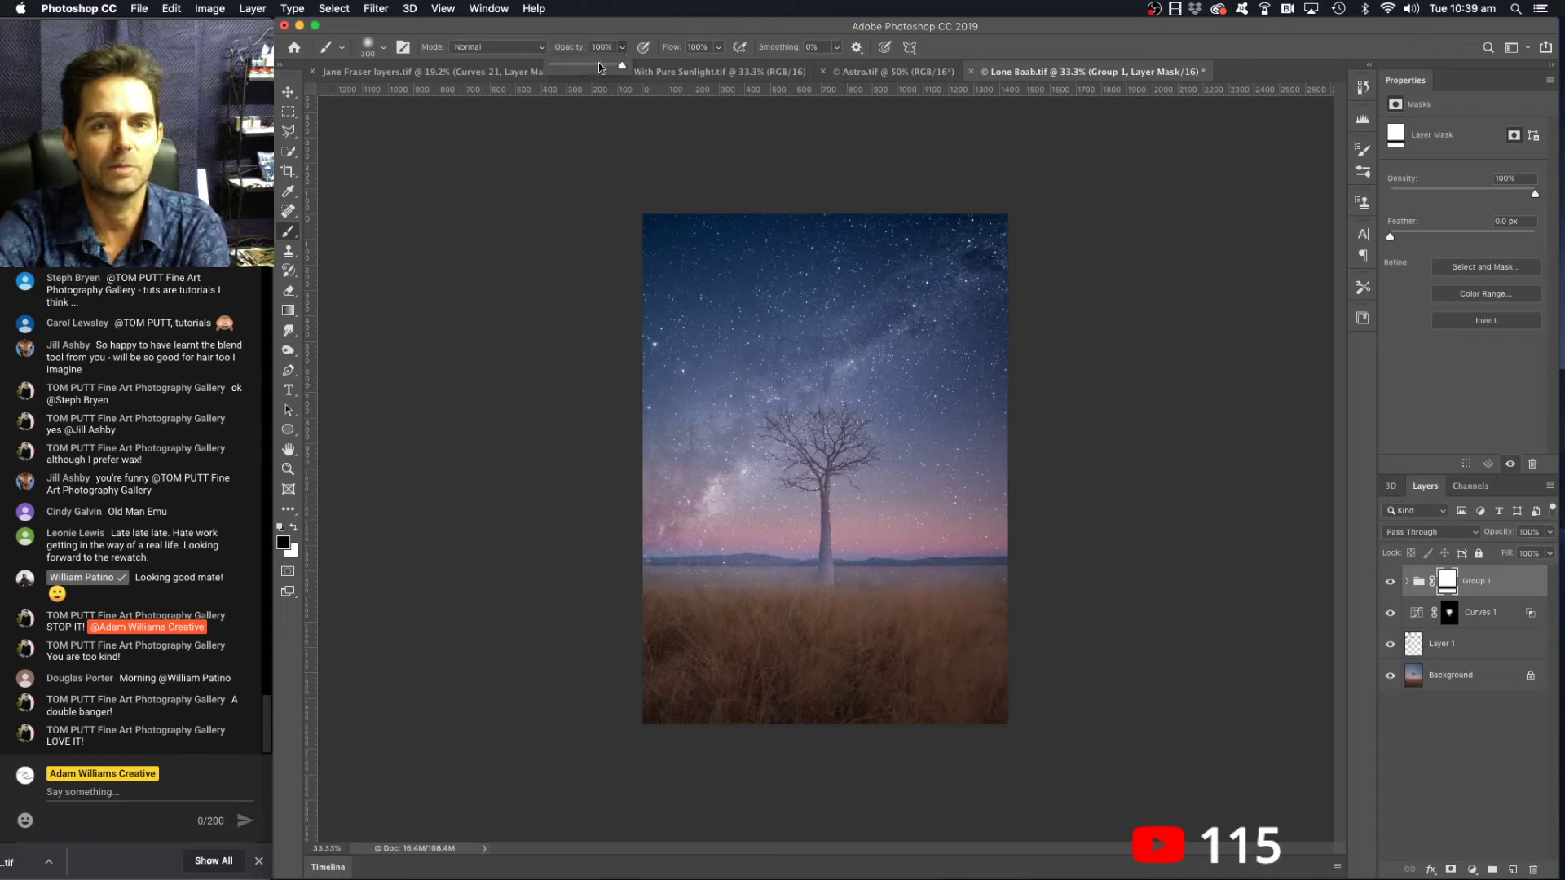
{"action": "left_click_drag", "start_coordinate": [585, 69], "coordinate": [578, 67]}
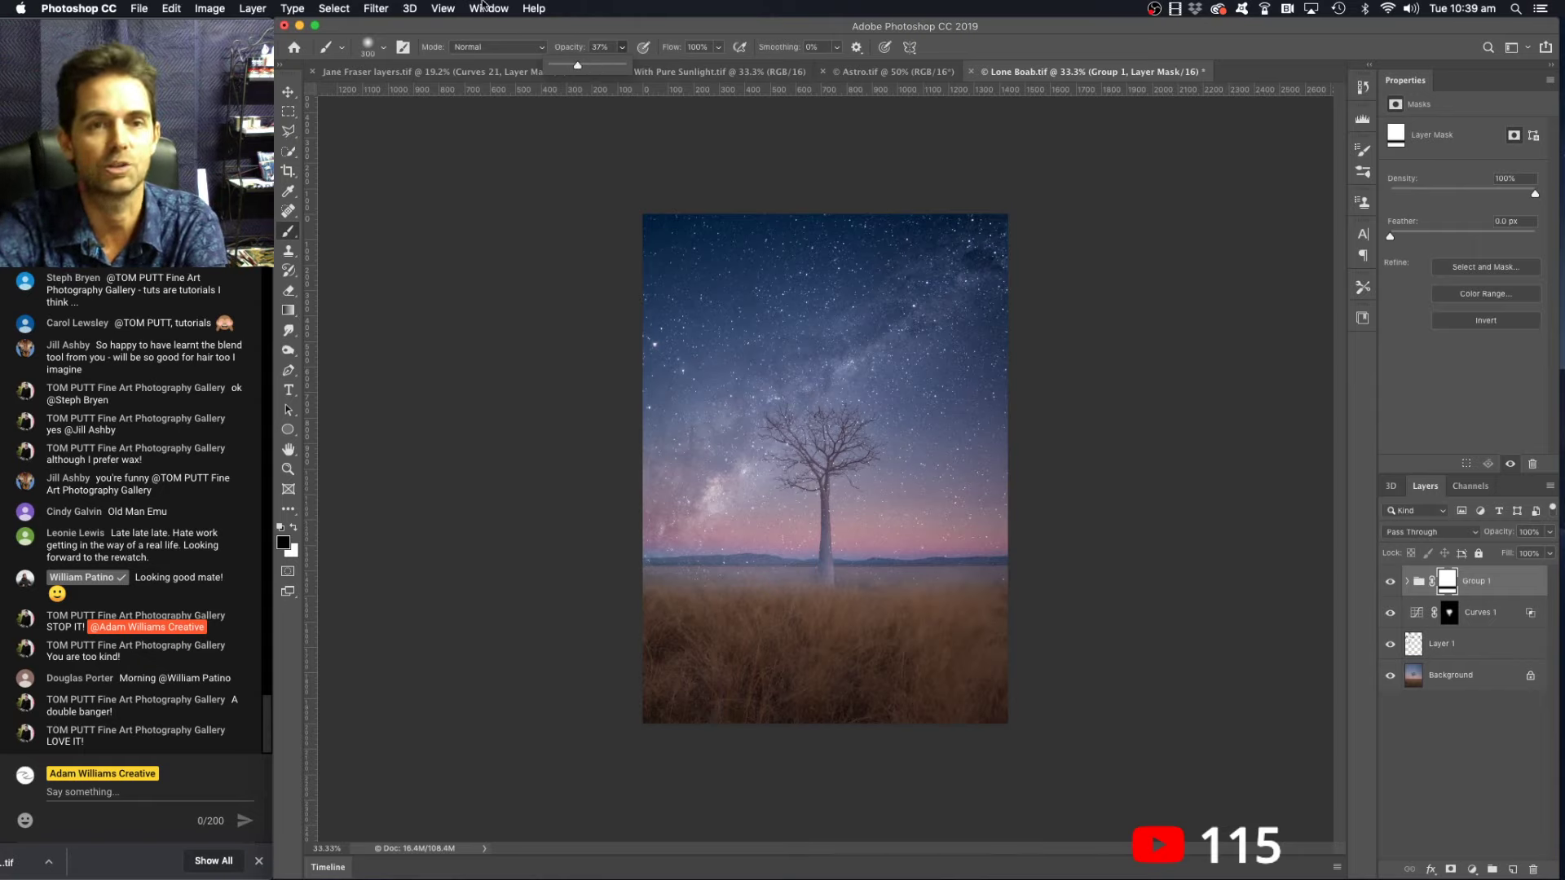
{"action": "left_click_drag", "start_coordinate": [577, 67], "coordinate": [571, 67]}
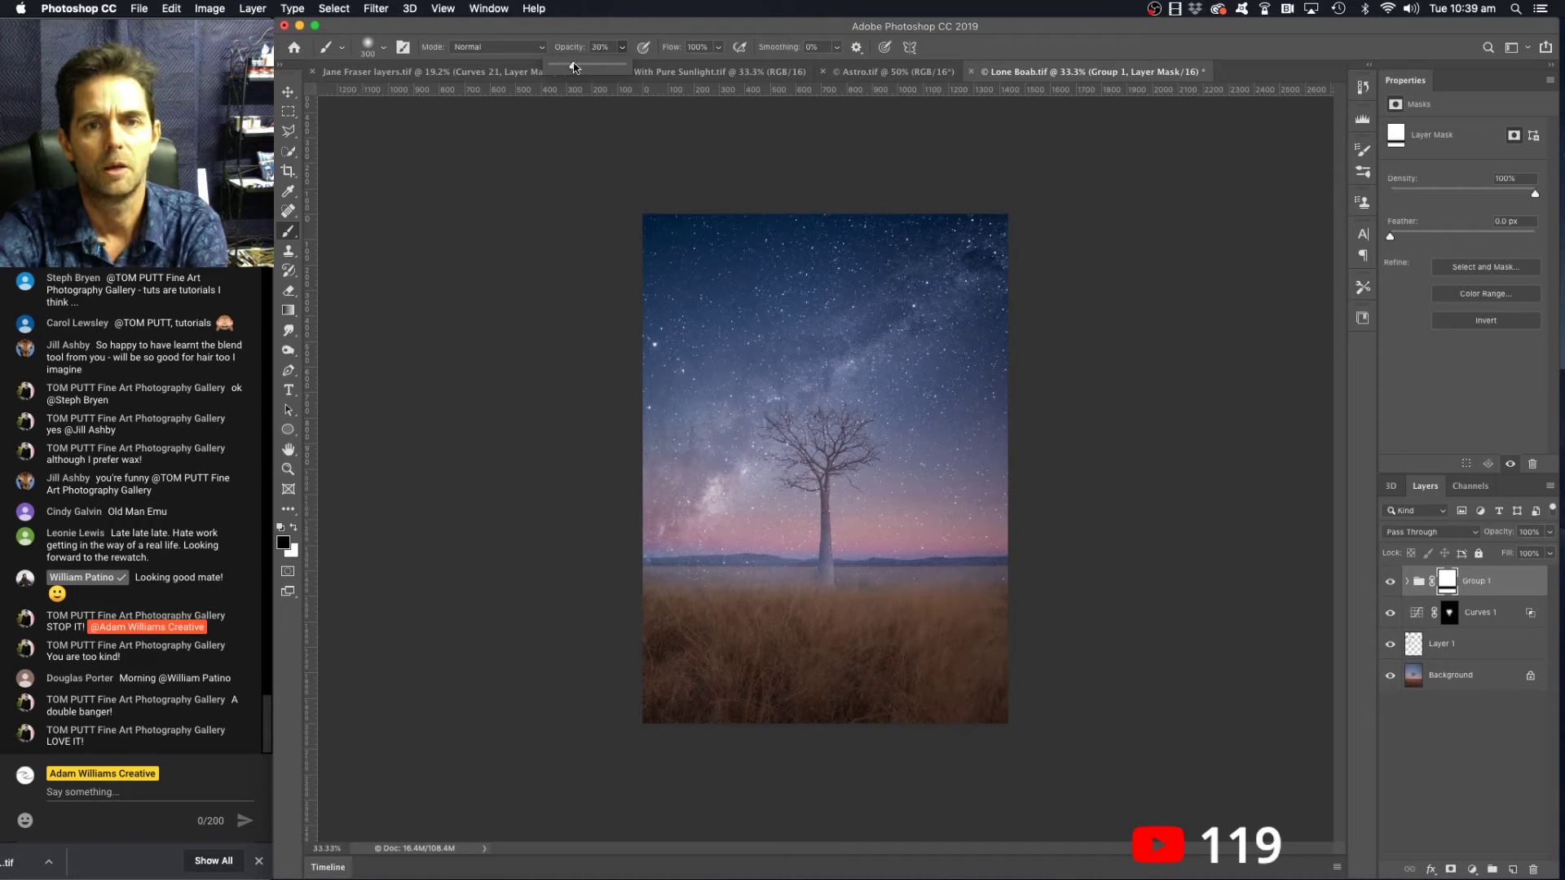
{"action": "left_click", "coordinate": [719, 48]}
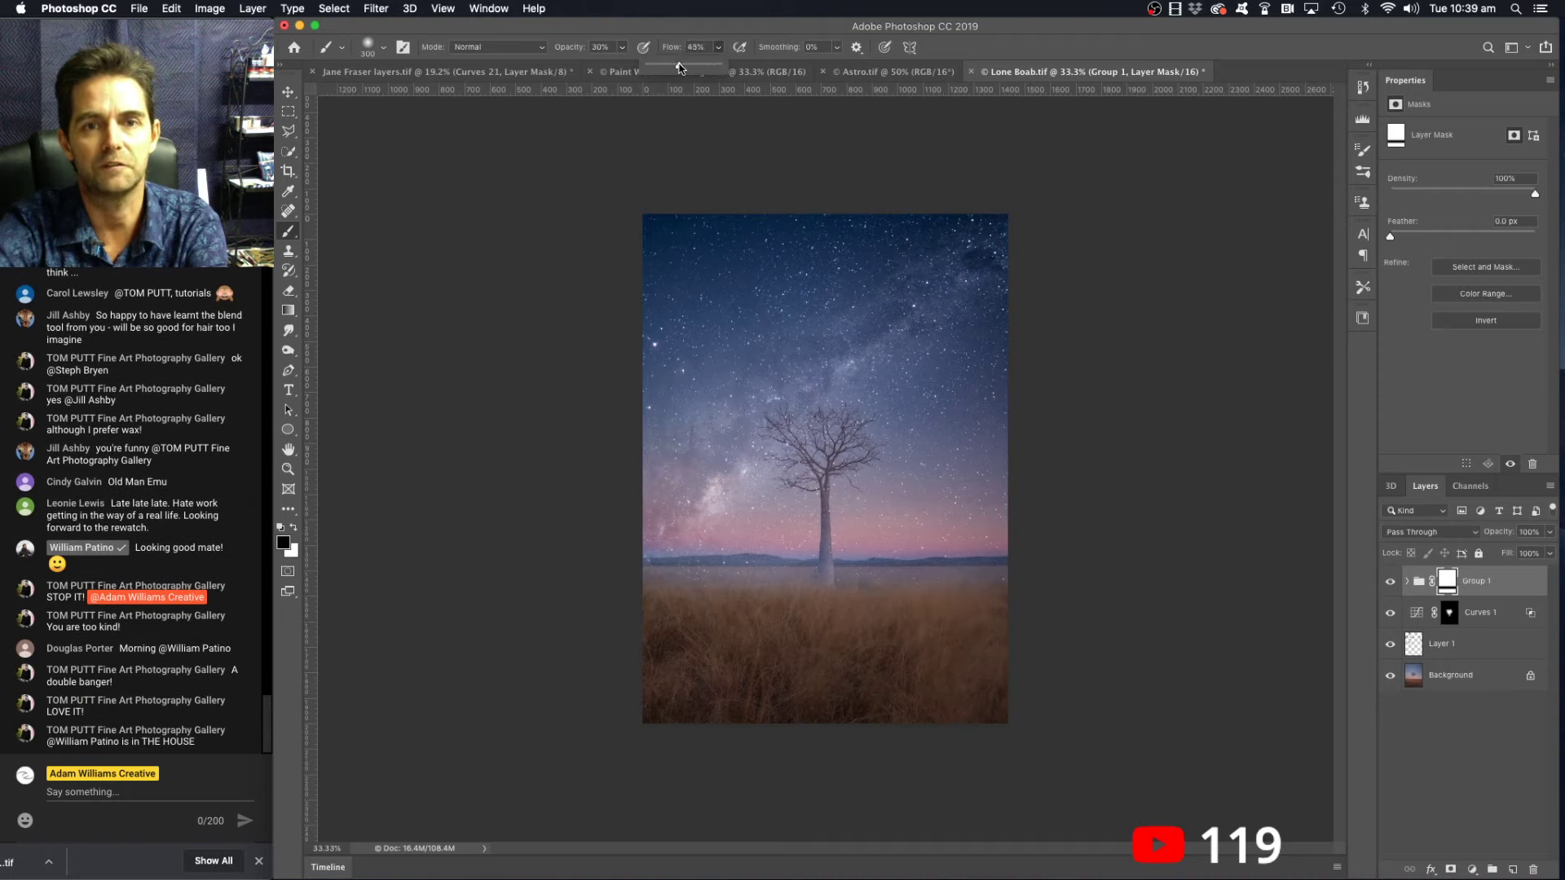
{"action": "left_click_drag", "start_coordinate": [680, 69], "coordinate": [684, 69]}
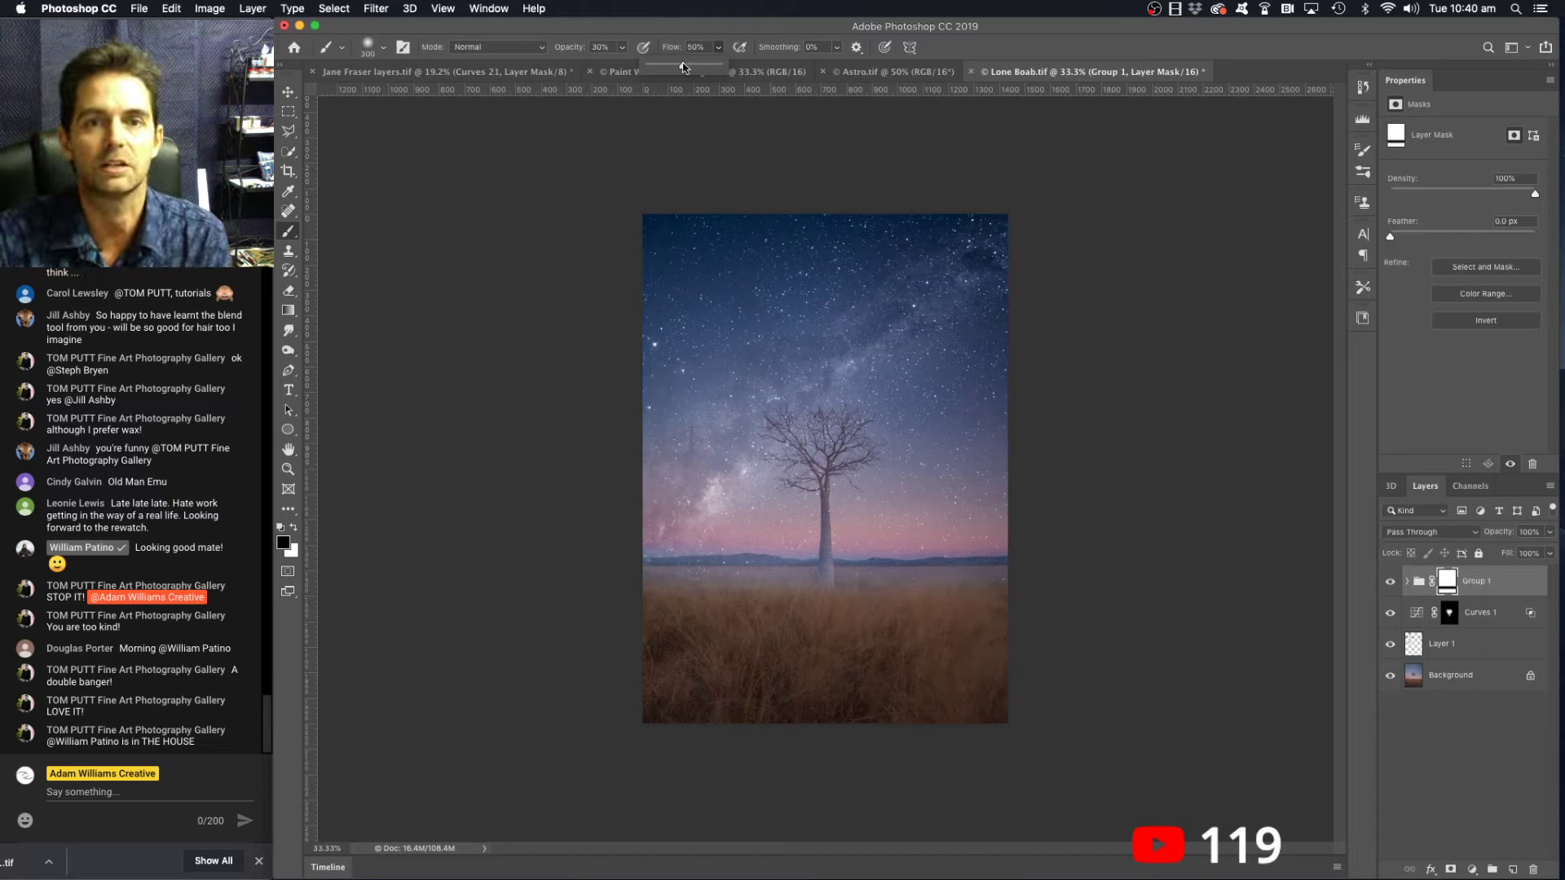
{"action": "left_click", "coordinate": [687, 34]}
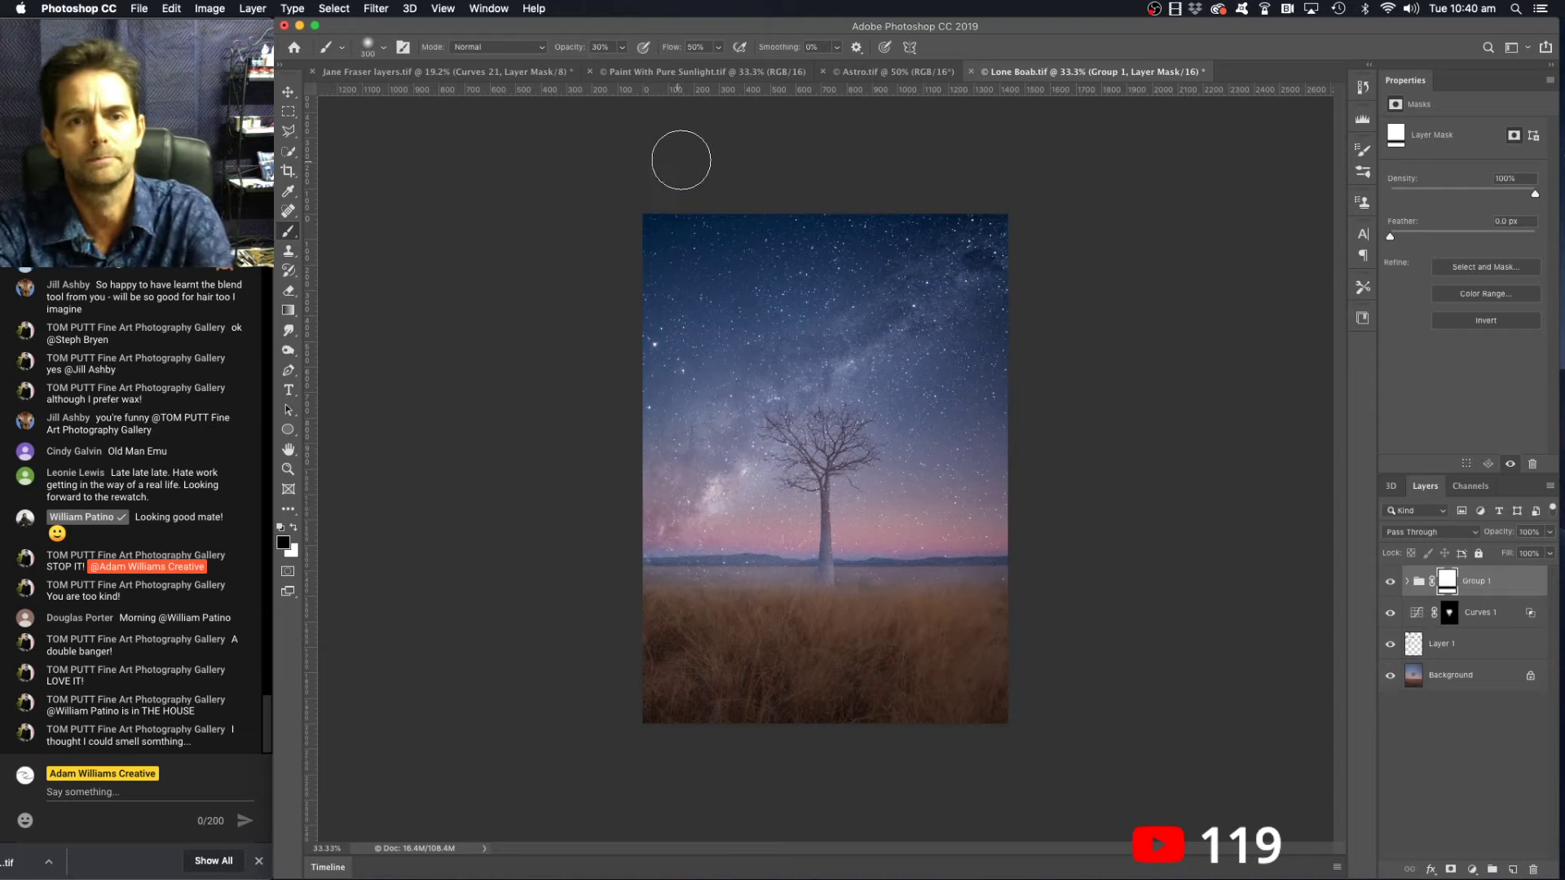
{"action": "key", "text": "bracketright"}
{"action": "key", "text": "bracketright"}
{"action": "key", "text": "bracketright"}
{"action": "key", "text": "bracketright"}
{"action": "key", "text": "bracketright"}
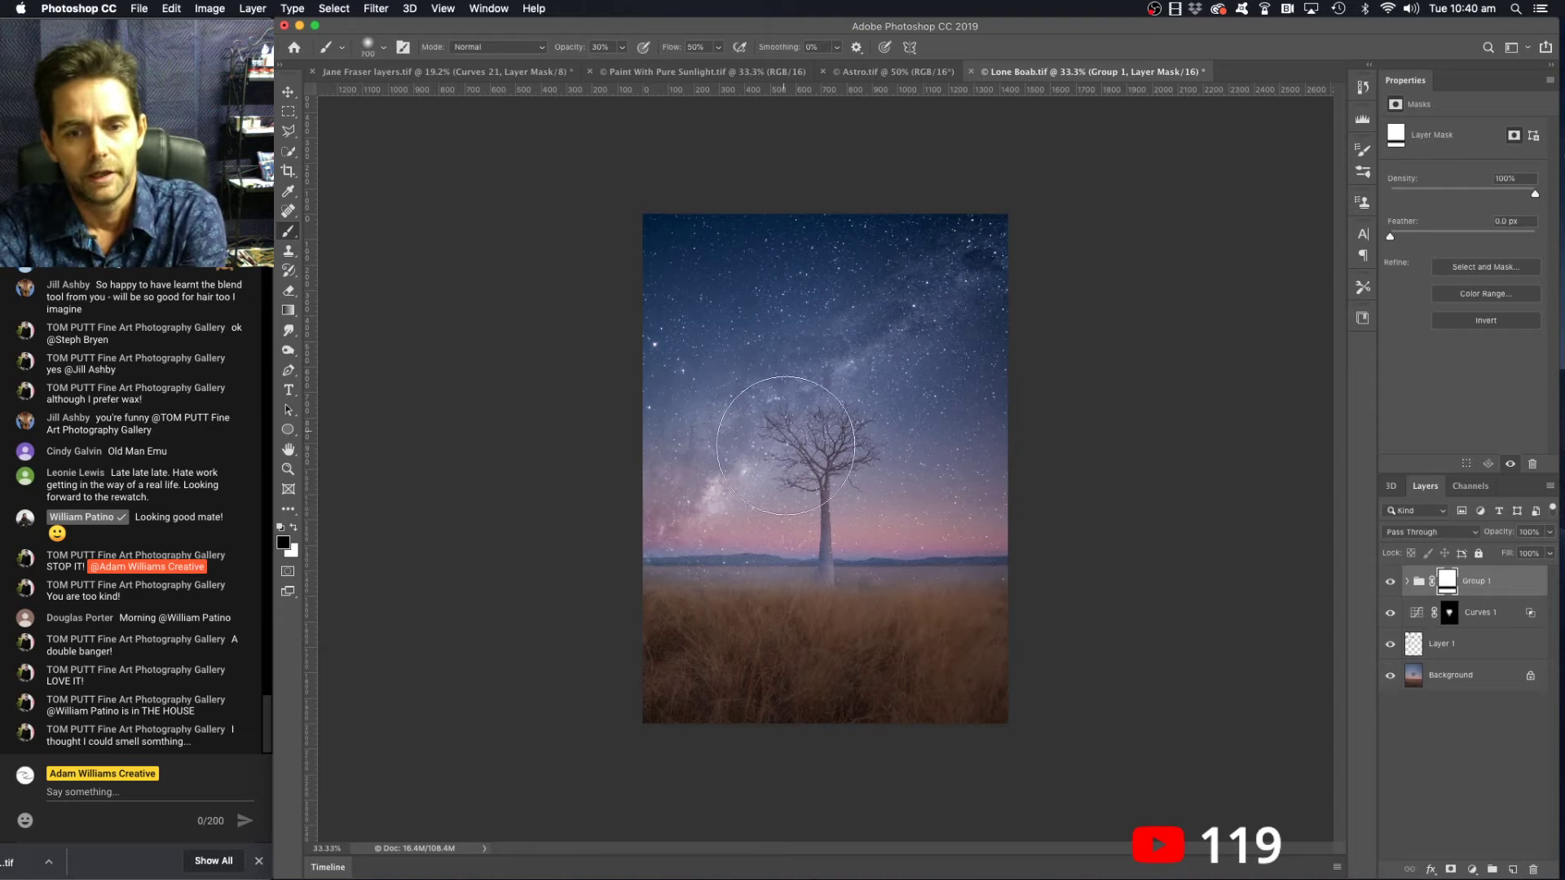
{"action": "key", "text": "bracketleft"}
{"action": "key", "text": "bracketleft"}
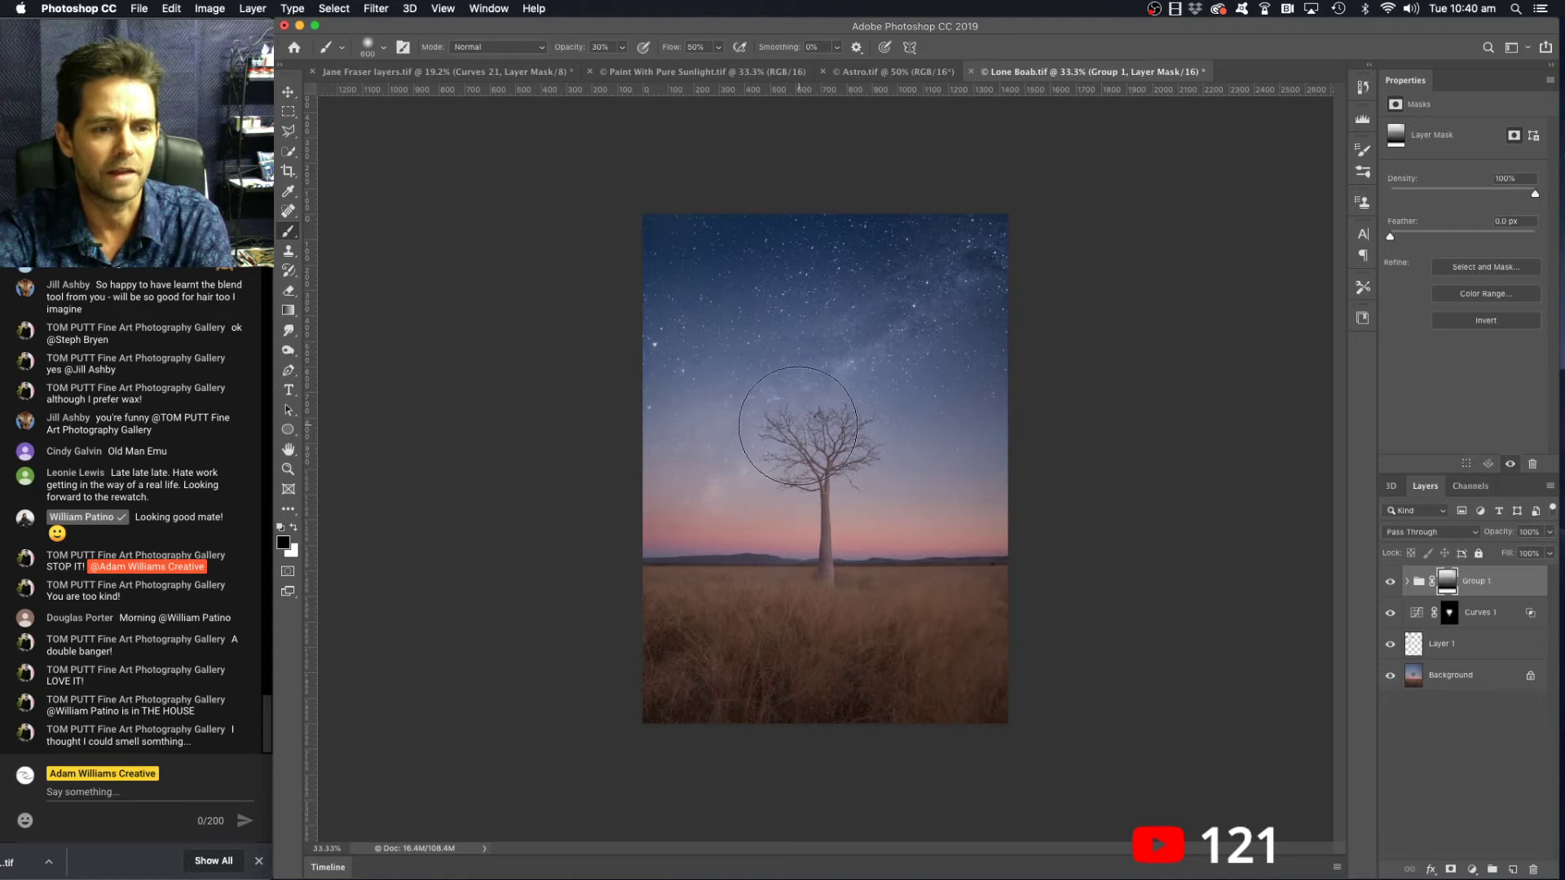
- Paint white on the group mask to bring back some low-sky stars, finishing with a 400 px brush at 18% opacity
{"action": "key", "text": "x"}
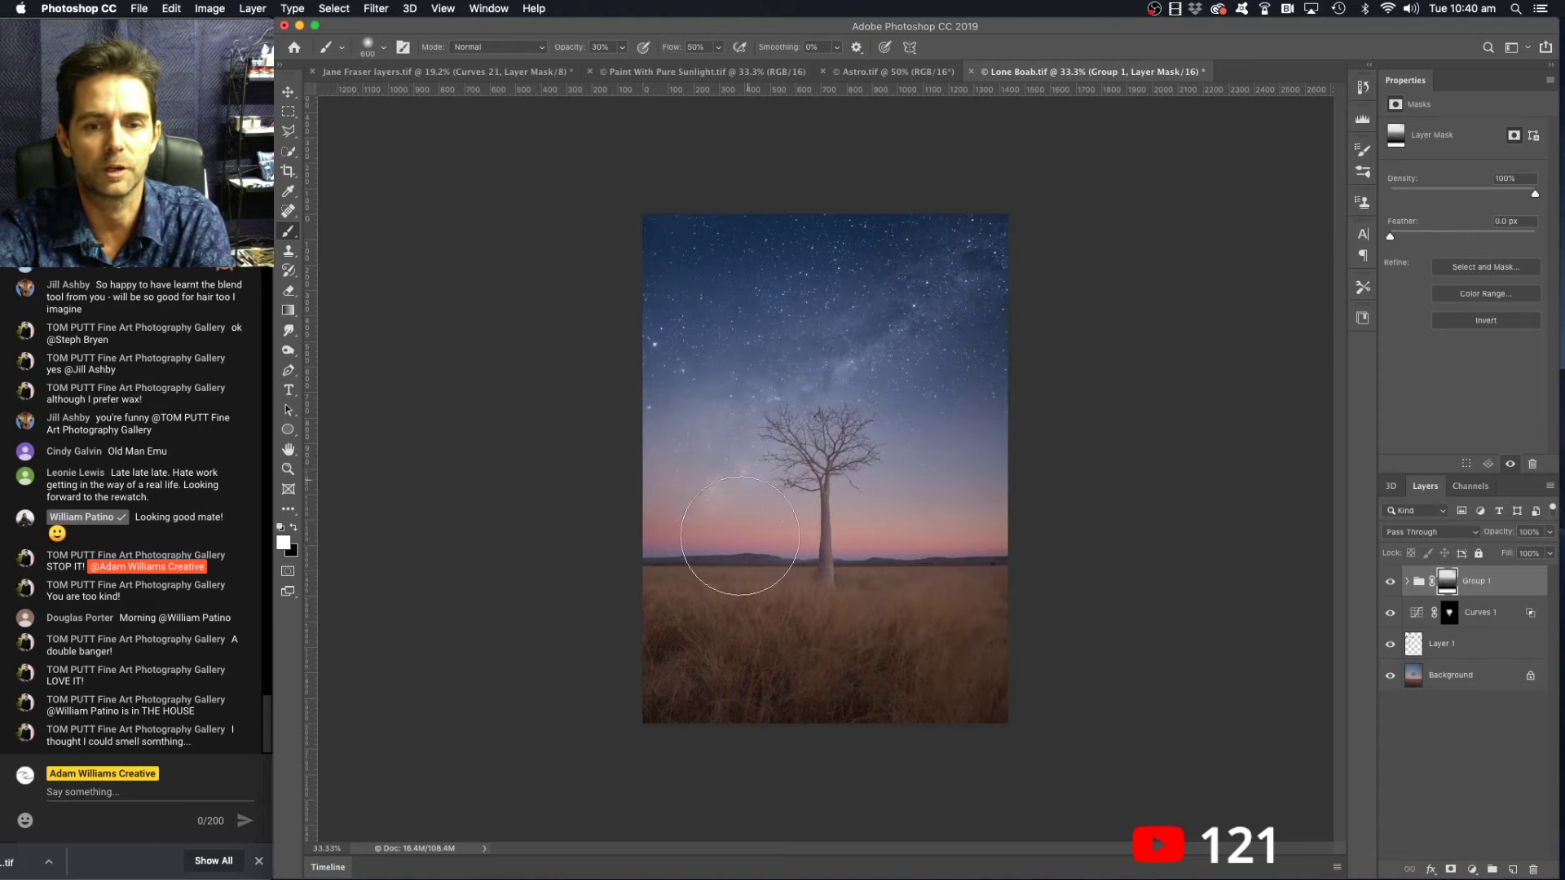
{"action": "key", "text": "x"}
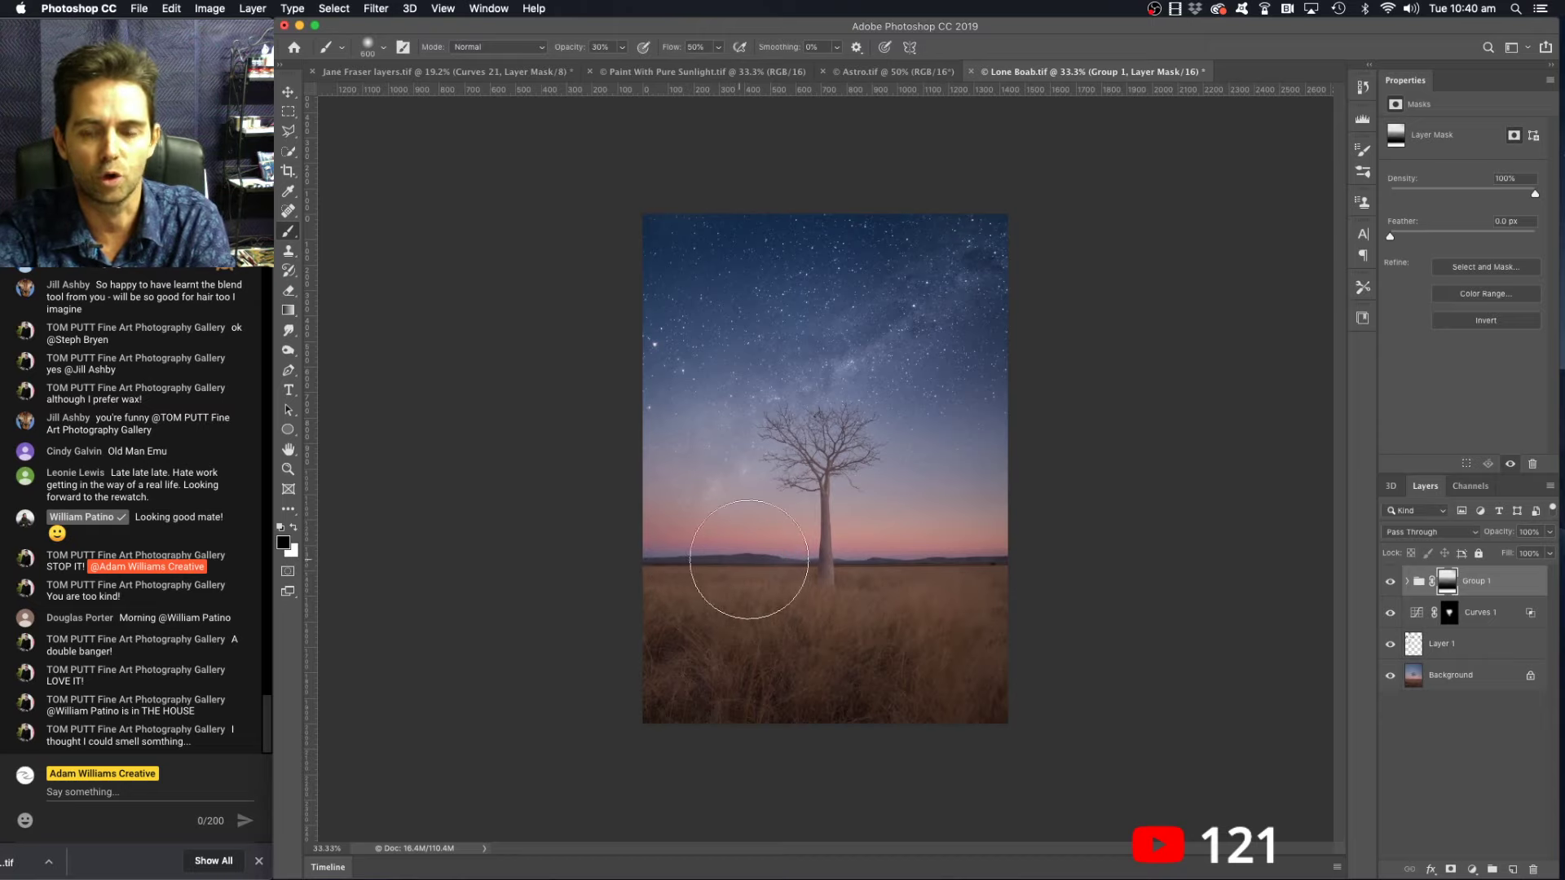
{"action": "key", "text": "x"}
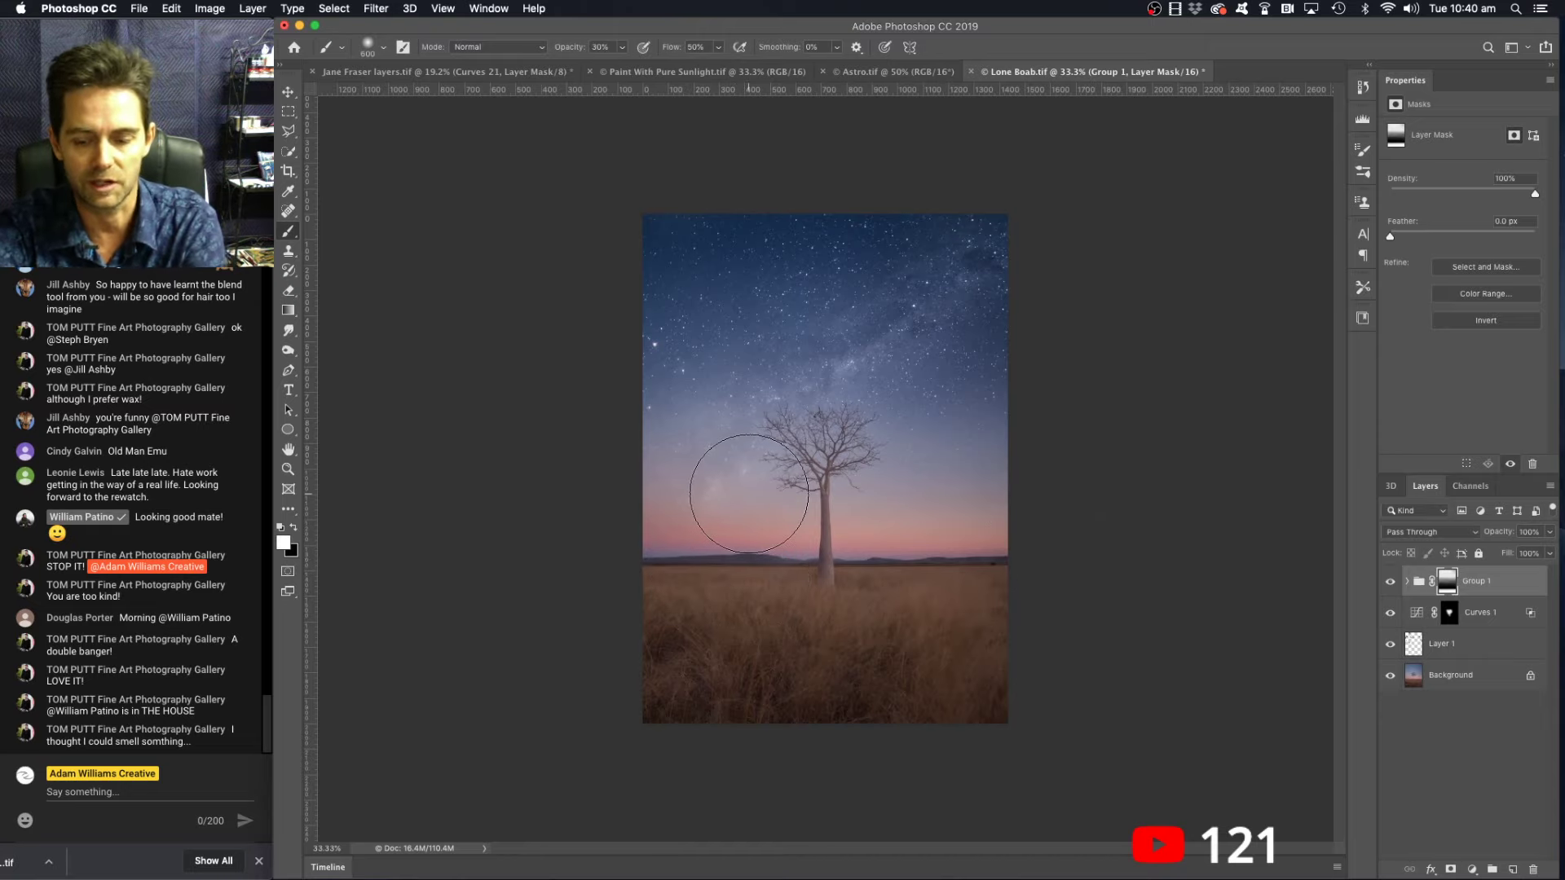
{"action": "key", "text": "bracketleft"}
{"action": "key", "text": "bracketleft"}
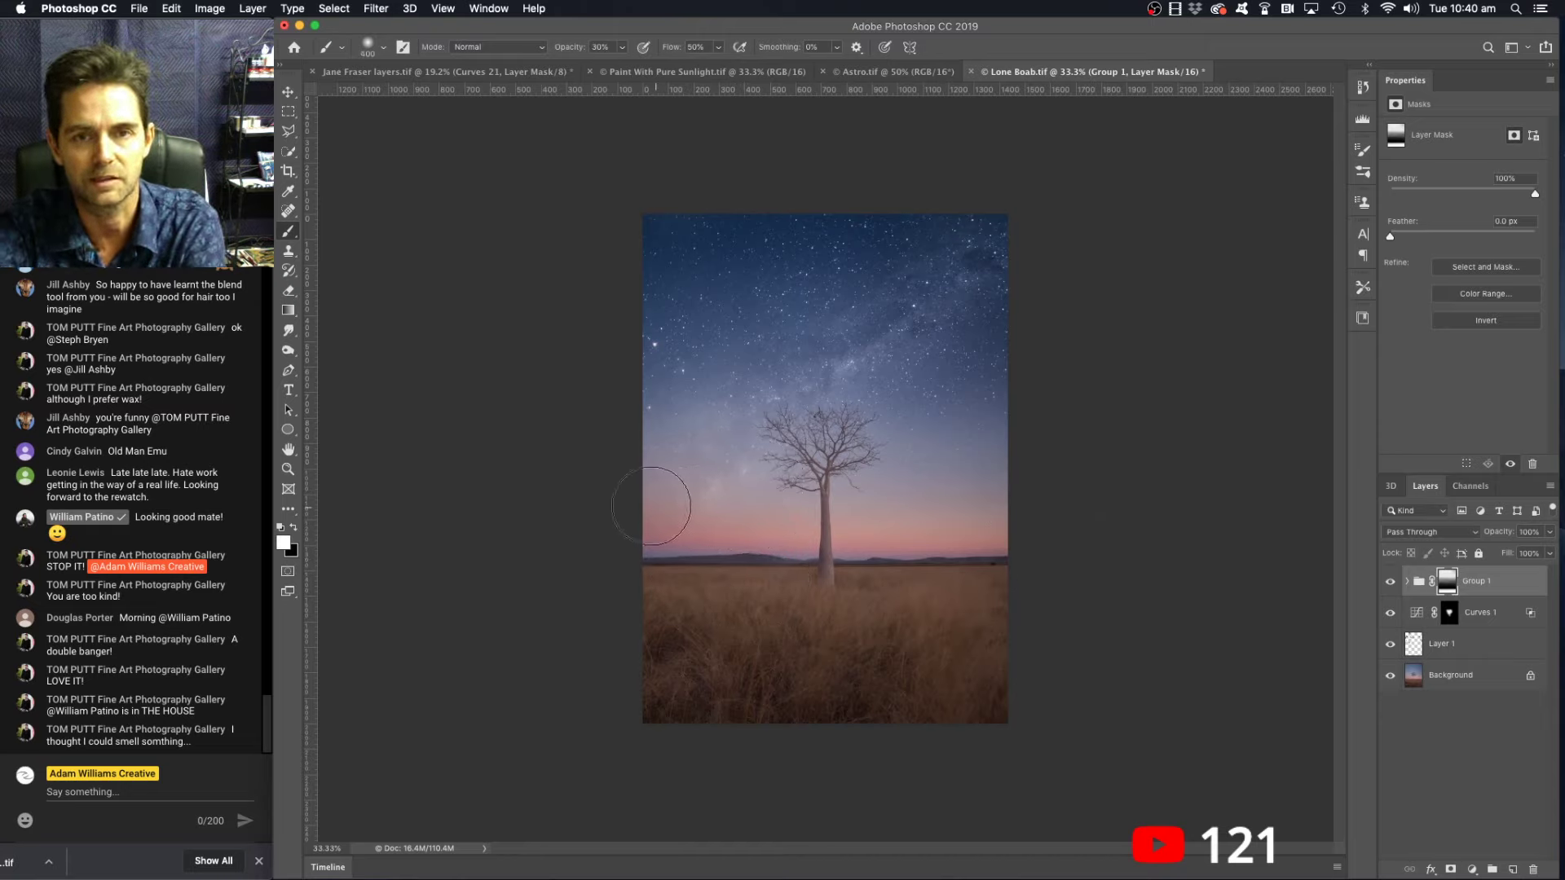
{"action": "left_click_drag", "start_coordinate": [622, 47], "coordinate": [613, 62]}
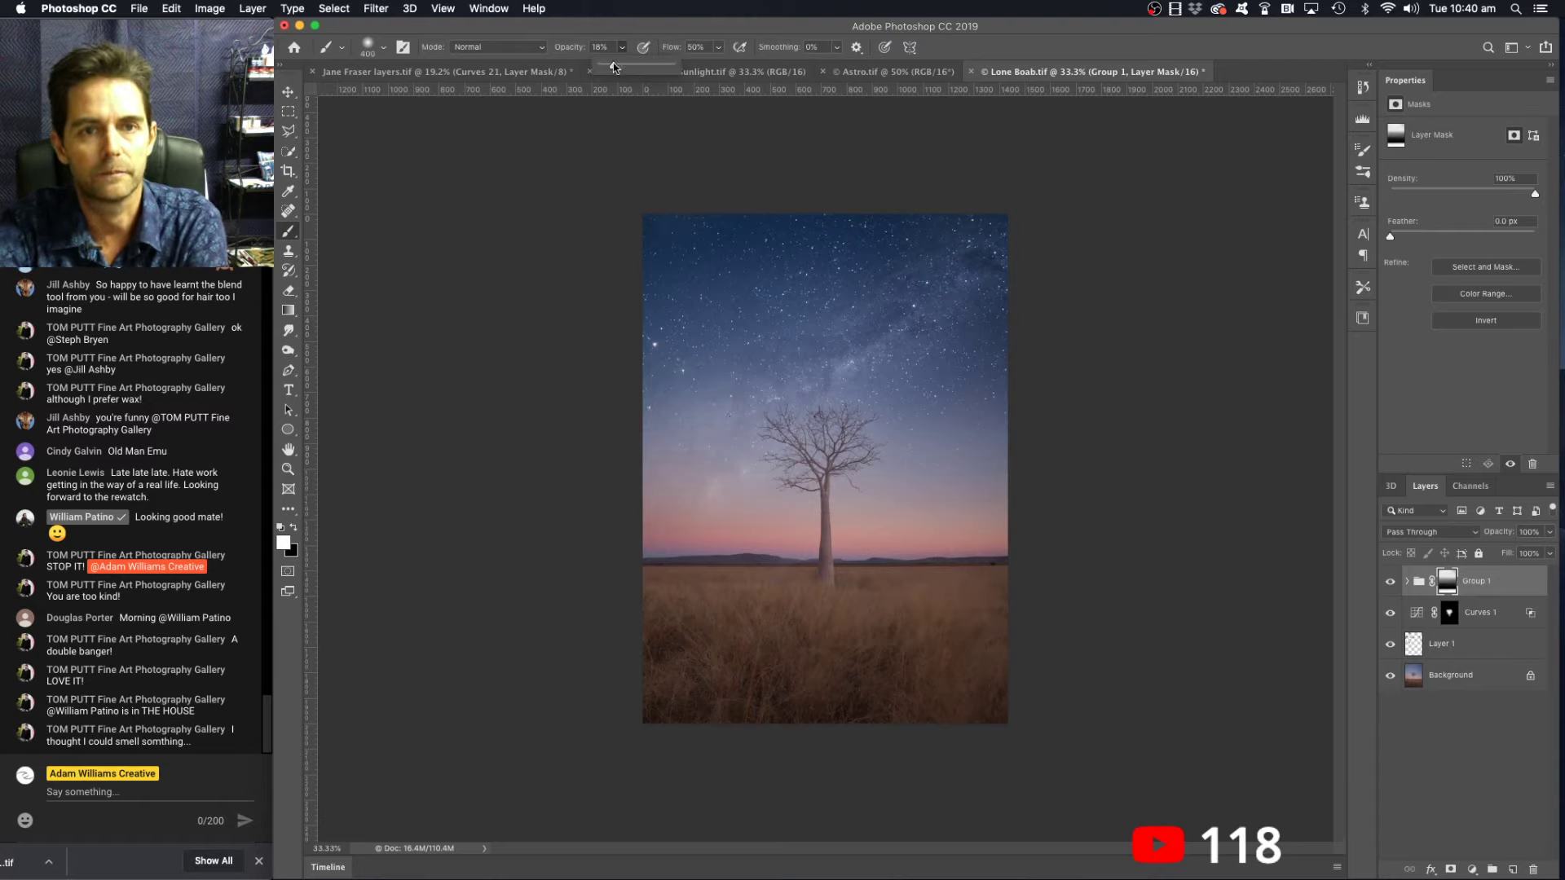
{"action": "left_click_drag", "start_coordinate": [661, 511], "coordinate": [1093, 518]}
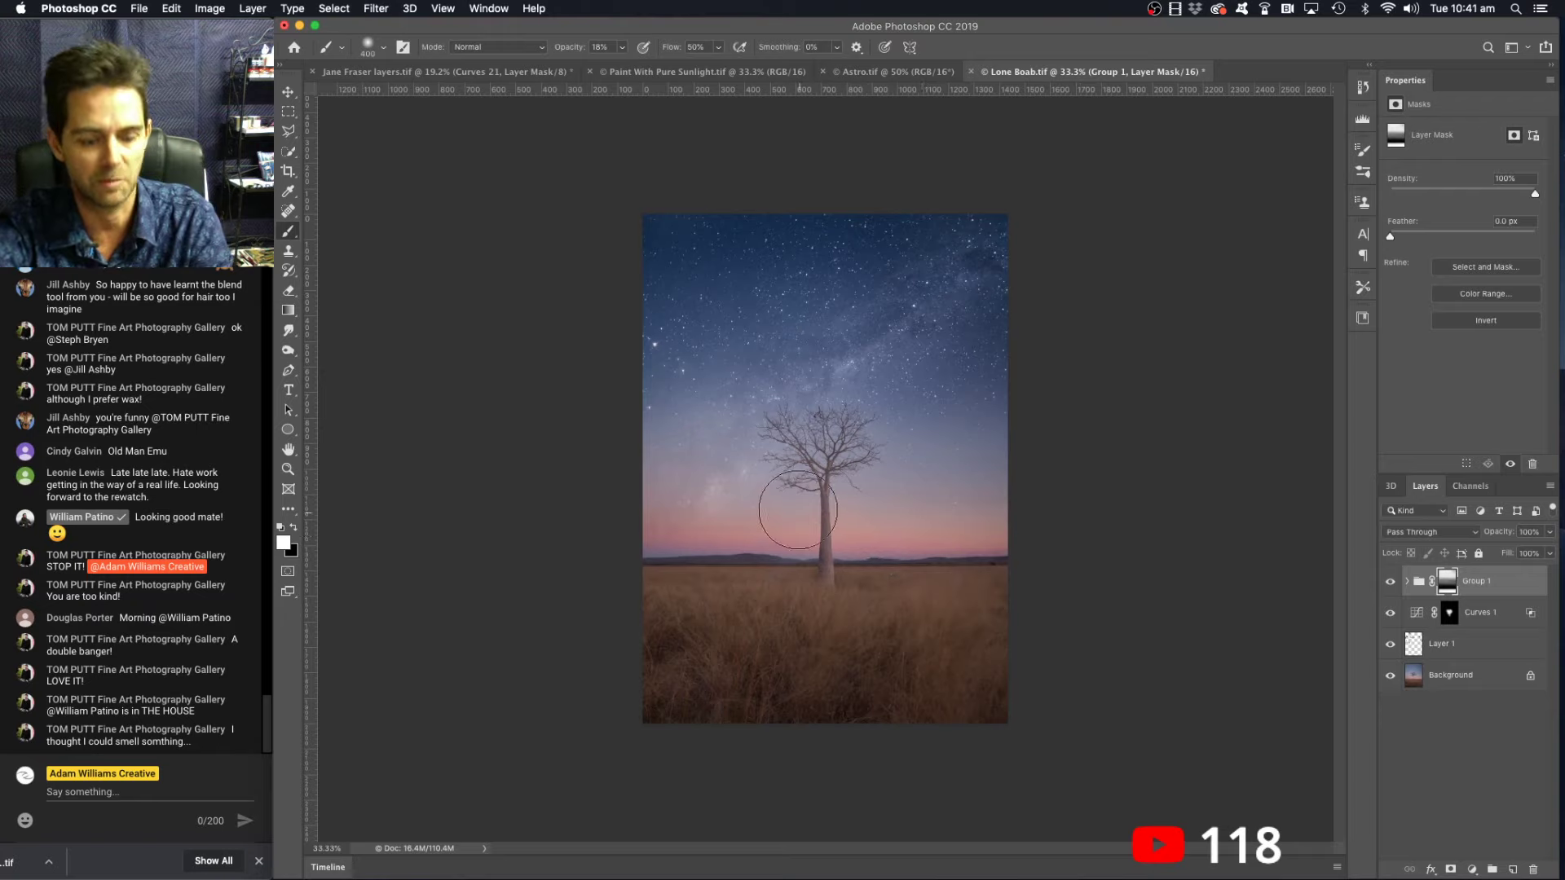
- Paint black across the lower sky on the group mask with a 700 px brush to soften the stars above the horizon
{"action": "key", "text": "x"}
{"action": "key", "text": "bracketright"}
{"action": "key", "text": "bracketright"}
{"action": "key", "text": "bracketright"}
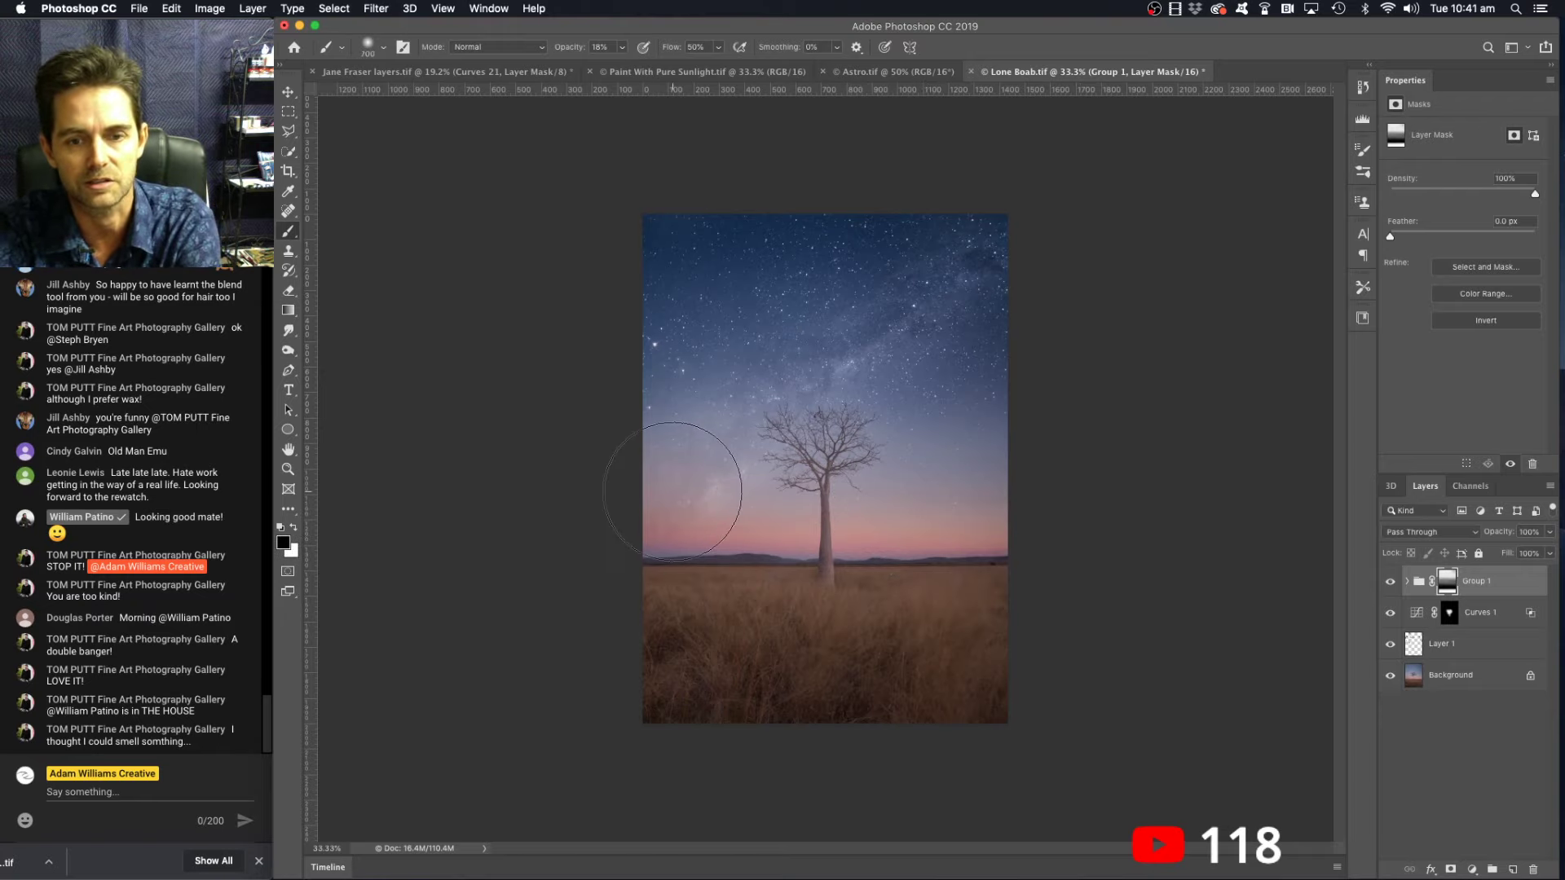
{"action": "mouse_move", "coordinate": [673, 492]}
{"action": "left_mouse_down"}
{"action": "mouse_move", "coordinate": [700, 476]}
{"action": "mouse_move", "coordinate": [790, 507]}
{"action": "mouse_move", "coordinate": [1000, 499]}
{"action": "left_mouse_up"}
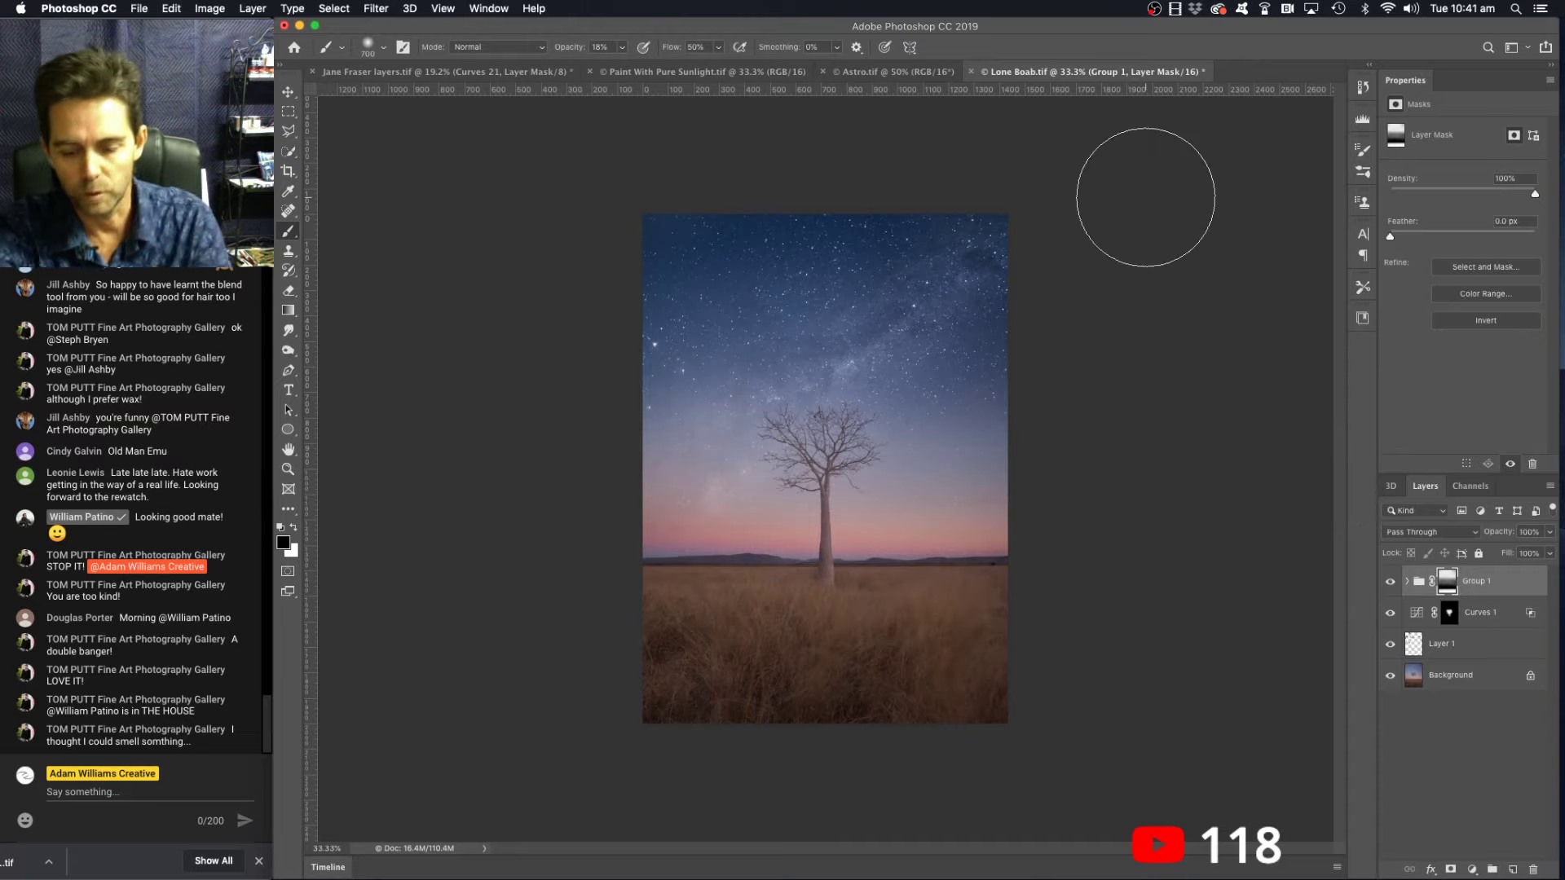
- Remove the stars over the tree trunk by painting black on the group mask with a 20 px brush at about 49% opacity
{"action": "key", "text": "super+equal"}
{"action": "key", "text": "super+equal"}
{"action": "key", "text": "super+equal"}
{"action": "key", "text": "super+equal"}
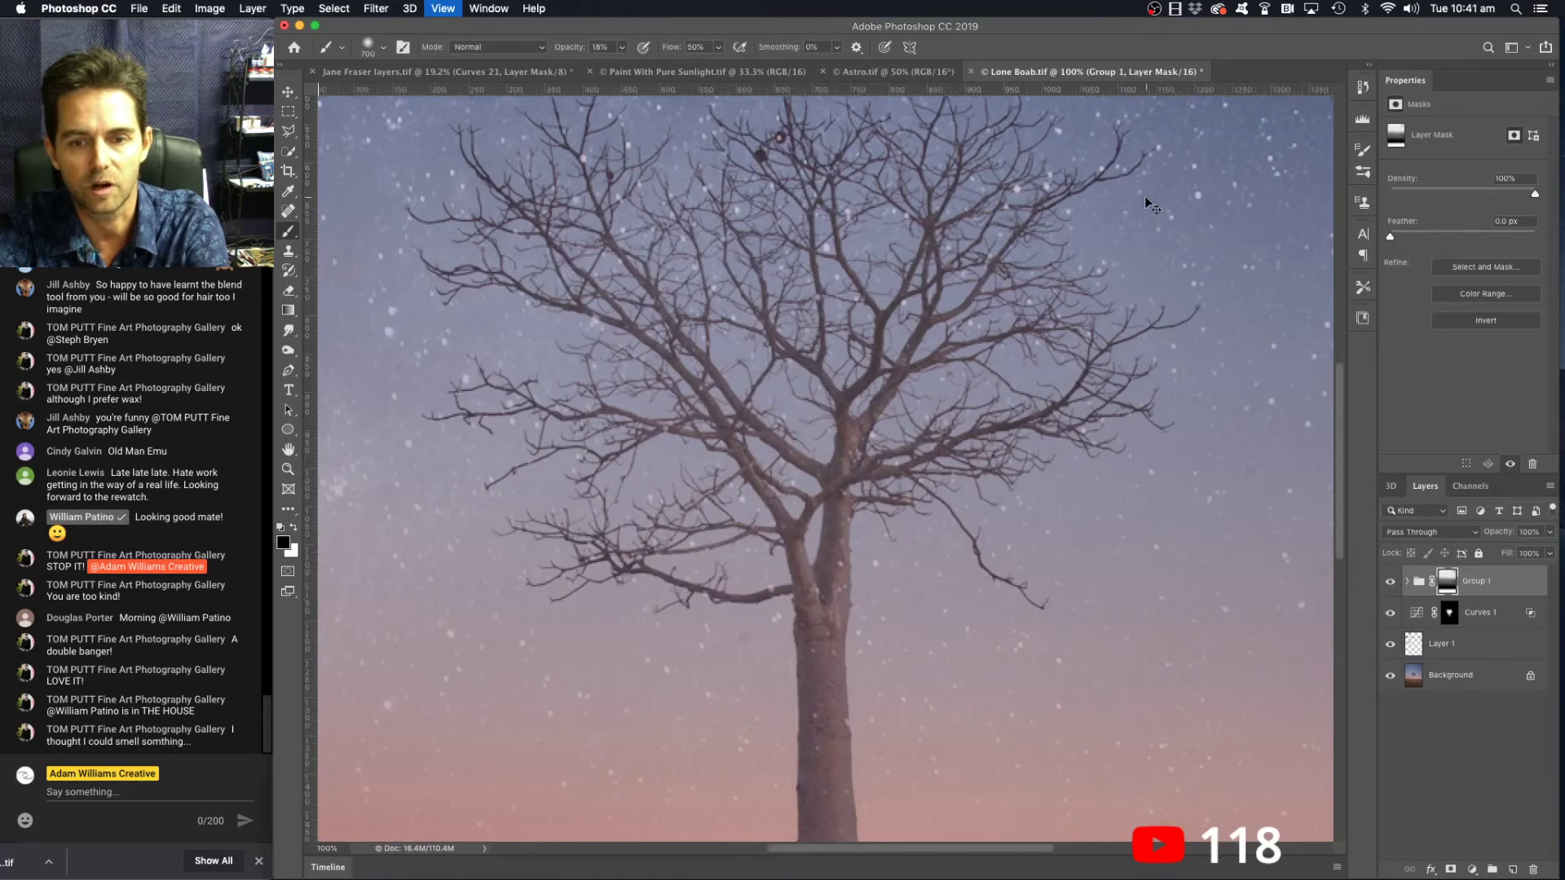
{"action": "scroll", "coordinate": [1001, 342], "scroll_direction": "down", "scroll_amount": 3}
{"action": "scroll", "coordinate": [1007, 326], "scroll_direction": "up", "scroll_amount": 5}
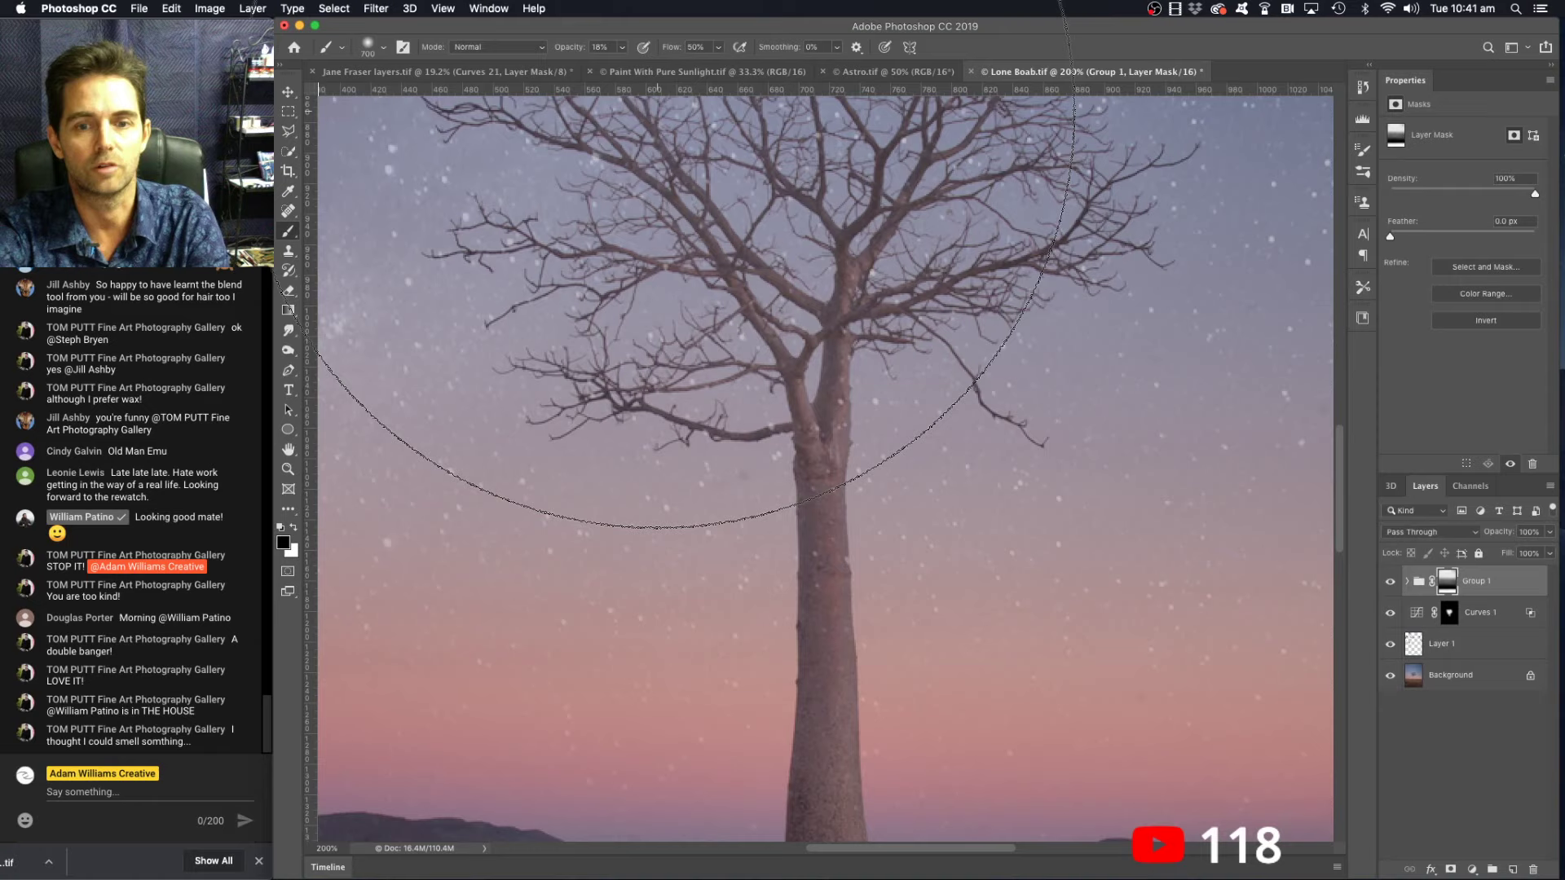
{"action": "left_click", "coordinate": [622, 48]}
{"action": "left_click_drag", "start_coordinate": [633, 70], "coordinate": [644, 69]}
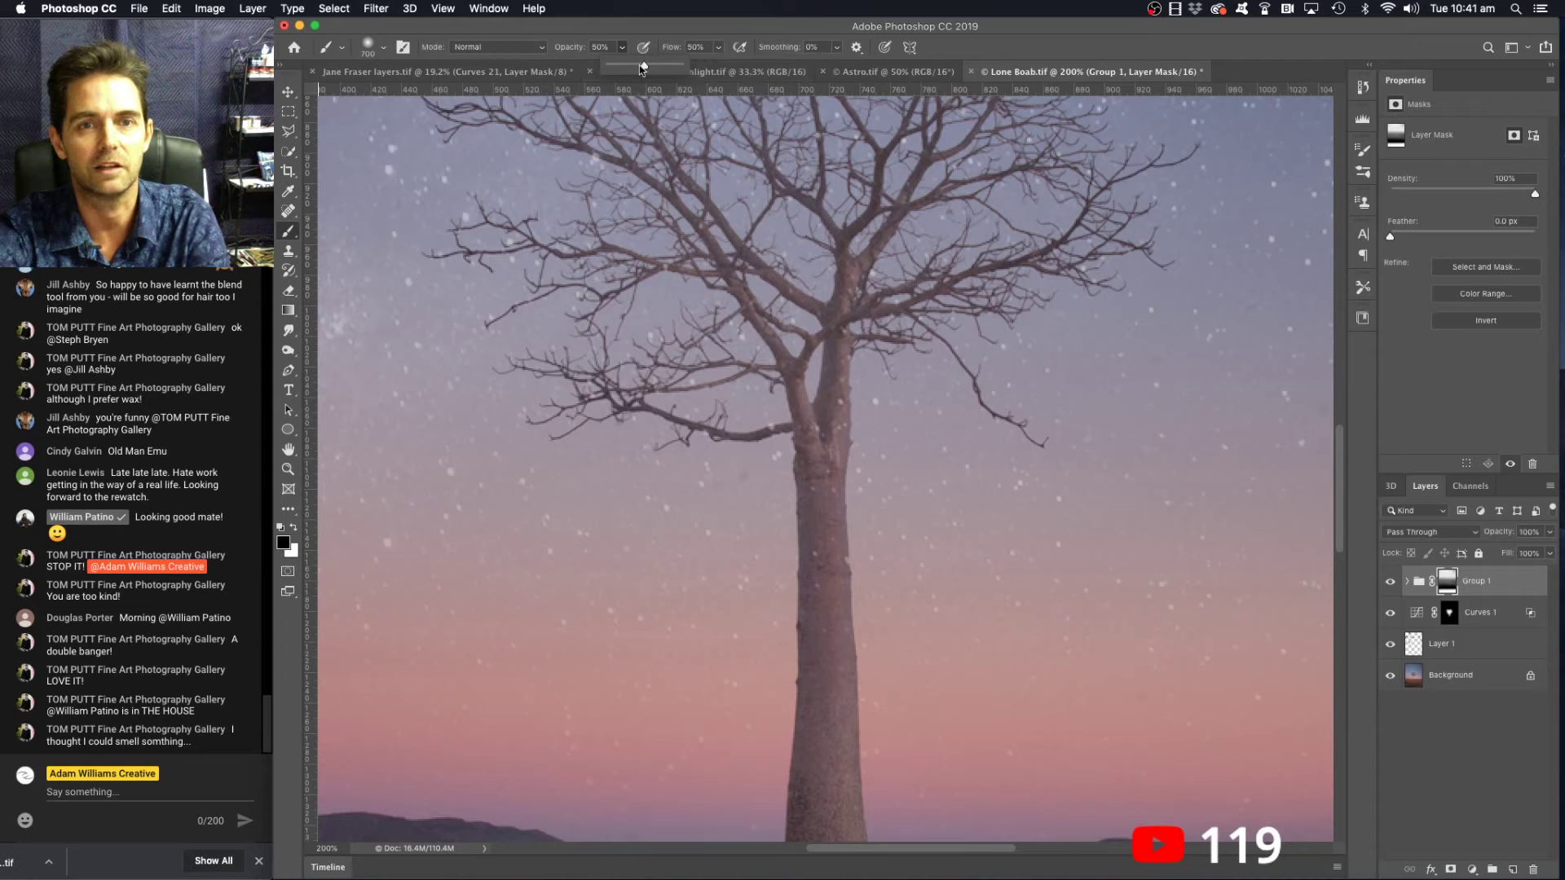
{"action": "left_click_drag", "start_coordinate": [643, 69], "coordinate": [641, 70]}
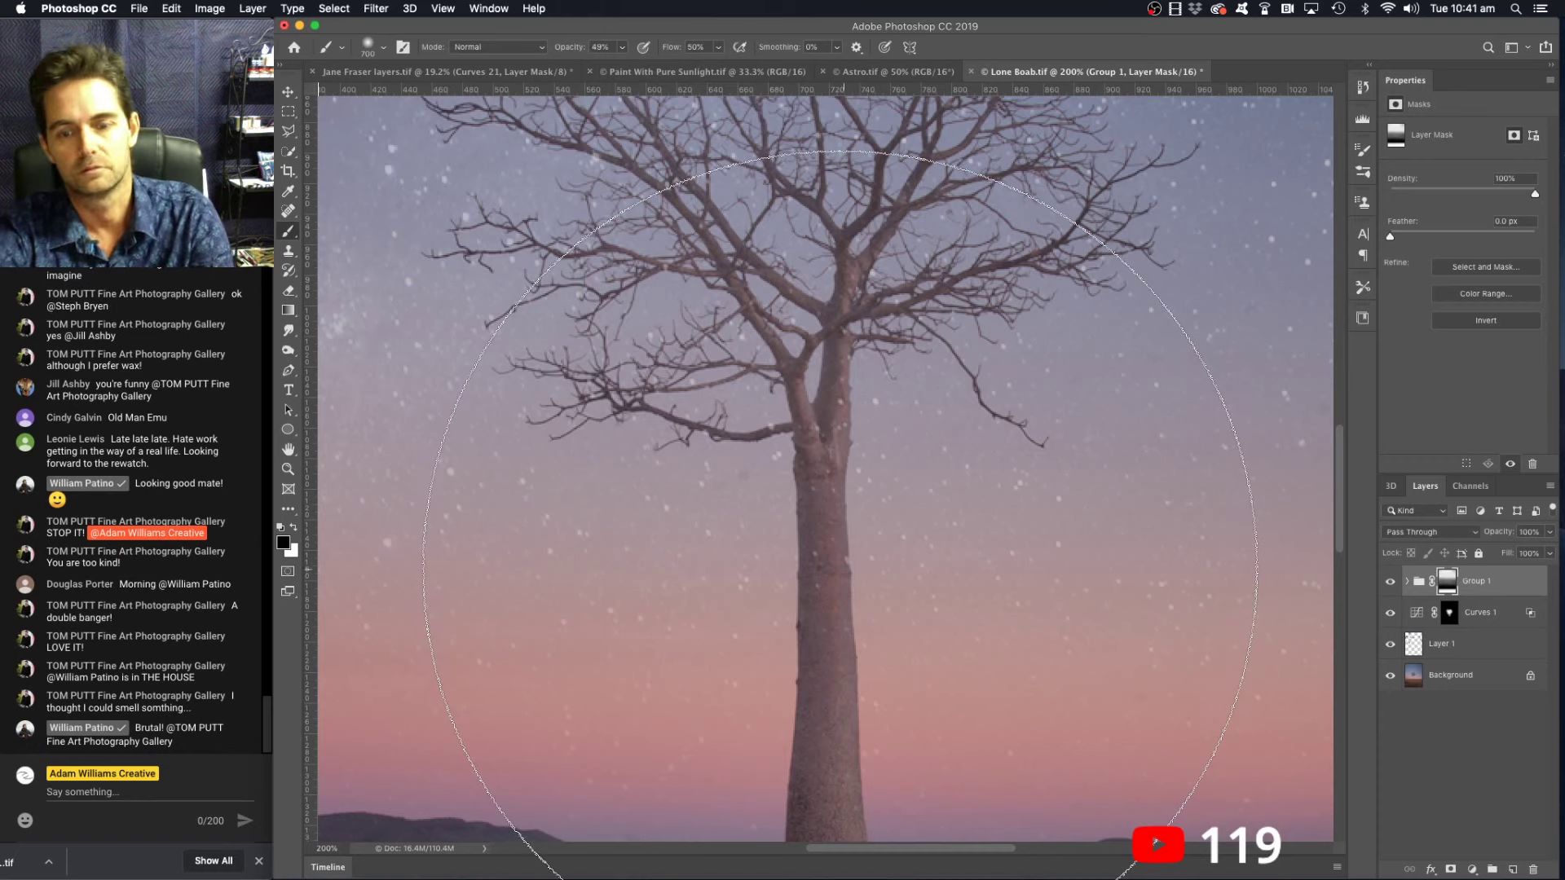
{"action": "key", "text": "bracketleft"}
{"action": "key", "text": "bracketleft"}
{"action": "key", "text": "bracketleft"}
{"action": "key", "text": "bracketleft"}
{"action": "key", "text": "bracketleft"}
{"action": "key", "text": "bracketleft"}
{"action": "key", "text": "bracketleft"}
{"action": "key", "text": "bracketleft"}
{"action": "key", "text": "bracketleft"}
{"action": "key", "text": "bracketleft"}
{"action": "key", "text": "bracketleft"}
{"action": "key", "text": "bracketleft"}
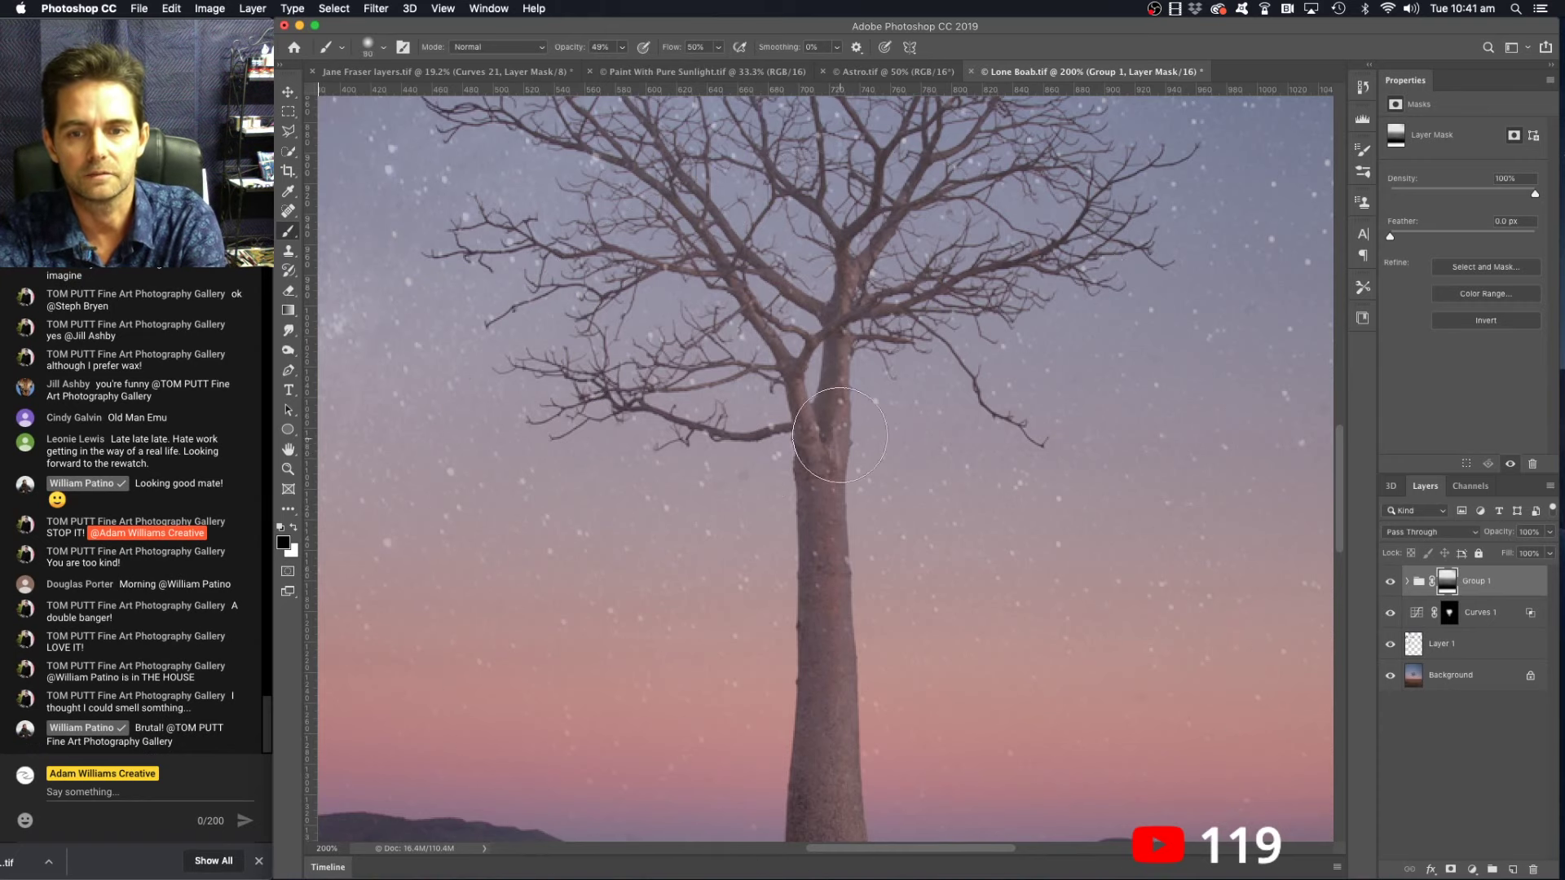
{"action": "key", "text": "bracketleft"}
{"action": "key", "text": "bracketleft"}
{"action": "key", "text": "bracketleft"}
{"action": "key", "text": "bracketleft"}
{"action": "key", "text": "bracketleft"}
{"action": "key", "text": "bracketleft"}
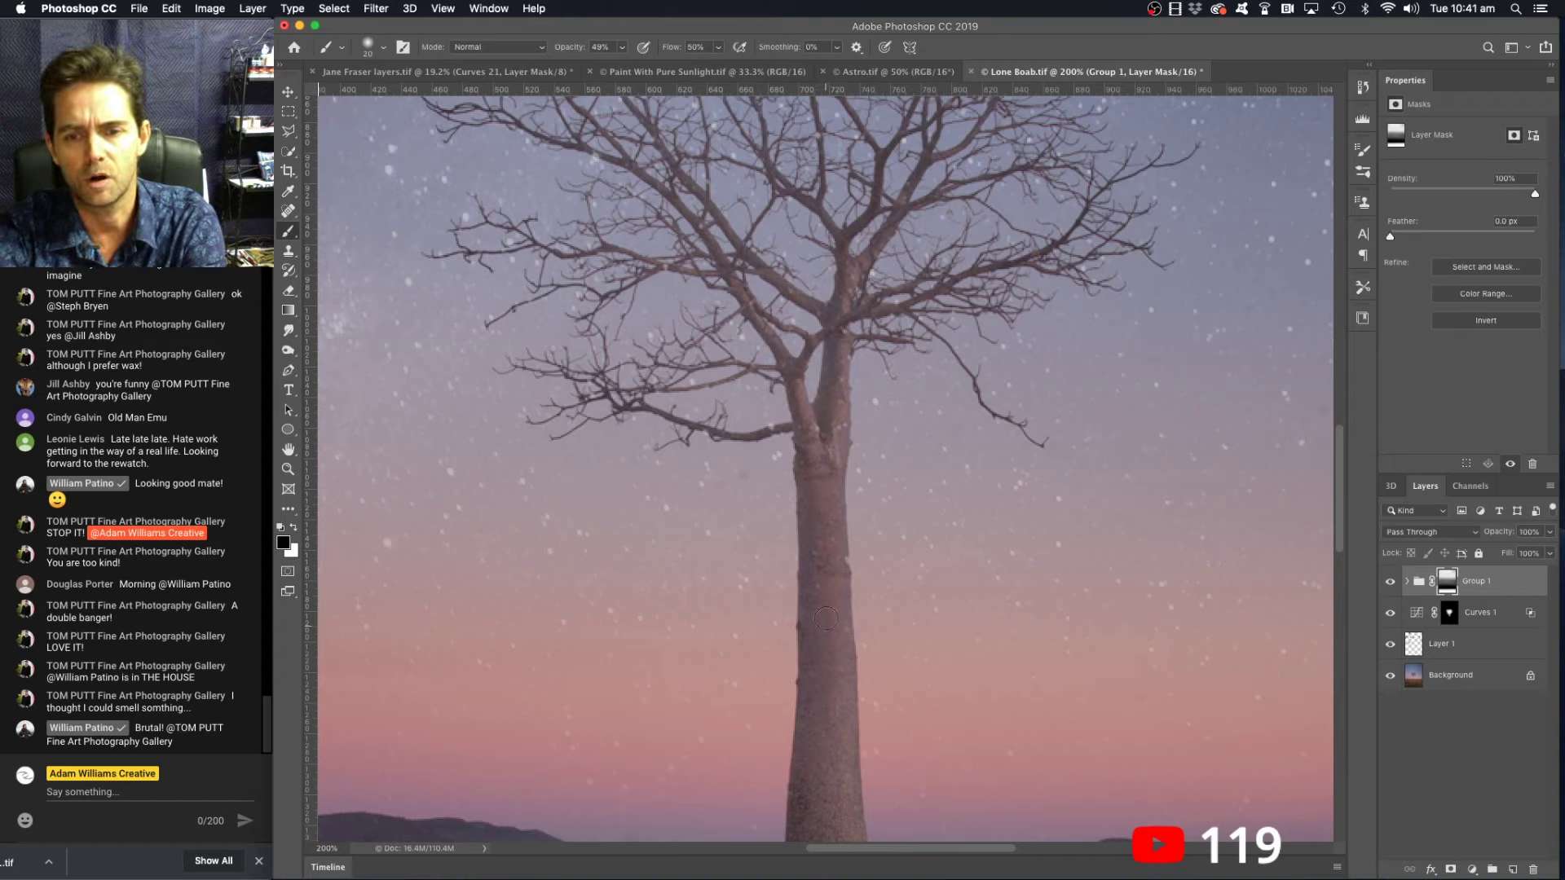
{"action": "scroll", "coordinate": [817, 747], "scroll_direction": "down", "scroll_amount": 5}
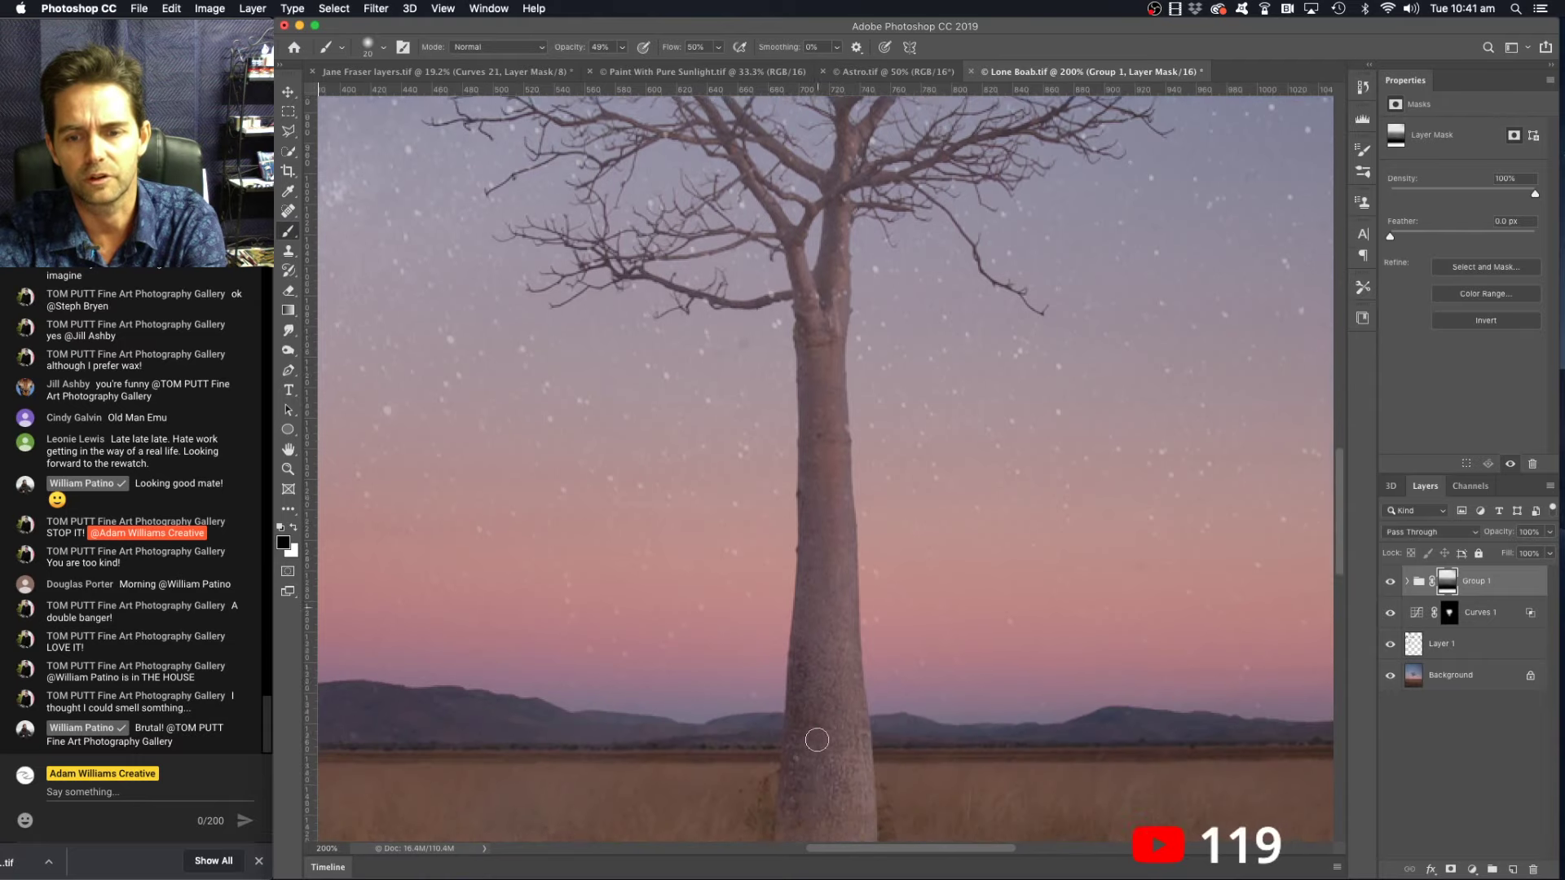
{"action": "scroll", "coordinate": [833, 742], "scroll_direction": "up", "scroll_amount": 10}
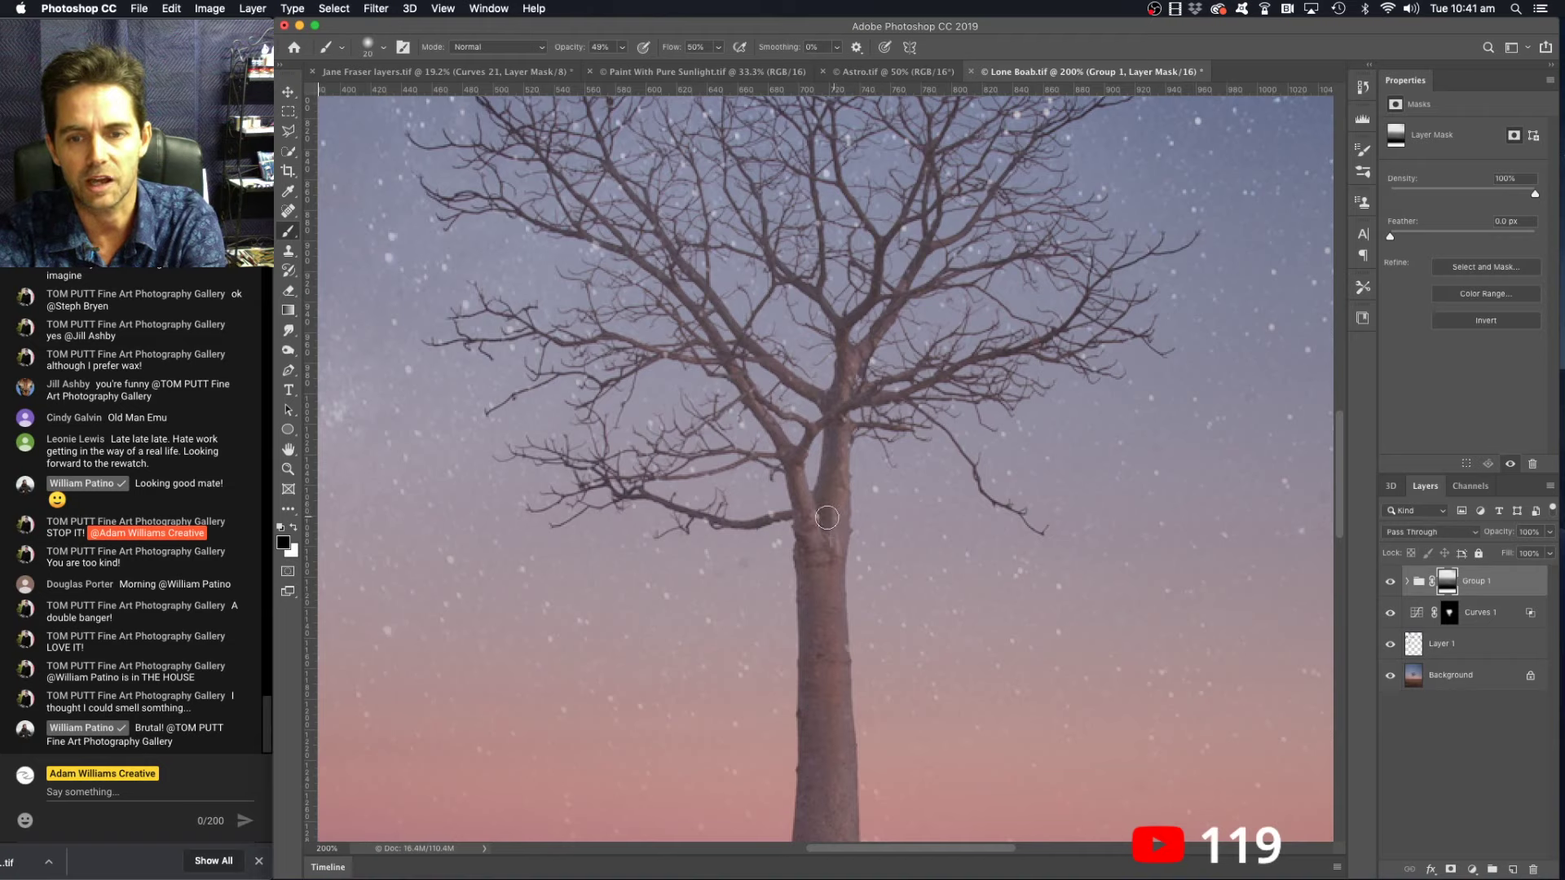
- Clear the haze and stars from the tree's branches on the group mask using a much finer black brush at 100% opacity and flow
{"action": "left_click", "coordinate": [622, 48]}
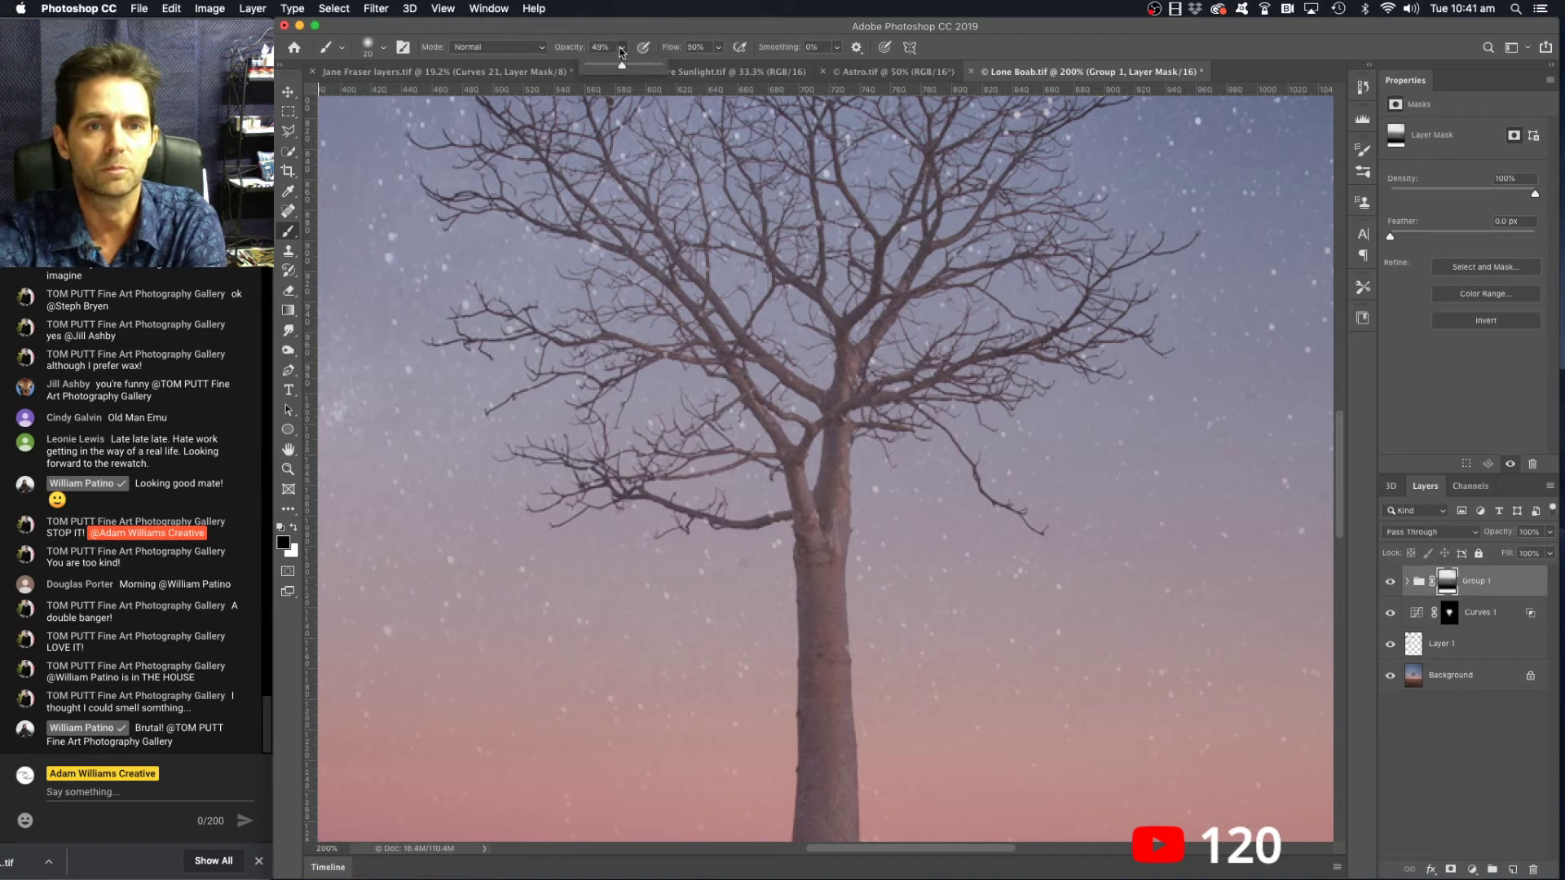
{"action": "left_click_drag", "start_coordinate": [621, 65], "coordinate": [760, 65]}
{"action": "left_click", "coordinate": [719, 48]}
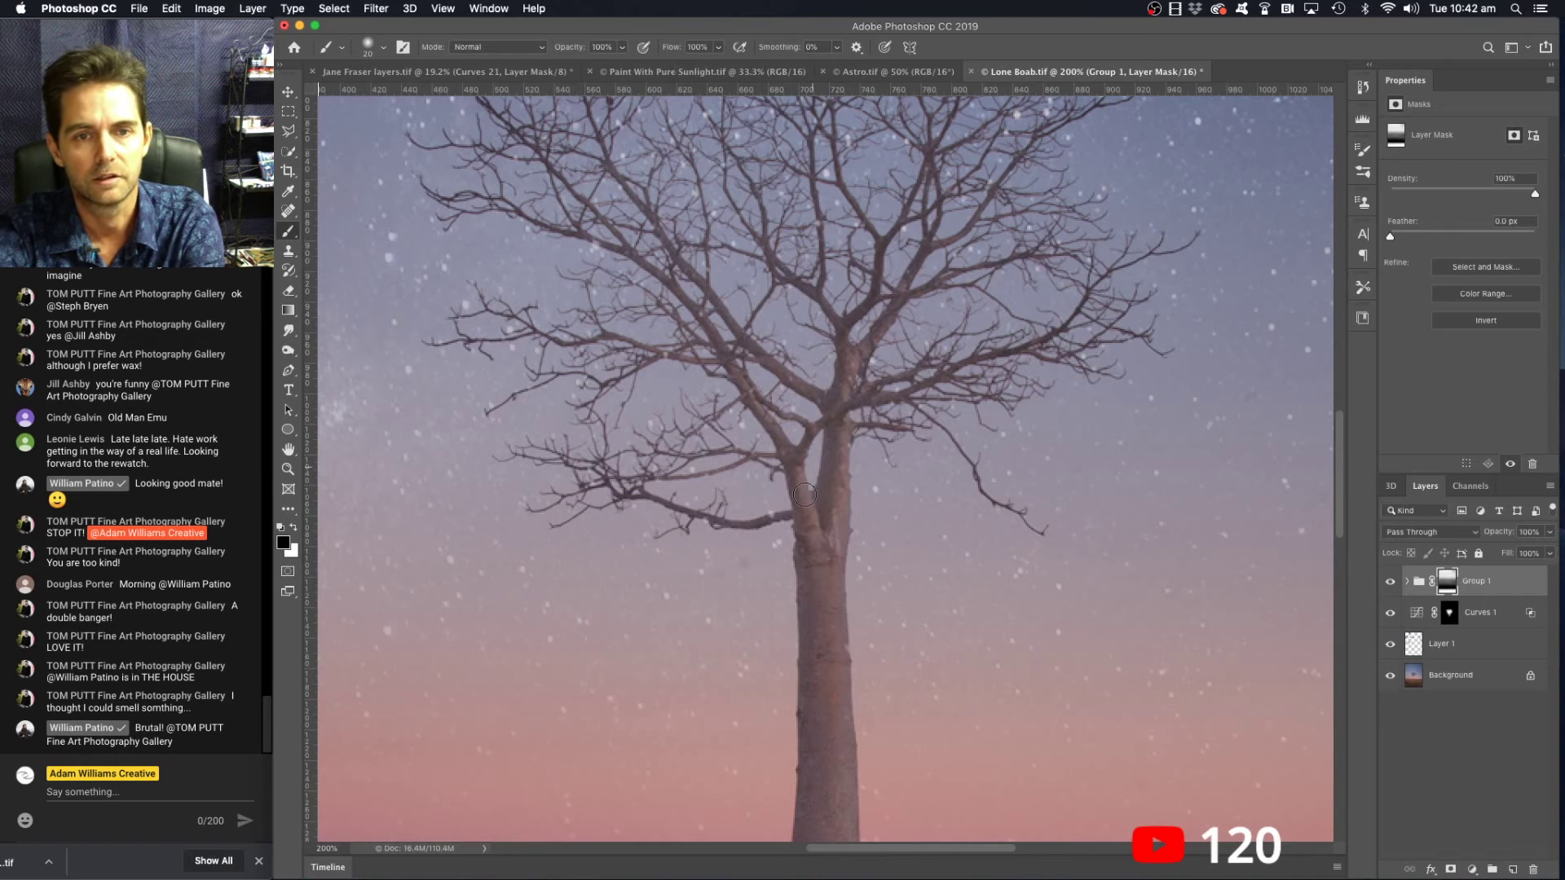
{"action": "scroll", "coordinate": [805, 494], "scroll_direction": "up", "scroll_amount": 4}
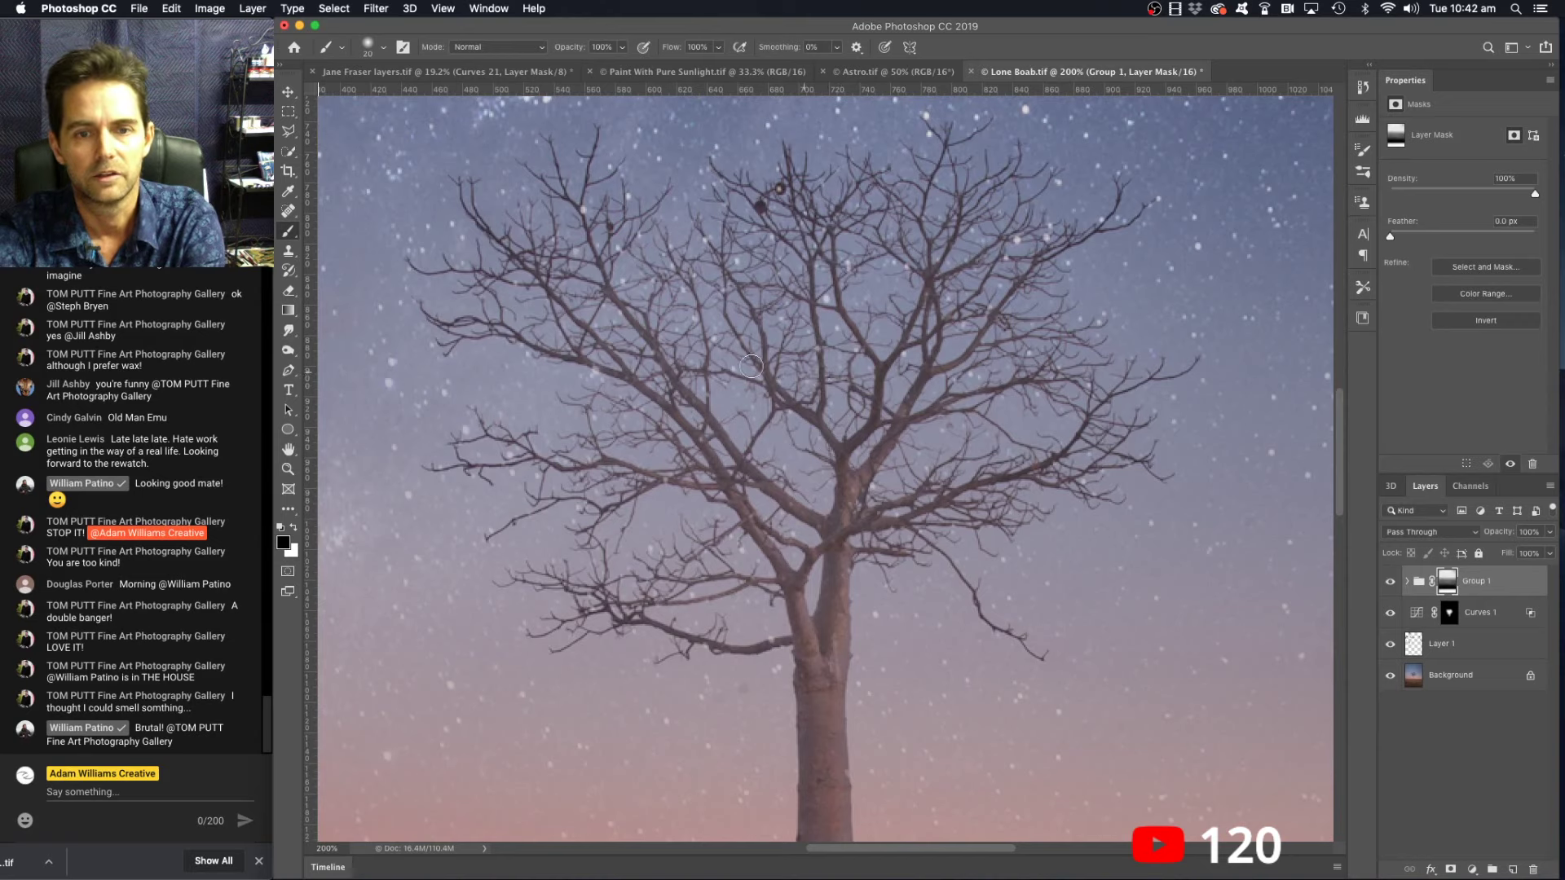
{"action": "key", "text": "p"}
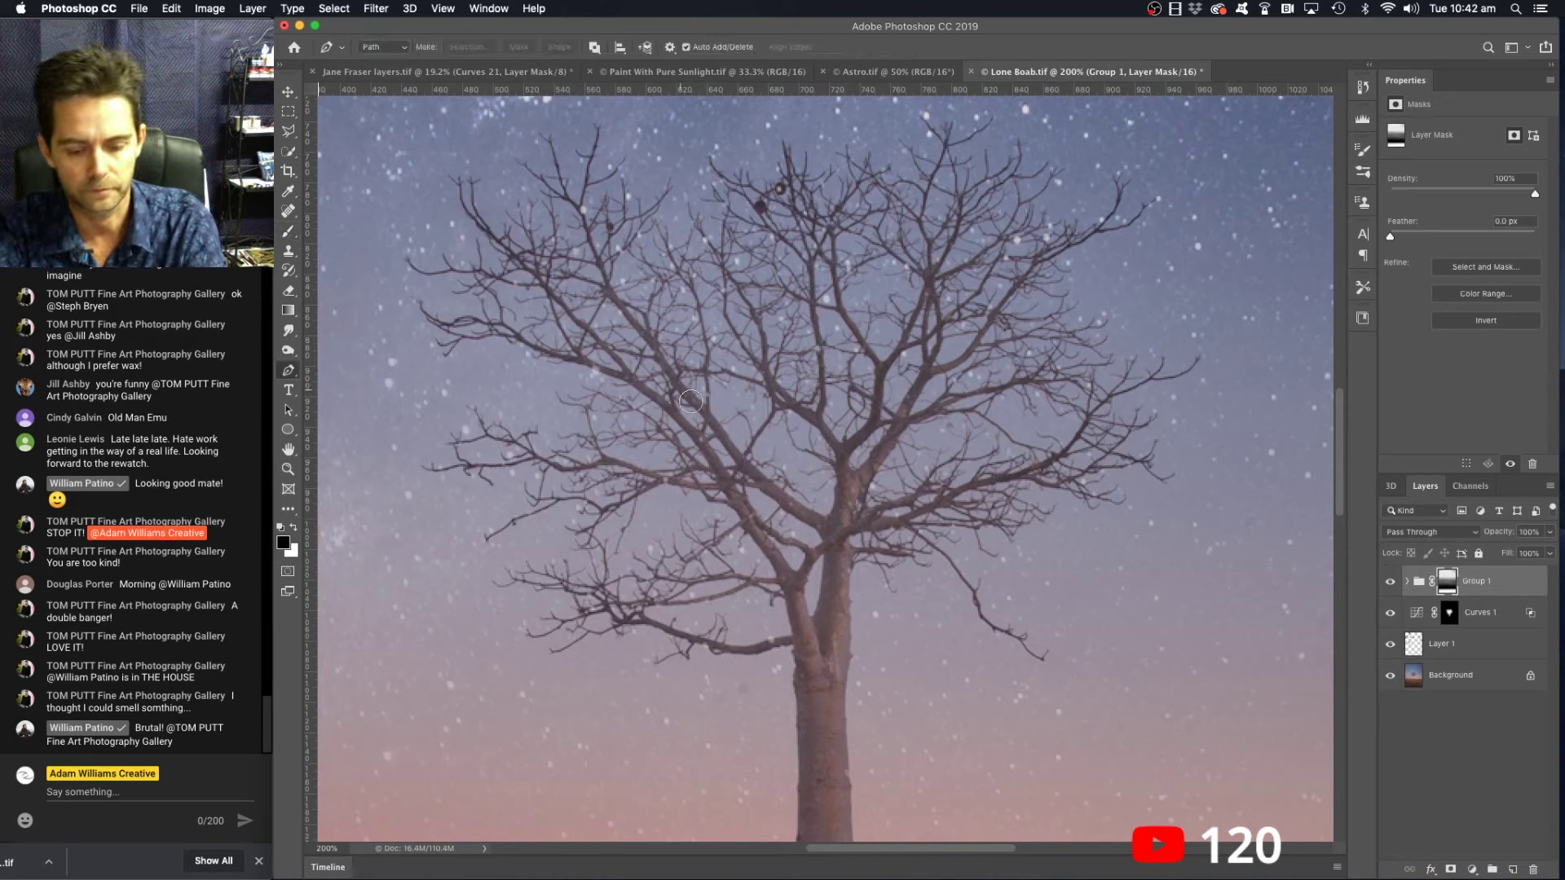
{"action": "key", "text": "b"}
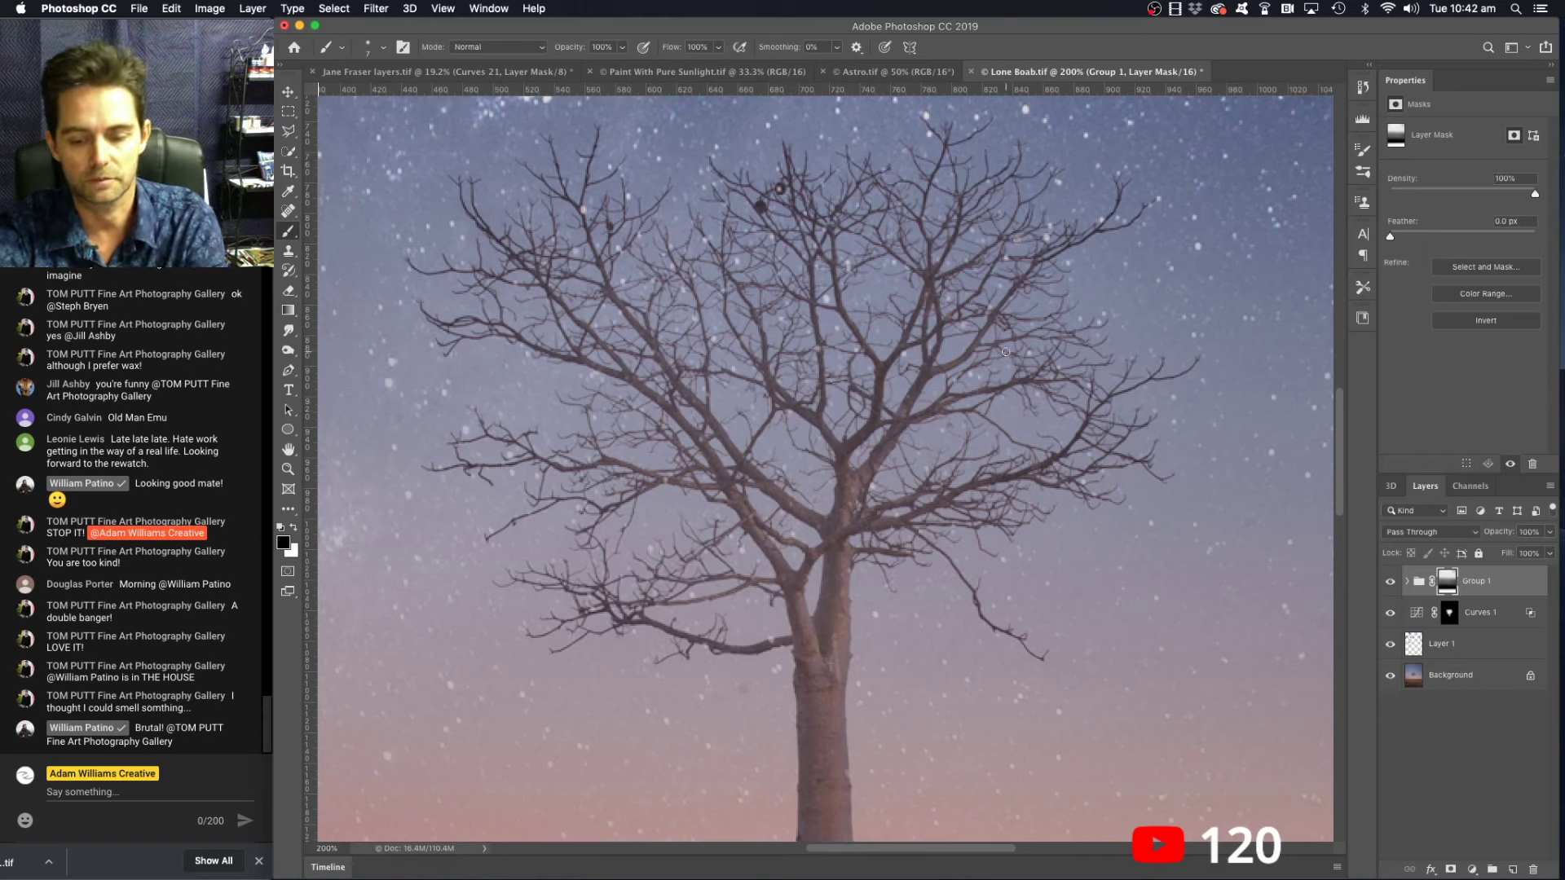
- Compare the full composite with the original Background by isolating that layer, restore all layers, and examine the whole image
{"action": "key", "text": "super+minus"}
{"action": "key", "text": "super+minus"}
{"action": "key", "text": "super+minus"}
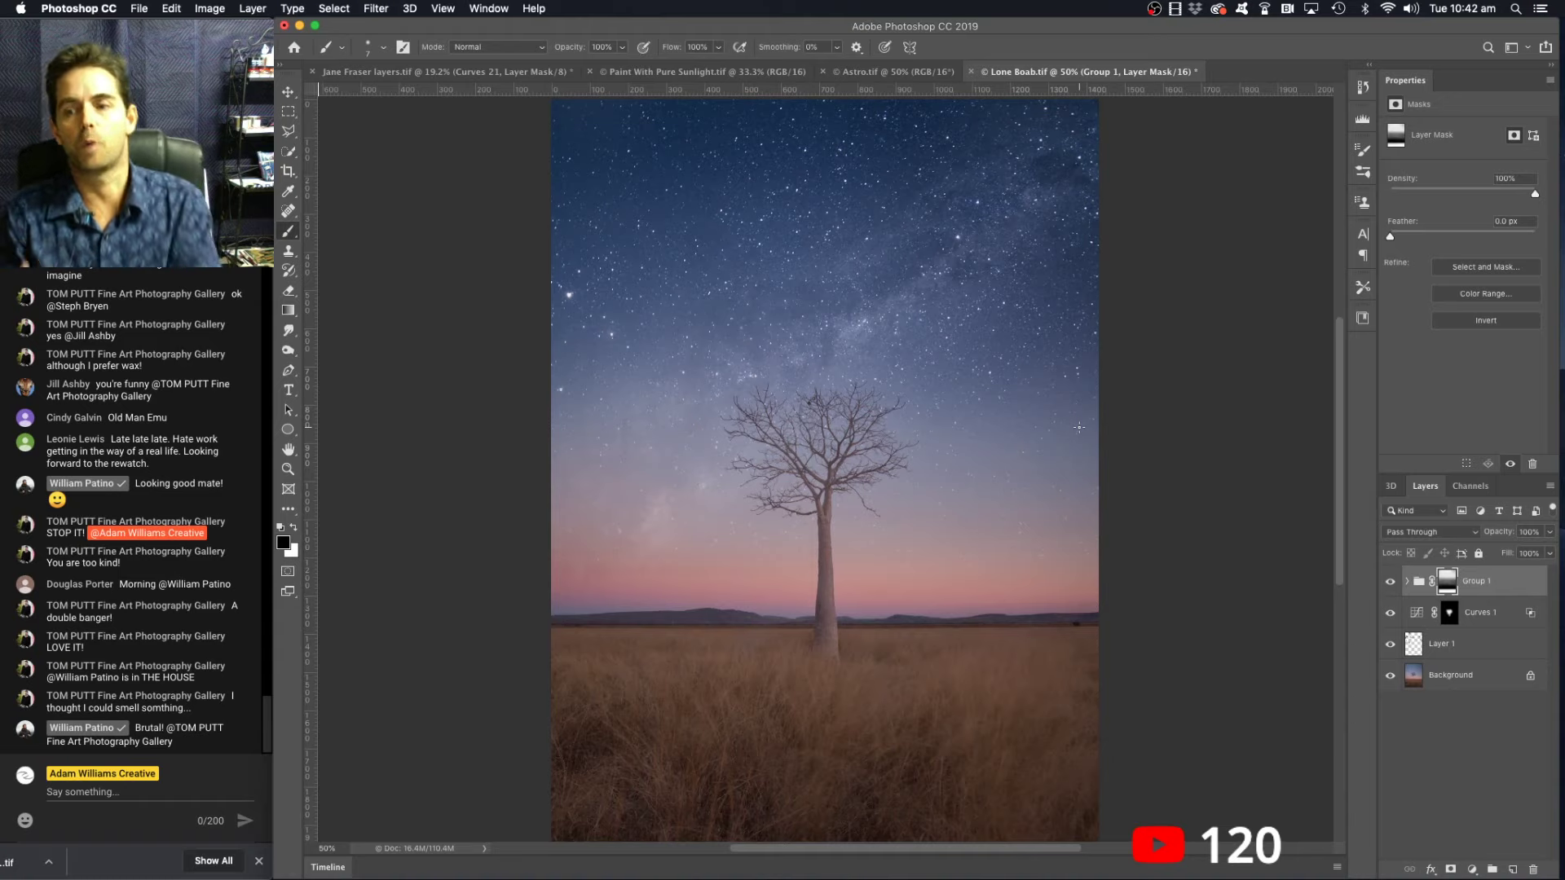
{"action": "left_click", "coordinate": [1391, 675], "text": "alt"}
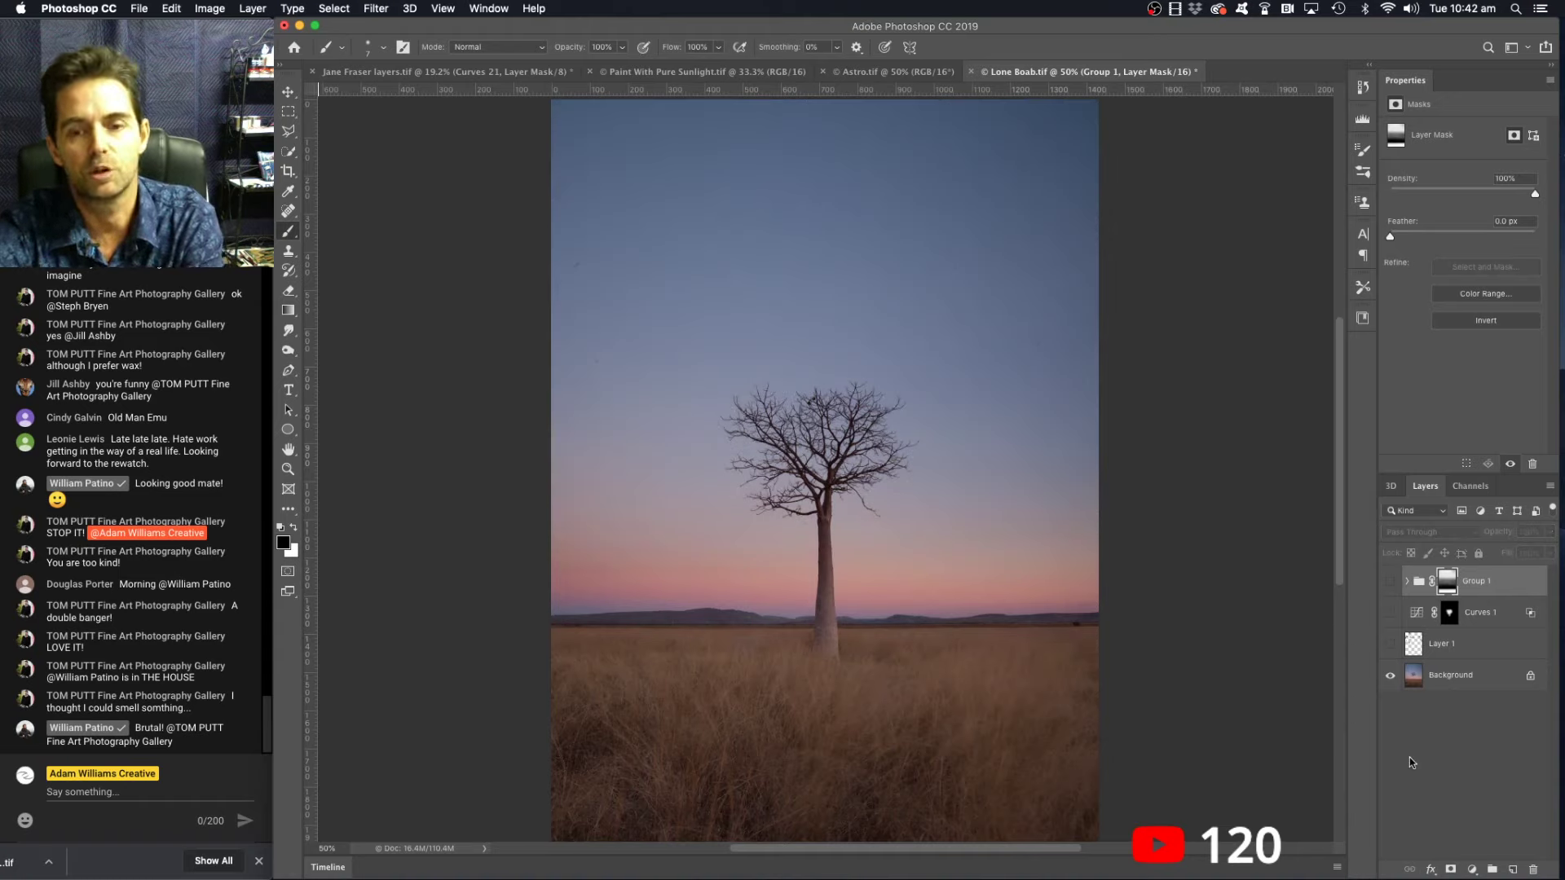
{"action": "left_click", "coordinate": [1391, 676], "text": "alt"}
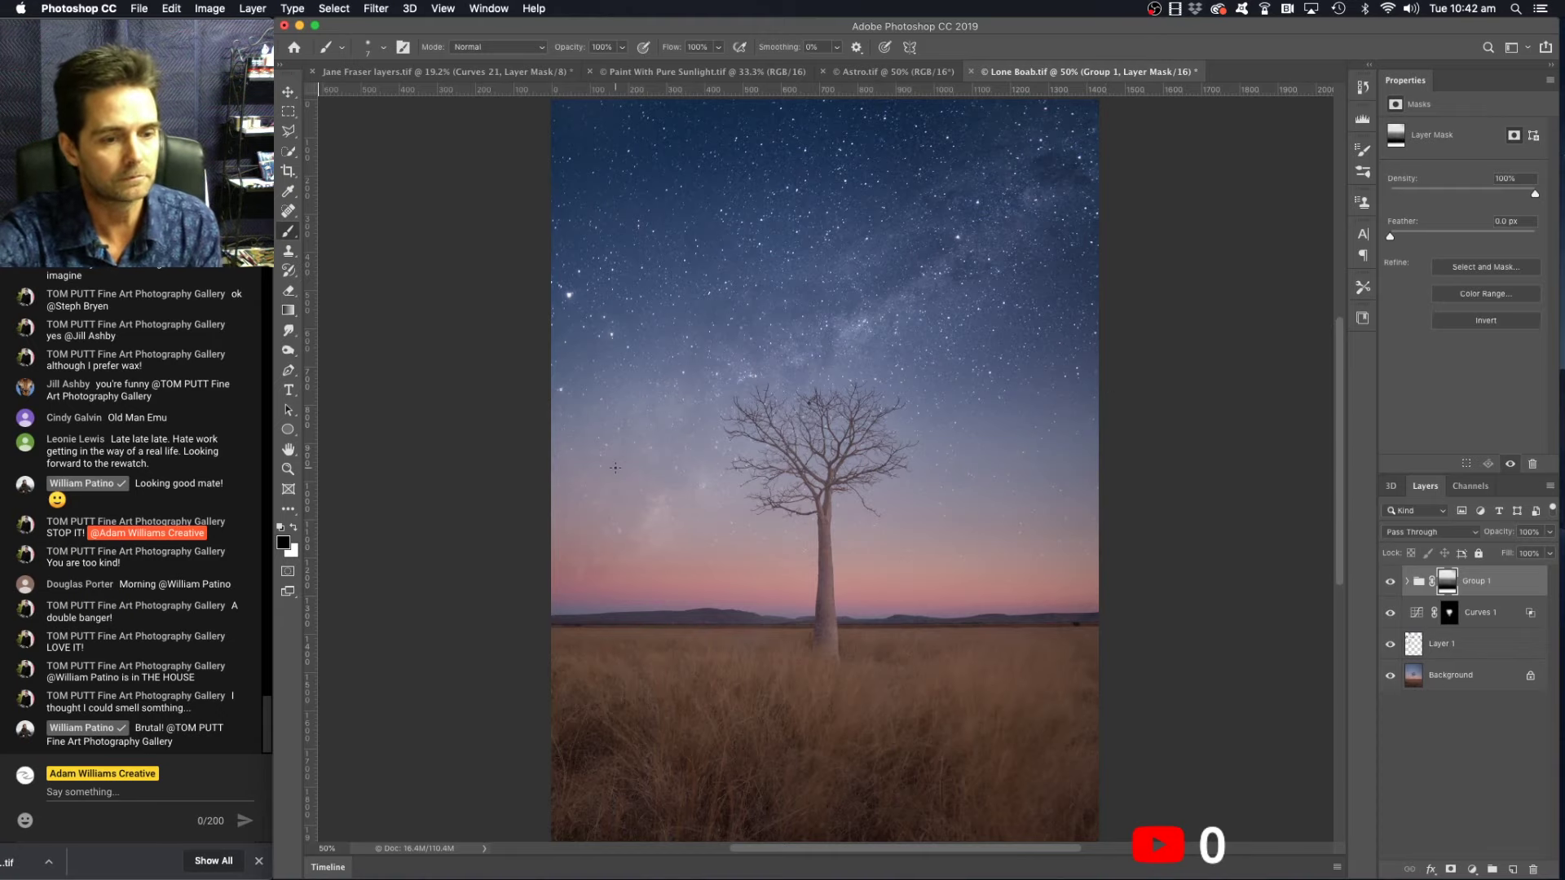
{"action": "scroll", "coordinate": [731, 541], "scroll_direction": "down", "scroll_amount": 1}
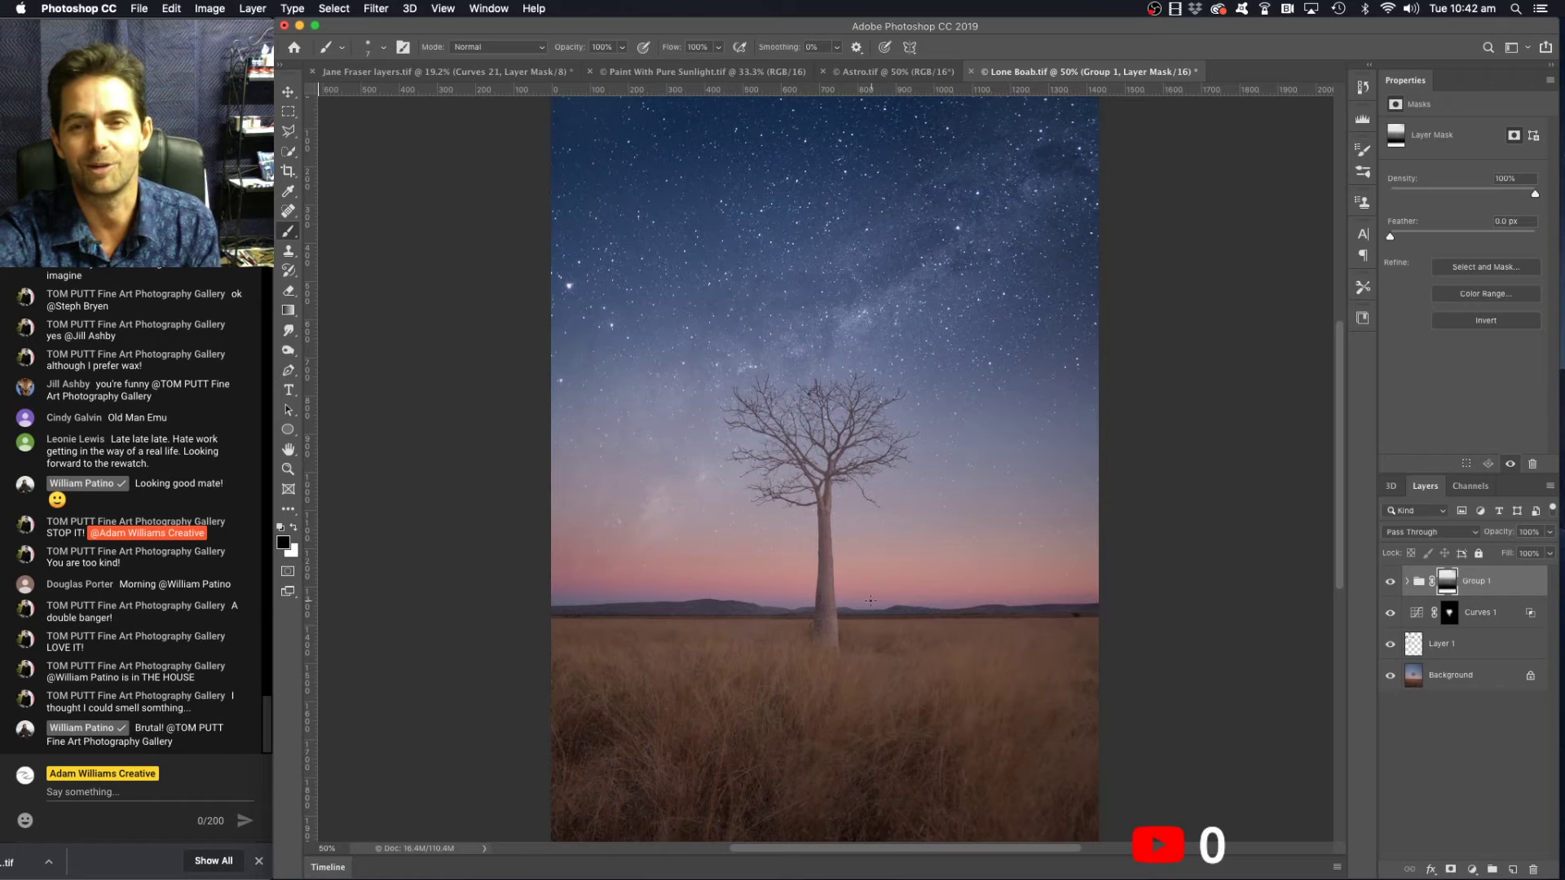
{"action": "scroll", "coordinate": [869, 599], "scroll_direction": "up", "scroll_amount": 5}
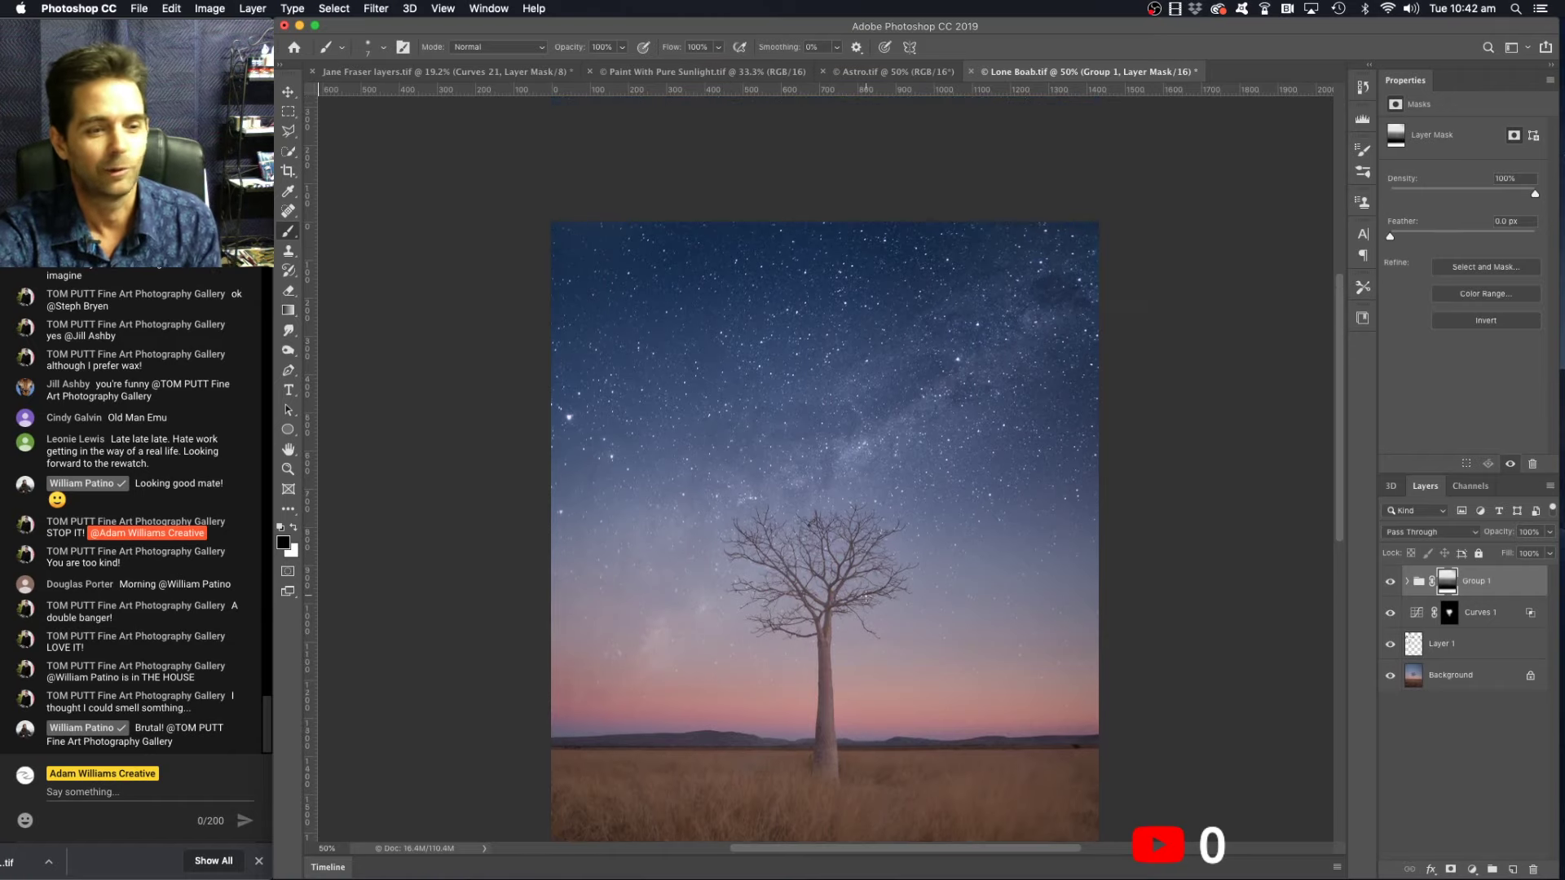
{"action": "scroll", "coordinate": [603, 339], "scroll_direction": "down", "scroll_amount": 7}
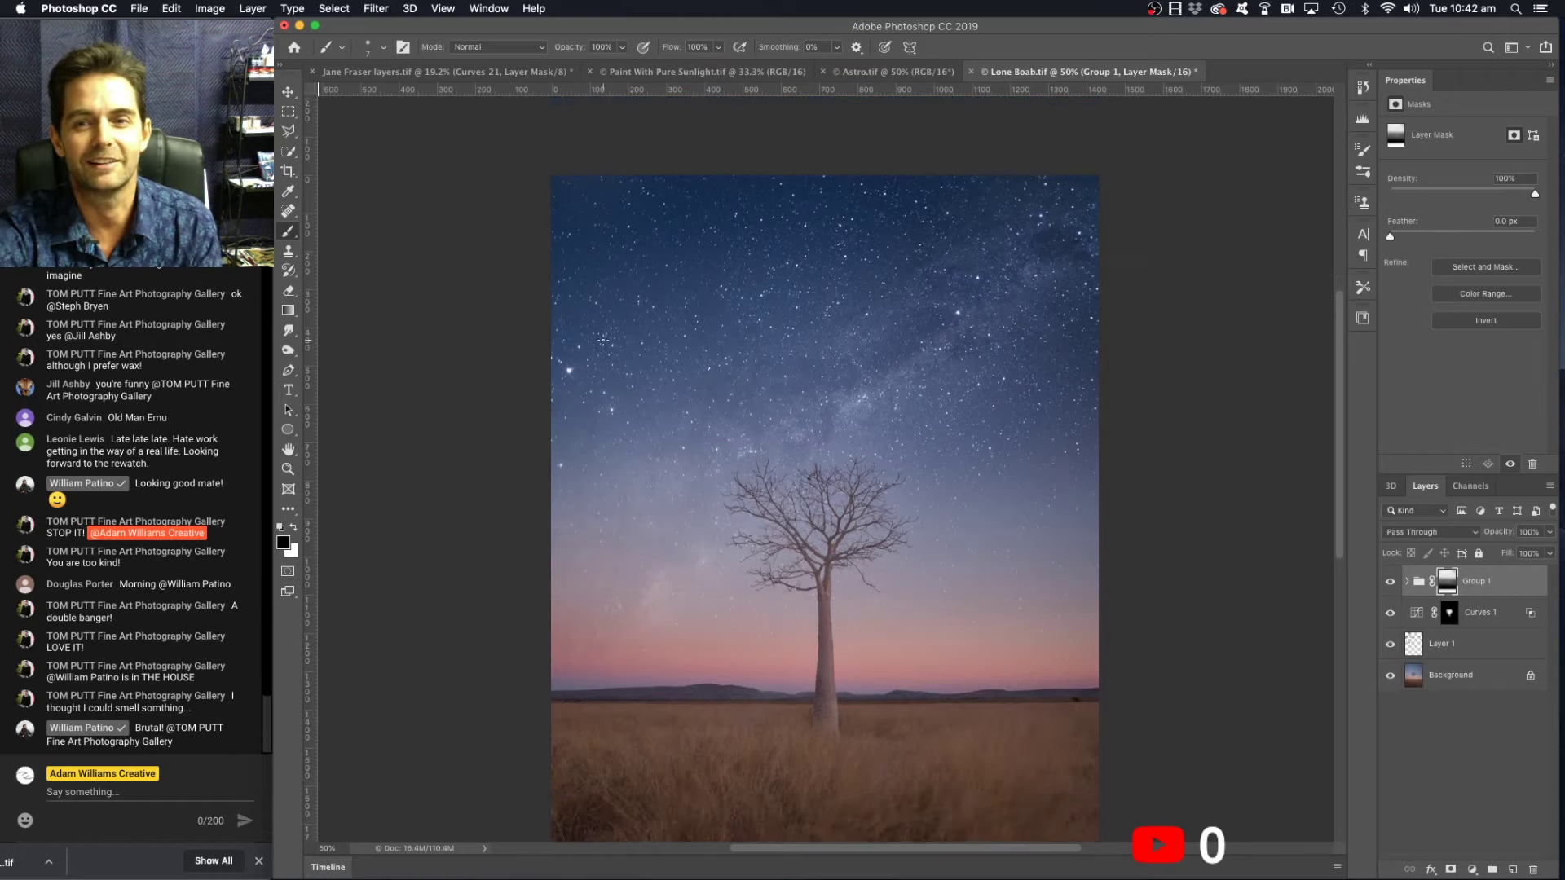
{"action": "scroll", "coordinate": [690, 391], "scroll_direction": "up", "scroll_amount": 4}
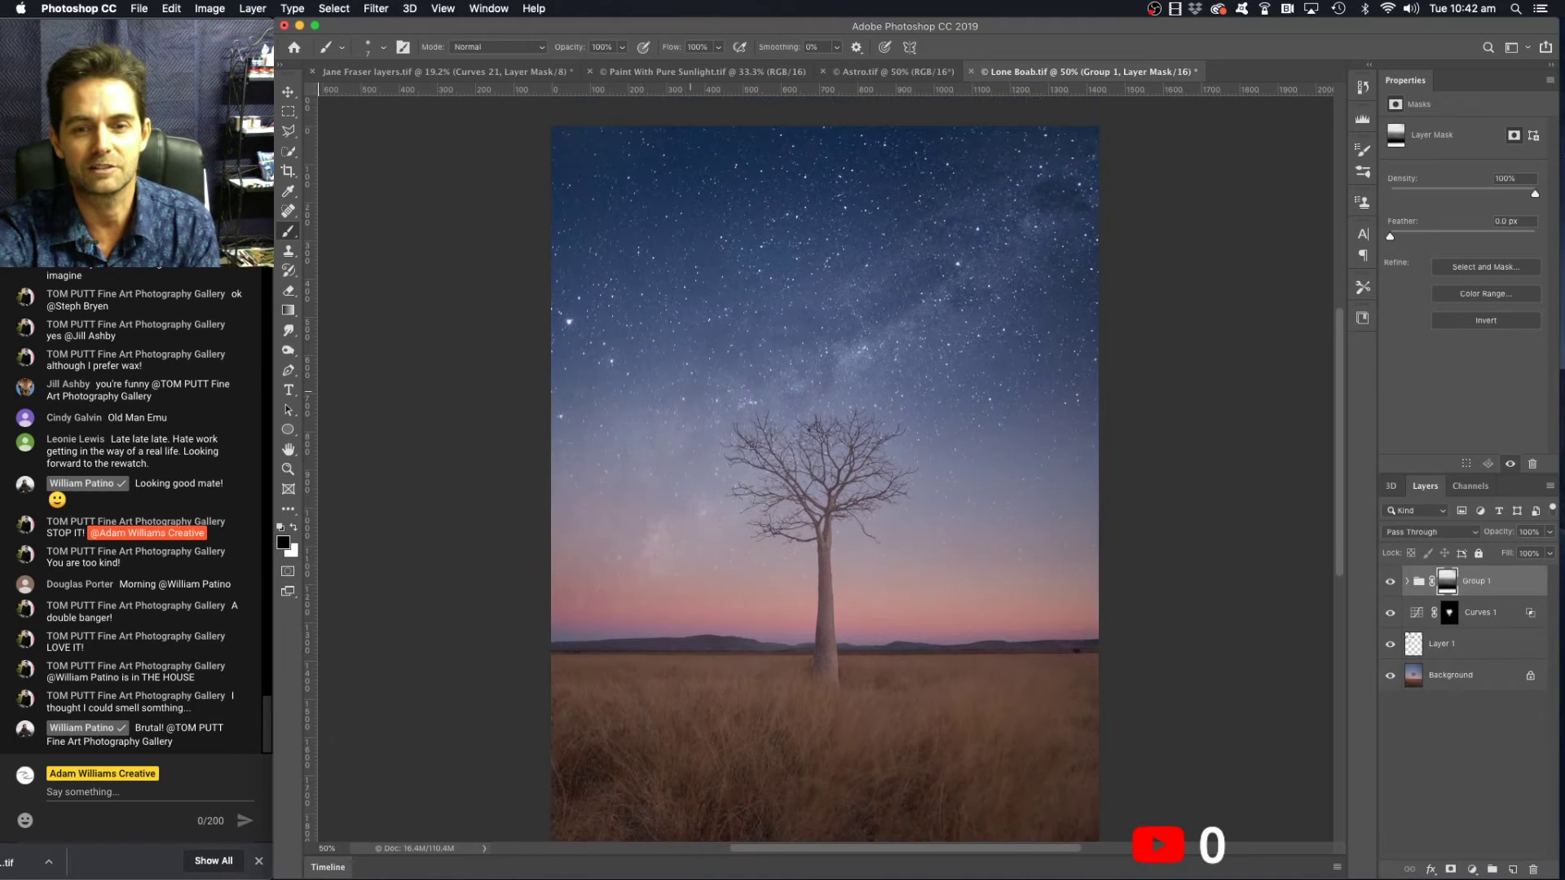
- Add a Curves adjustment layer above Group 1 with the white point lowered to output 130, and invert its mask to black
{"action": "left_click", "coordinate": [289, 92]}
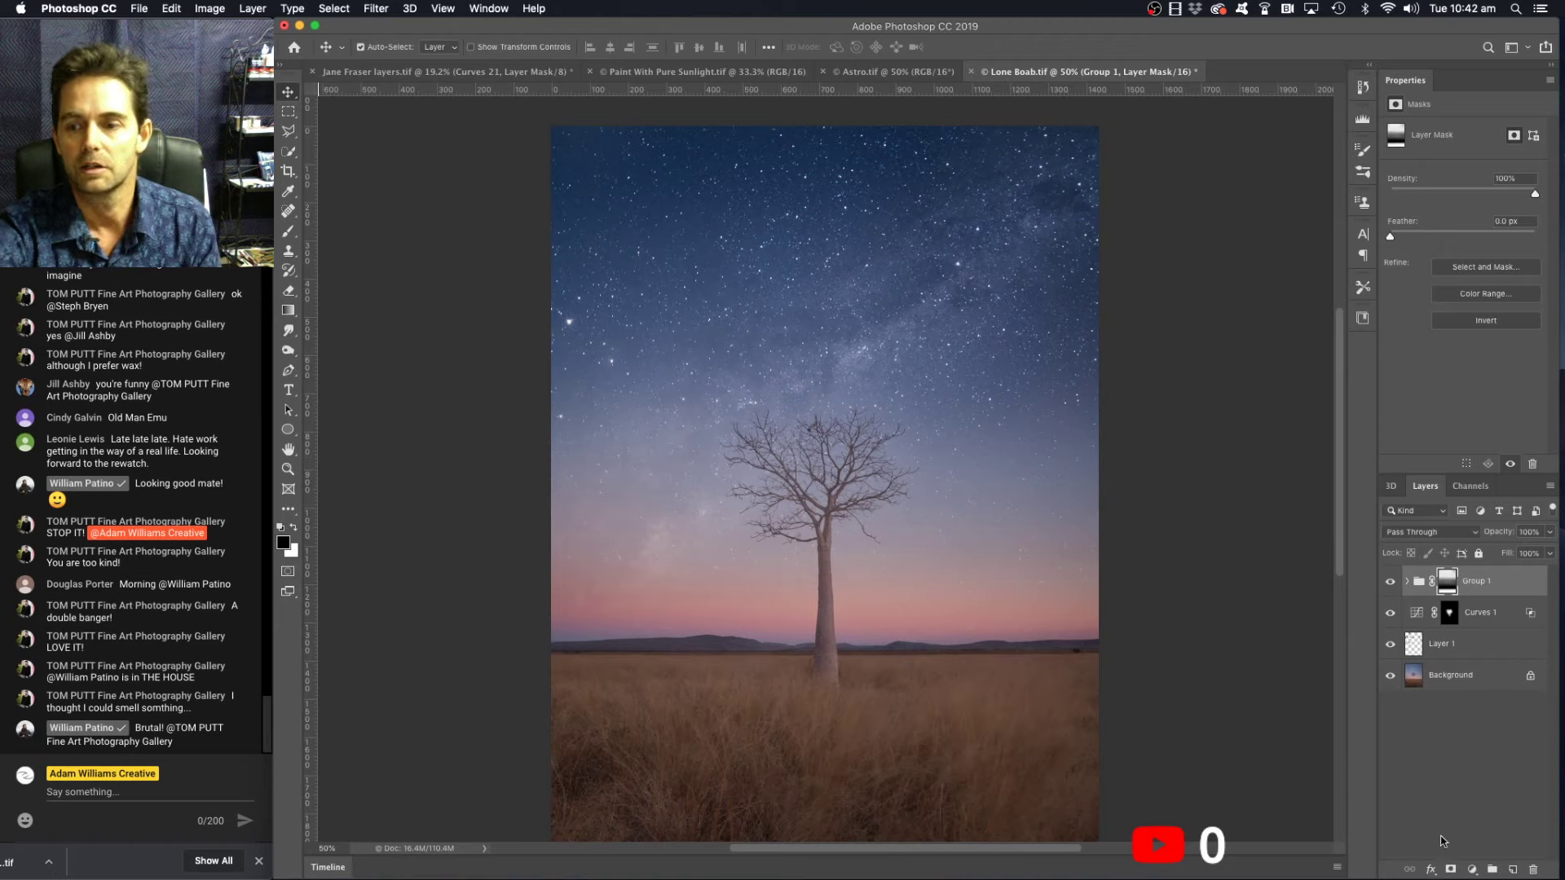
{"action": "left_click", "coordinate": [1472, 870]}
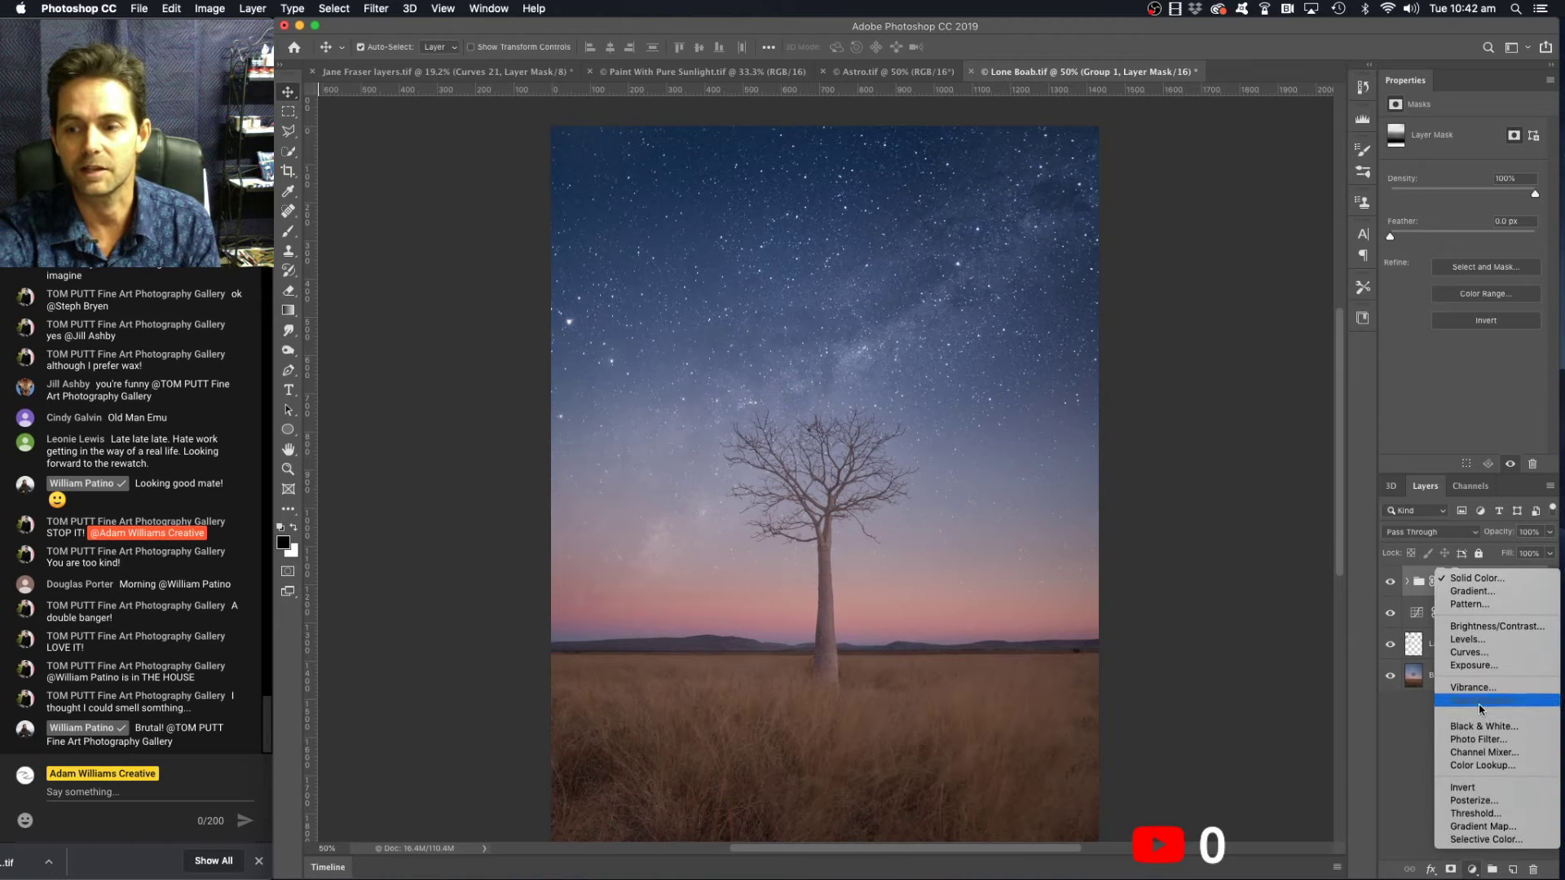
{"action": "left_click", "coordinate": [1478, 653]}
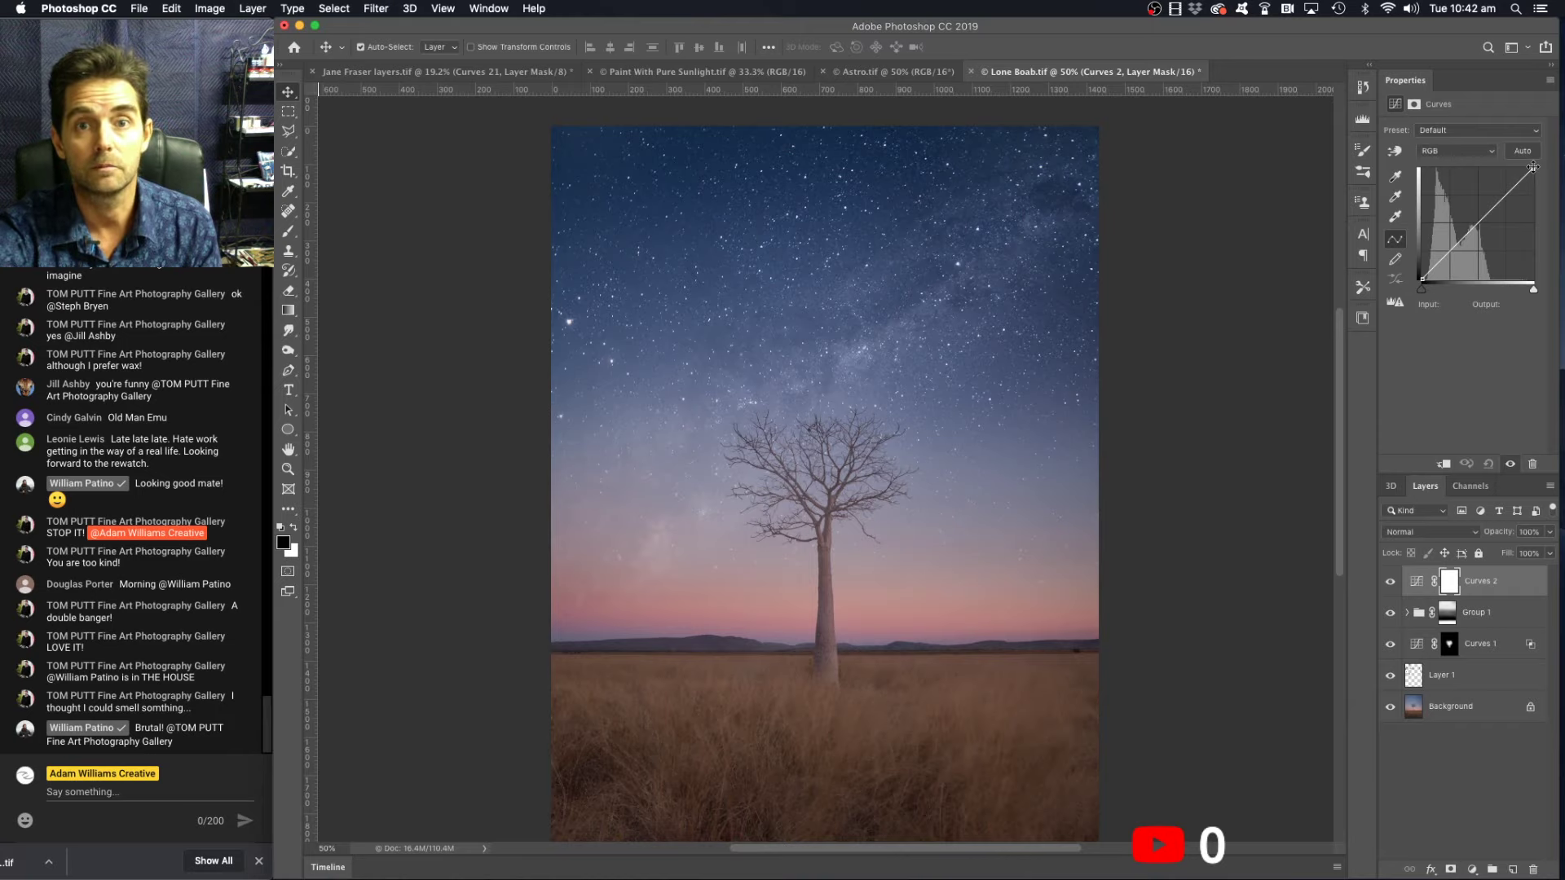
{"action": "mouse_move", "coordinate": [1532, 169]}
{"action": "left_mouse_down"}
{"action": "mouse_move", "coordinate": [1535, 254]}
{"action": "mouse_move", "coordinate": [1533, 167]}
{"action": "left_mouse_up"}
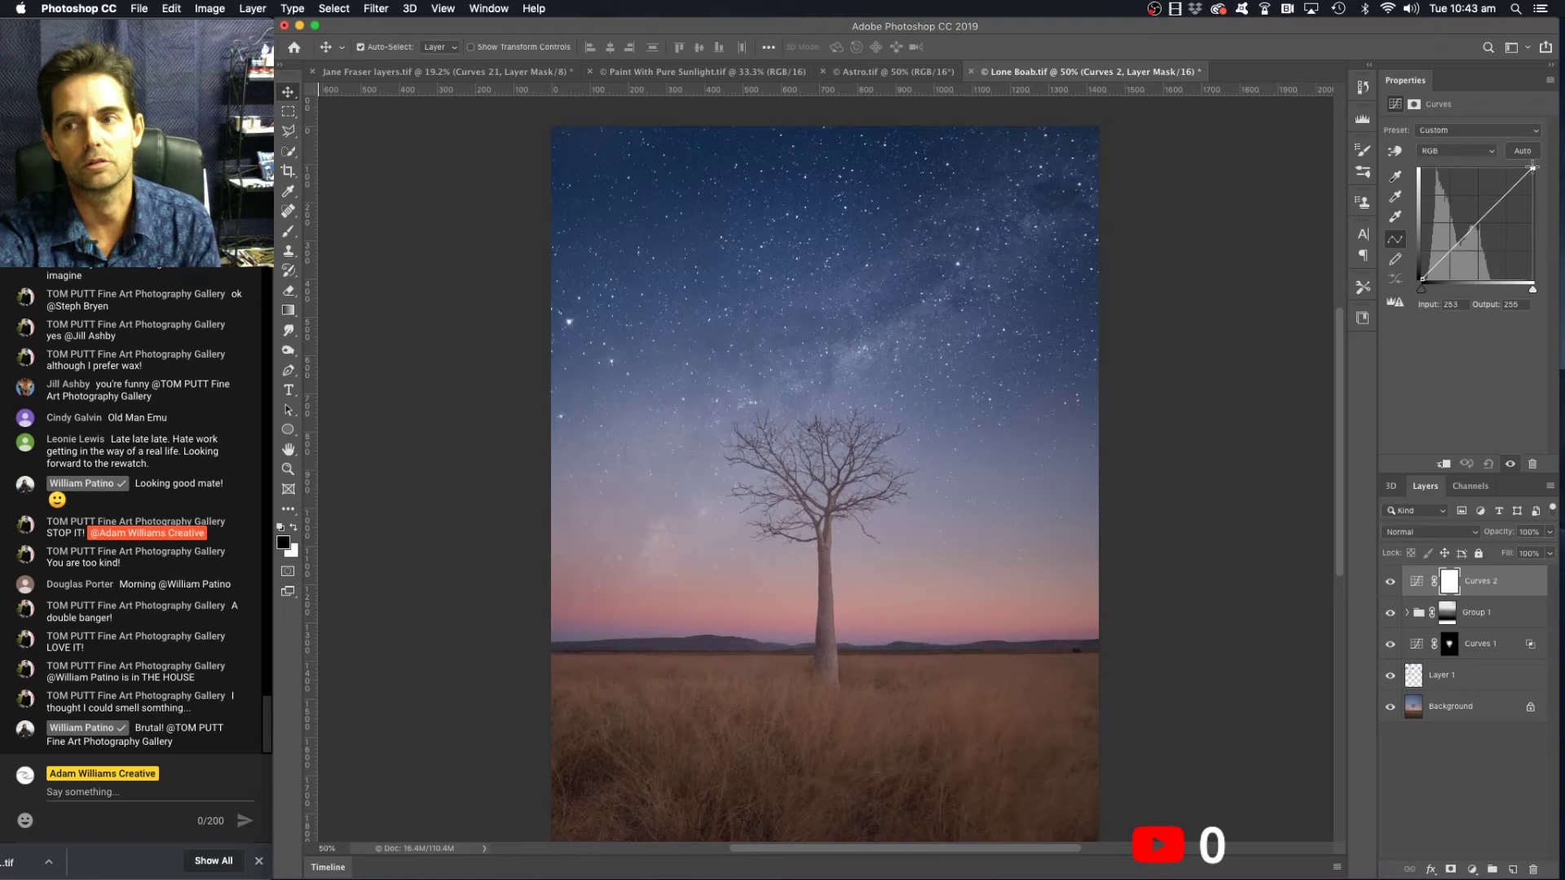
{"action": "left_click_drag", "start_coordinate": [1532, 166], "coordinate": [1557, 221]}
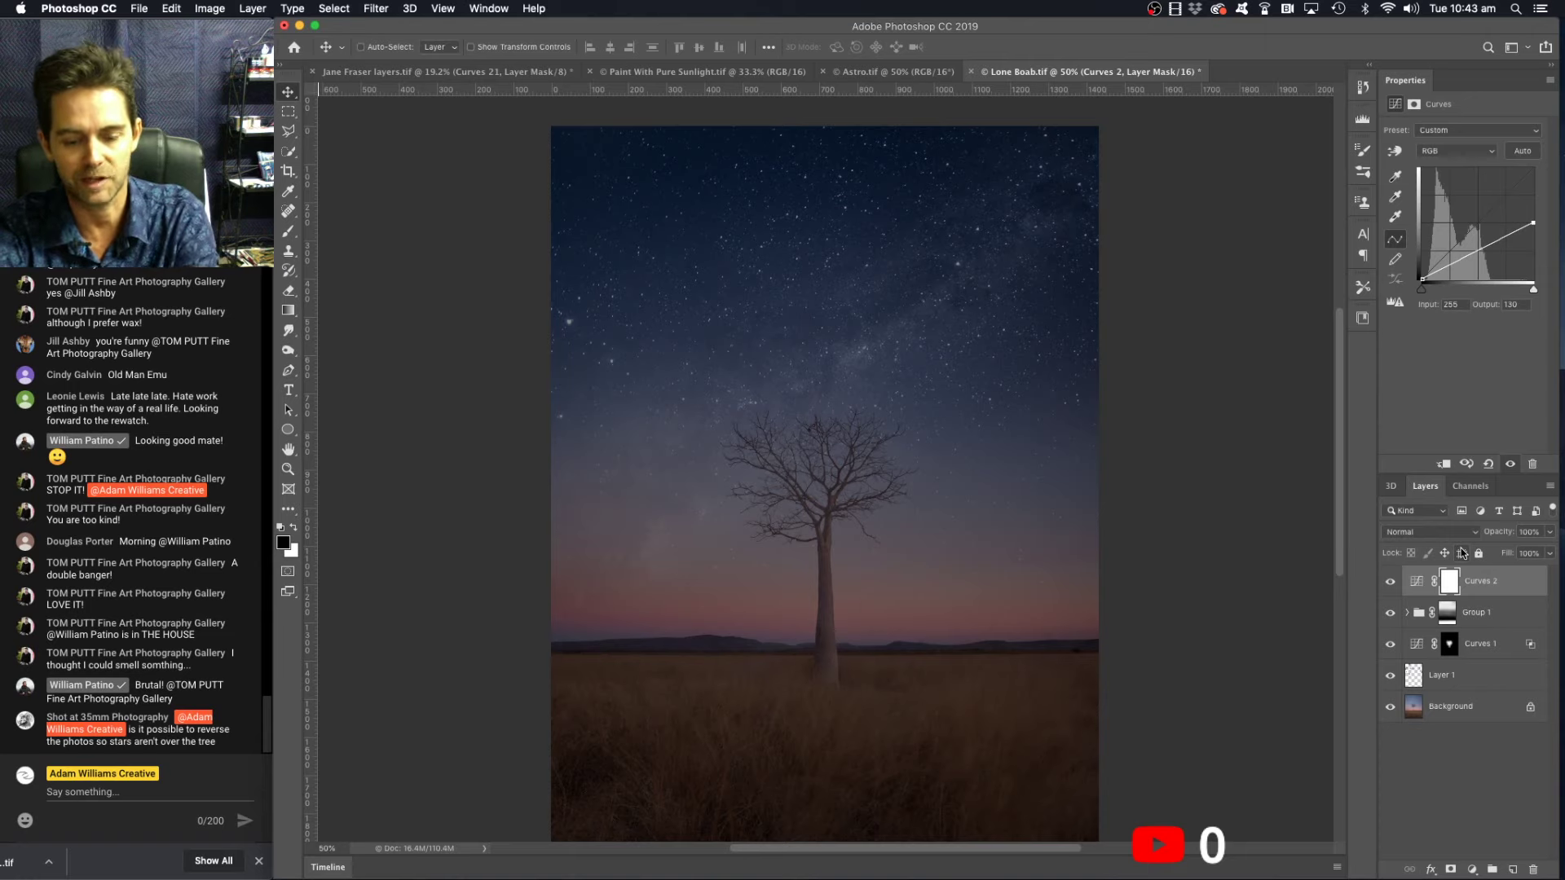
{"action": "key", "text": "super+i"}
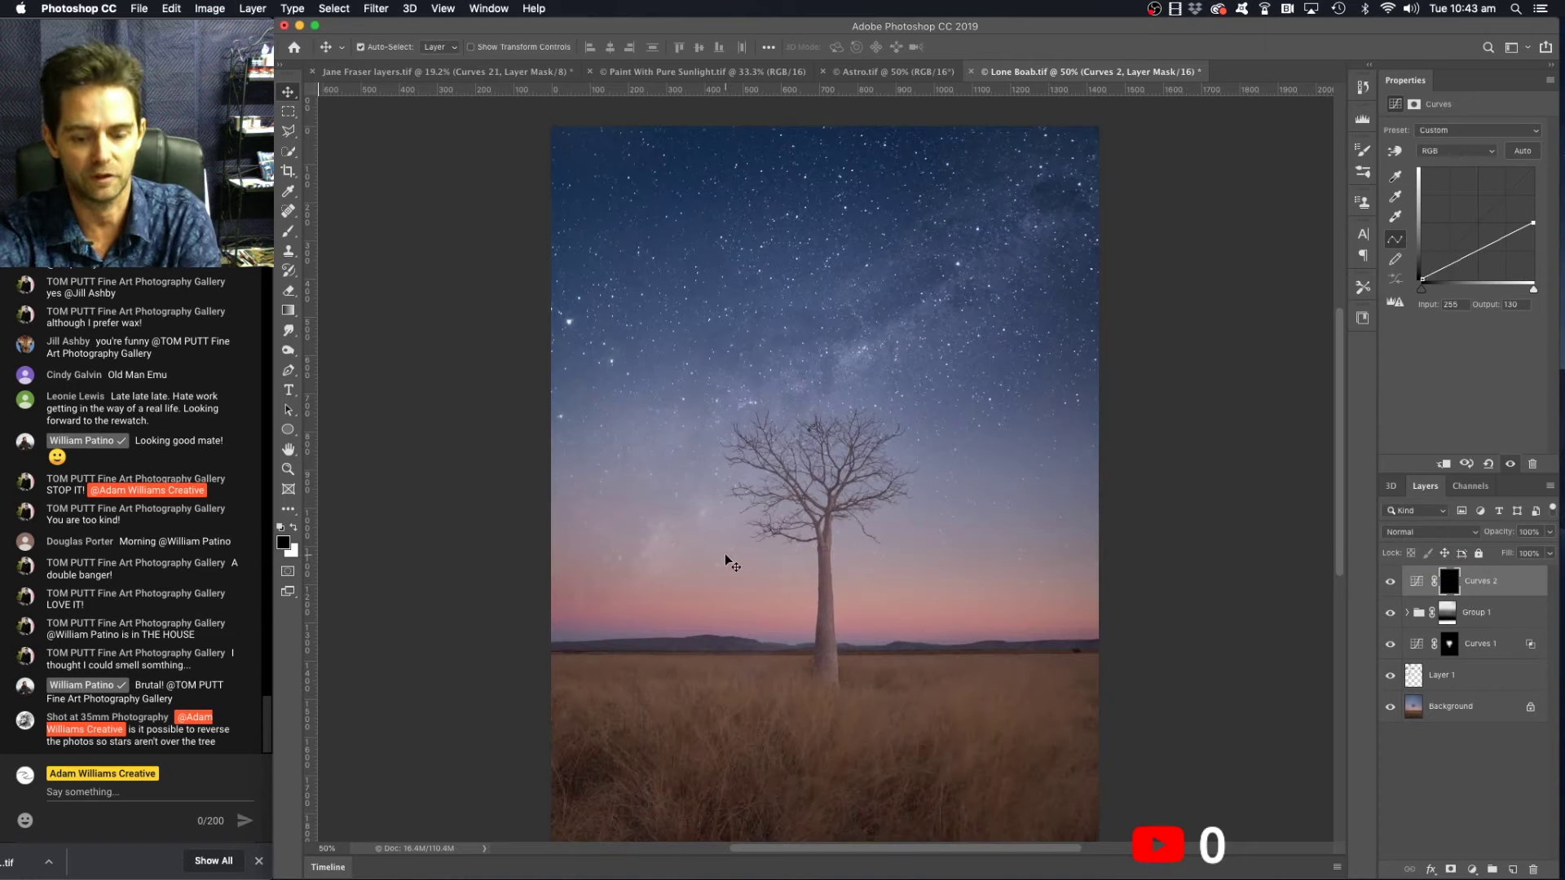
- Darken the outer sky and foreground grass by painting white on the new Curves mask with a 700 px brush at 17% opacity, 52% flow
{"action": "key", "text": "b"}
{"action": "left_click", "coordinate": [622, 47]}
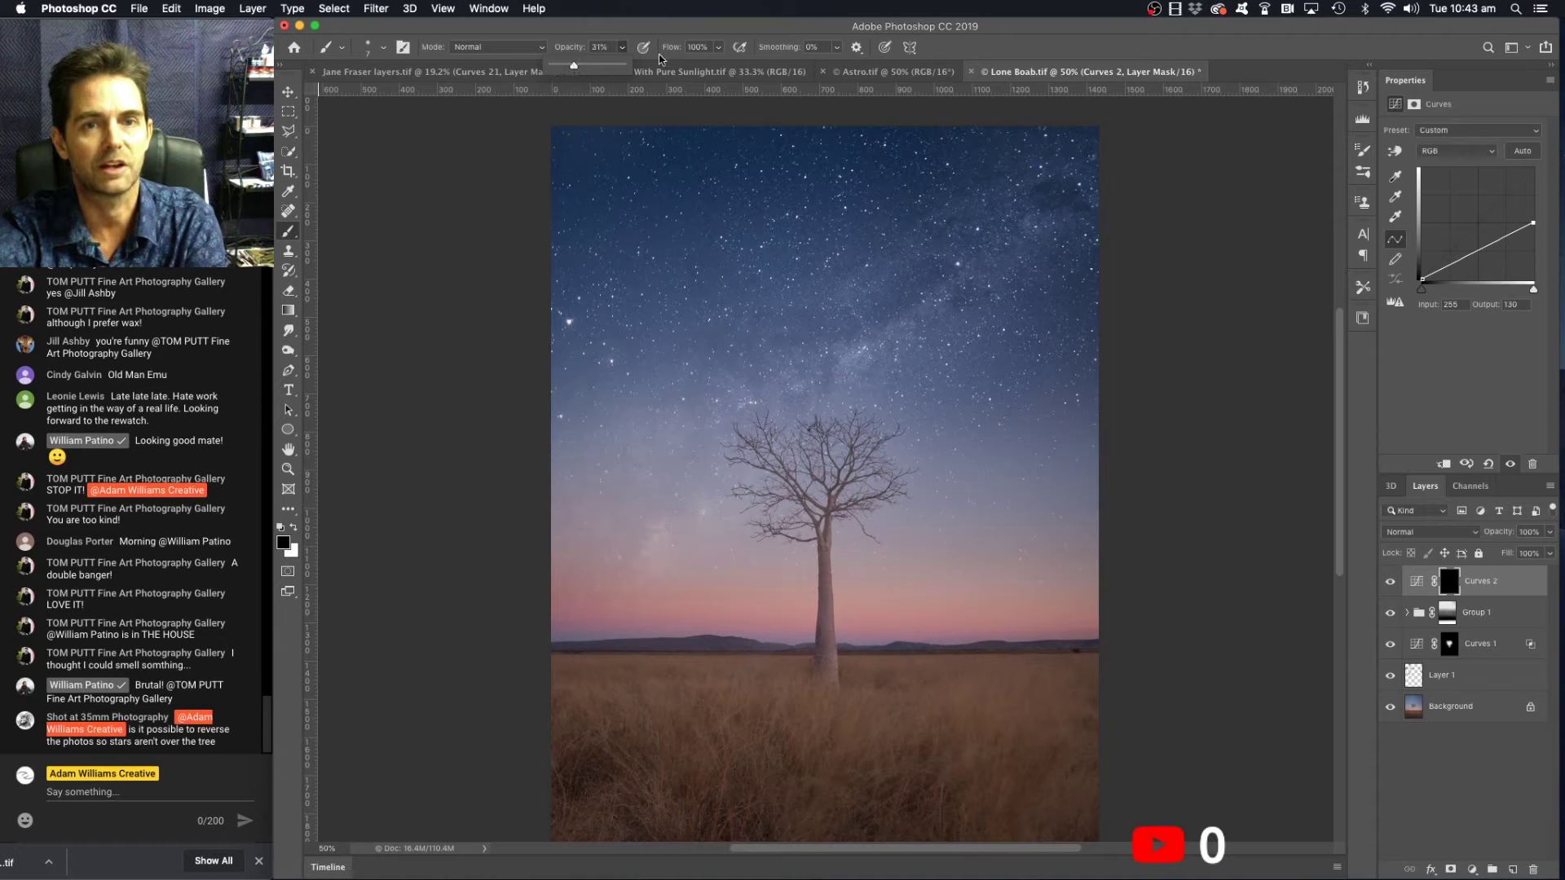
{"action": "left_click", "coordinate": [719, 48]}
{"action": "left_click_drag", "start_coordinate": [685, 70], "coordinate": [689, 70]}
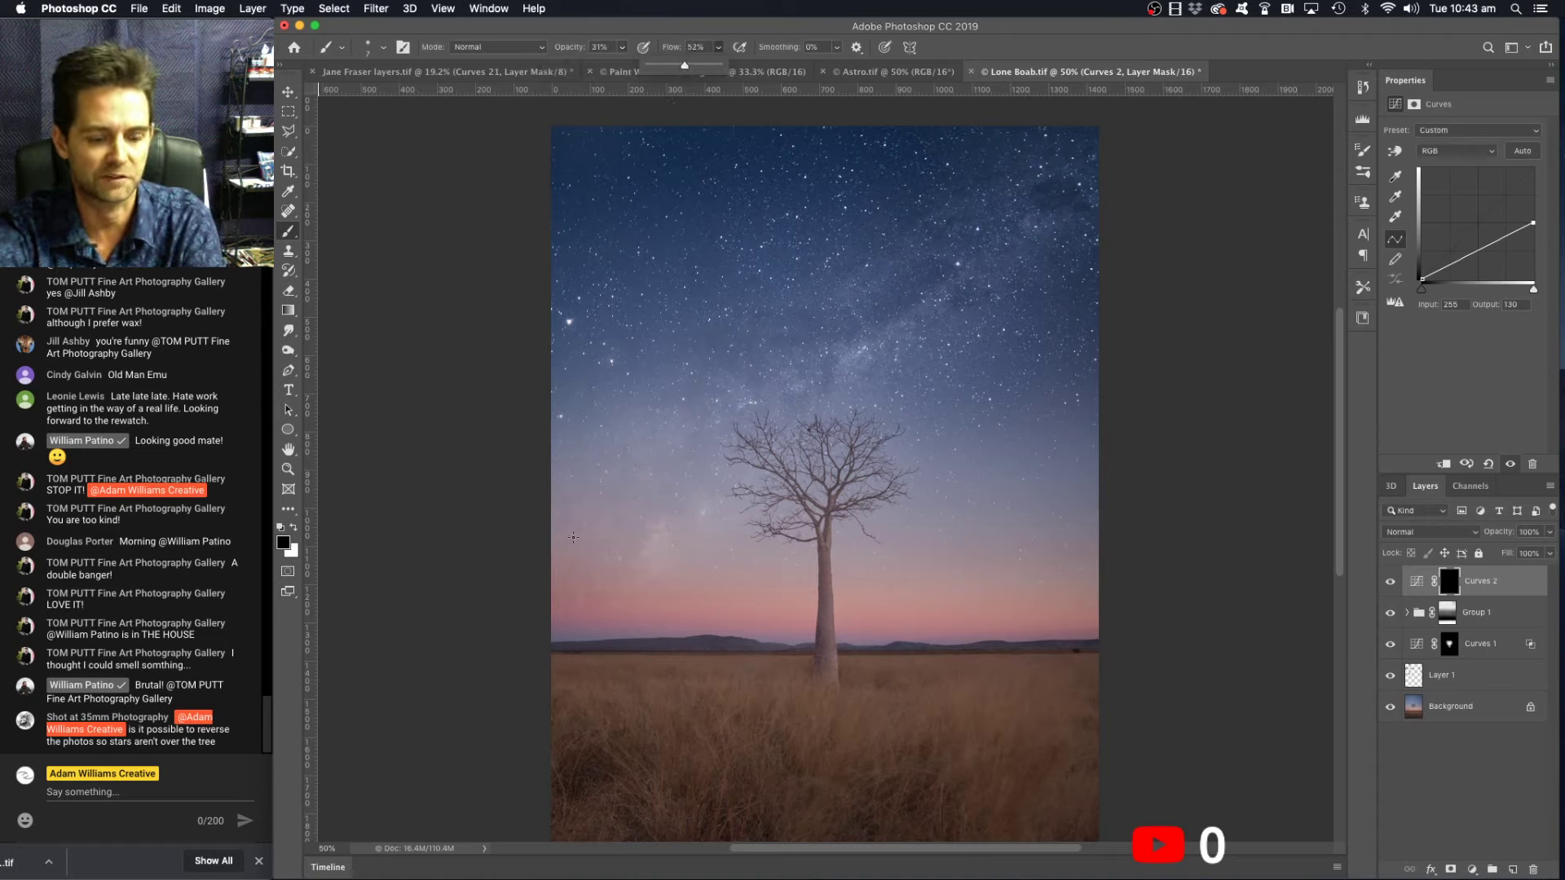
{"action": "key", "text": "x"}
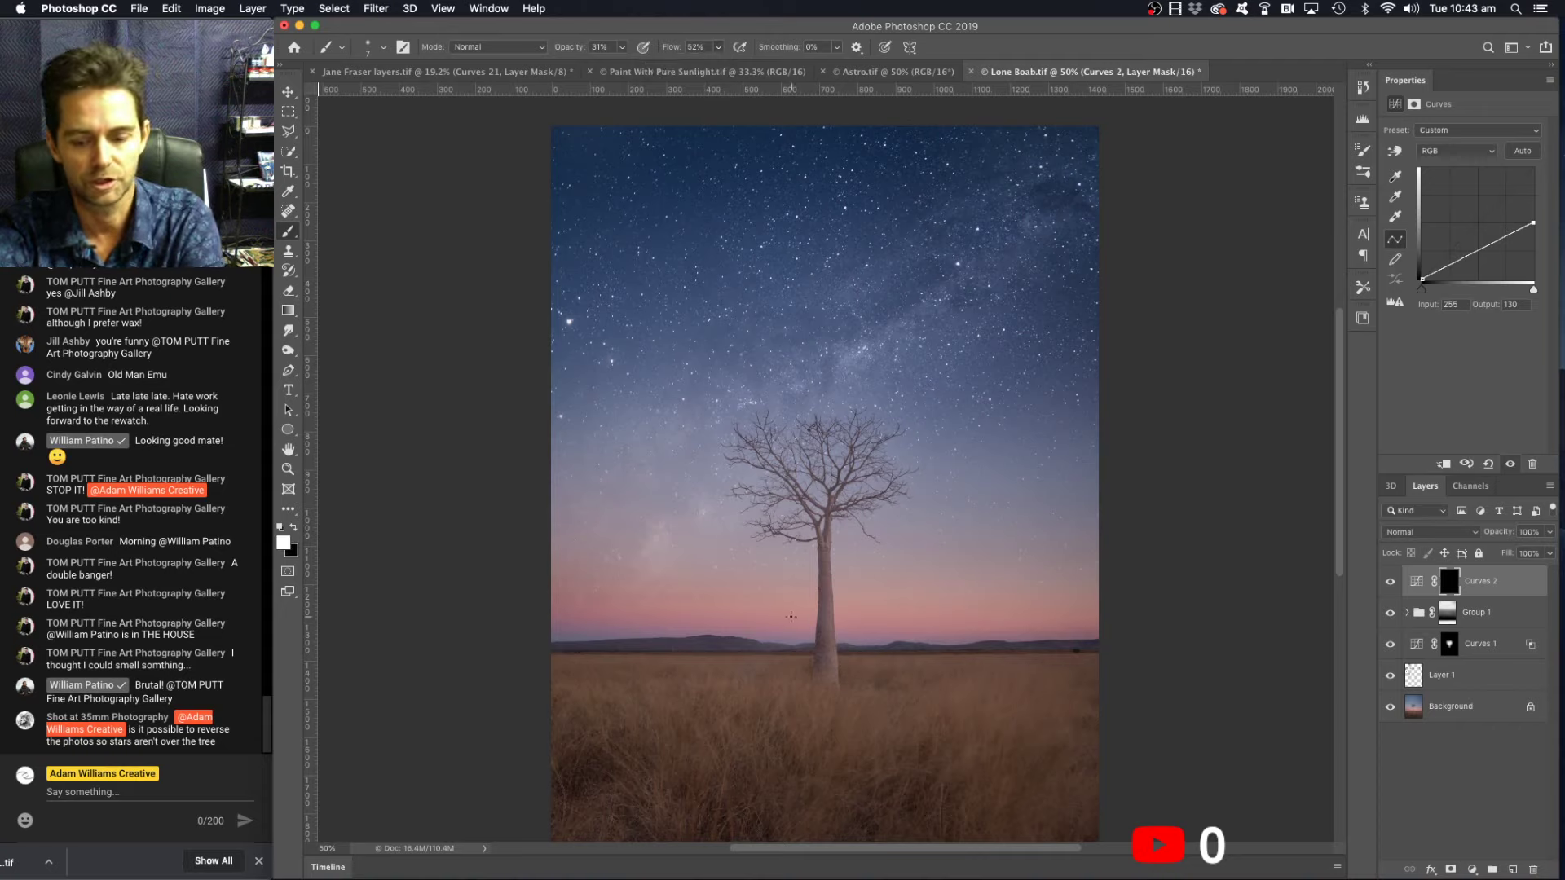
{"action": "key", "text": "bracketright"}
{"action": "key", "text": "bracketright"}
{"action": "key", "text": "bracketright"}
{"action": "key", "text": "bracketright"}
{"action": "key", "text": "bracketright"}
{"action": "key", "text": "bracketright"}
{"action": "key", "text": "bracketright"}
{"action": "key", "text": "bracketright"}
{"action": "key", "text": "bracketright"}
{"action": "key", "text": "bracketright"}
{"action": "key", "text": "bracketright"}
{"action": "key", "text": "bracketright"}
{"action": "key", "text": "bracketright"}
{"action": "key", "text": "bracketright"}
{"action": "key", "text": "bracketright"}
{"action": "key", "text": "bracketright"}
{"action": "key", "text": "bracketright"}
{"action": "key", "text": "bracketright"}
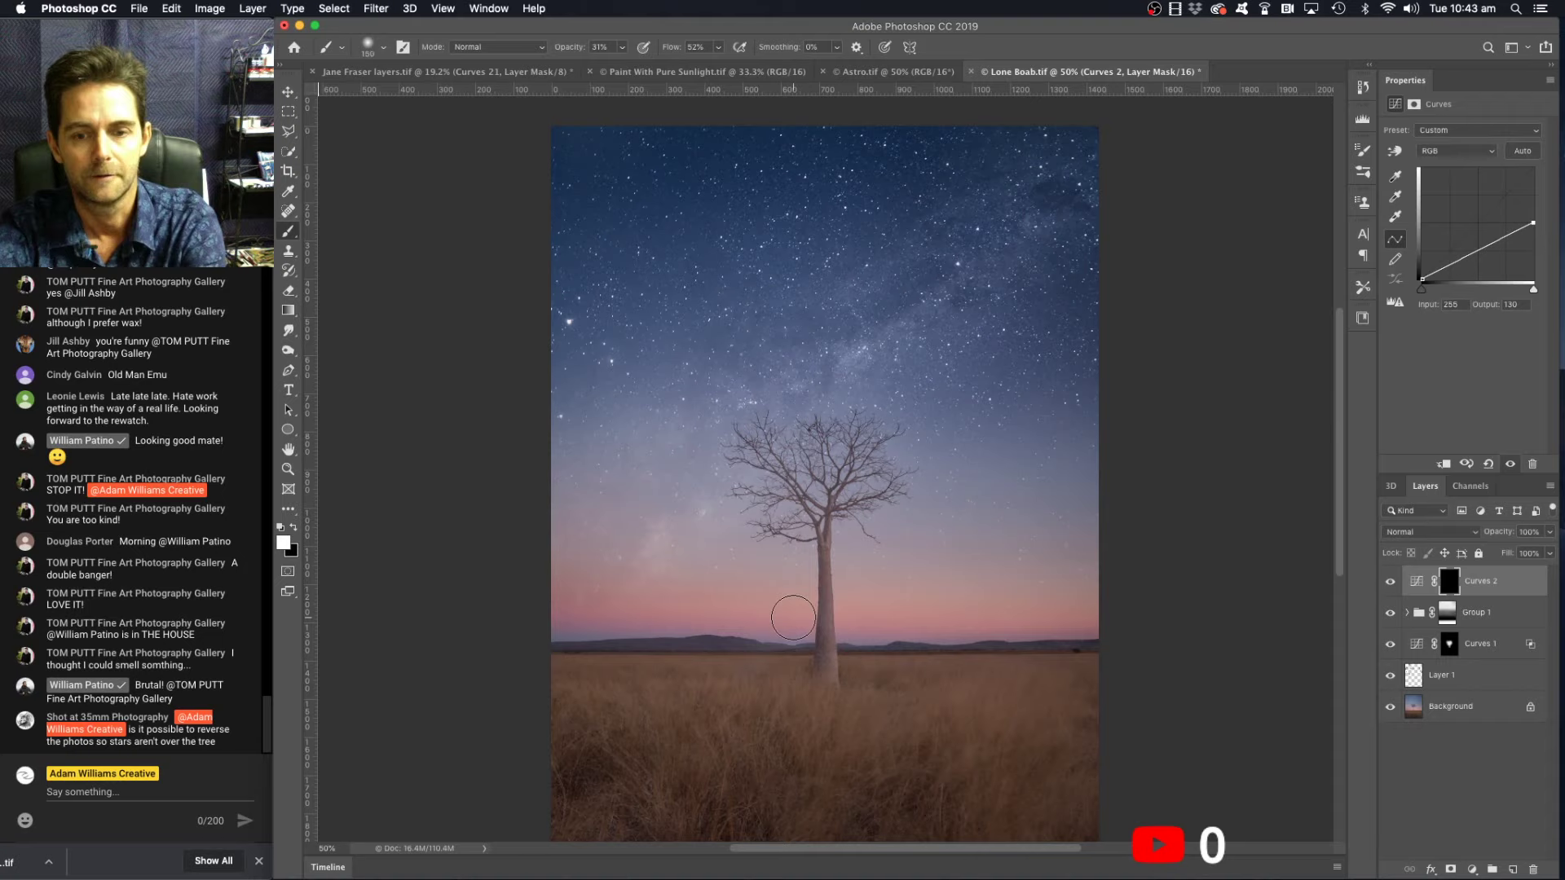
{"action": "key", "text": "bracketright"}
{"action": "key", "text": "bracketright"}
{"action": "key", "text": "bracketright"}
{"action": "key", "text": "bracketright"}
{"action": "key", "text": "bracketright"}
{"action": "key", "text": "bracketright"}
{"action": "key", "text": "bracketright"}
{"action": "key", "text": "bracketright"}
{"action": "scroll", "coordinate": [794, 620], "scroll_direction": "up", "scroll_amount": 2}
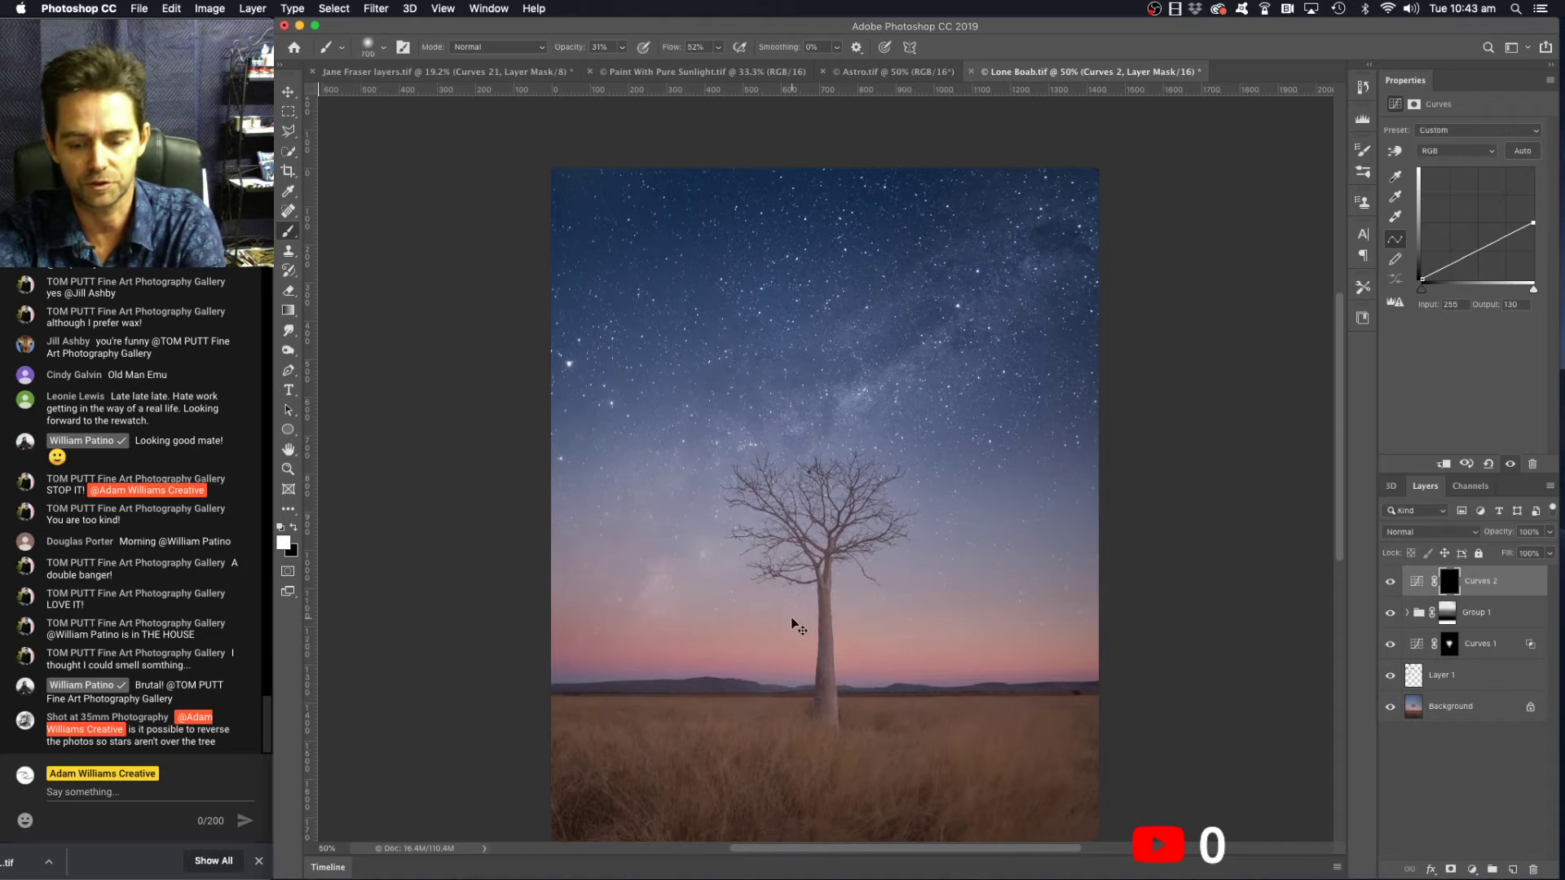
{"action": "key", "text": "super+minus"}
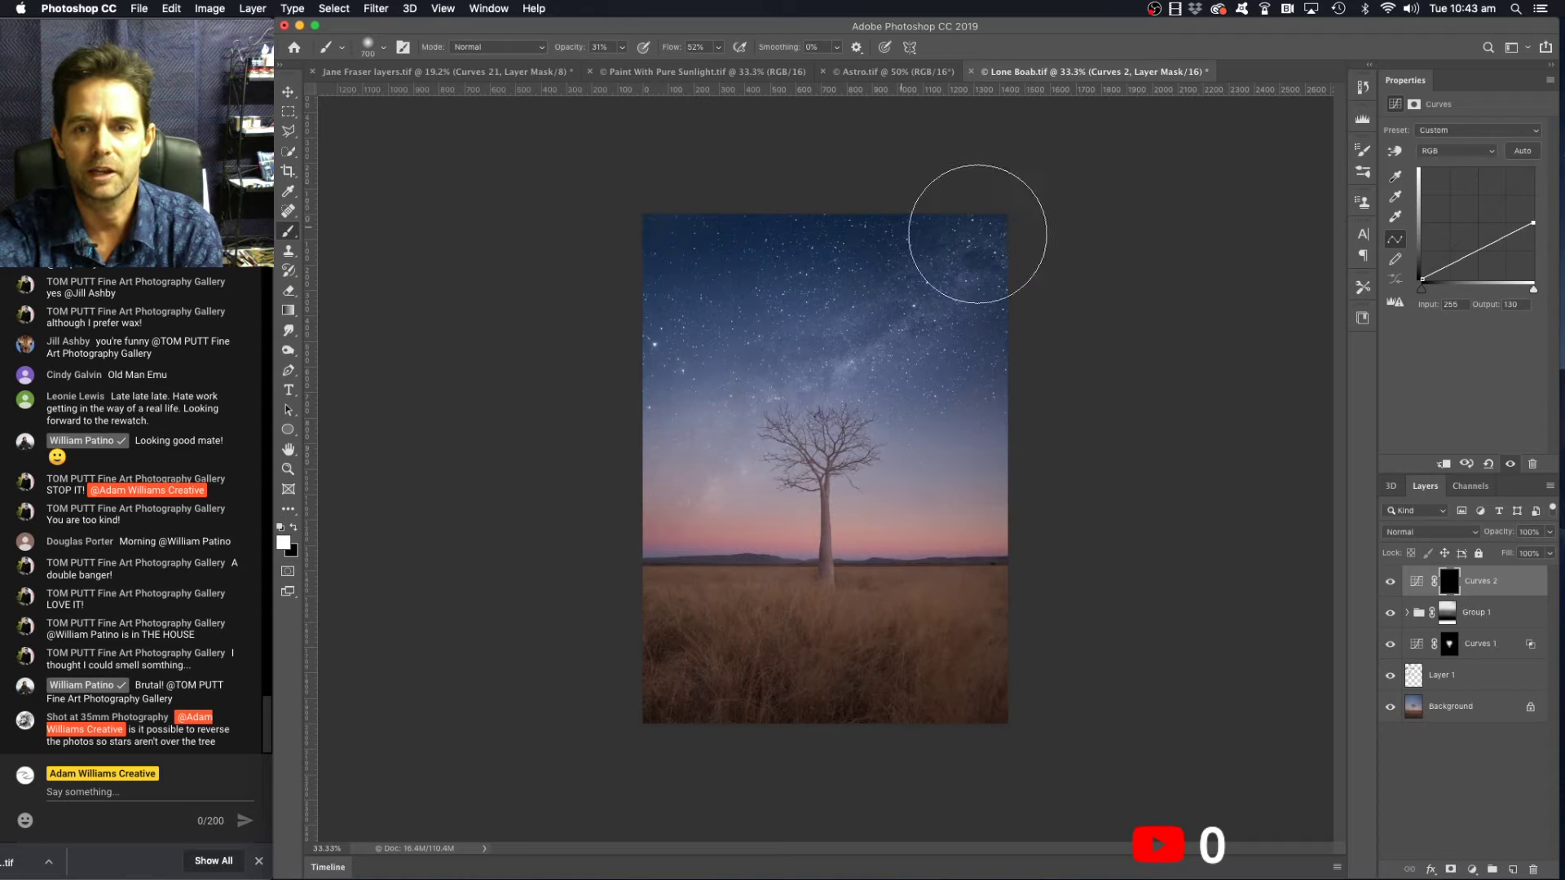
{"action": "left_click", "coordinate": [622, 47]}
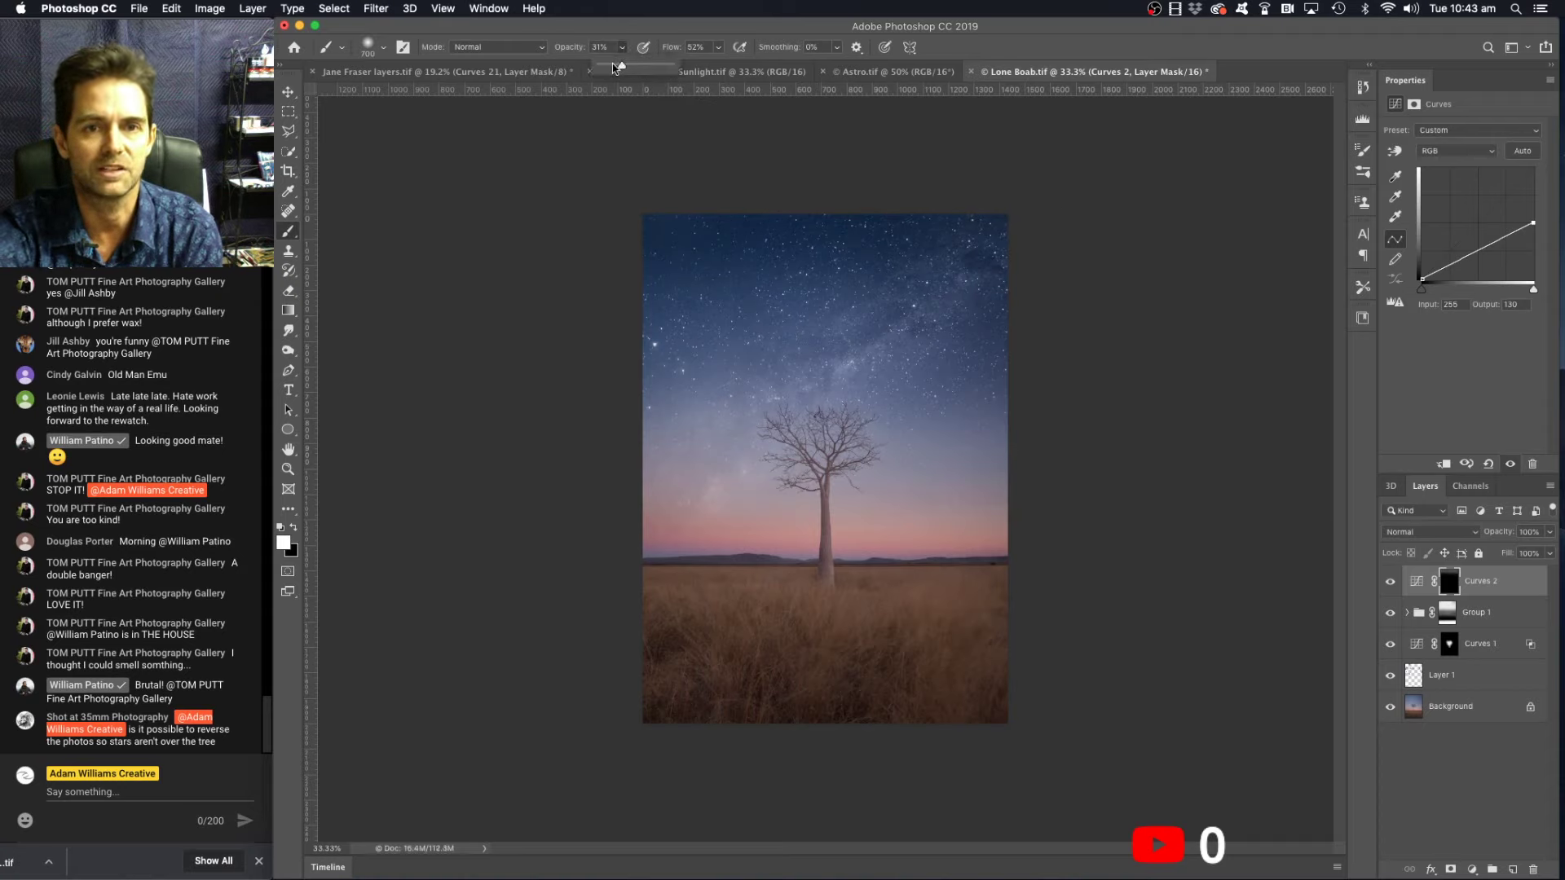
{"action": "mouse_move", "coordinate": [630, 282]}
{"action": "left_mouse_down"}
{"action": "mouse_move", "coordinate": [894, 302]}
{"action": "mouse_move", "coordinate": [1025, 324]}
{"action": "left_mouse_up"}
{"action": "mouse_move", "coordinate": [934, 257]}
{"action": "left_mouse_down"}
{"action": "mouse_move", "coordinate": [993, 424]}
{"action": "mouse_move", "coordinate": [956, 636]}
{"action": "left_mouse_up"}
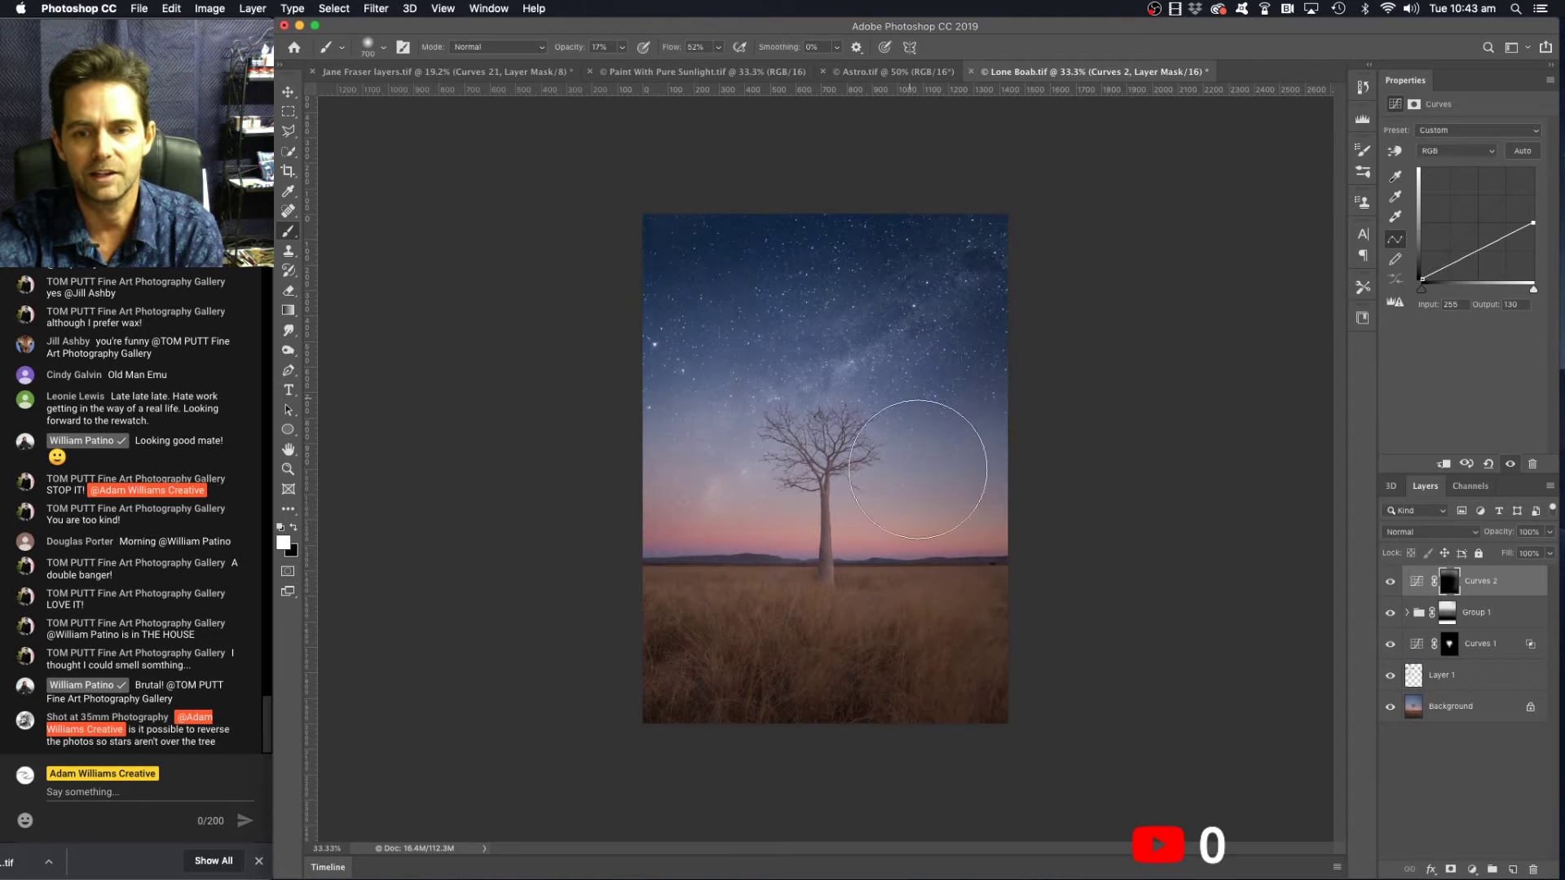
{"action": "mouse_move", "coordinate": [656, 605]}
{"action": "left_mouse_down"}
{"action": "mouse_move", "coordinate": [933, 610]}
{"action": "mouse_move", "coordinate": [752, 683]}
{"action": "mouse_move", "coordinate": [1012, 590]}
{"action": "left_mouse_up"}
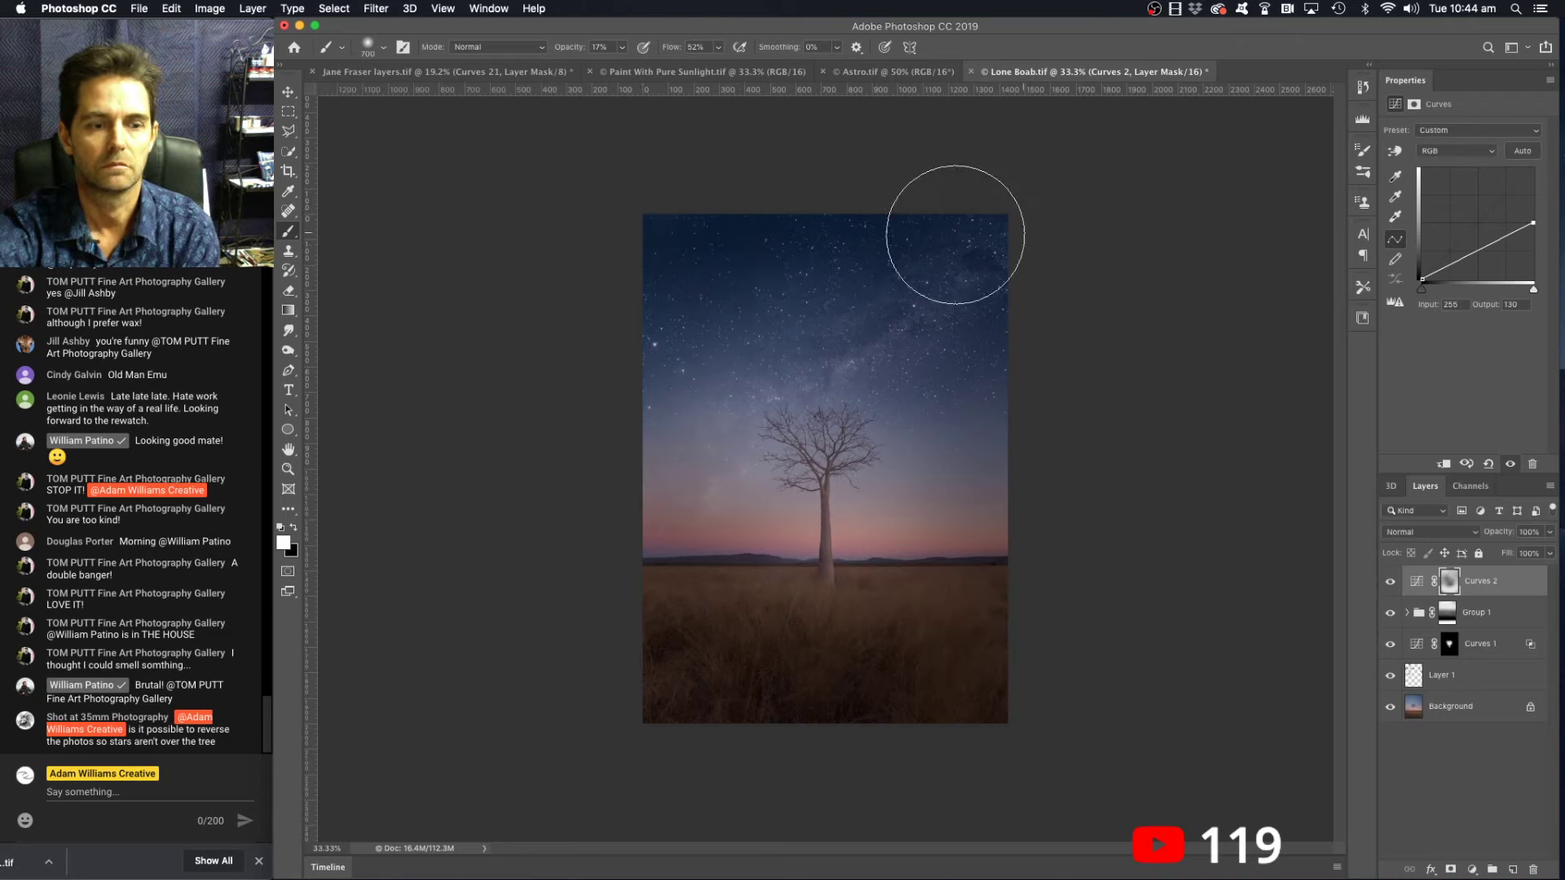
- Darken the sky's upper-right corner further with another white brush stroke on the Curves 2 mask
{"action": "left_click_drag", "start_coordinate": [955, 235], "coordinate": [1024, 233]}
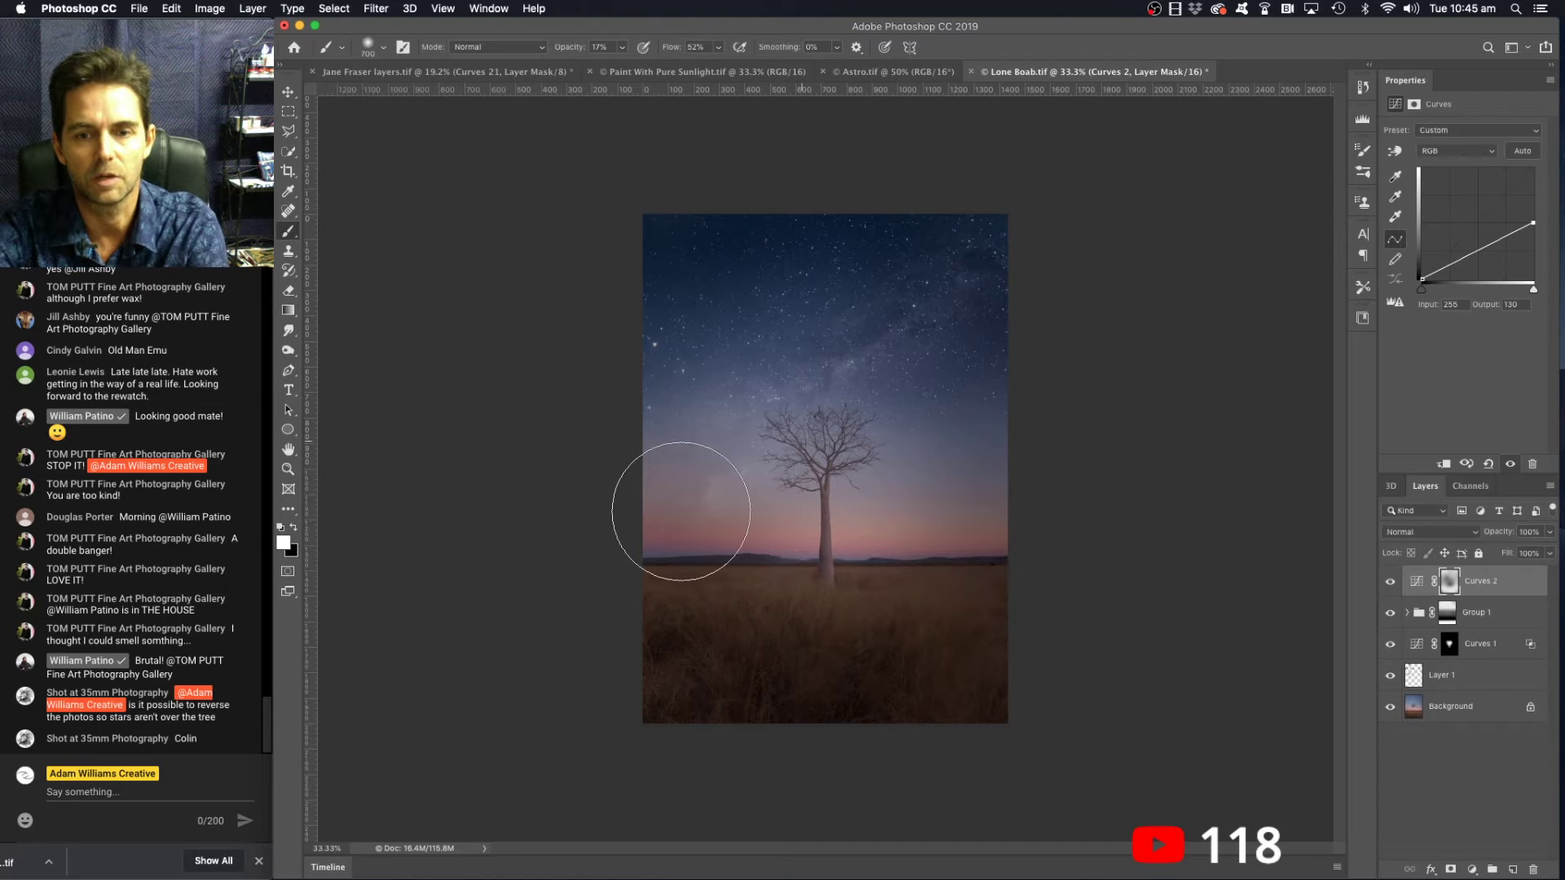
- Add another Curves adjustment layer on top and shape a contrast-boosting S-curve, lifting input 104 to output 152
{"action": "key", "text": "super+equal"}
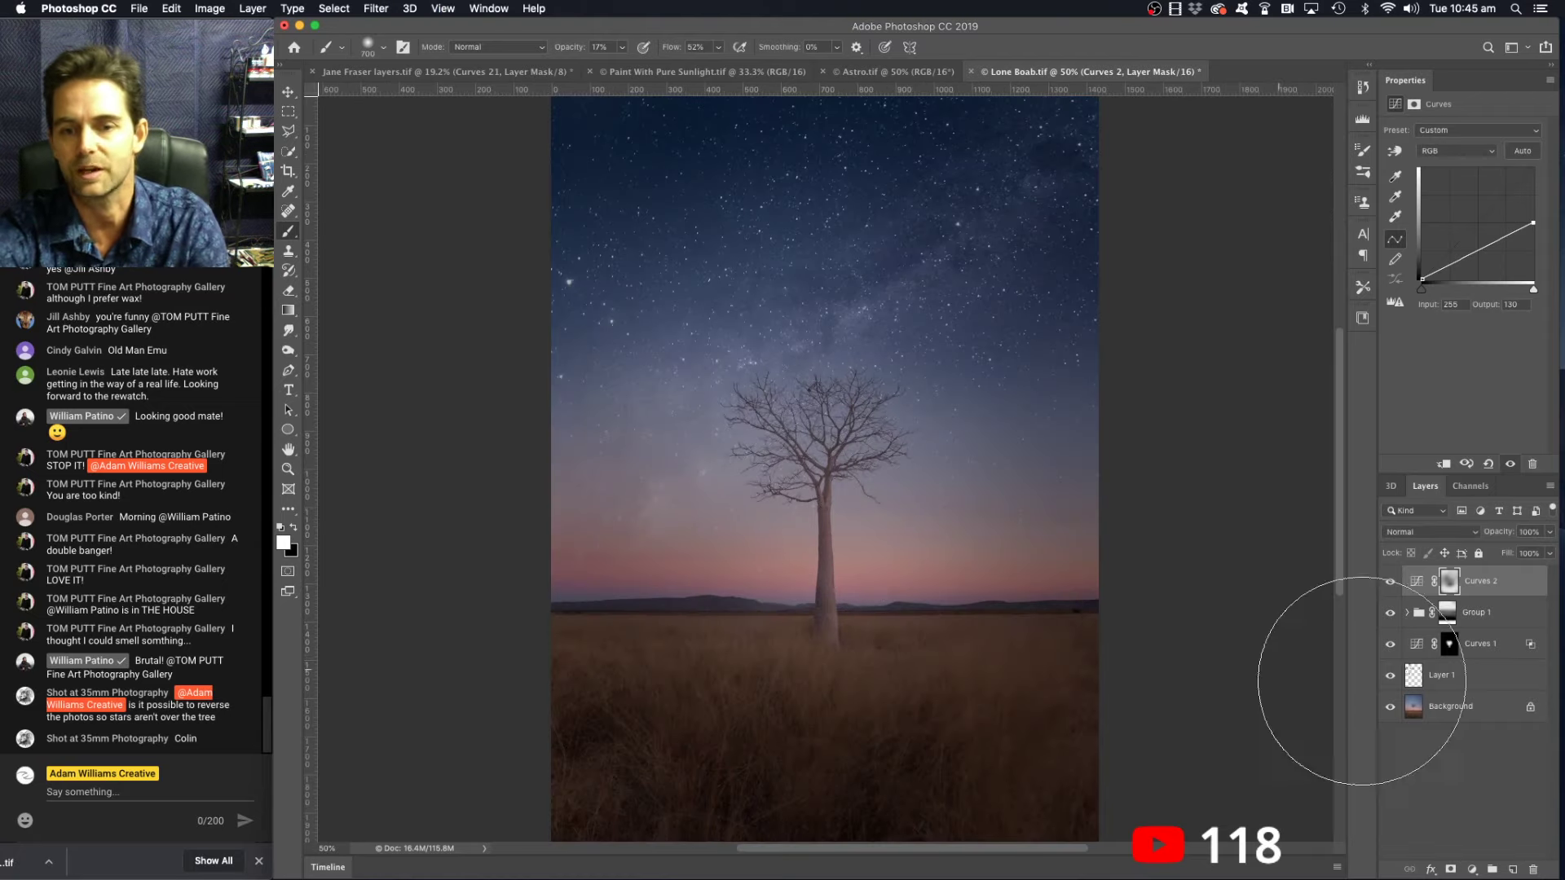
{"action": "left_click", "coordinate": [1472, 869]}
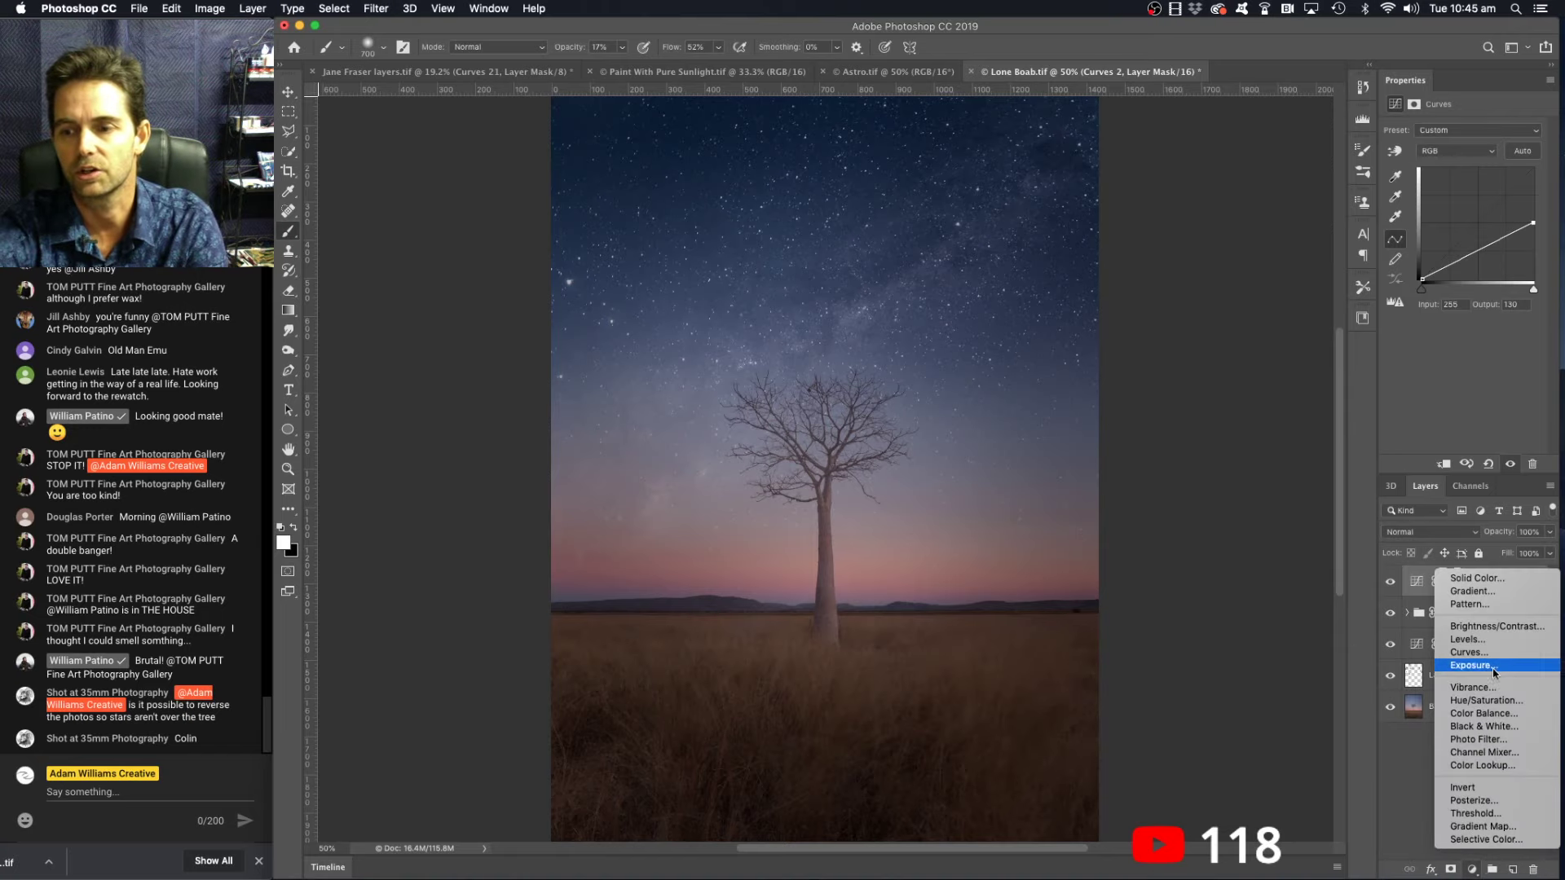
{"action": "left_click", "coordinate": [1467, 652]}
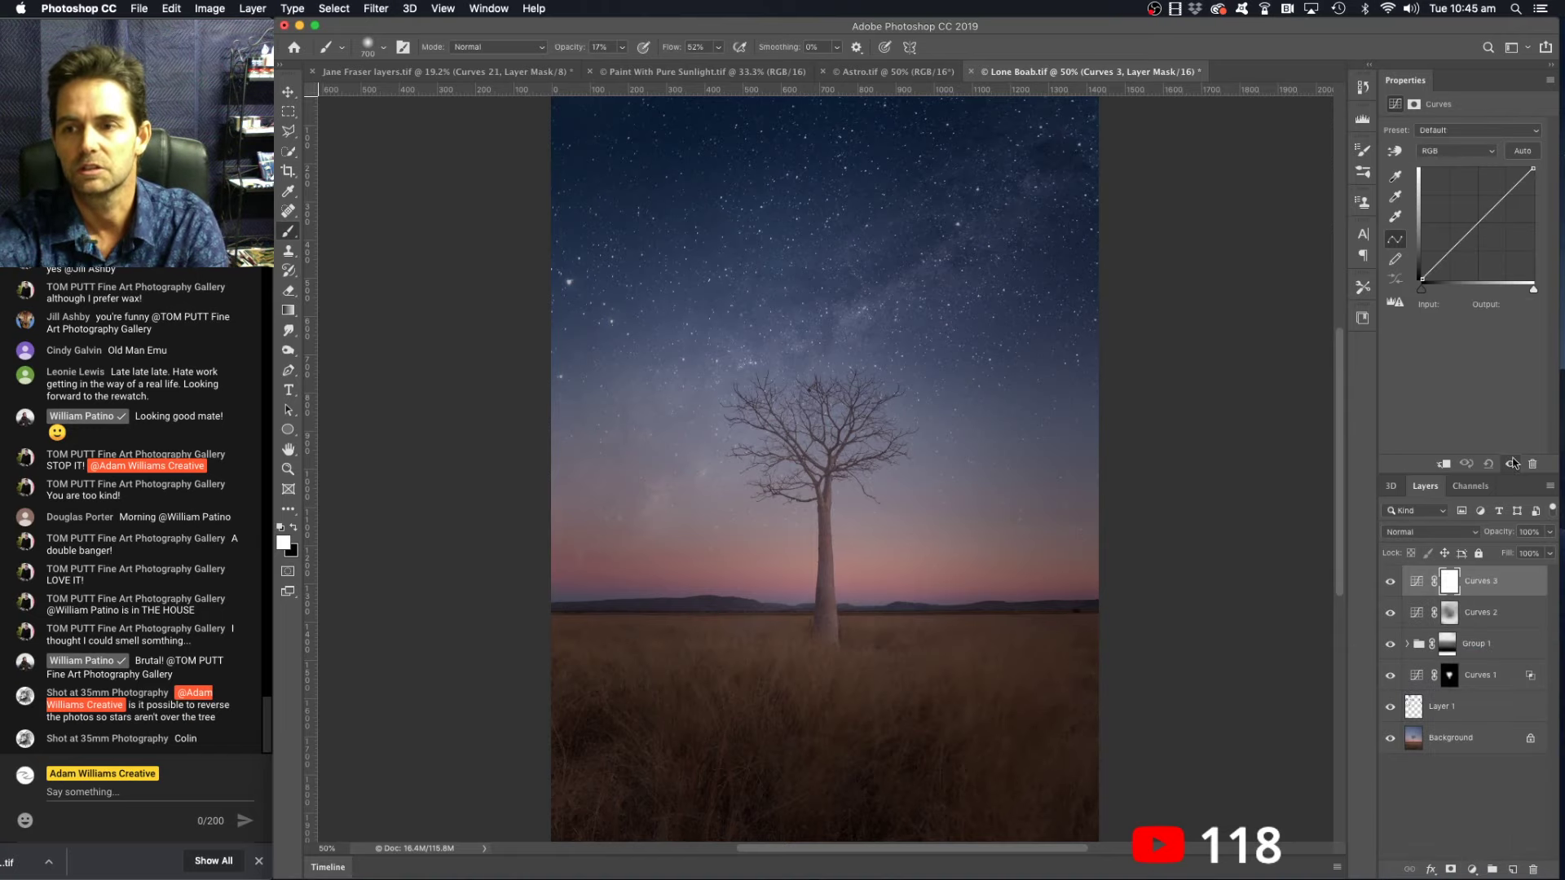
{"action": "left_click", "coordinate": [1453, 247]}
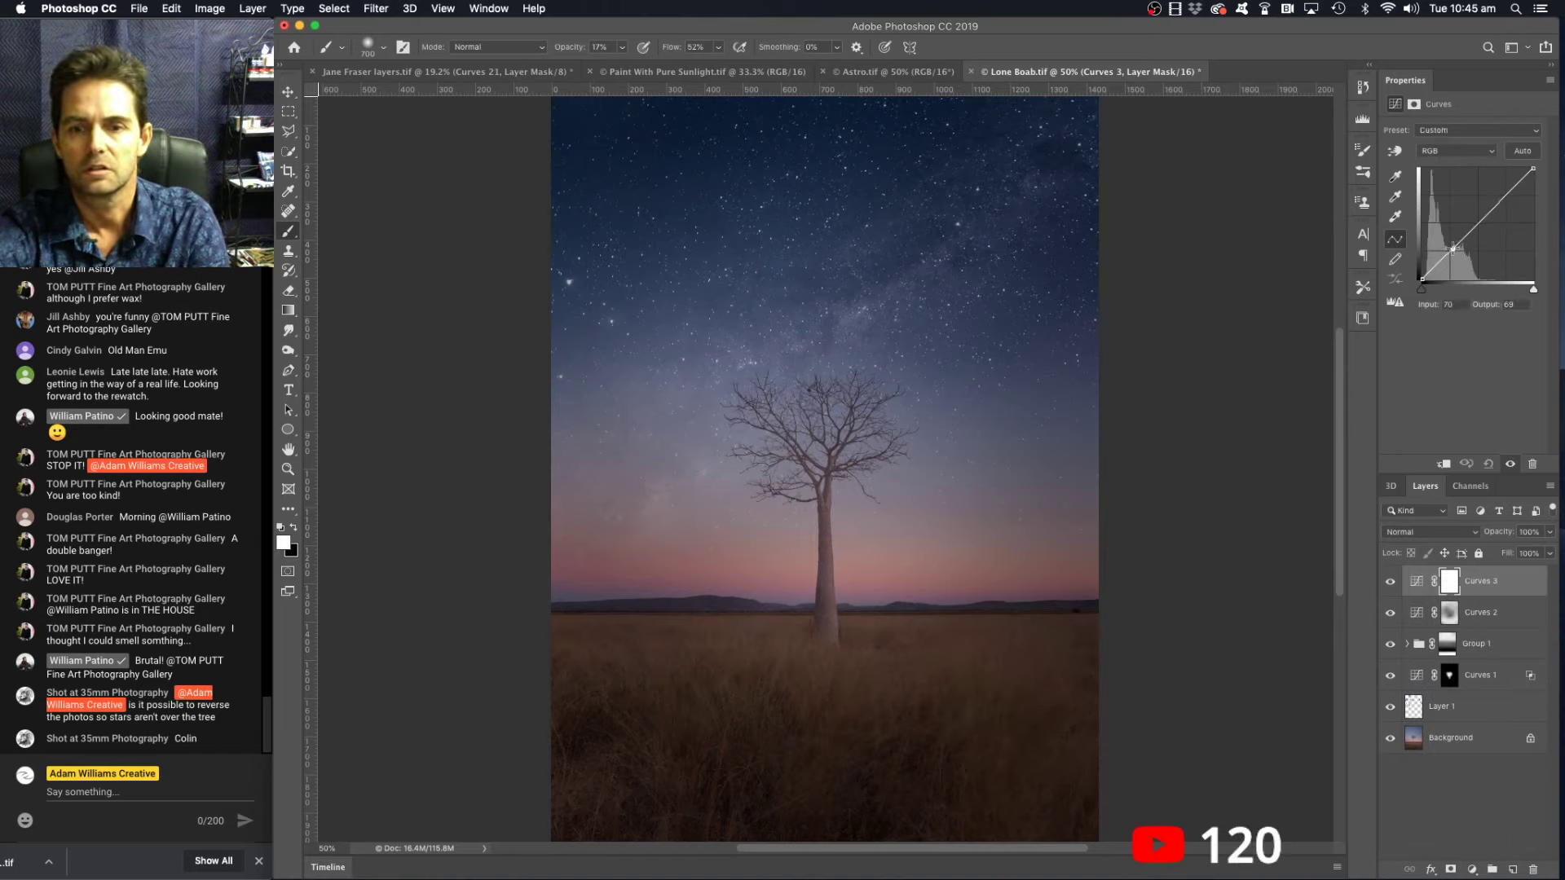
{"action": "left_click", "coordinate": [1395, 151]}
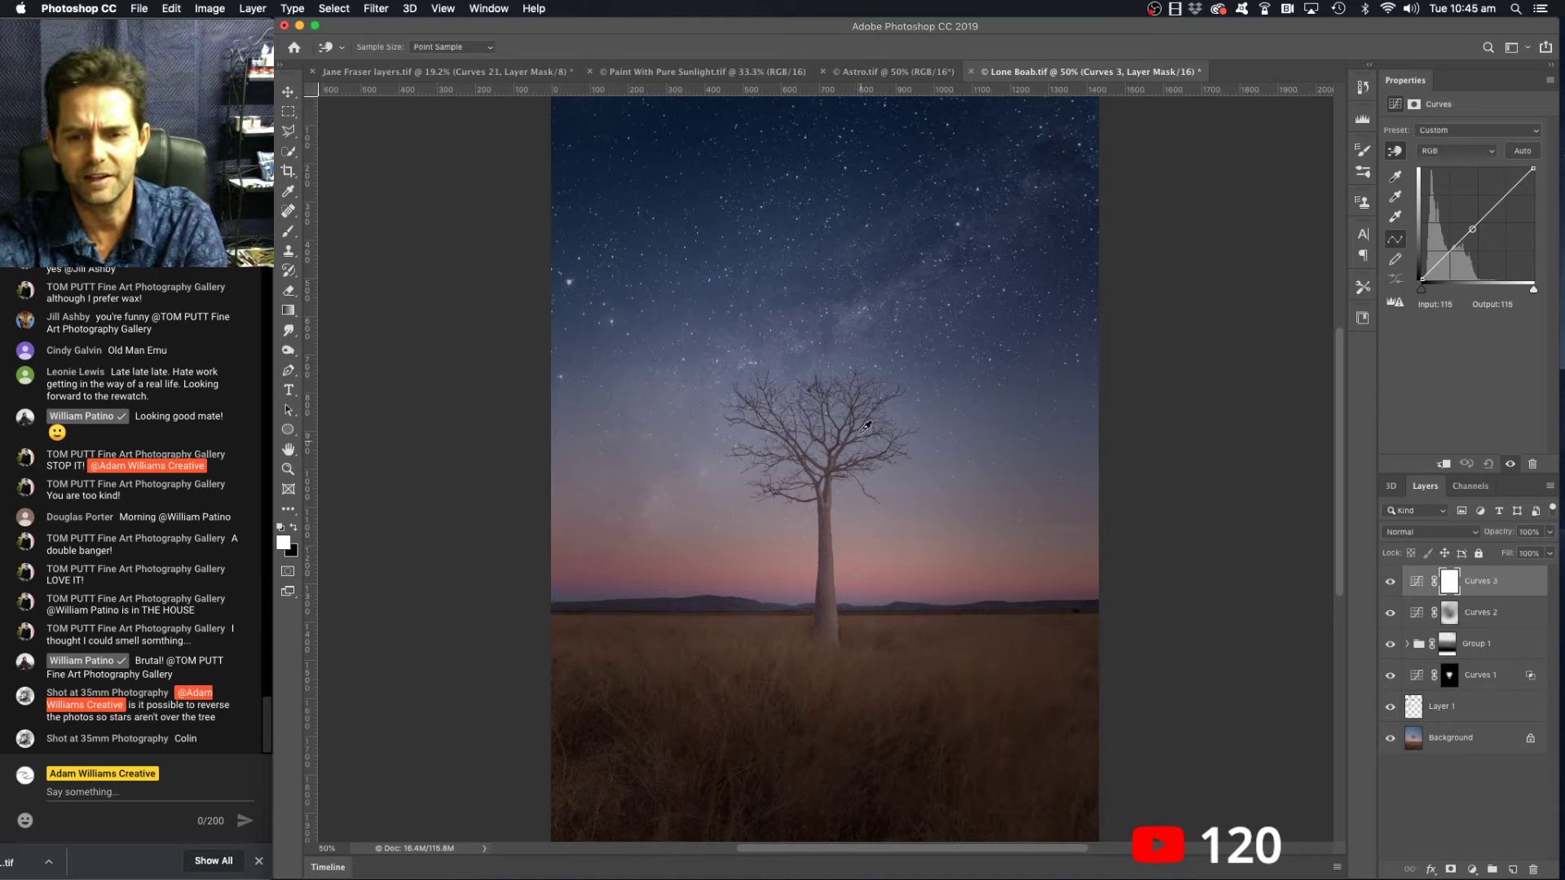
{"action": "left_click", "coordinate": [867, 596]}
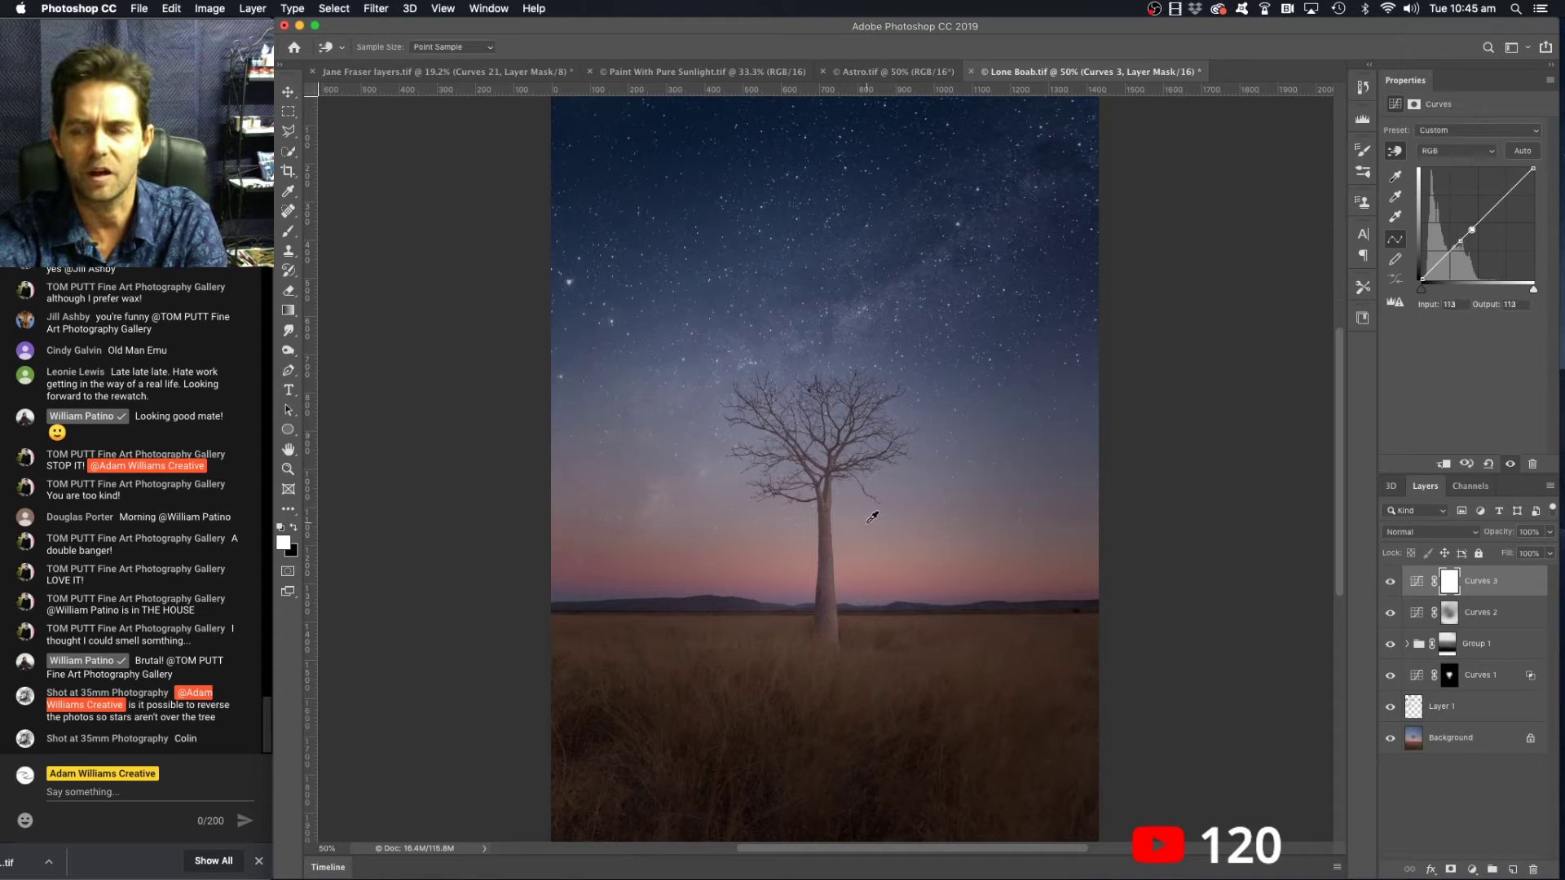
{"action": "mouse_move", "coordinate": [1472, 230]}
{"action": "left_mouse_down"}
{"action": "mouse_move", "coordinate": [1460, 240]}
{"action": "mouse_move", "coordinate": [1468, 215]}
{"action": "left_mouse_up"}
{"action": "left_click", "coordinate": [1459, 238]}
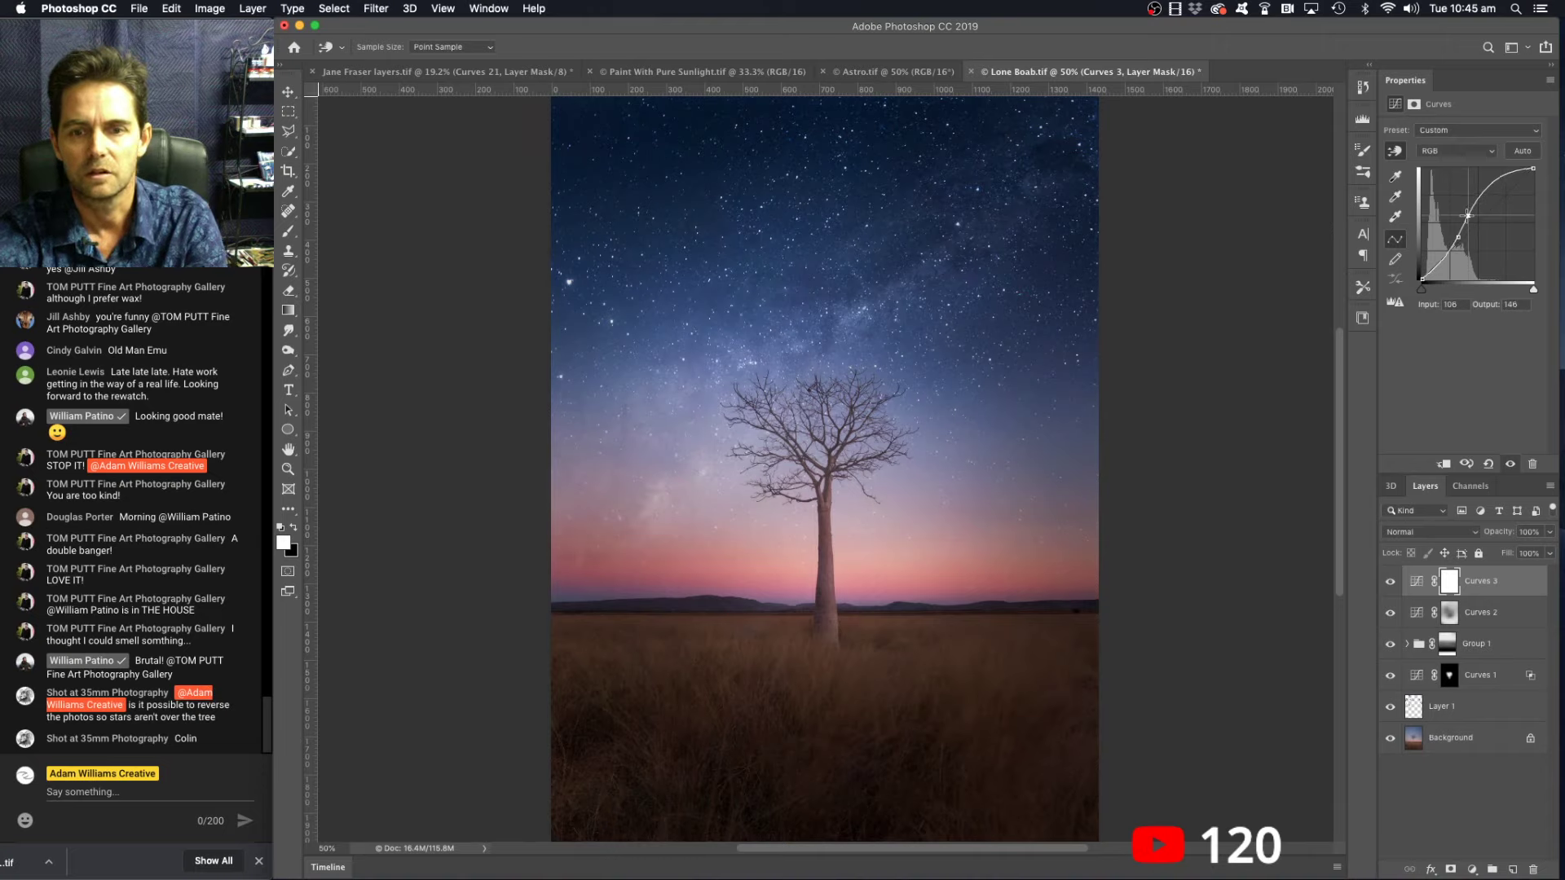
{"action": "left_click_drag", "start_coordinate": [1459, 238], "coordinate": [1468, 213]}
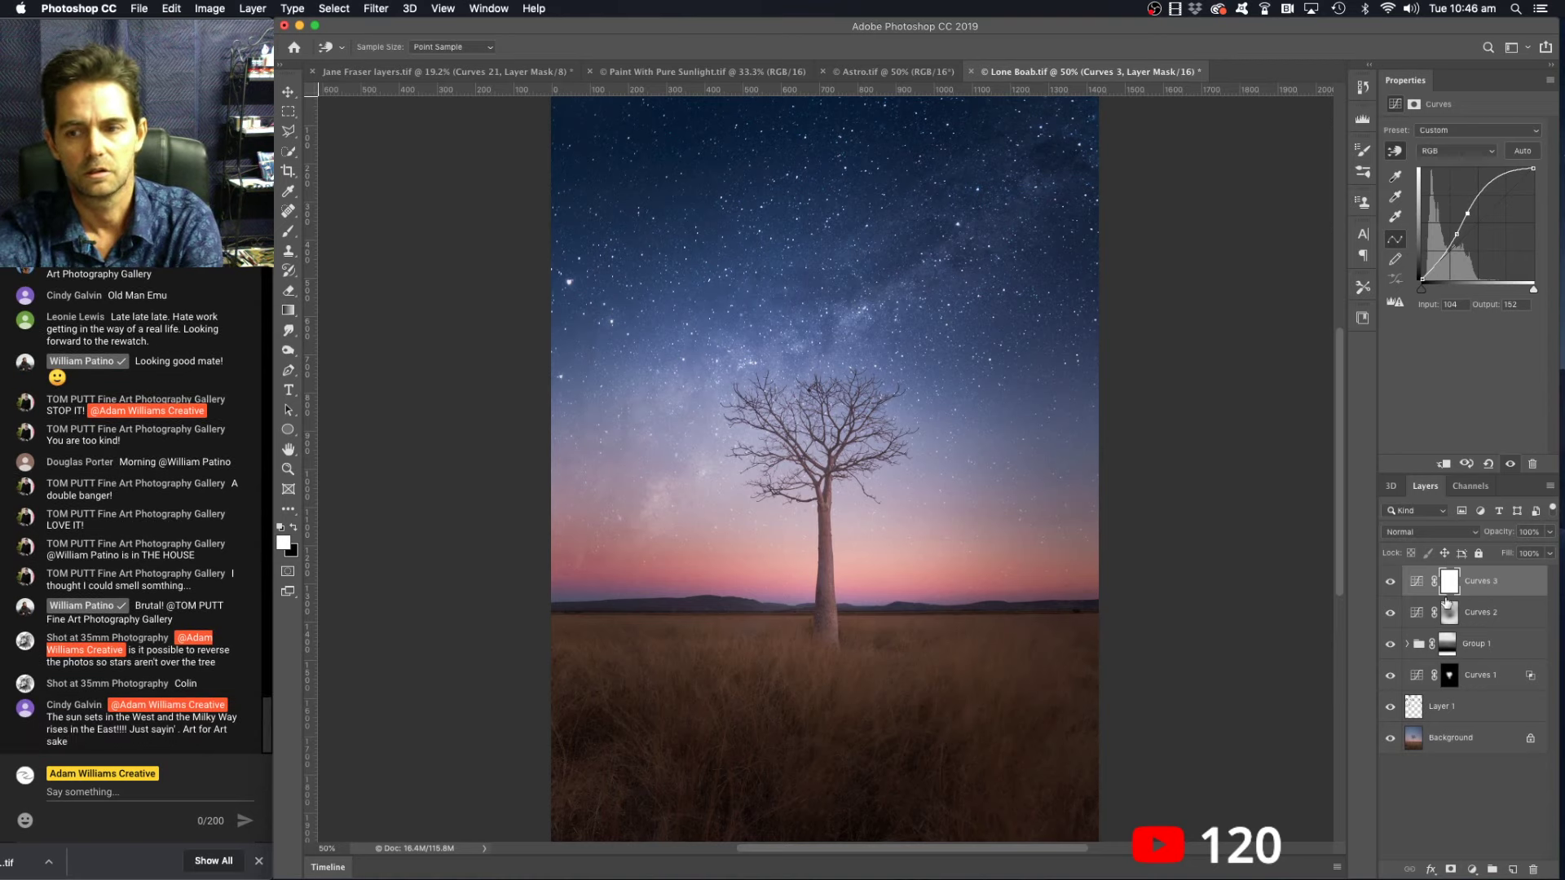
- Compare the image with and without the Curves 3 adjustment, both close up and in full view
{"action": "left_click", "coordinate": [1391, 581]}
{"action": "left_click", "coordinate": [1390, 581]}
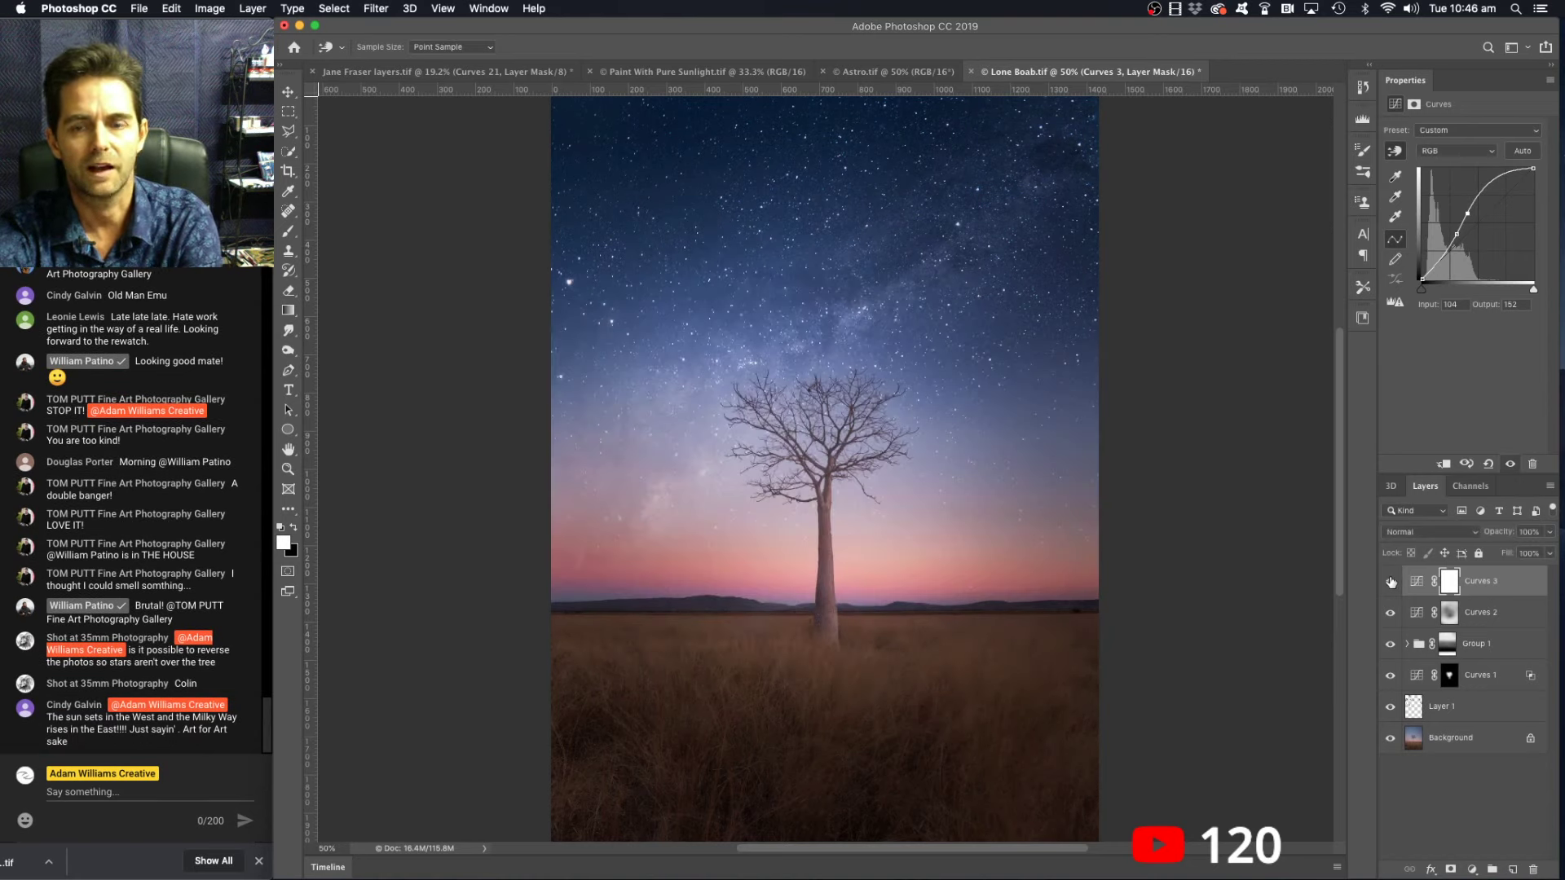
{"action": "key", "text": "super+minus"}
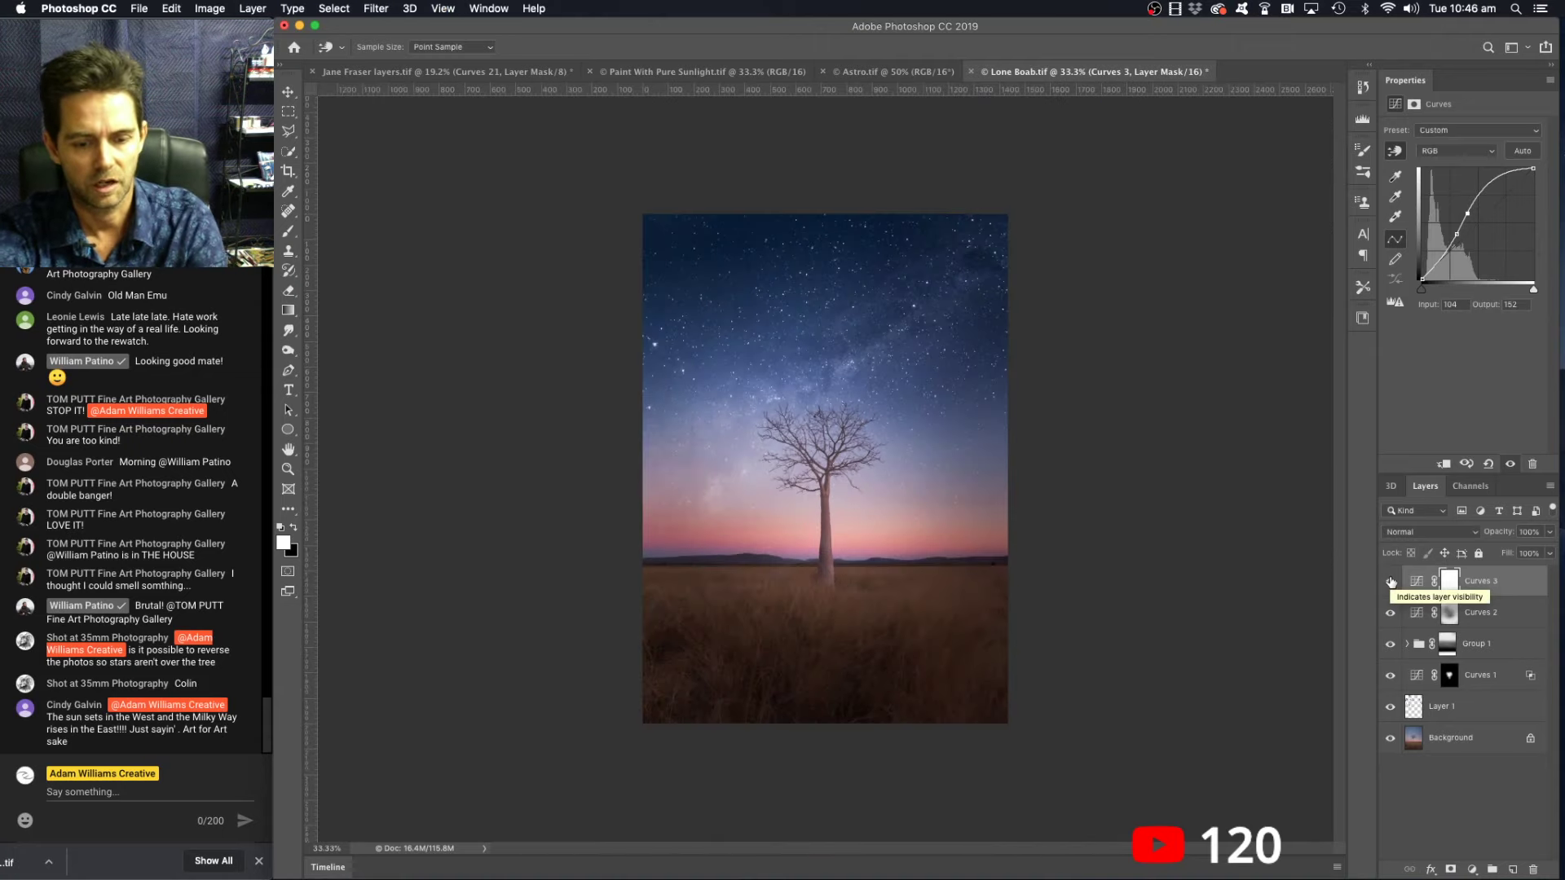
{"action": "left_click", "coordinate": [1392, 582]}
{"action": "left_click", "coordinate": [1394, 584]}
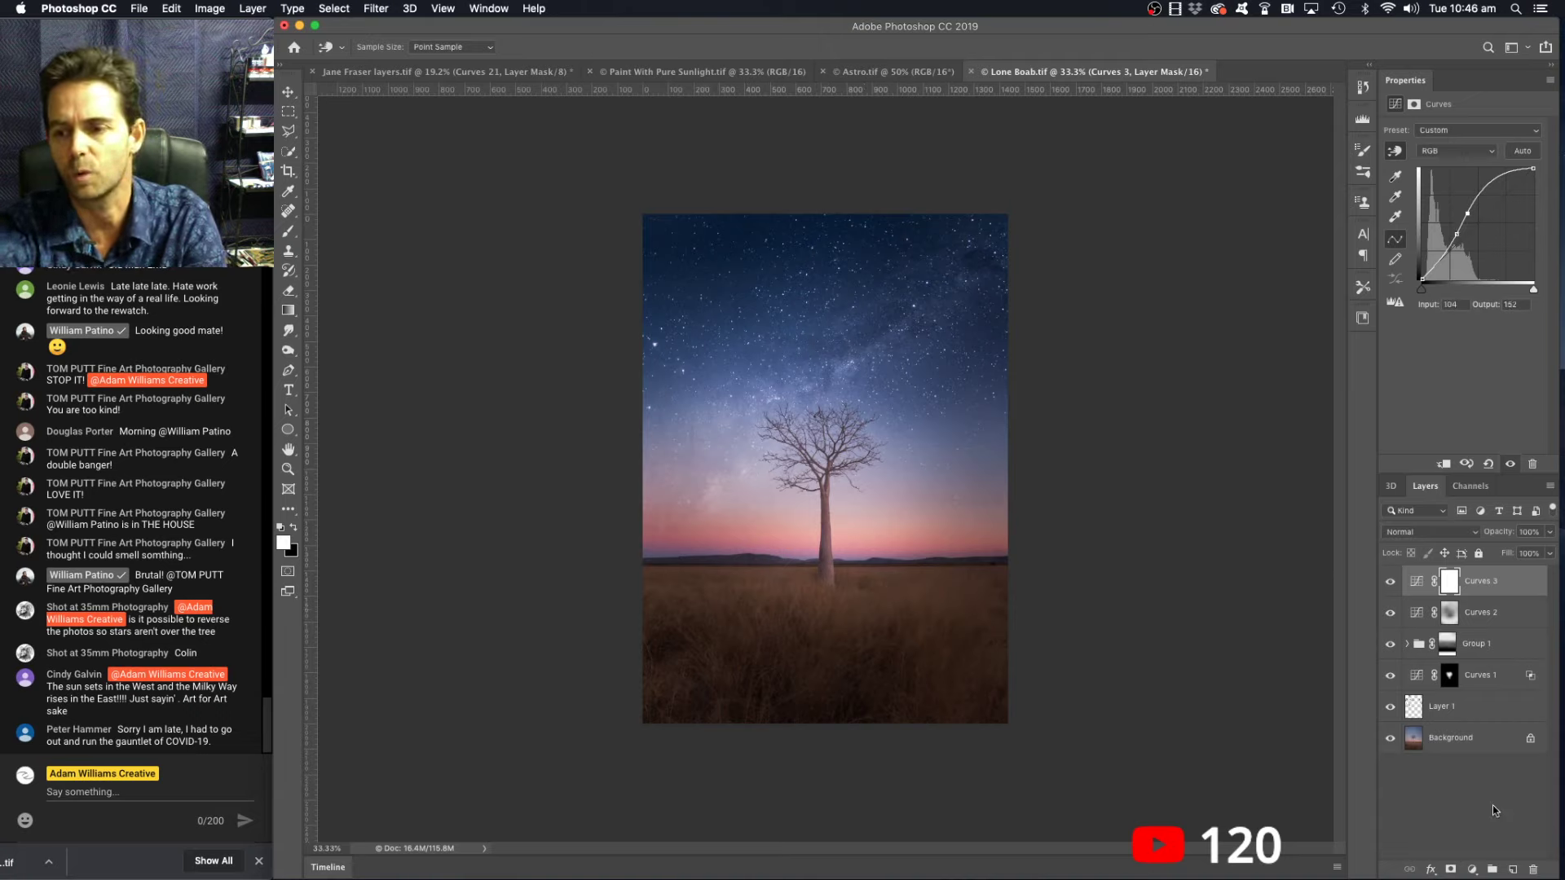
- Add a magenta Solid Color fill layer (#93329e) at the top of the stack and blend it in Soft Light mode
{"action": "left_click", "coordinate": [1474, 869]}
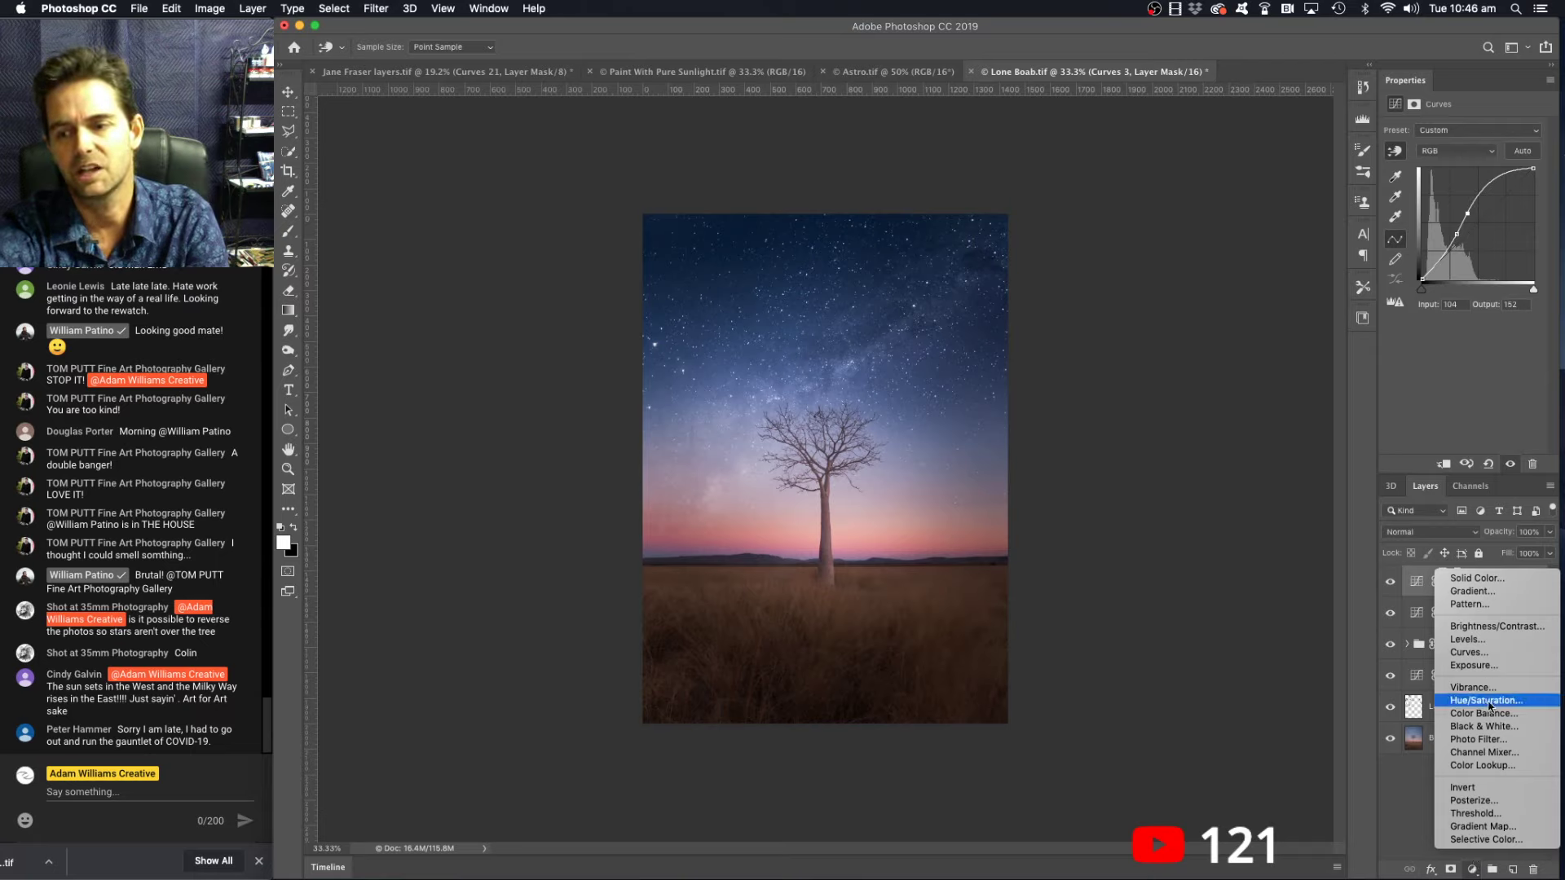
{"action": "left_click", "coordinate": [1483, 584]}
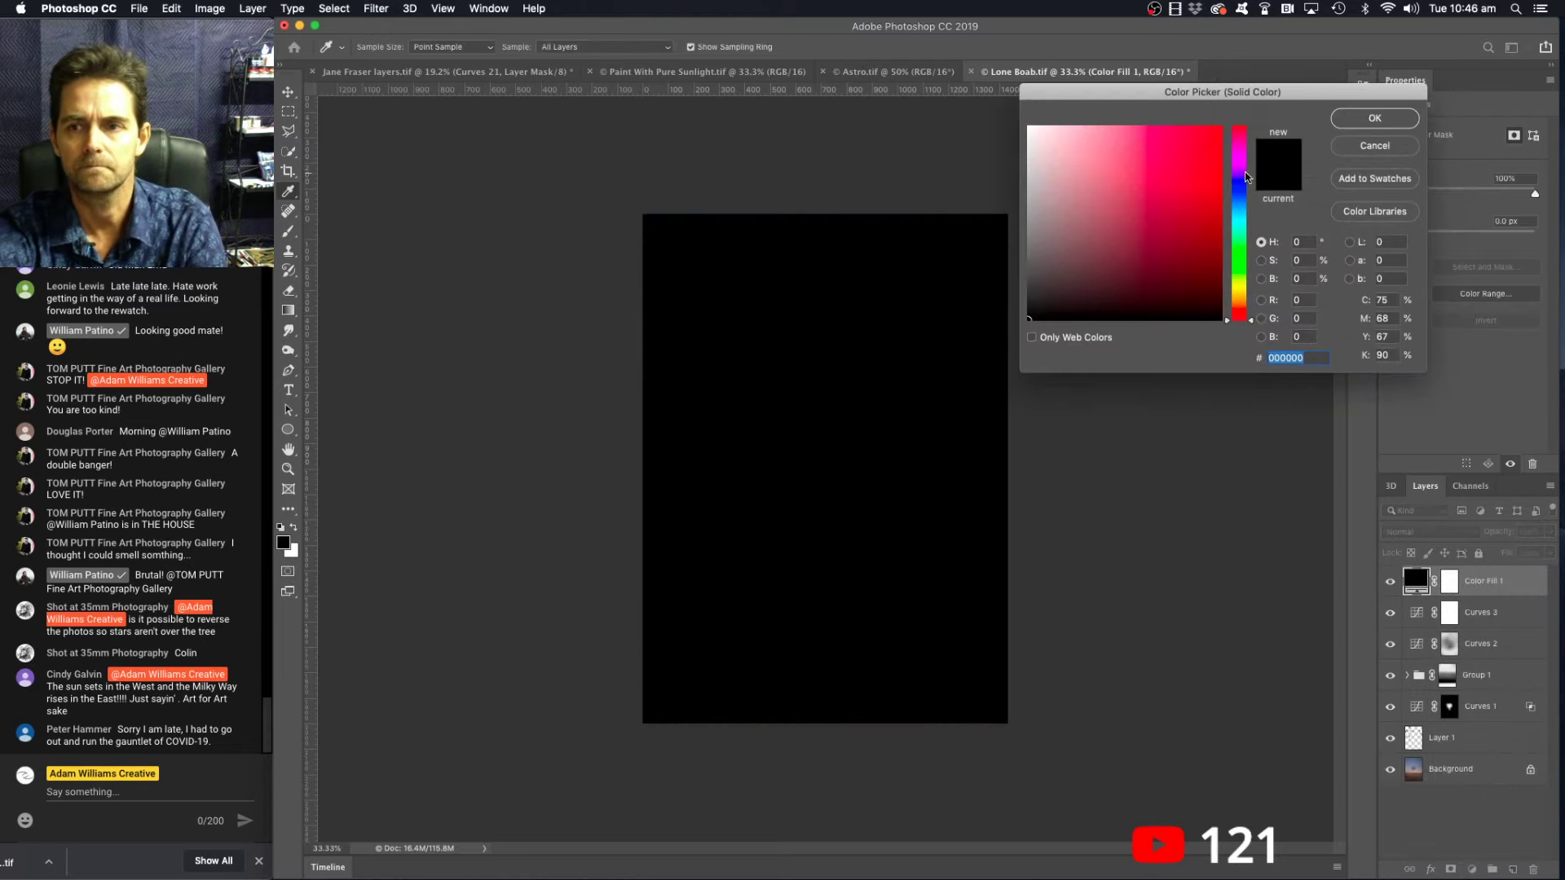
{"action": "left_click", "coordinate": [1241, 163]}
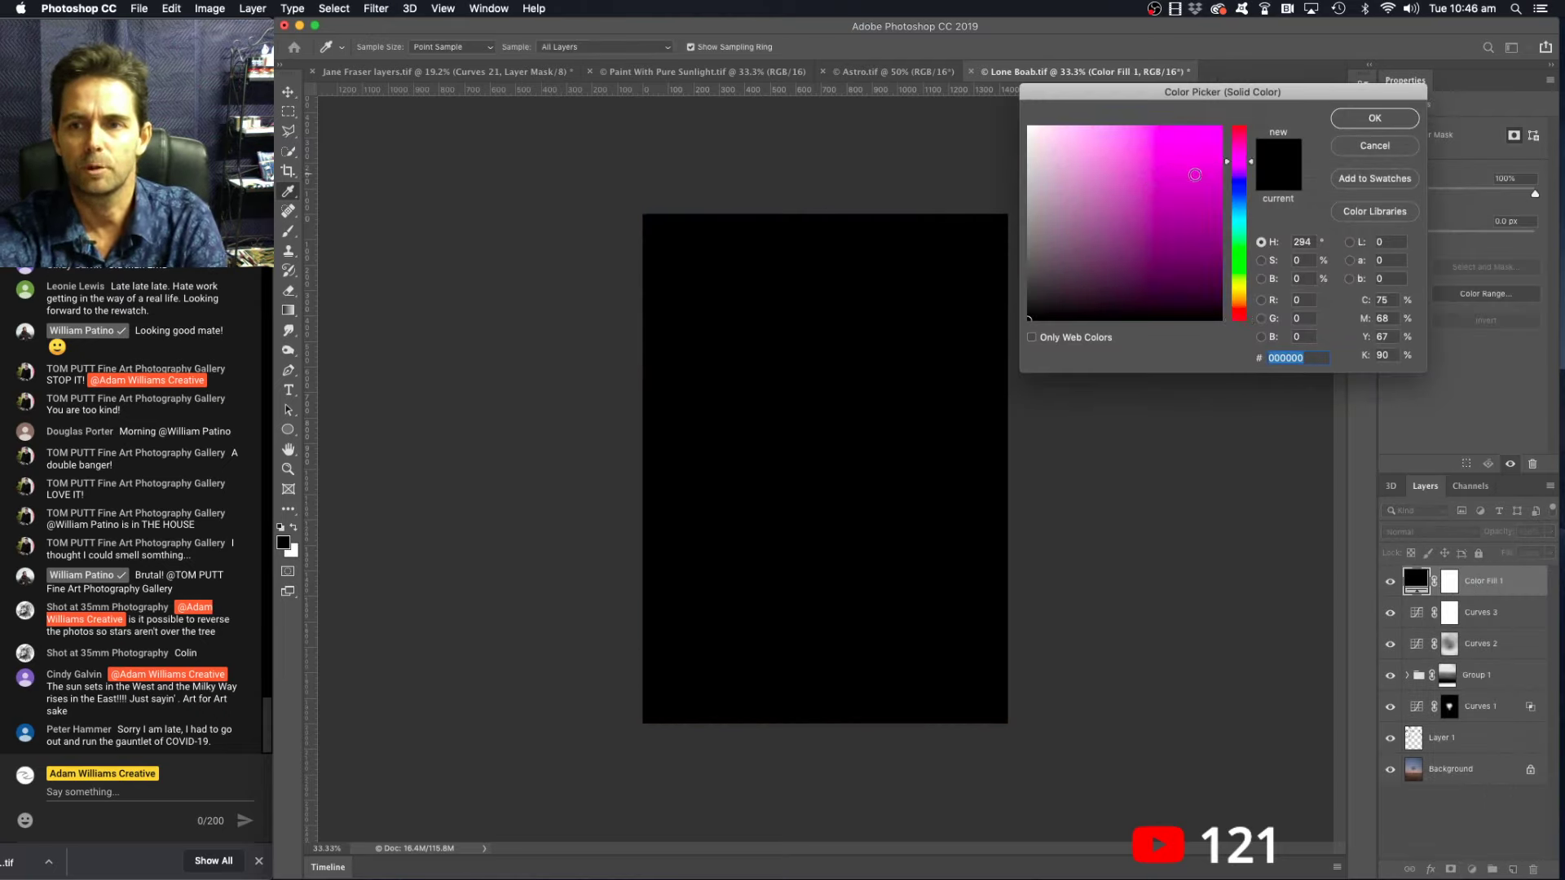
{"action": "left_click", "coordinate": [1161, 200]}
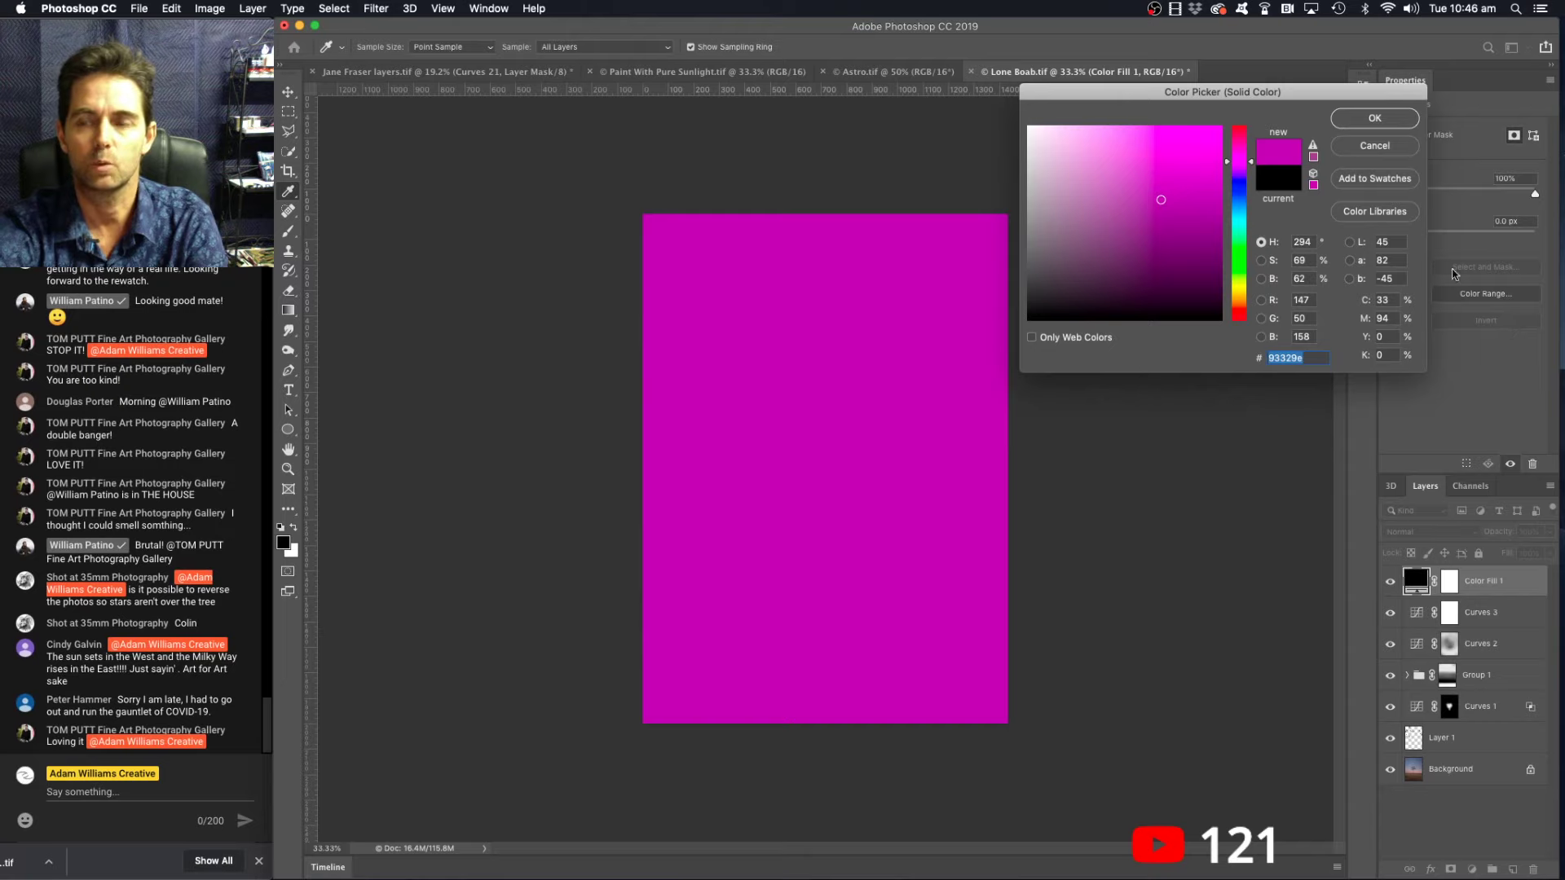
{"action": "left_click", "coordinate": [1385, 123]}
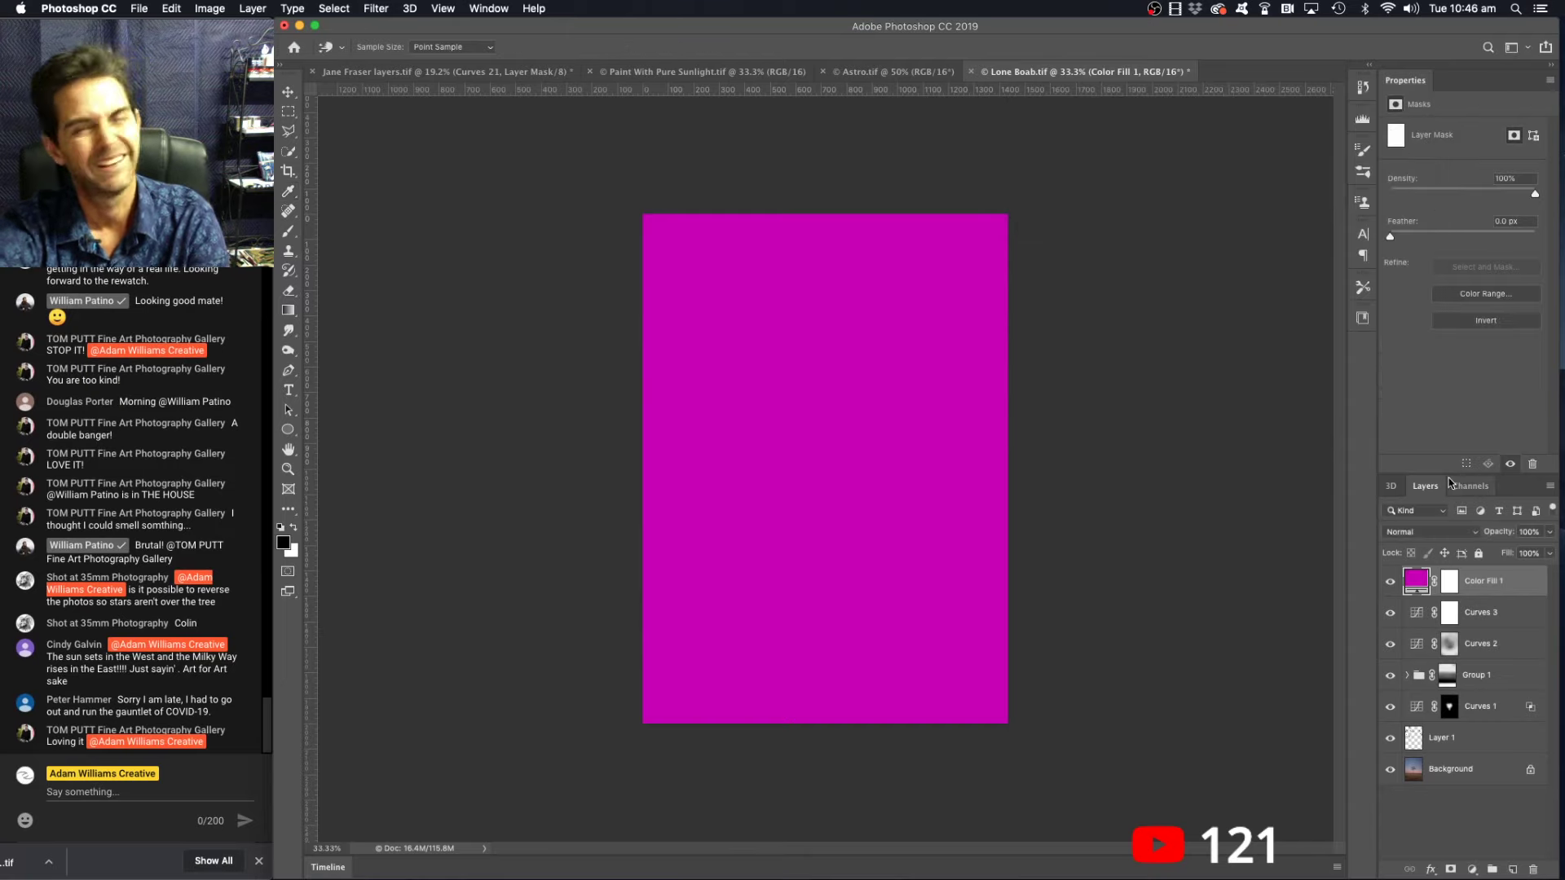
{"action": "left_click", "coordinate": [1437, 539]}
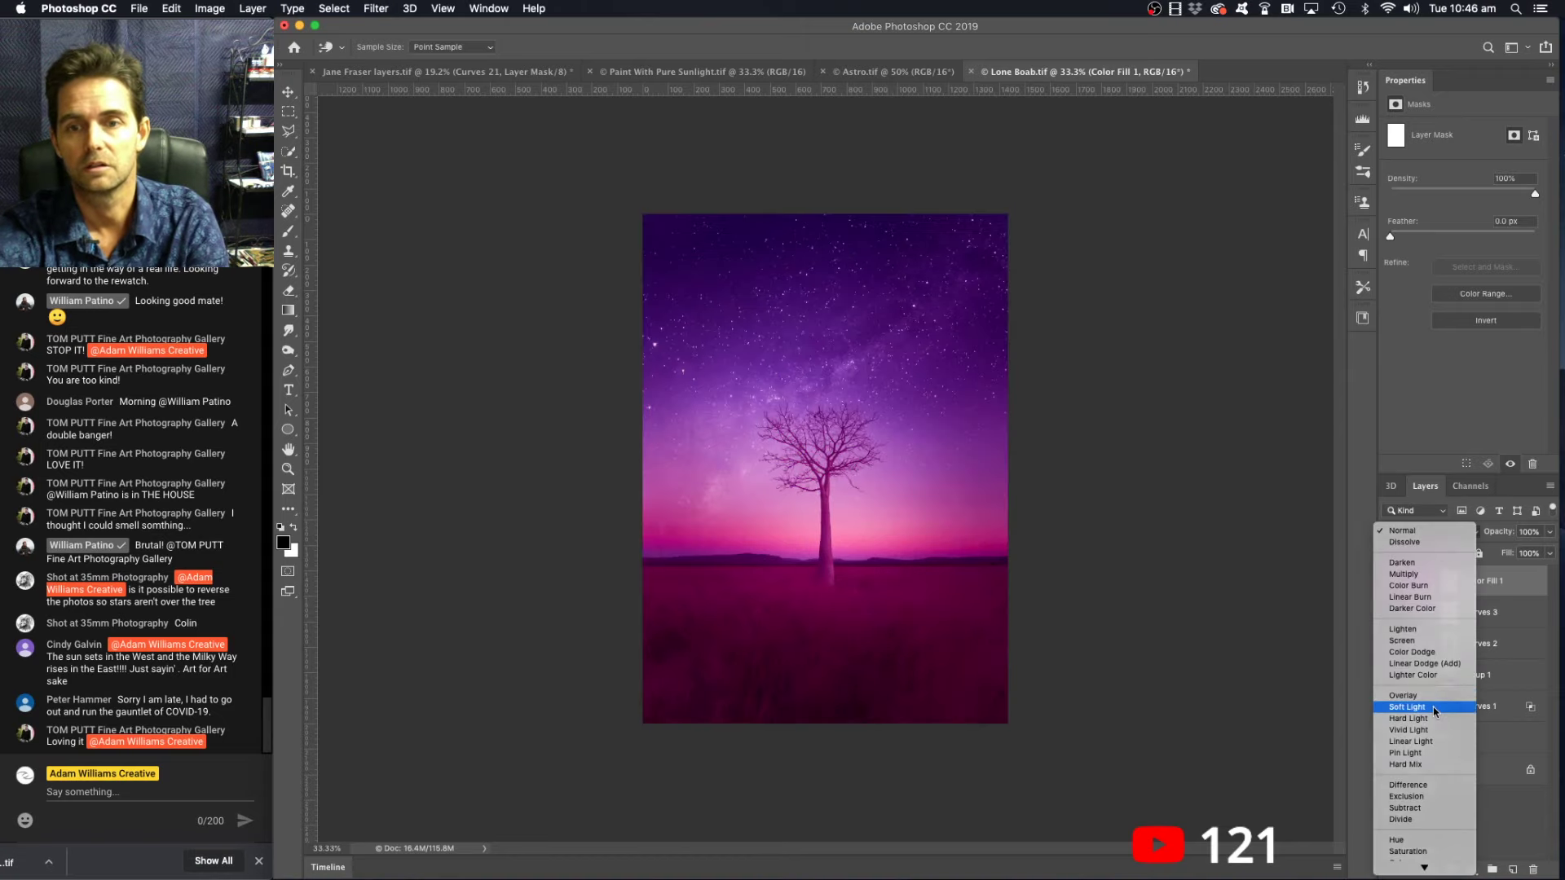
{"action": "left_click", "coordinate": [1434, 707]}
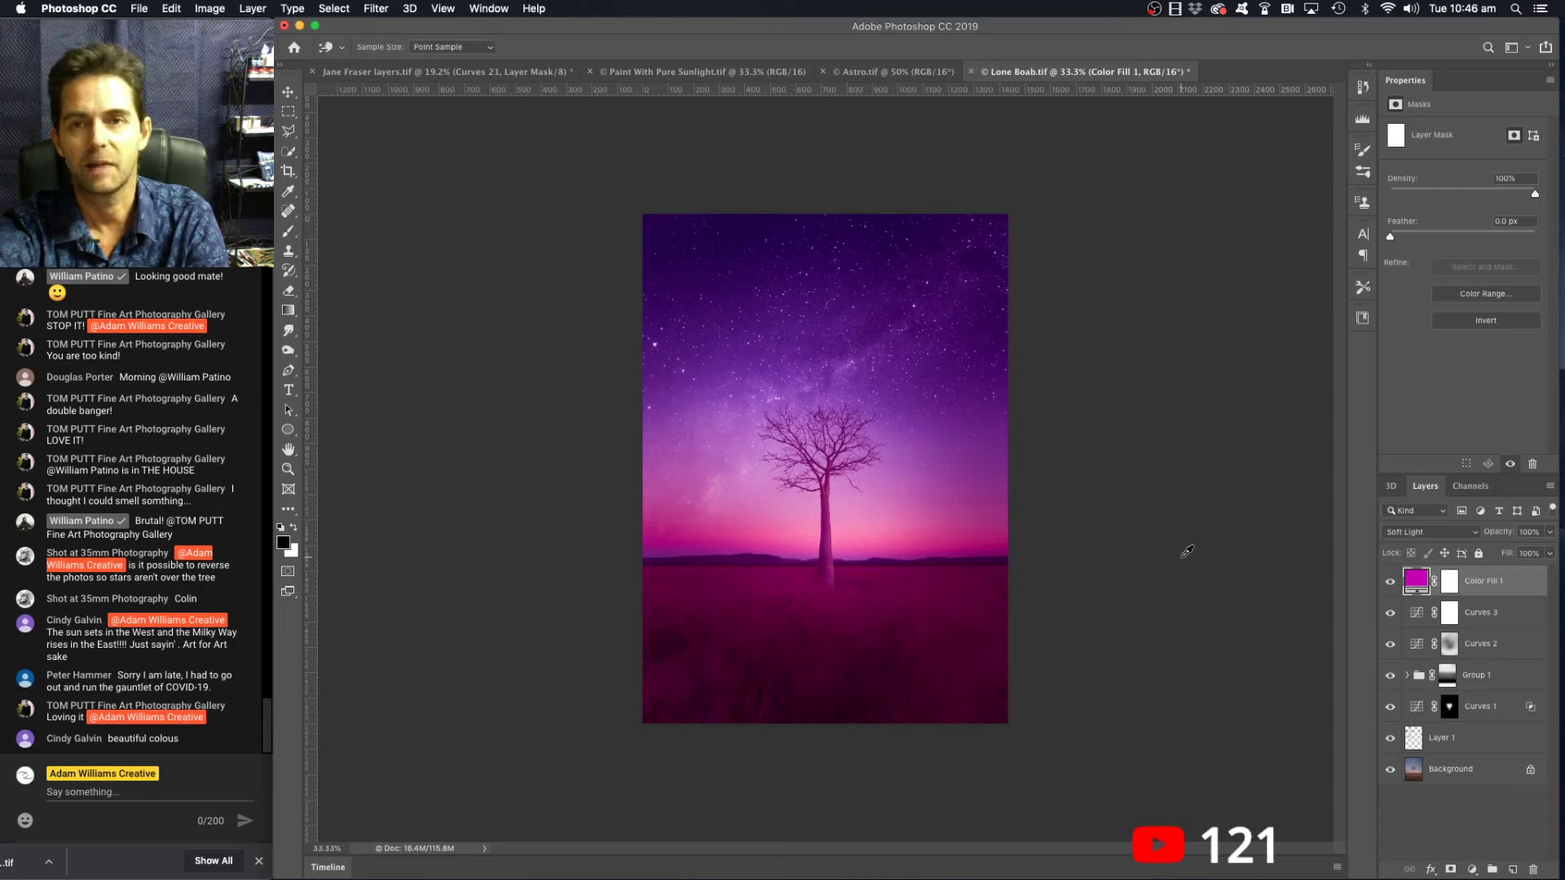
- Recolor the Color Fill 1 layer to a light violet, #c07bf5, after trying darker, pinker and bluer tints
{"action": "double_click", "coordinate": [1416, 584]}
{"action": "left_click", "coordinate": [1123, 267]}
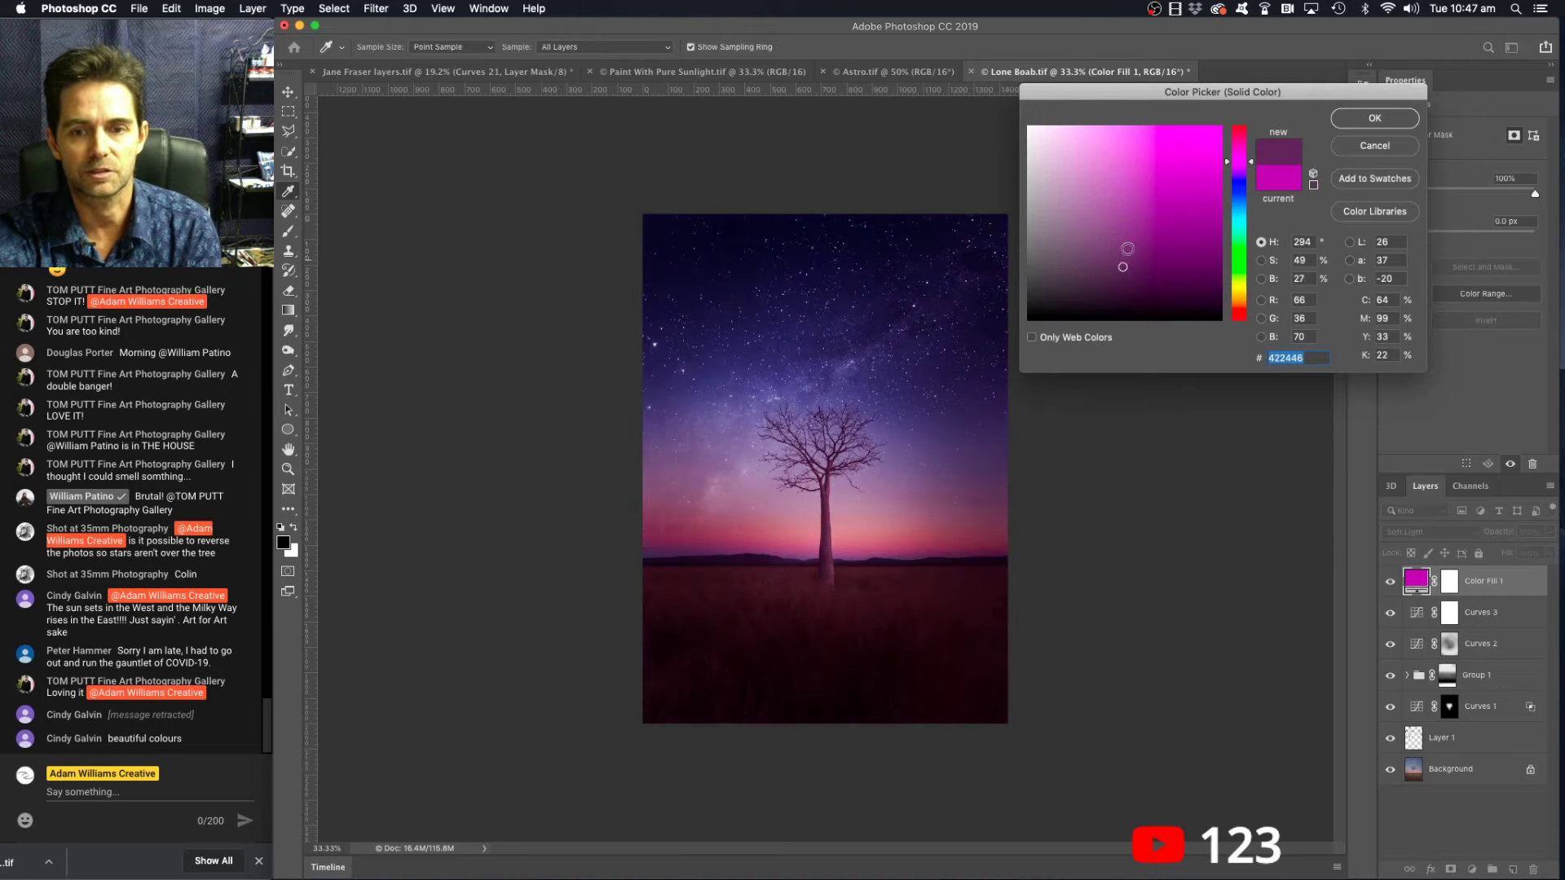
{"action": "mouse_move", "coordinate": [1128, 249]}
{"action": "left_mouse_down"}
{"action": "mouse_move", "coordinate": [1098, 163]}
{"action": "mouse_move", "coordinate": [1129, 176]}
{"action": "mouse_move", "coordinate": [1136, 152]}
{"action": "left_mouse_up"}
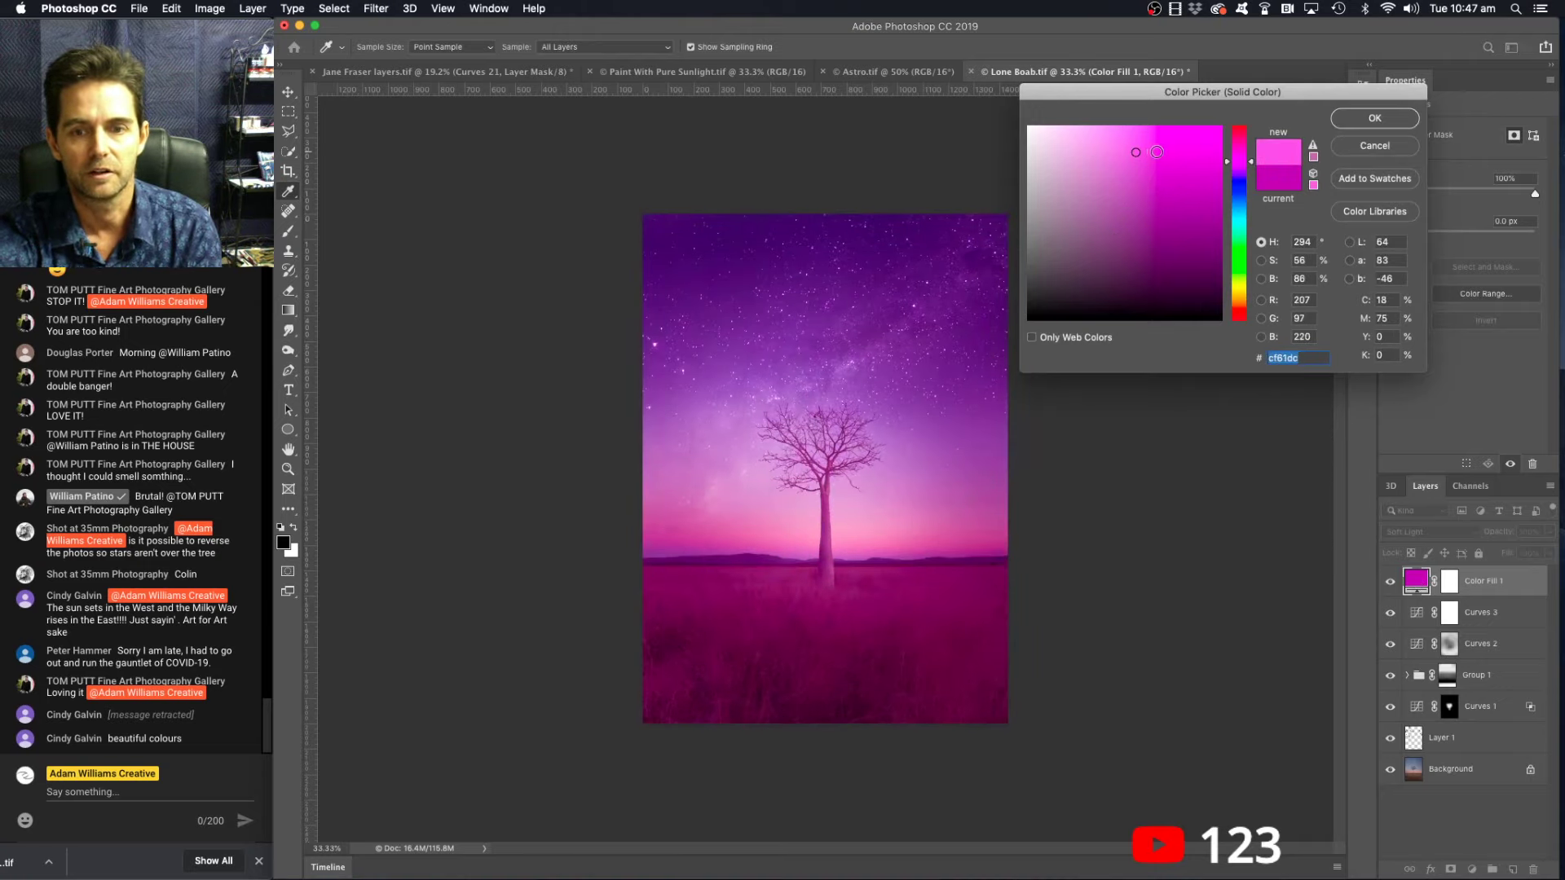
{"action": "left_click", "coordinate": [1124, 133]}
{"action": "left_click", "coordinate": [1242, 171]}
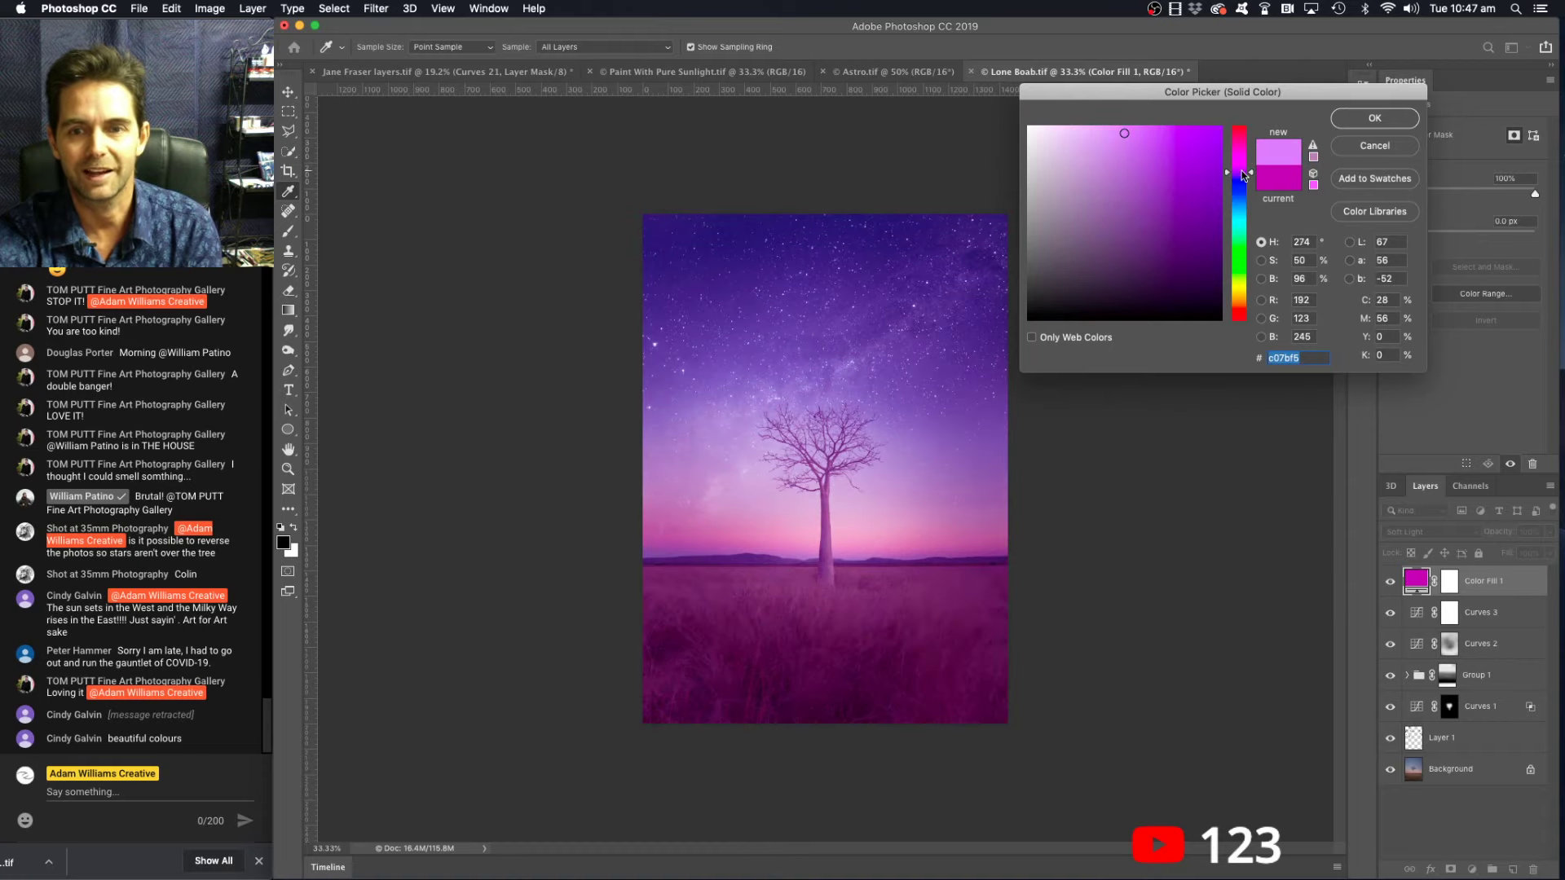
{"action": "left_click", "coordinate": [1240, 177]}
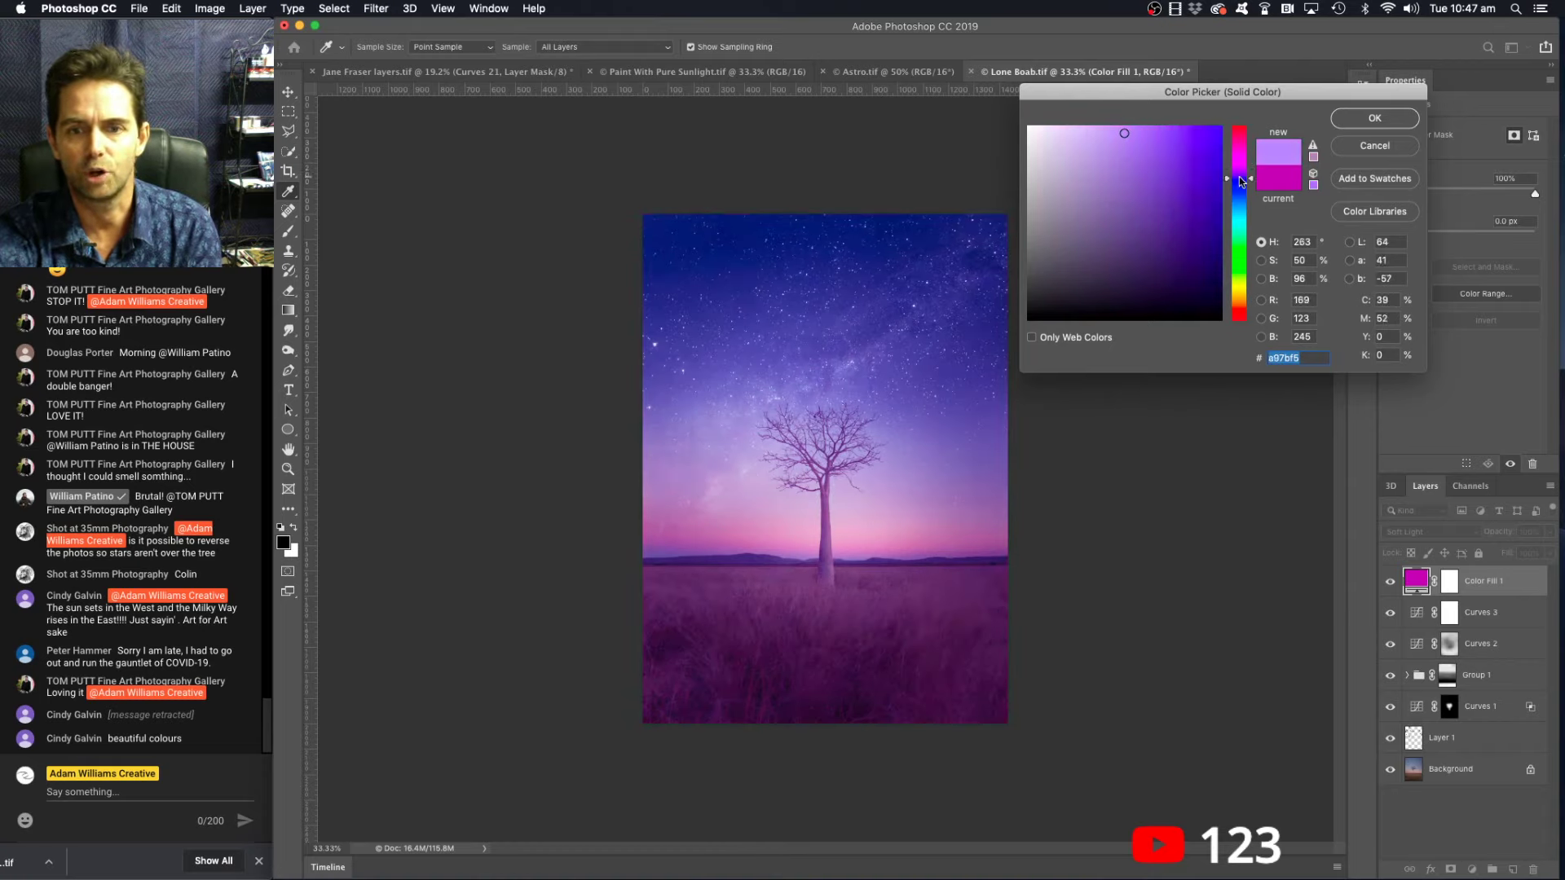
{"action": "left_click", "coordinate": [1239, 173]}
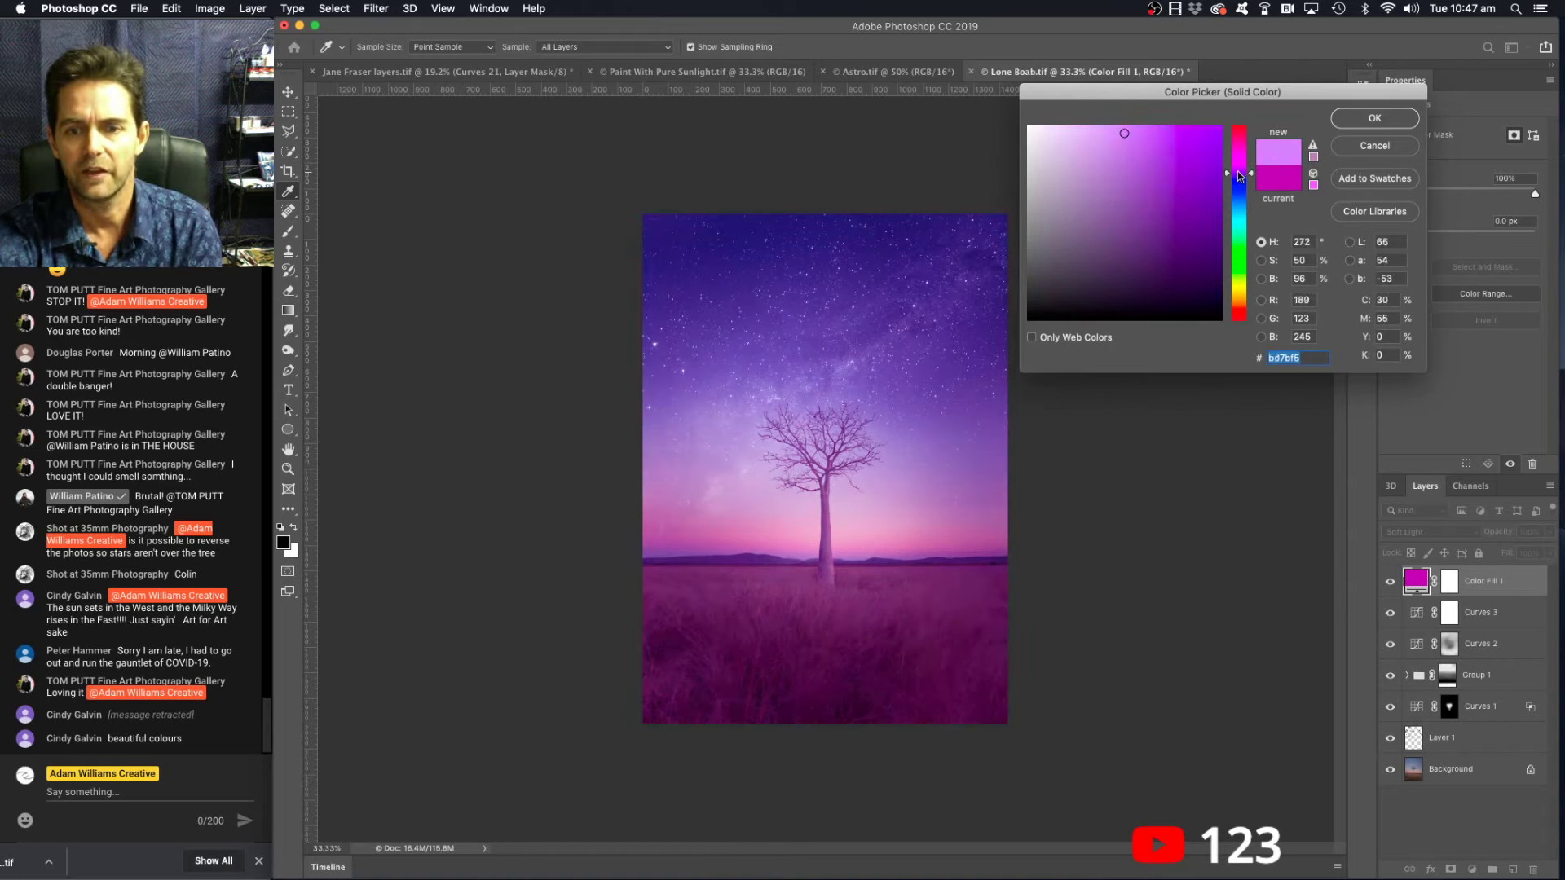
{"action": "left_click", "coordinate": [1241, 171]}
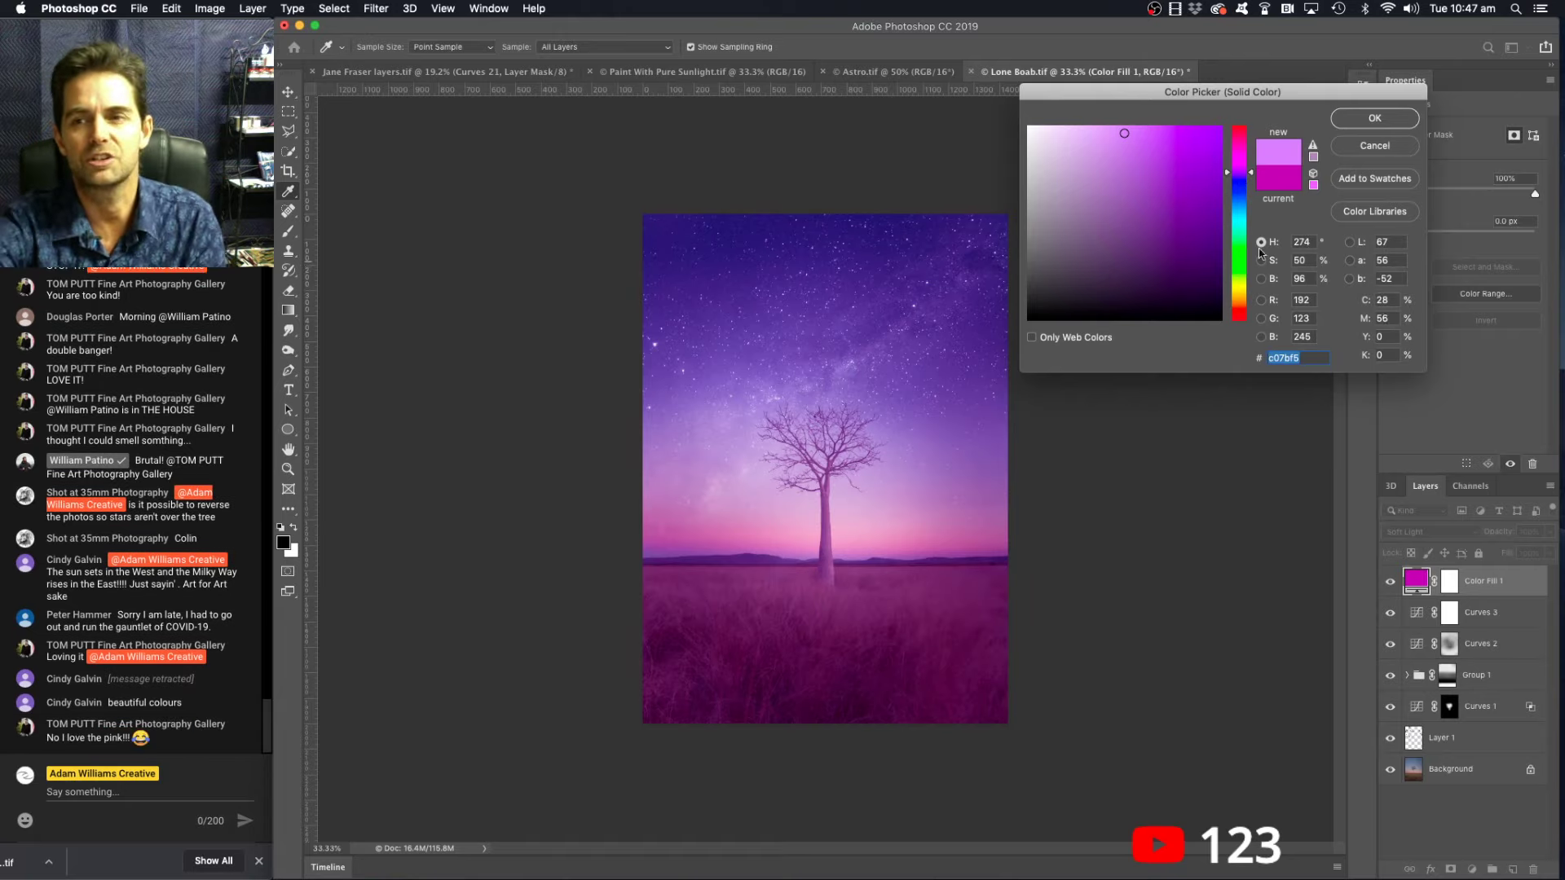
{"action": "left_click", "coordinate": [1366, 121]}
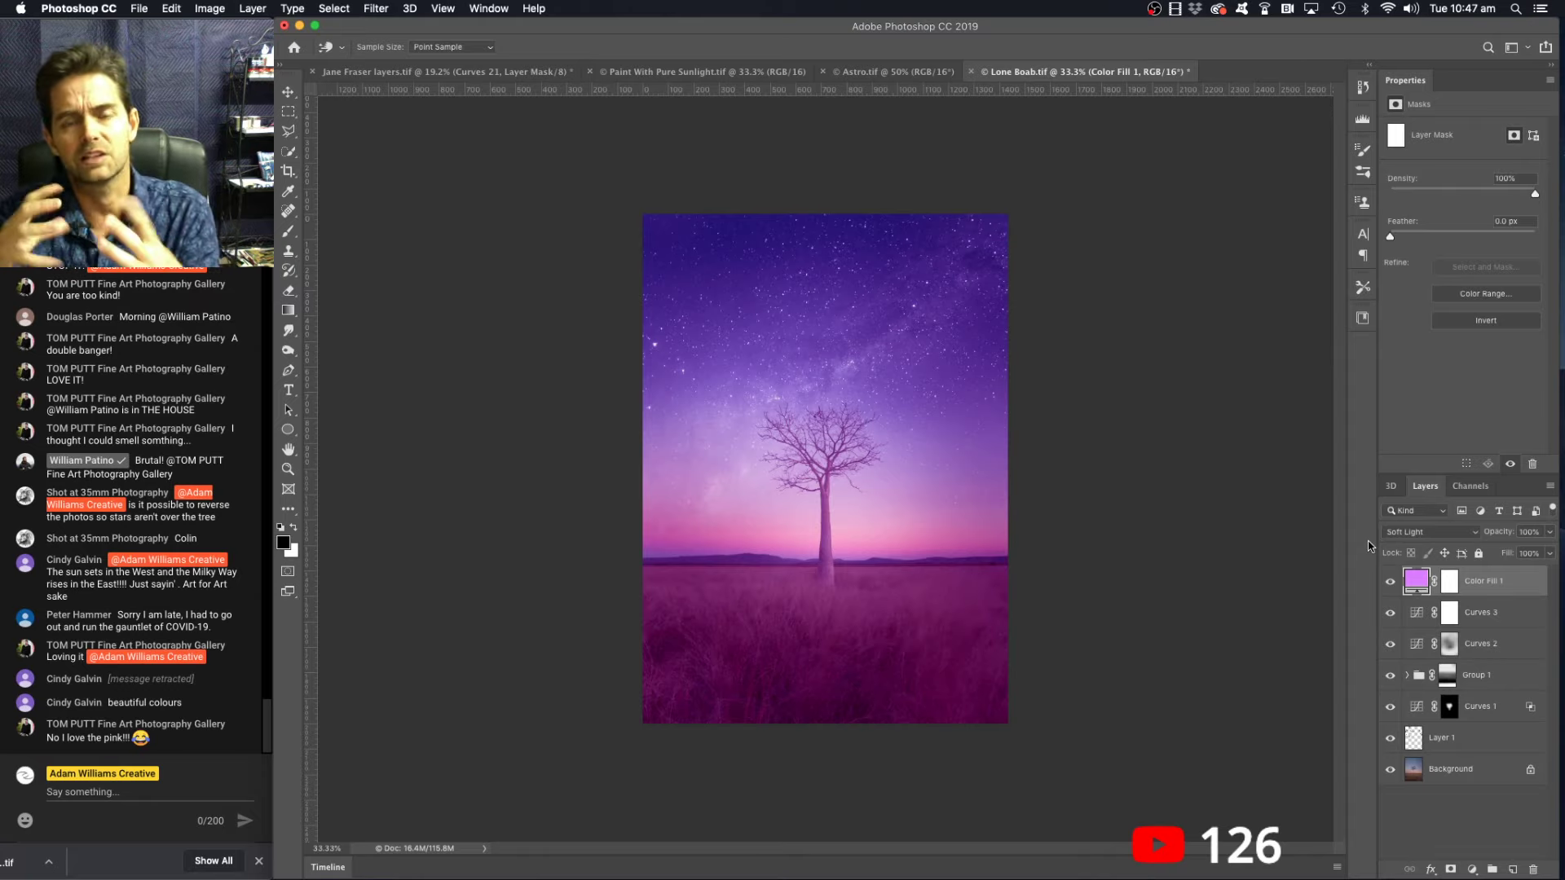
- Look at the lighthouse image in the other open document and return to the Lone Boab photo
{"action": "left_click", "coordinate": [383, 72]}
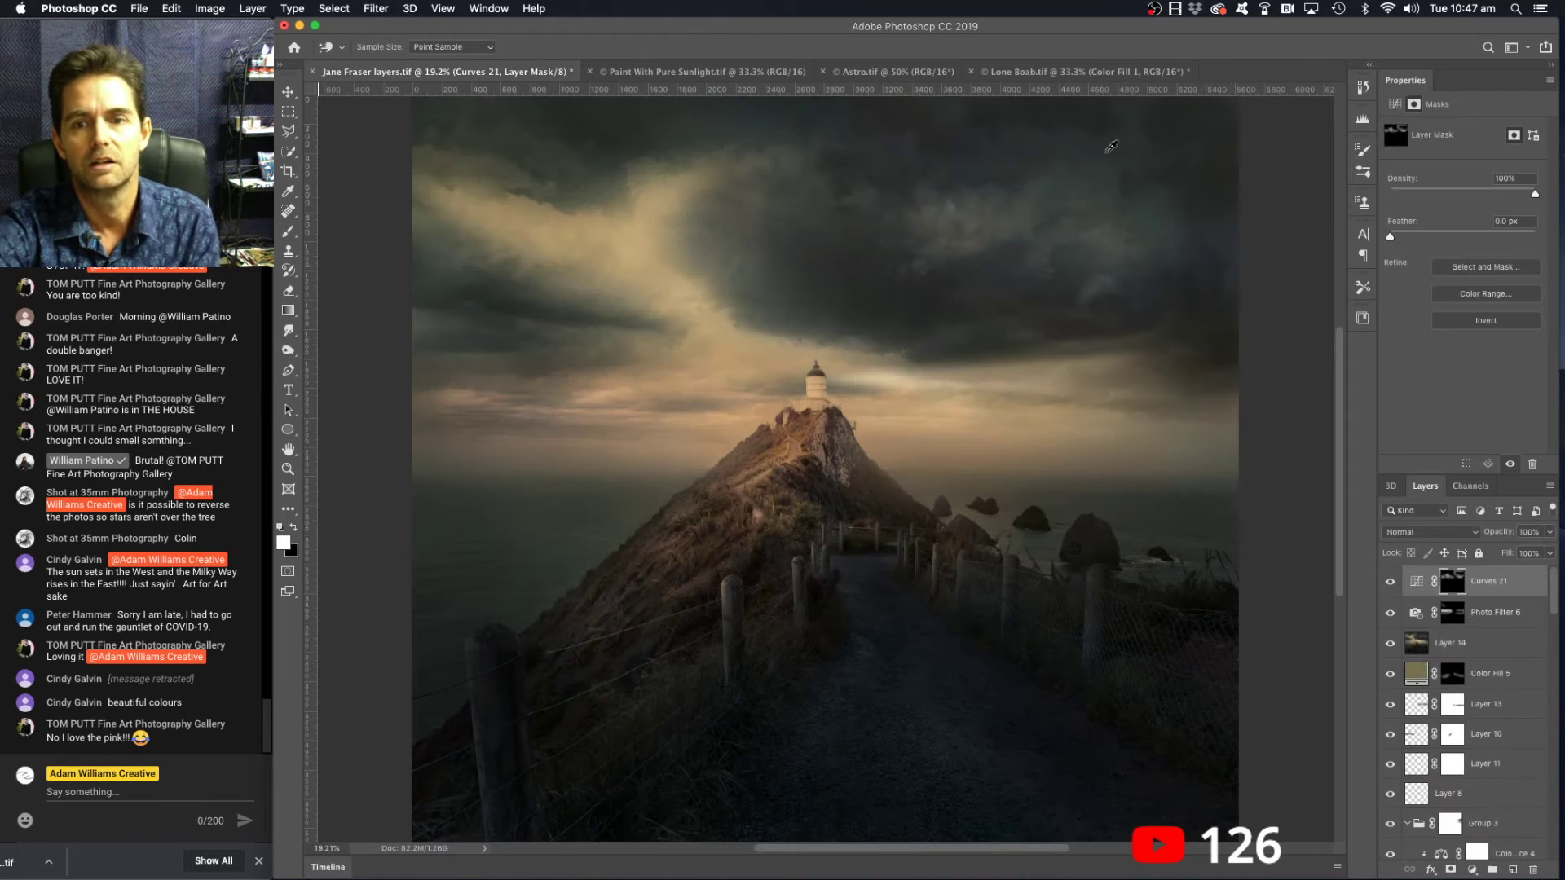
{"action": "left_click", "coordinate": [1083, 73]}
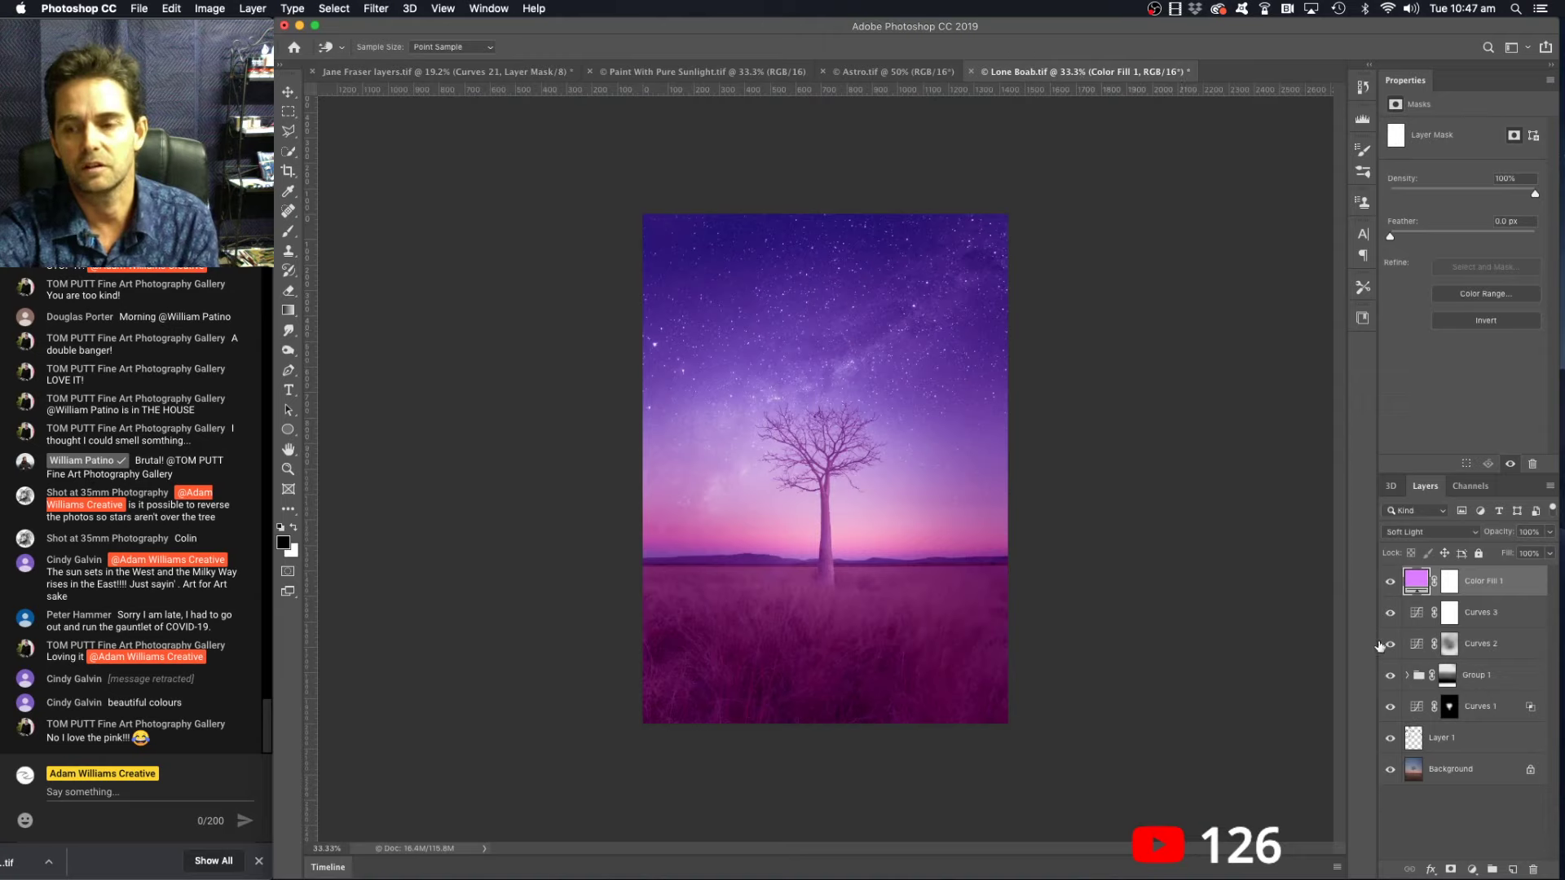
- Invert the Color Fill 1 mask to black and paint the violet tint over the sky and grass with white at 12% opacity, 52% flow
{"action": "left_click", "coordinate": [1451, 585]}
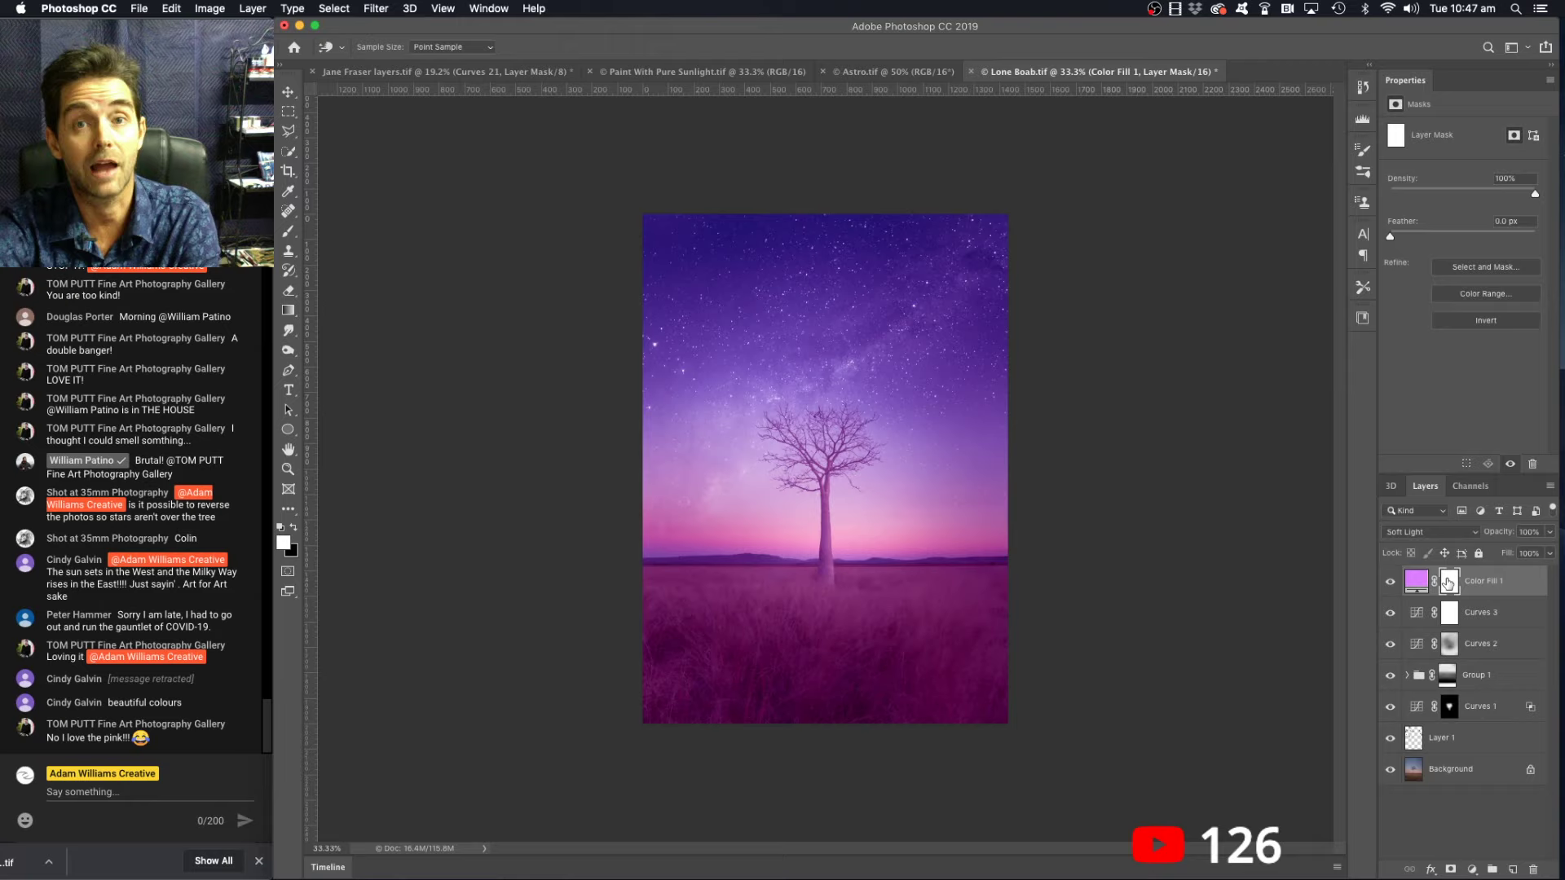
{"action": "key", "text": "super+i"}
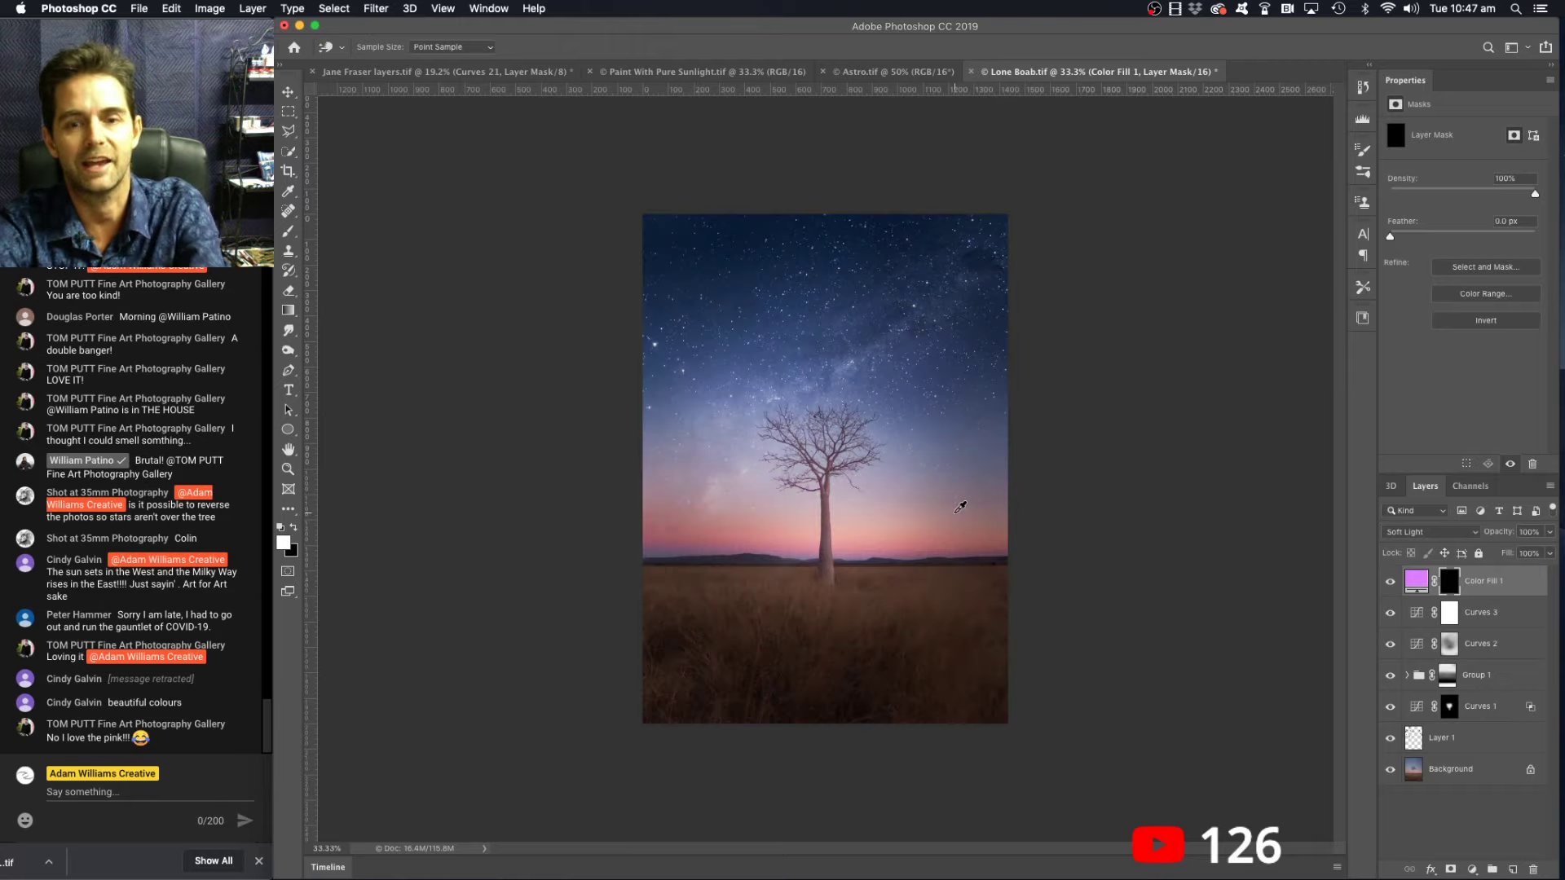
{"action": "key", "text": "b"}
{"action": "left_click", "coordinate": [622, 47]}
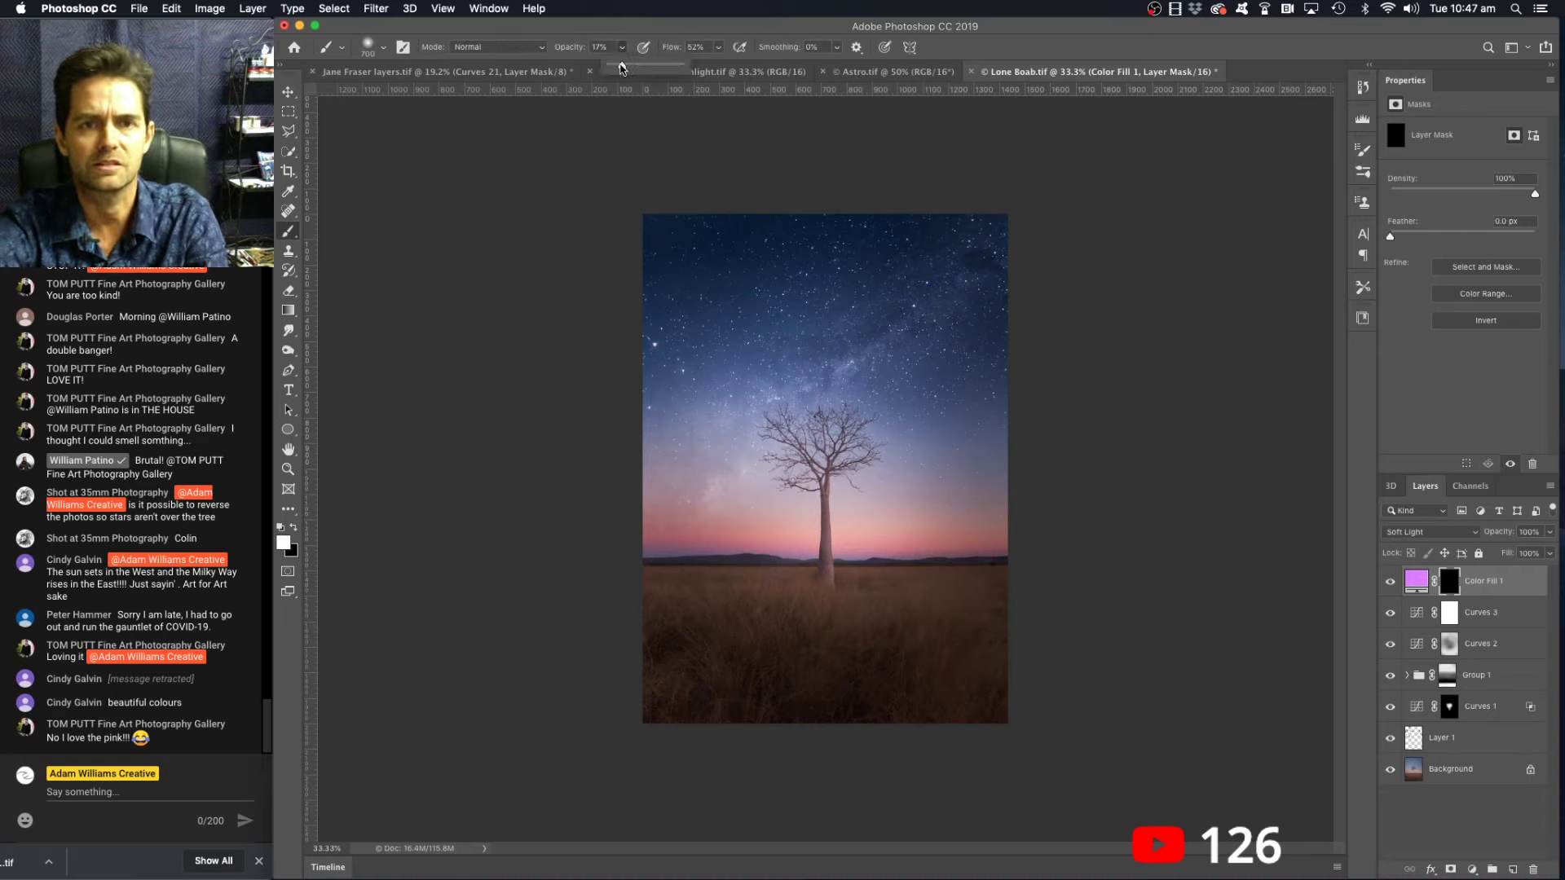
{"action": "left_click_drag", "start_coordinate": [622, 67], "coordinate": [618, 68]}
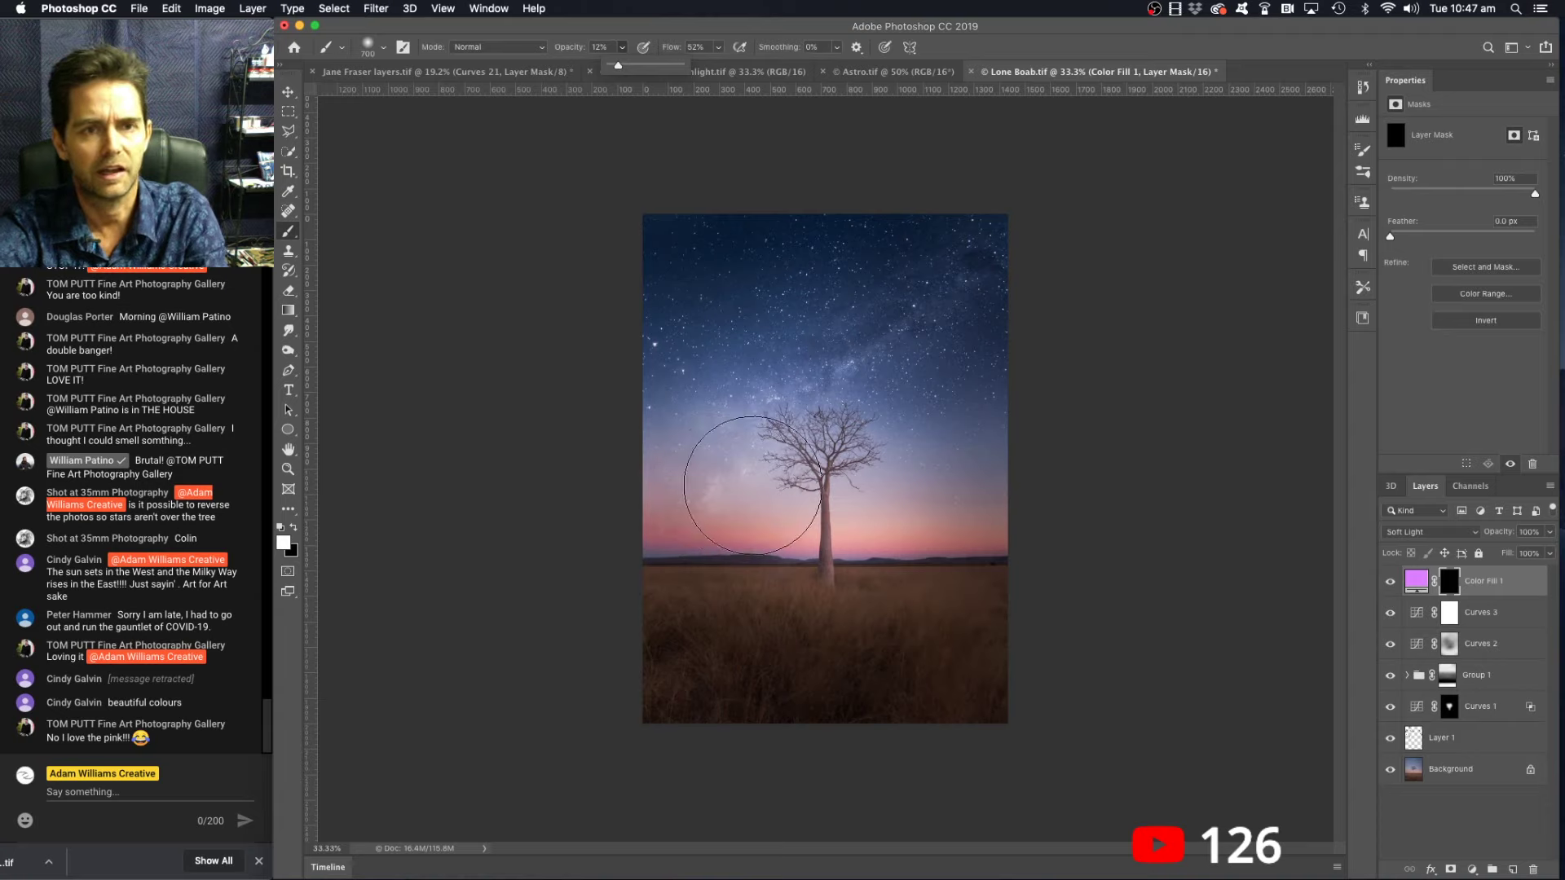
{"action": "mouse_move", "coordinate": [682, 459]}
{"action": "left_mouse_down"}
{"action": "mouse_move", "coordinate": [867, 491]}
{"action": "mouse_move", "coordinate": [984, 476]}
{"action": "mouse_move", "coordinate": [802, 483]}
{"action": "mouse_move", "coordinate": [648, 454]}
{"action": "mouse_move", "coordinate": [972, 493]}
{"action": "mouse_move", "coordinate": [626, 496]}
{"action": "mouse_move", "coordinate": [673, 440]}
{"action": "mouse_move", "coordinate": [1054, 472]}
{"action": "mouse_move", "coordinate": [1033, 470]}
{"action": "mouse_move", "coordinate": [1001, 422]}
{"action": "mouse_move", "coordinate": [710, 404]}
{"action": "mouse_move", "coordinate": [630, 364]}
{"action": "mouse_move", "coordinate": [868, 374]}
{"action": "mouse_move", "coordinate": [1006, 349]}
{"action": "mouse_move", "coordinate": [707, 352]}
{"action": "mouse_move", "coordinate": [609, 305]}
{"action": "mouse_move", "coordinate": [700, 343]}
{"action": "mouse_move", "coordinate": [1002, 309]}
{"action": "mouse_move", "coordinate": [980, 395]}
{"action": "mouse_move", "coordinate": [919, 477]}
{"action": "mouse_move", "coordinate": [613, 475]}
{"action": "mouse_move", "coordinate": [627, 500]}
{"action": "mouse_move", "coordinate": [817, 549]}
{"action": "left_mouse_up"}
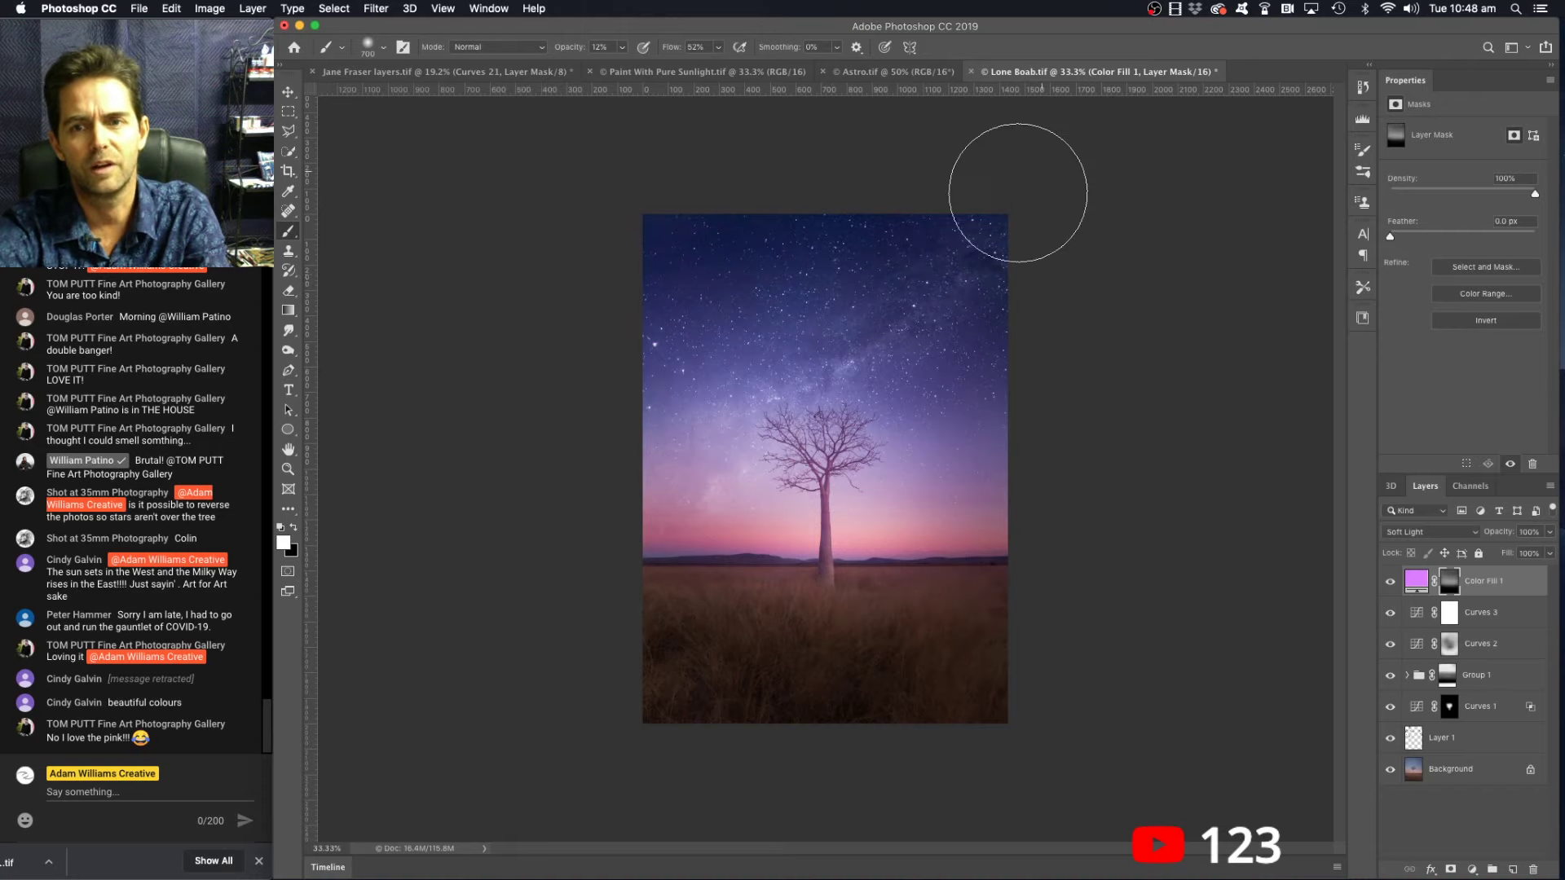
{"action": "mouse_move", "coordinate": [696, 230]}
{"action": "left_mouse_down"}
{"action": "mouse_move", "coordinate": [1041, 199]}
{"action": "mouse_move", "coordinate": [1050, 264]}
{"action": "mouse_move", "coordinate": [975, 287]}
{"action": "mouse_move", "coordinate": [686, 273]}
{"action": "mouse_move", "coordinate": [560, 218]}
{"action": "left_mouse_up"}
{"action": "left_click_drag", "start_coordinate": [586, 304], "coordinate": [1248, 489]}
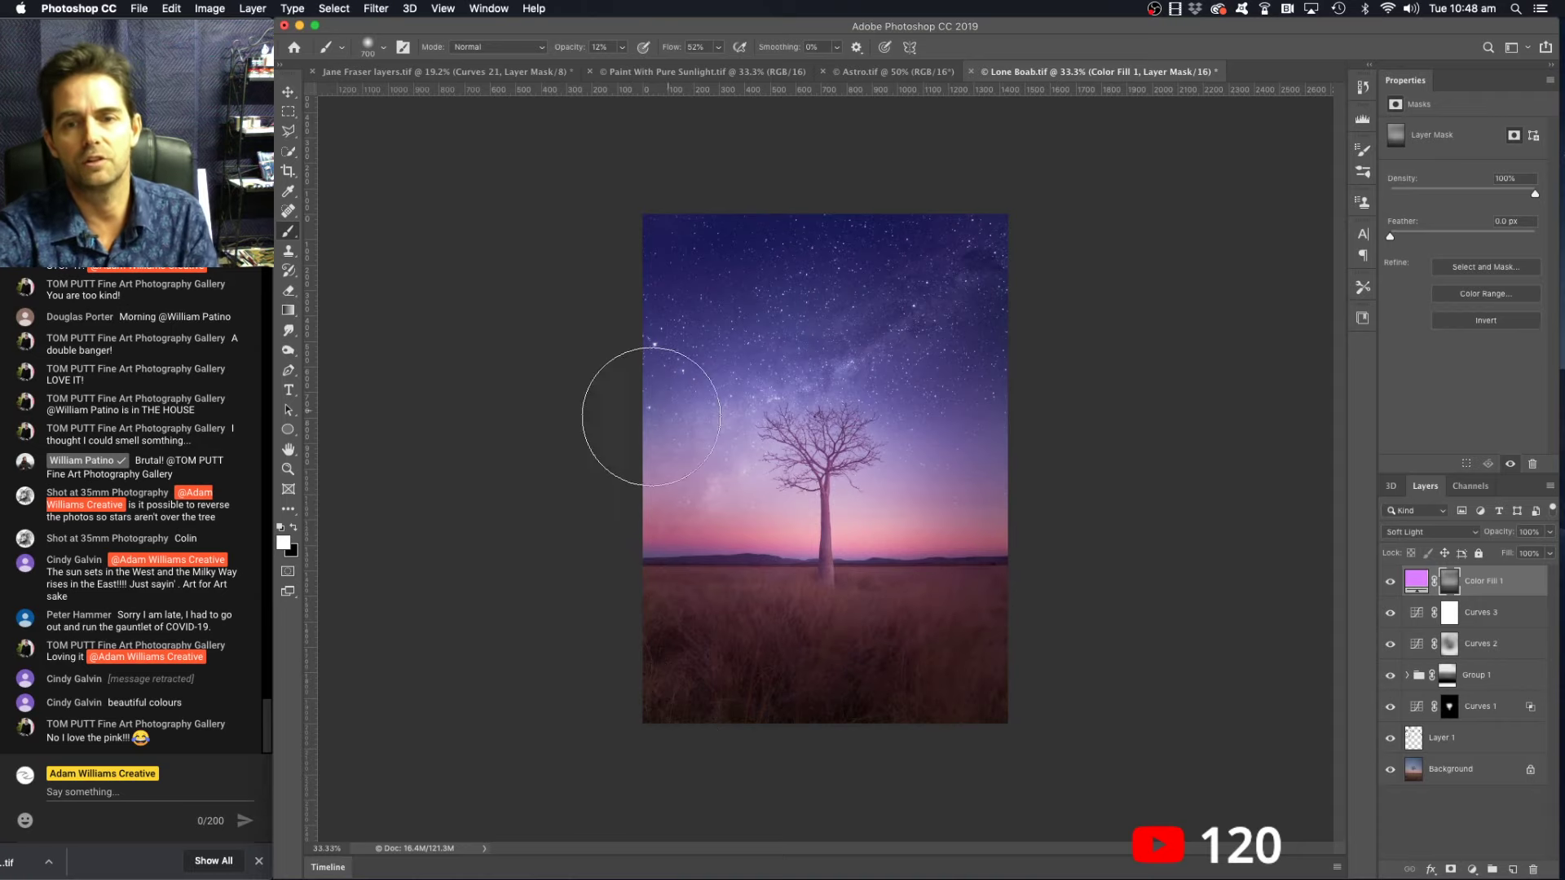
- Compare the photo with and without the masked violet color fill
{"action": "left_click", "coordinate": [1391, 582]}
{"action": "left_click", "coordinate": [1390, 582]}
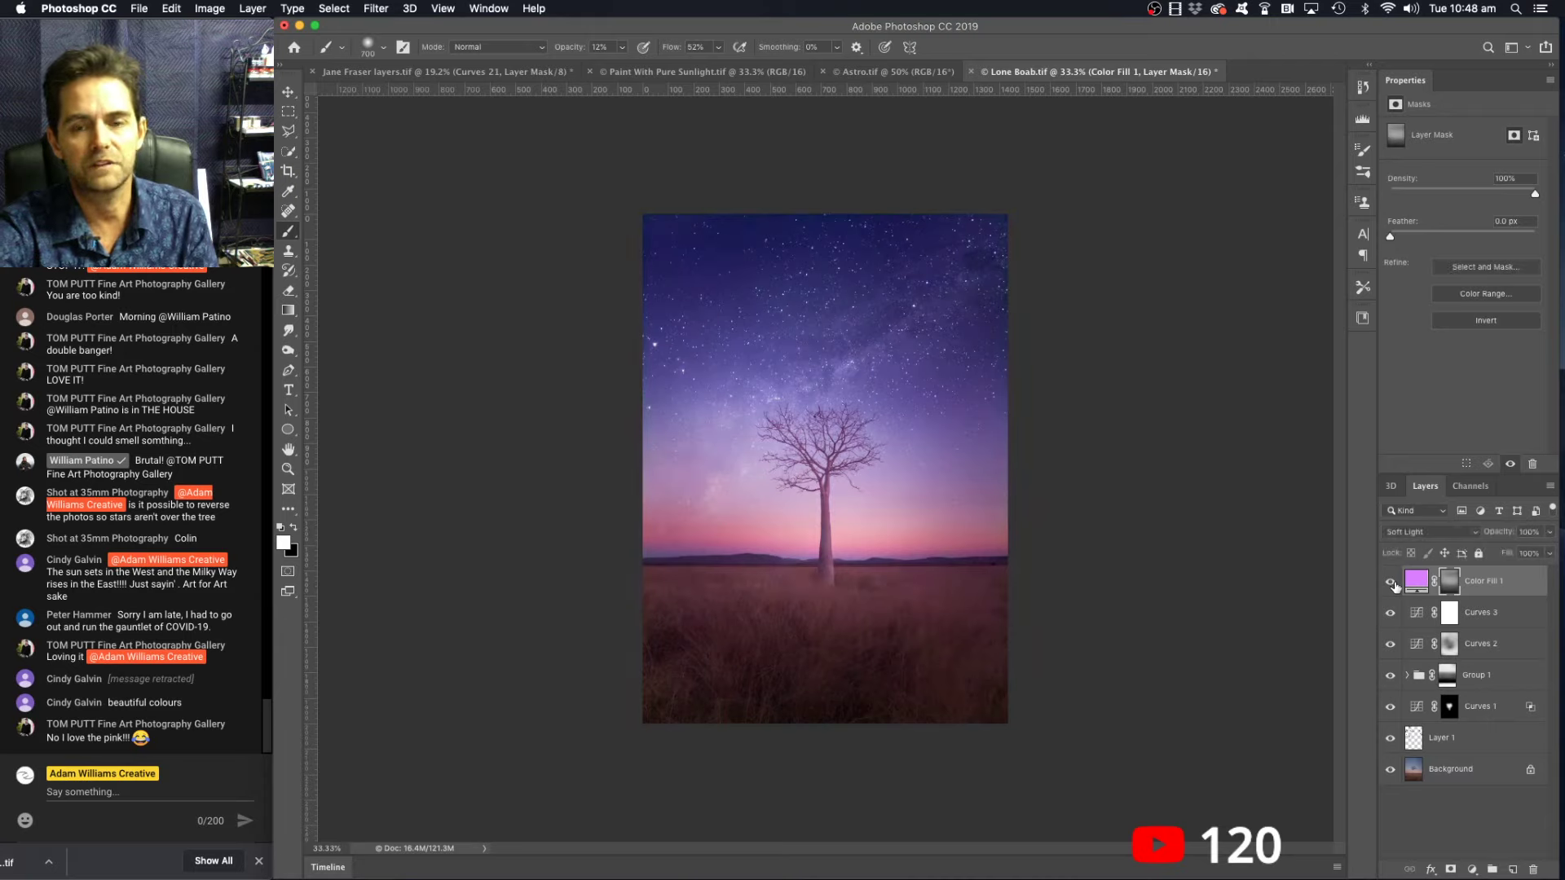
- Hide and show the Color Fill 1 layer once more to judge the violet tint
{"action": "left_click", "coordinate": [1392, 582]}
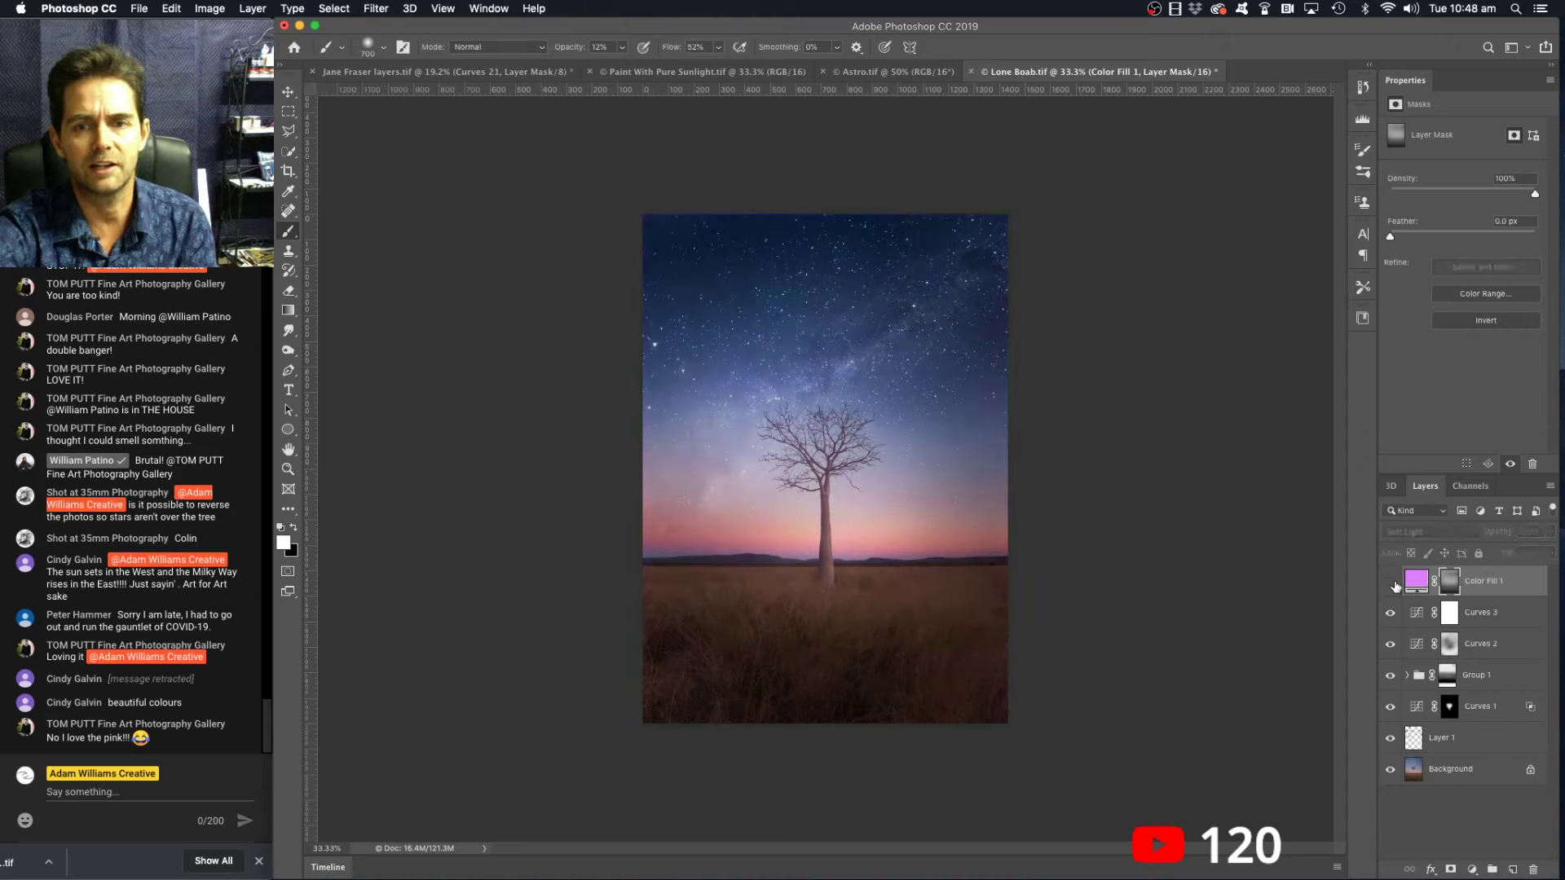
{"action": "left_click", "coordinate": [1391, 582]}
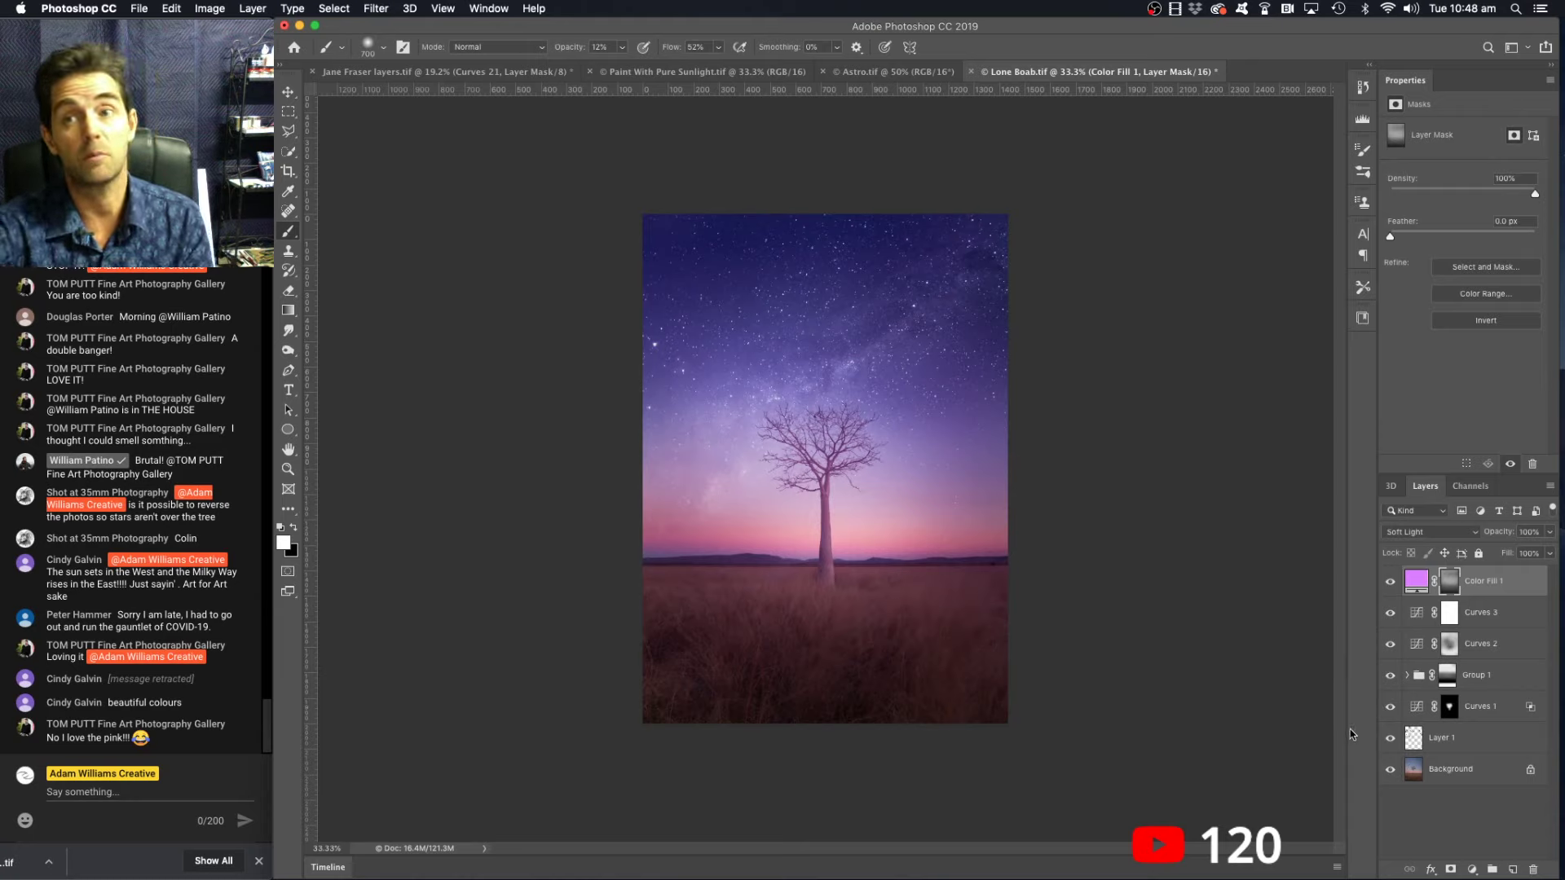
- Add a Curves layer above Color Fill 1 and darken the image by lowering the white end to input 250, output 137
{"action": "left_click", "coordinate": [1472, 870]}
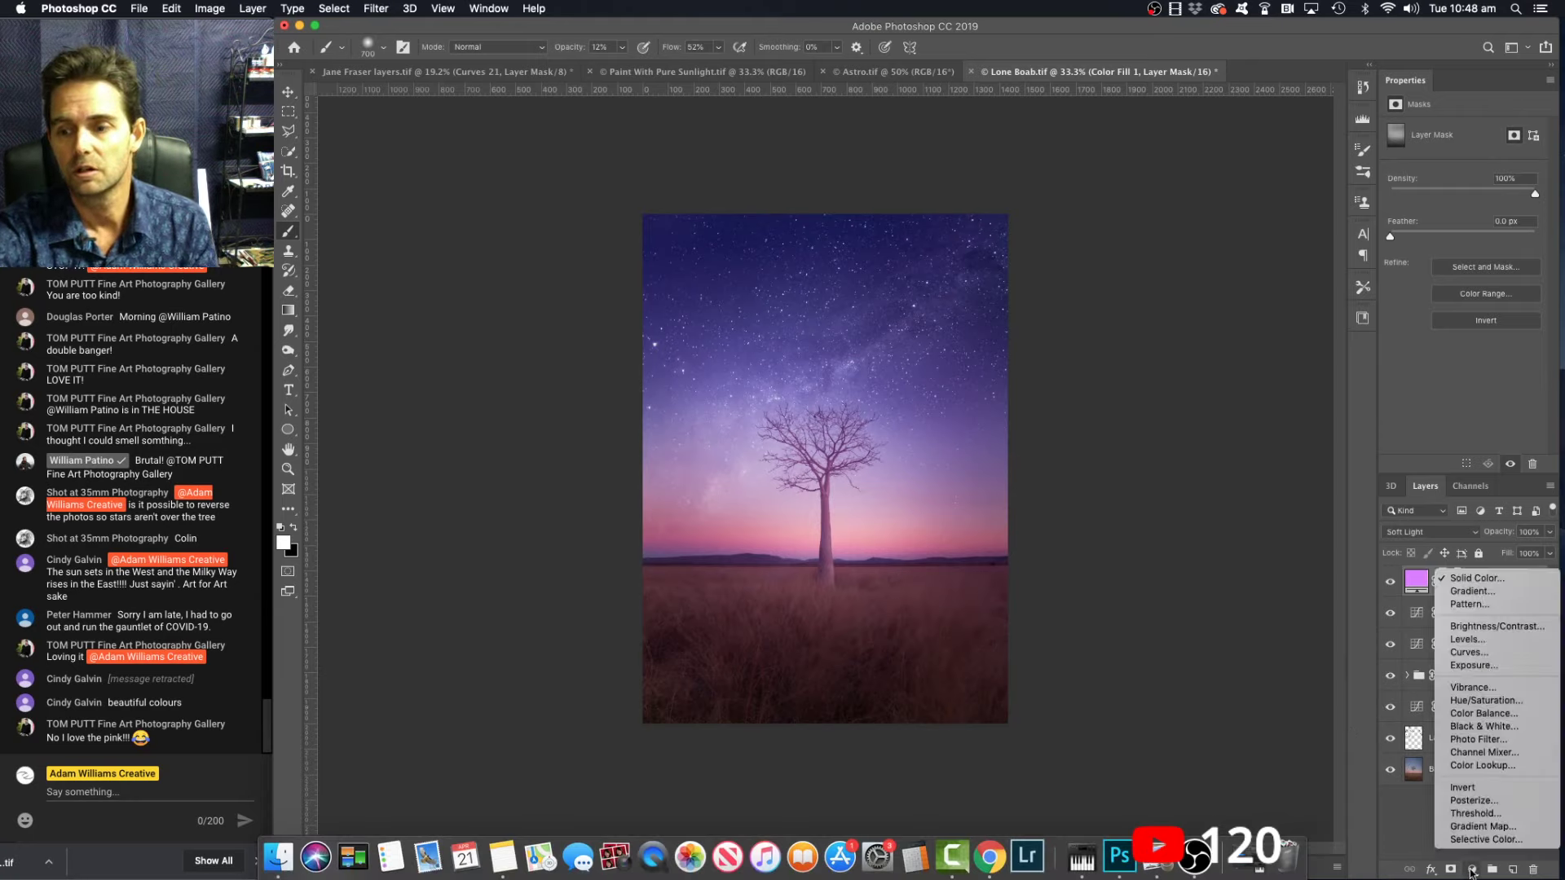
{"action": "left_click", "coordinate": [1467, 653]}
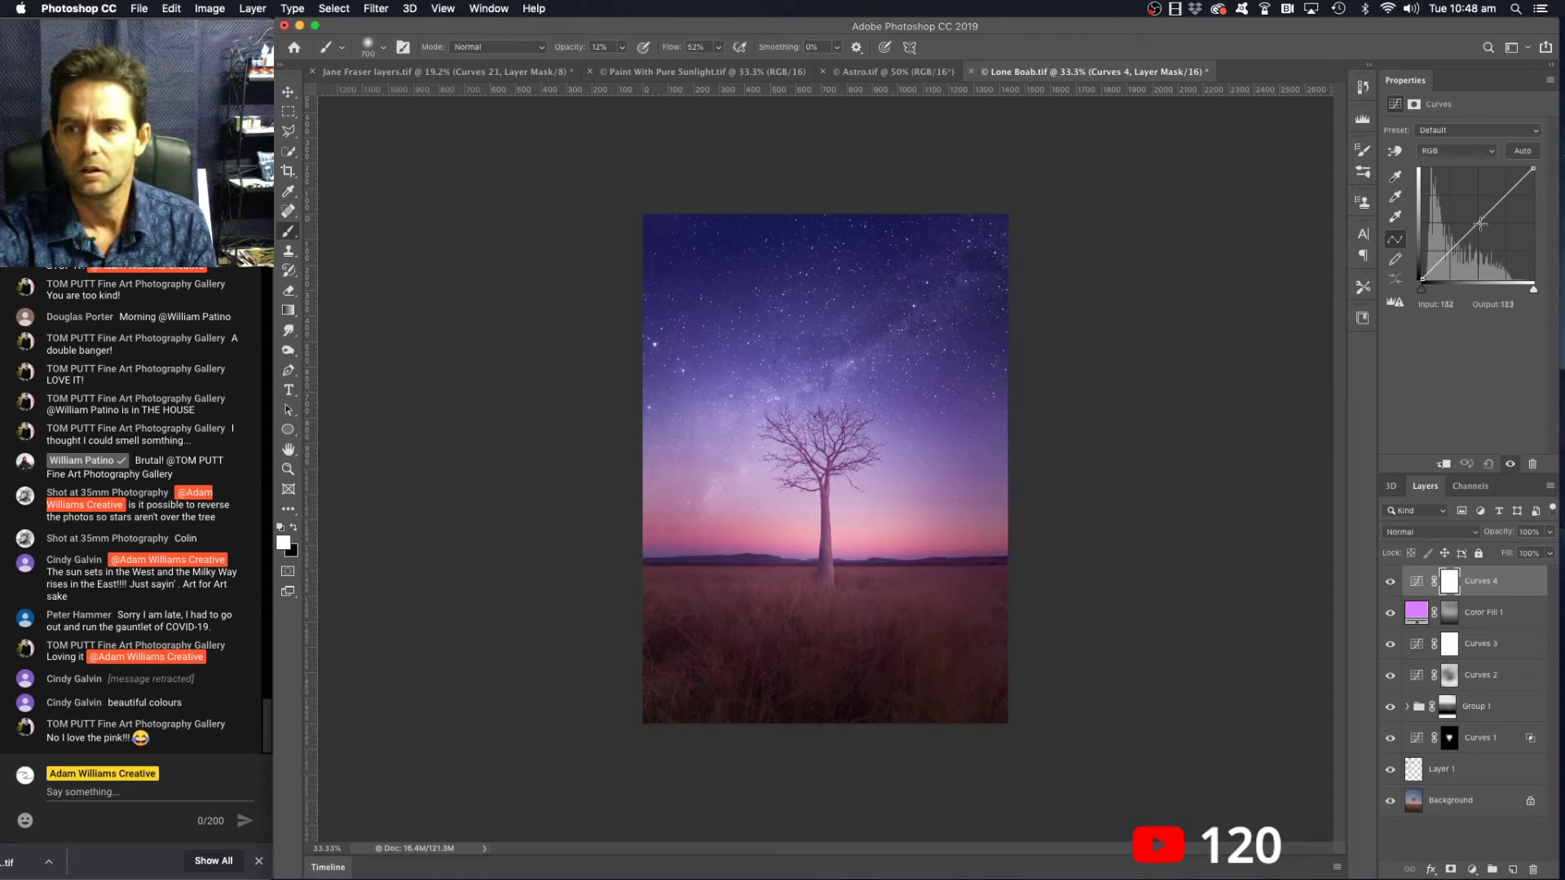
{"action": "left_click_drag", "start_coordinate": [1481, 222], "coordinate": [1482, 223]}
{"action": "key", "text": "BackSpace"}
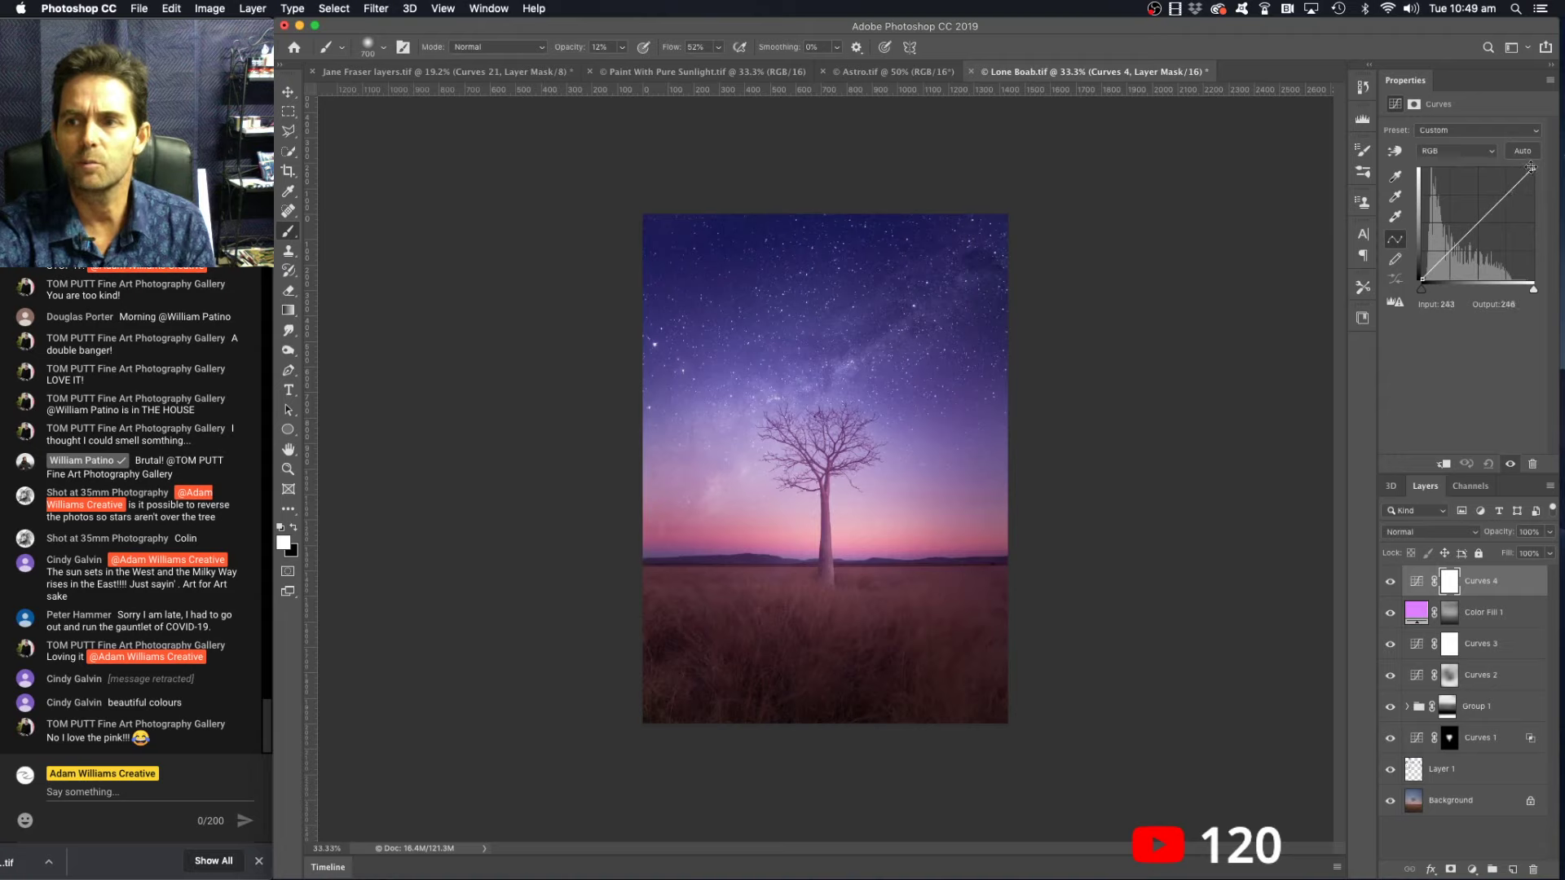
{"action": "left_click_drag", "start_coordinate": [1531, 167], "coordinate": [1531, 219]}
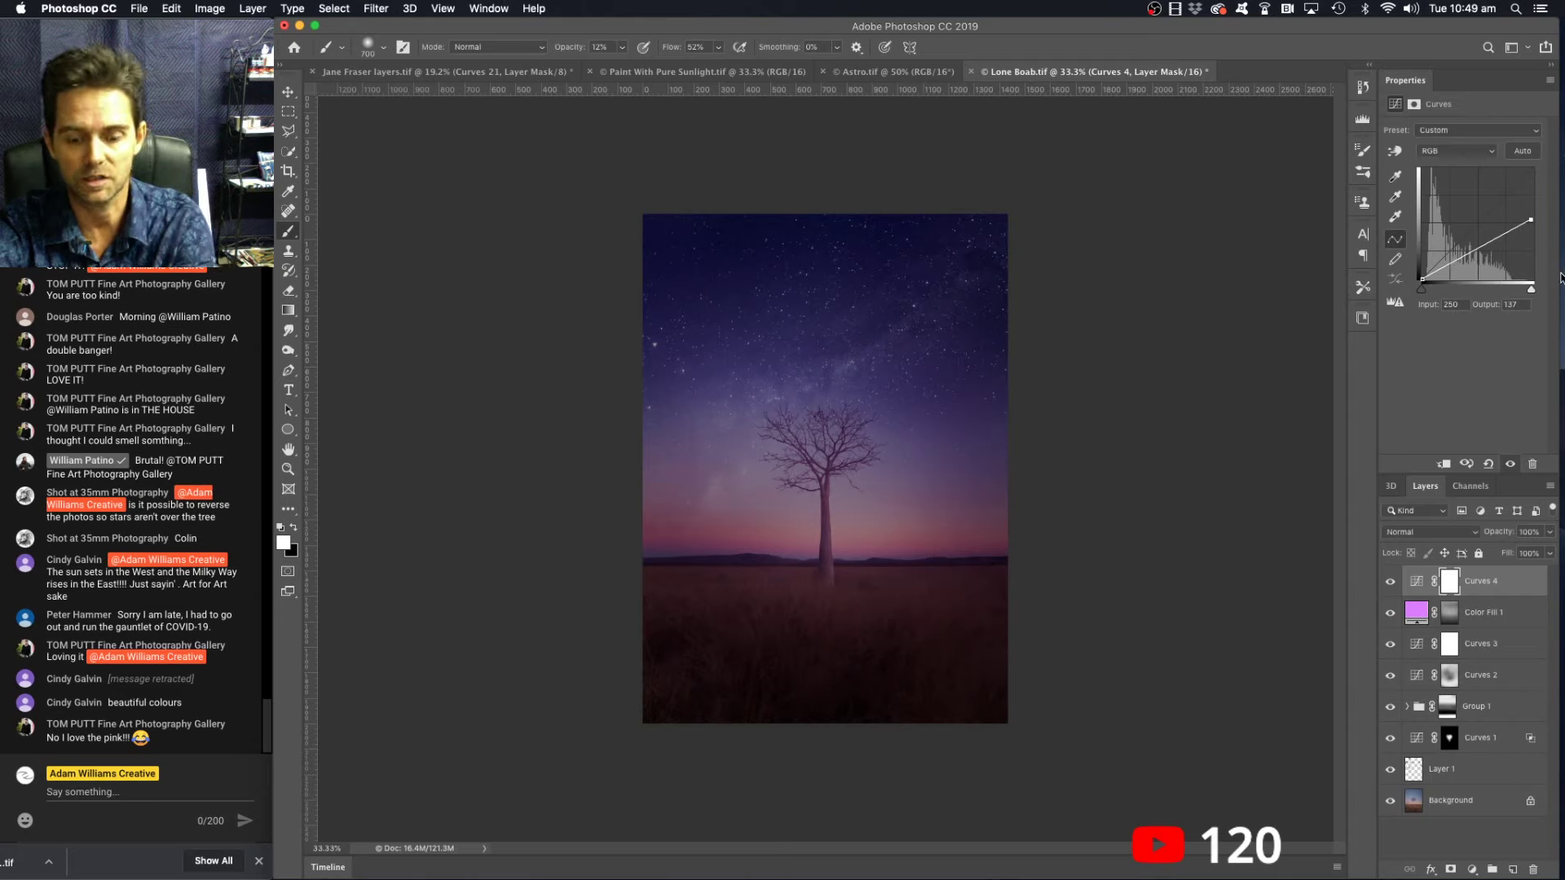
- Invert the Curves 4 mask to black and paint the darkening over the outer sky and grass with white at 26% opacity
{"action": "key", "text": "super+i"}
{"action": "left_click", "coordinate": [621, 47]}
{"action": "left_click_drag", "start_coordinate": [622, 65], "coordinate": [632, 67]}
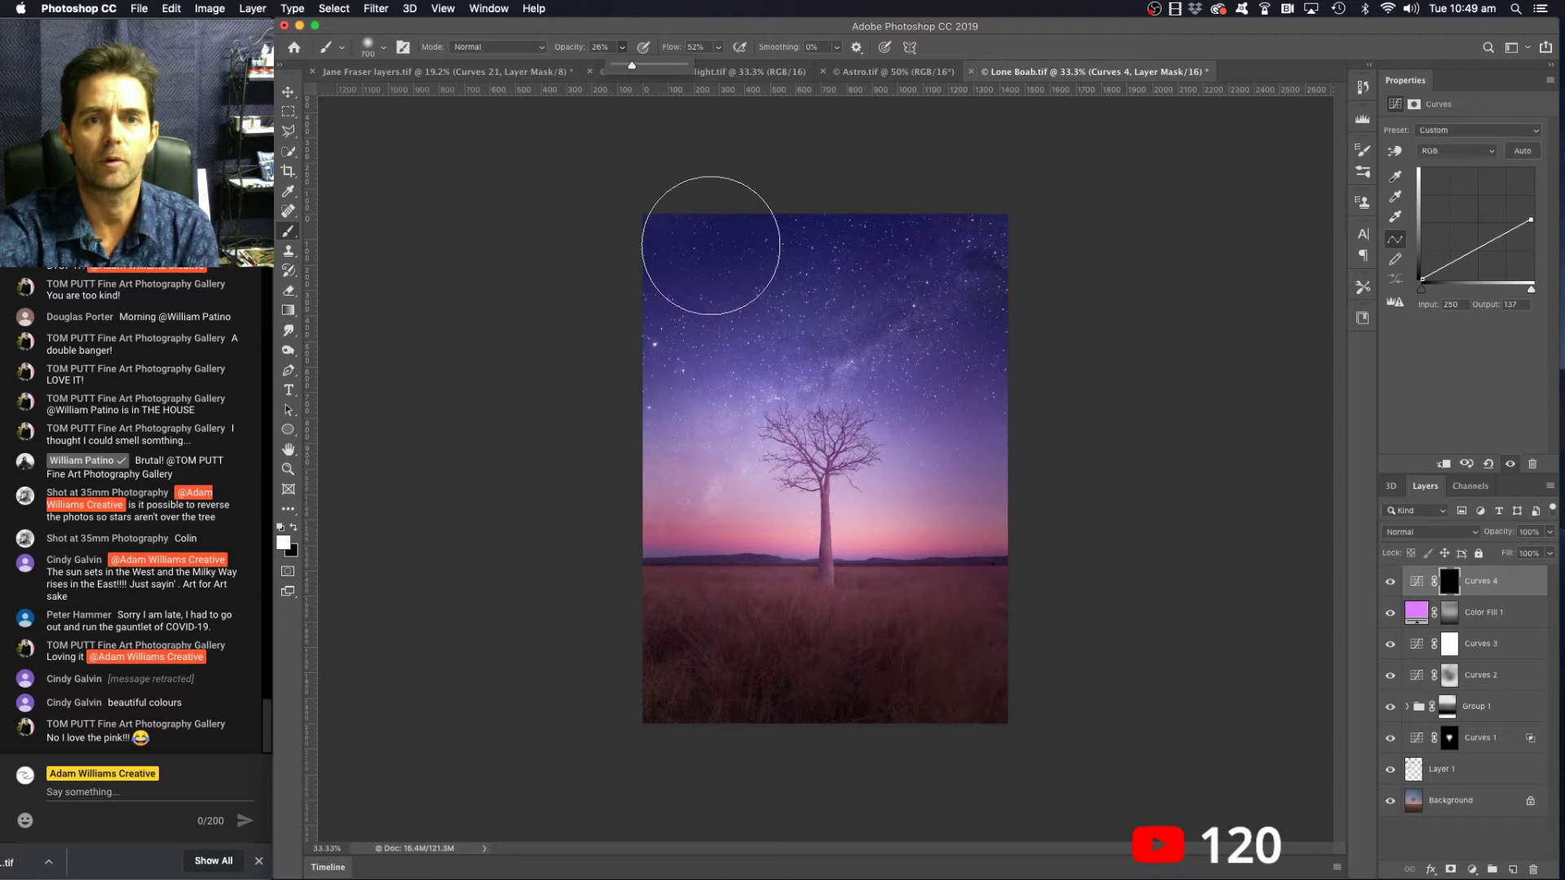
{"action": "left_click", "coordinate": [660, 235]}
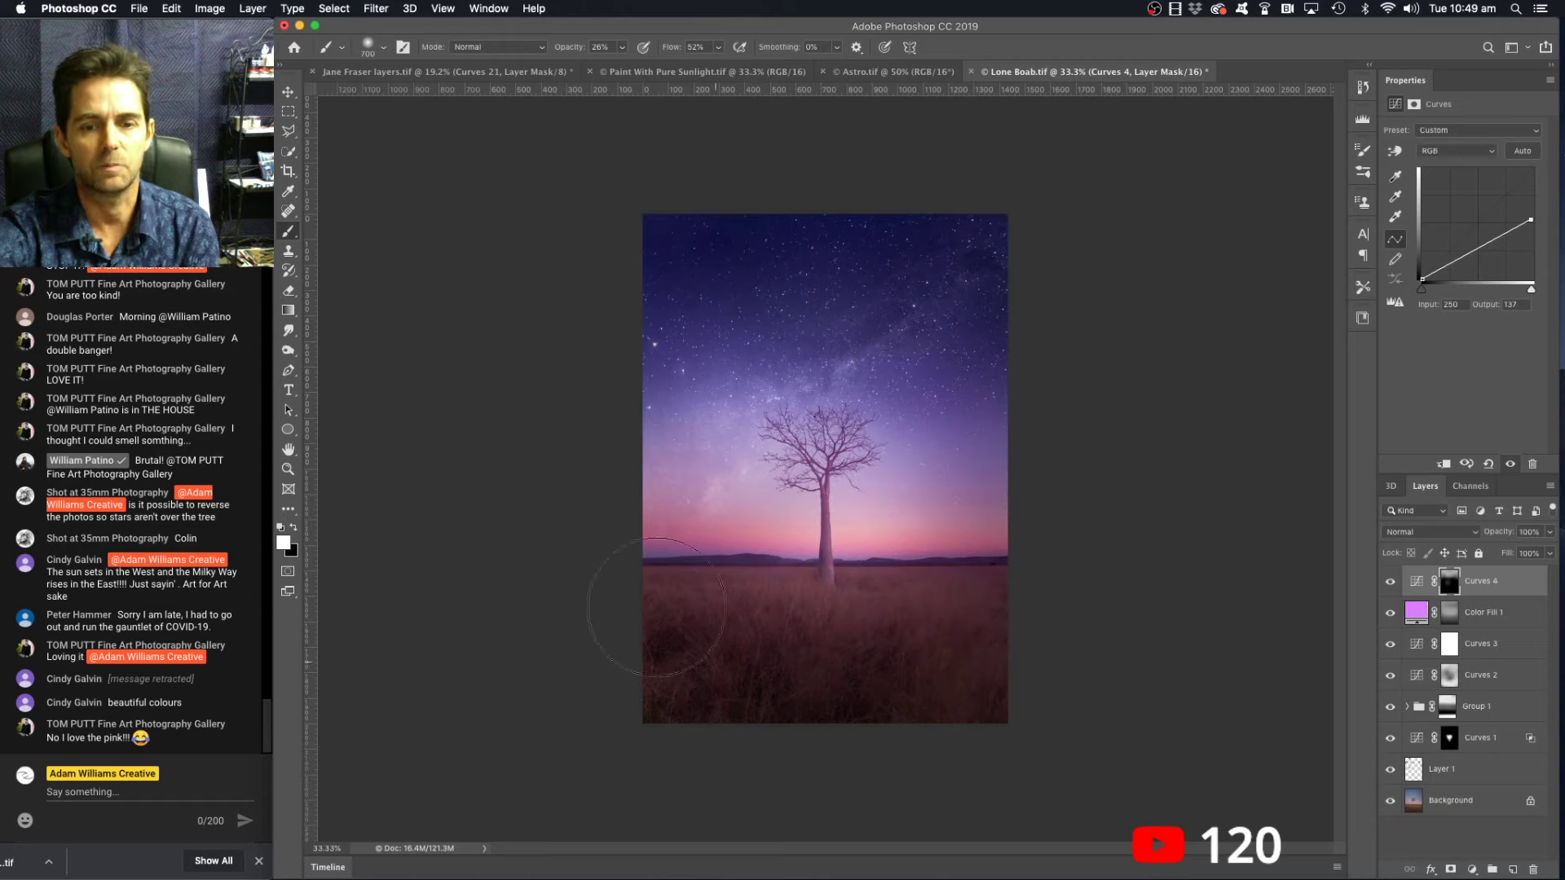
{"action": "mouse_move", "coordinate": [902, 503]}
{"action": "left_mouse_down"}
{"action": "mouse_move", "coordinate": [888, 452]}
{"action": "mouse_move", "coordinate": [975, 385]}
{"action": "mouse_move", "coordinate": [937, 363]}
{"action": "left_mouse_up"}
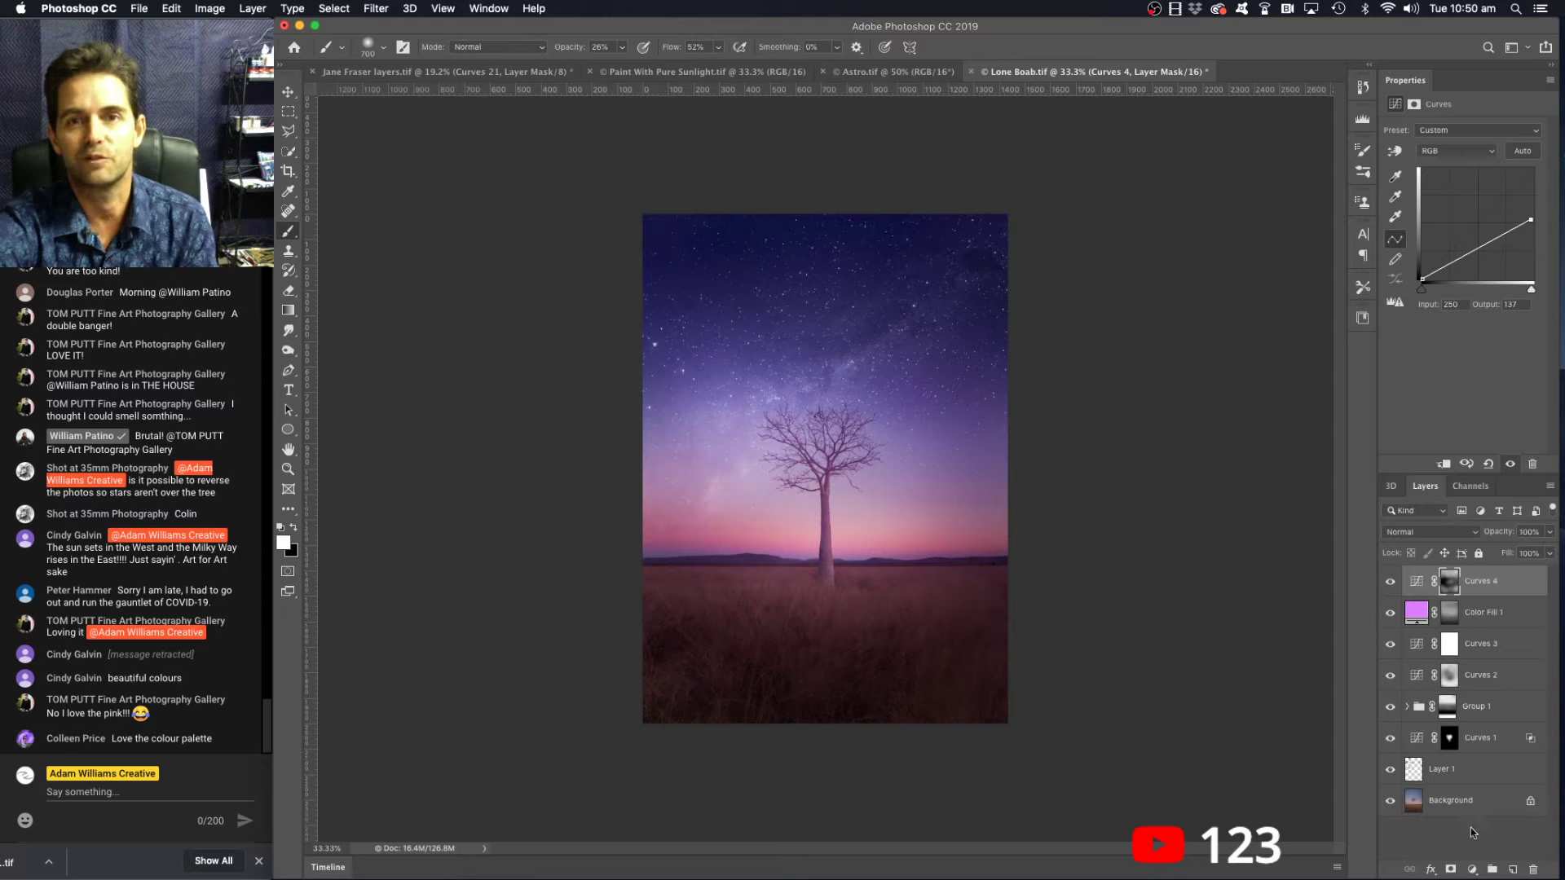
- Add a brightening Curves layer with a midtone point at input 102, output 148, and invert its mask to black
{"action": "left_click", "coordinate": [1472, 870]}
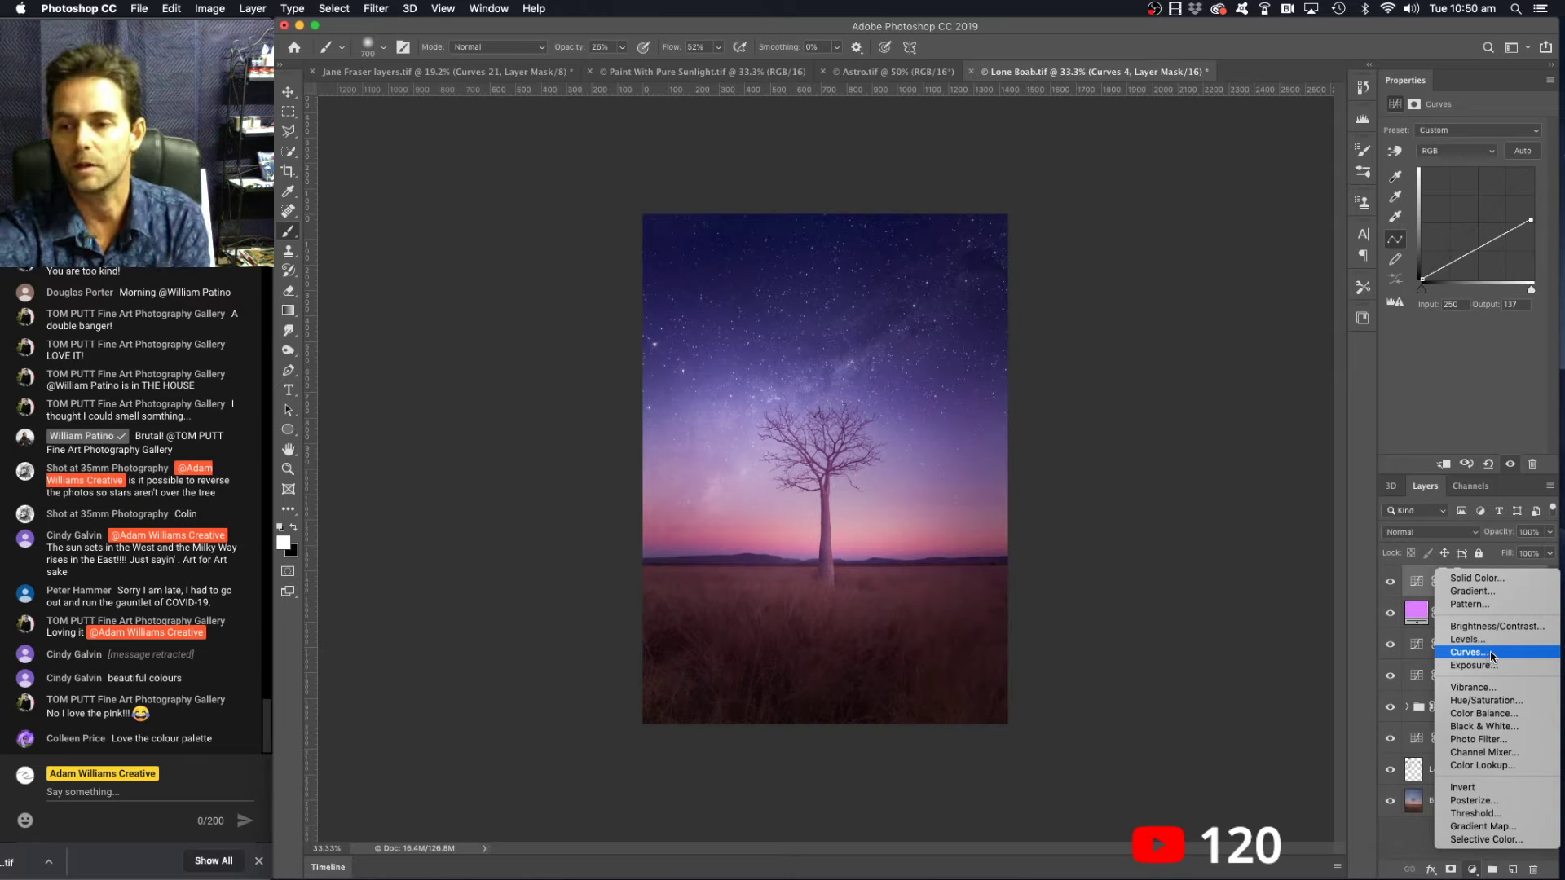
{"action": "left_click", "coordinate": [1487, 656]}
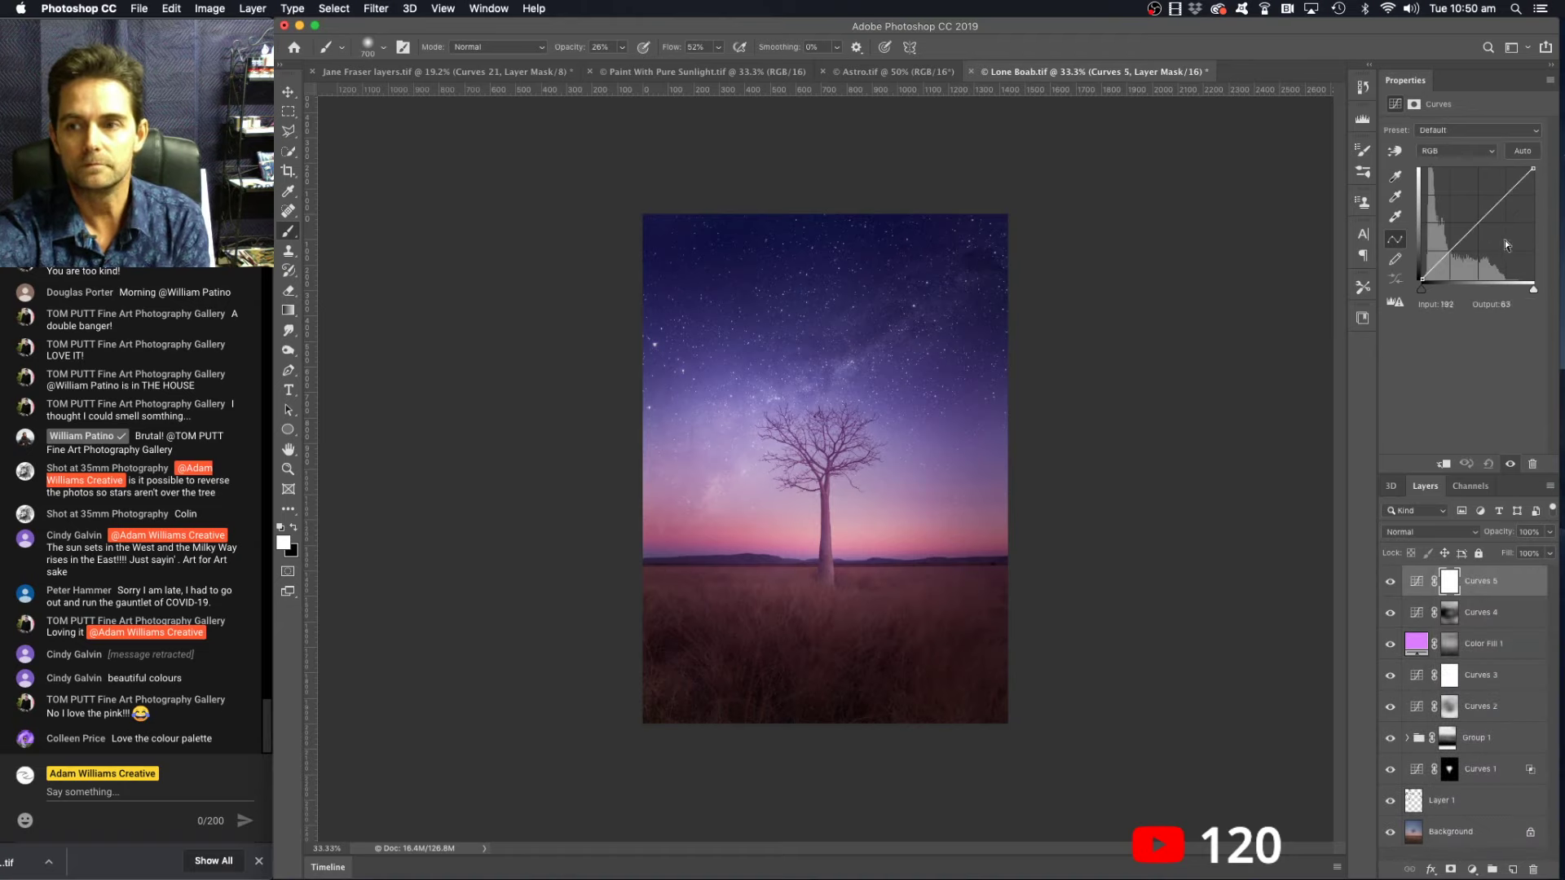
{"action": "left_click_drag", "start_coordinate": [1468, 235], "coordinate": [1467, 215]}
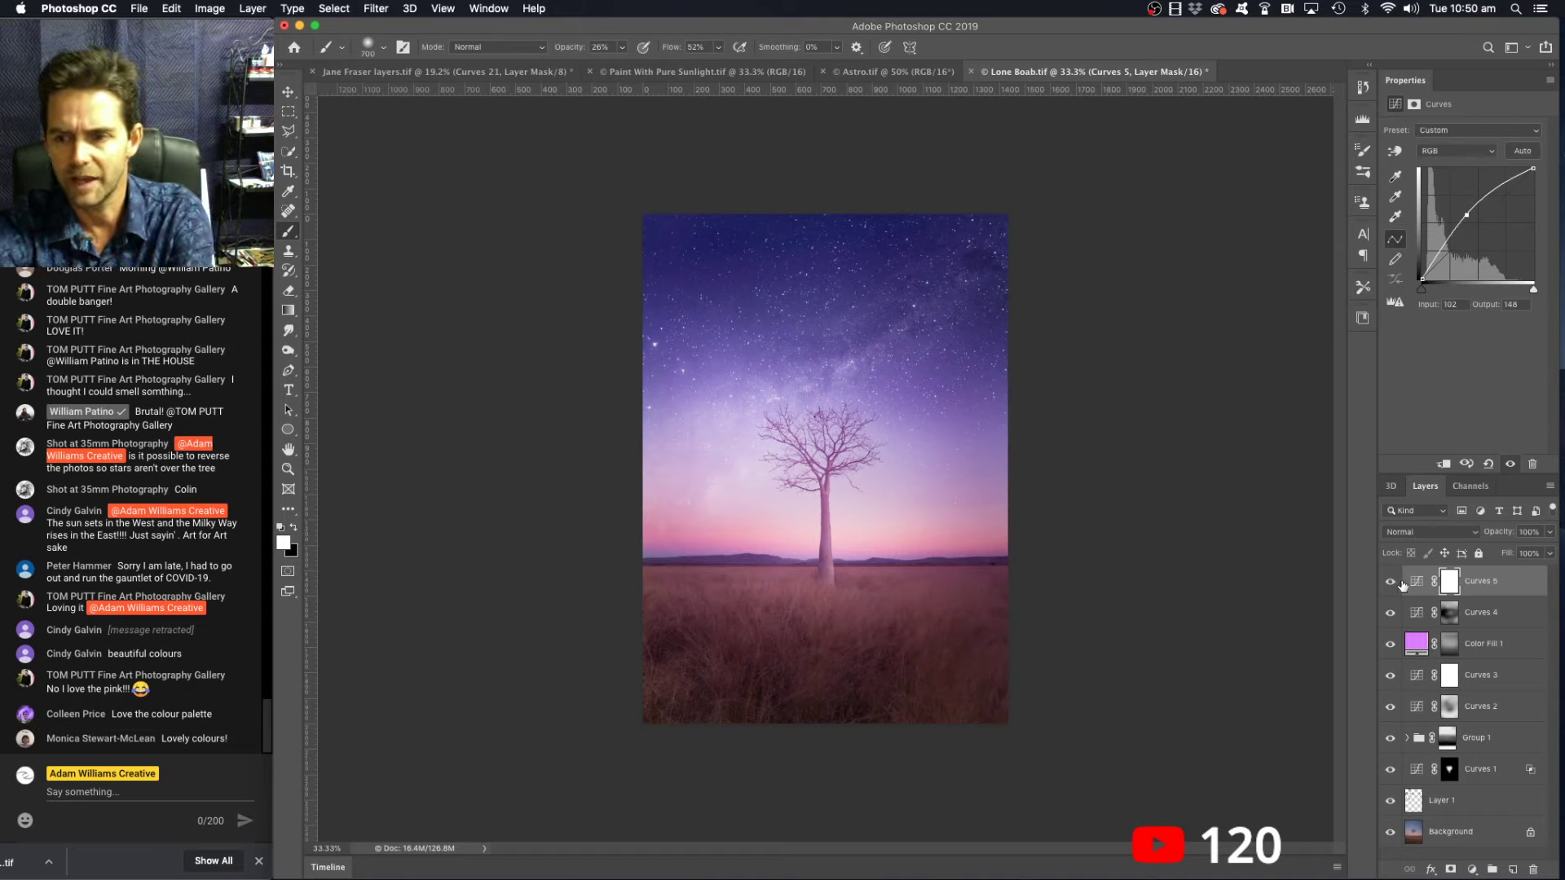
{"action": "key", "text": "super+i"}
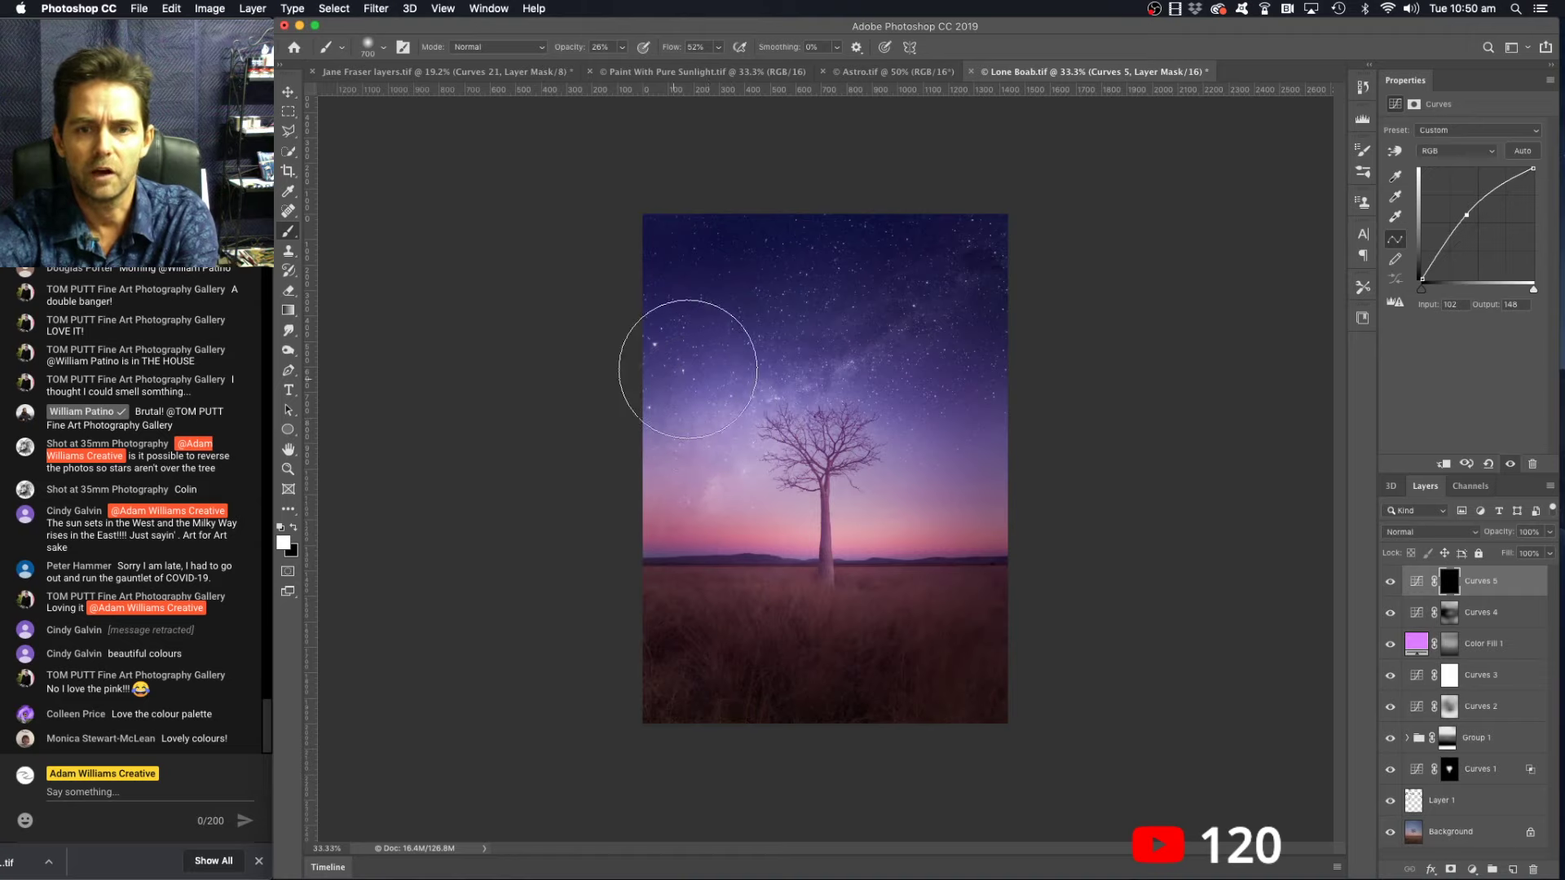
- Paint the brightening into the sky on the Curves 5 mask, reducing the brush to 200 px for the horizon
{"action": "mouse_move", "coordinate": [688, 369]}
{"action": "left_mouse_down"}
{"action": "mouse_move", "coordinate": [769, 322]}
{"action": "mouse_move", "coordinate": [916, 320]}
{"action": "mouse_move", "coordinate": [1009, 369]}
{"action": "mouse_move", "coordinate": [1011, 396]}
{"action": "mouse_move", "coordinate": [635, 272]}
{"action": "mouse_move", "coordinate": [753, 227]}
{"action": "mouse_move", "coordinate": [981, 263]}
{"action": "left_mouse_up"}
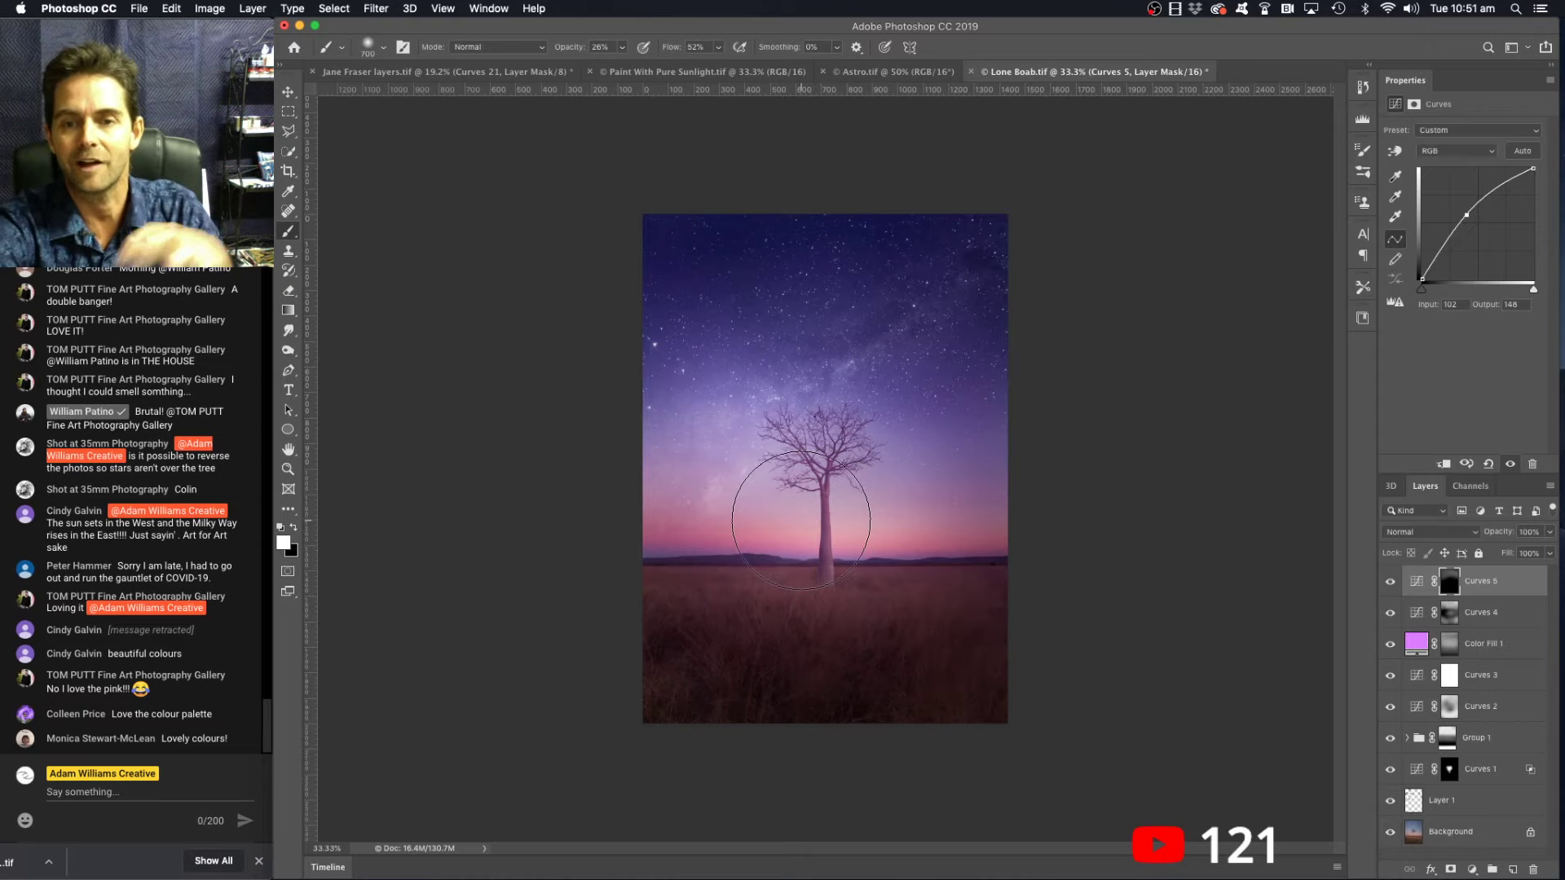
{"action": "key", "text": "bracketleft"}
{"action": "key", "text": "bracketleft"}
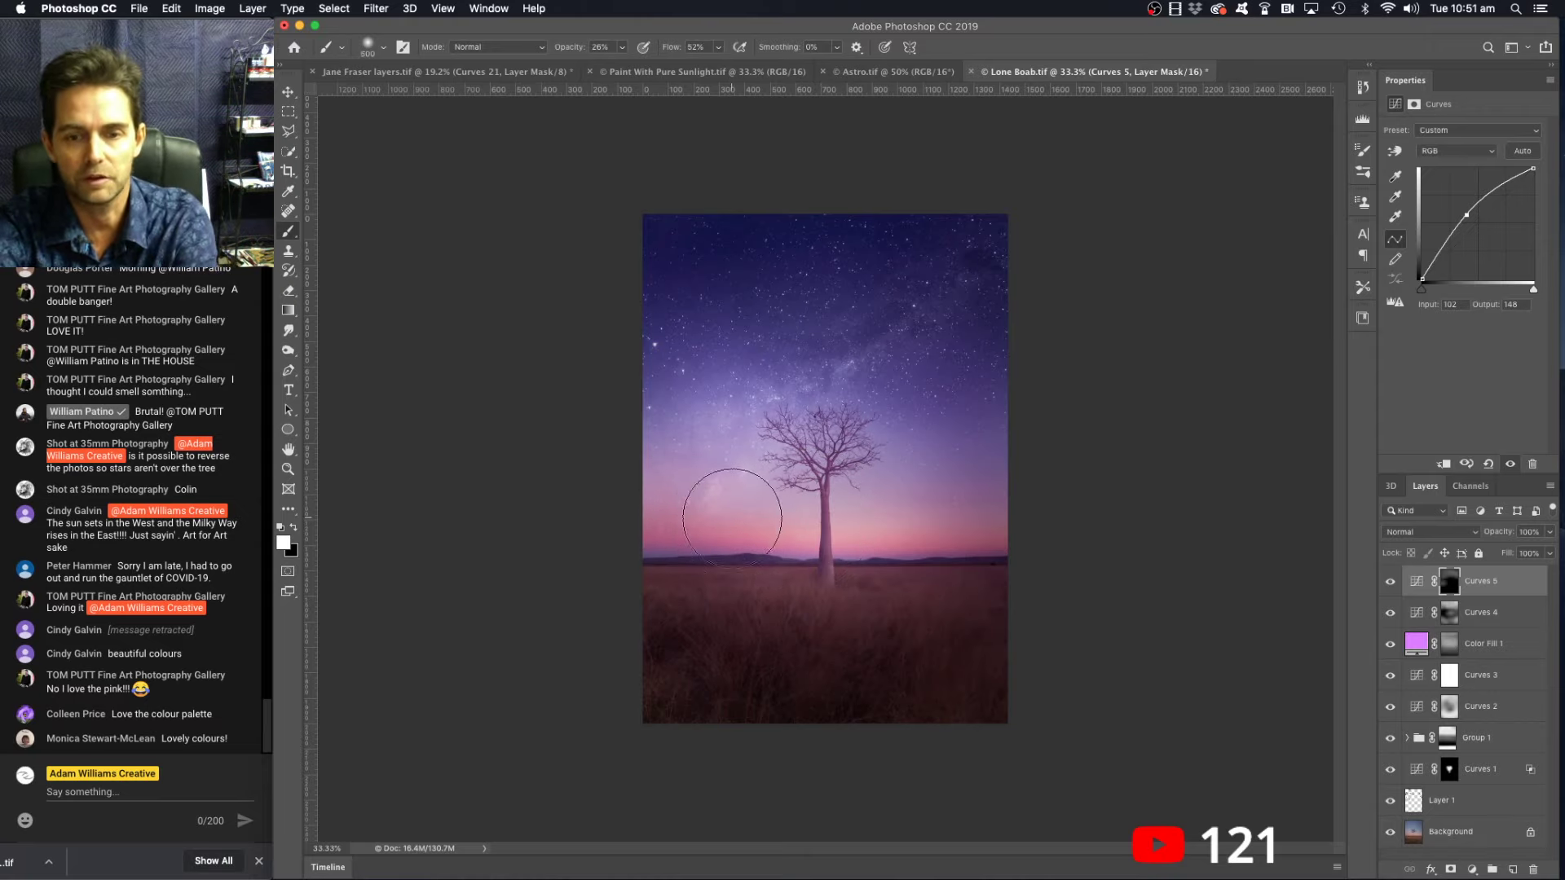
{"action": "key", "text": "bracketleft"}
{"action": "key", "text": "bracketleft"}
{"action": "key", "text": "bracketleft"}
{"action": "key", "text": "bracketleft"}
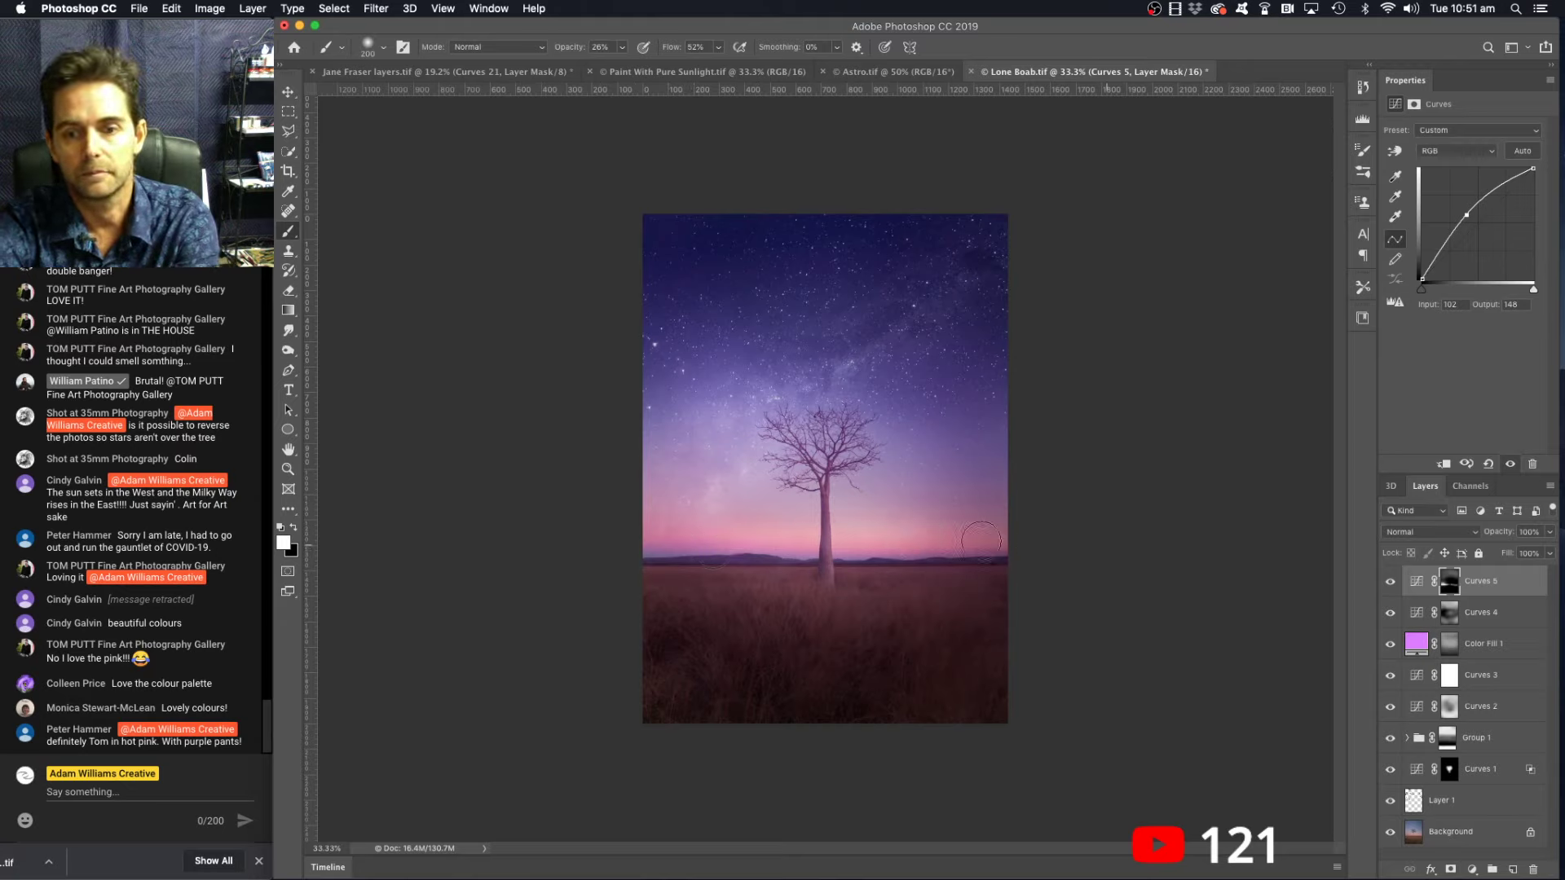
- Enlarge the brush to 500 px and paint more of the Curves 5 brightening over the sky and grass
{"action": "key", "text": "bracketright"}
{"action": "key", "text": "bracketright"}
{"action": "key", "text": "bracketright"}
{"action": "key", "text": "bracketright"}
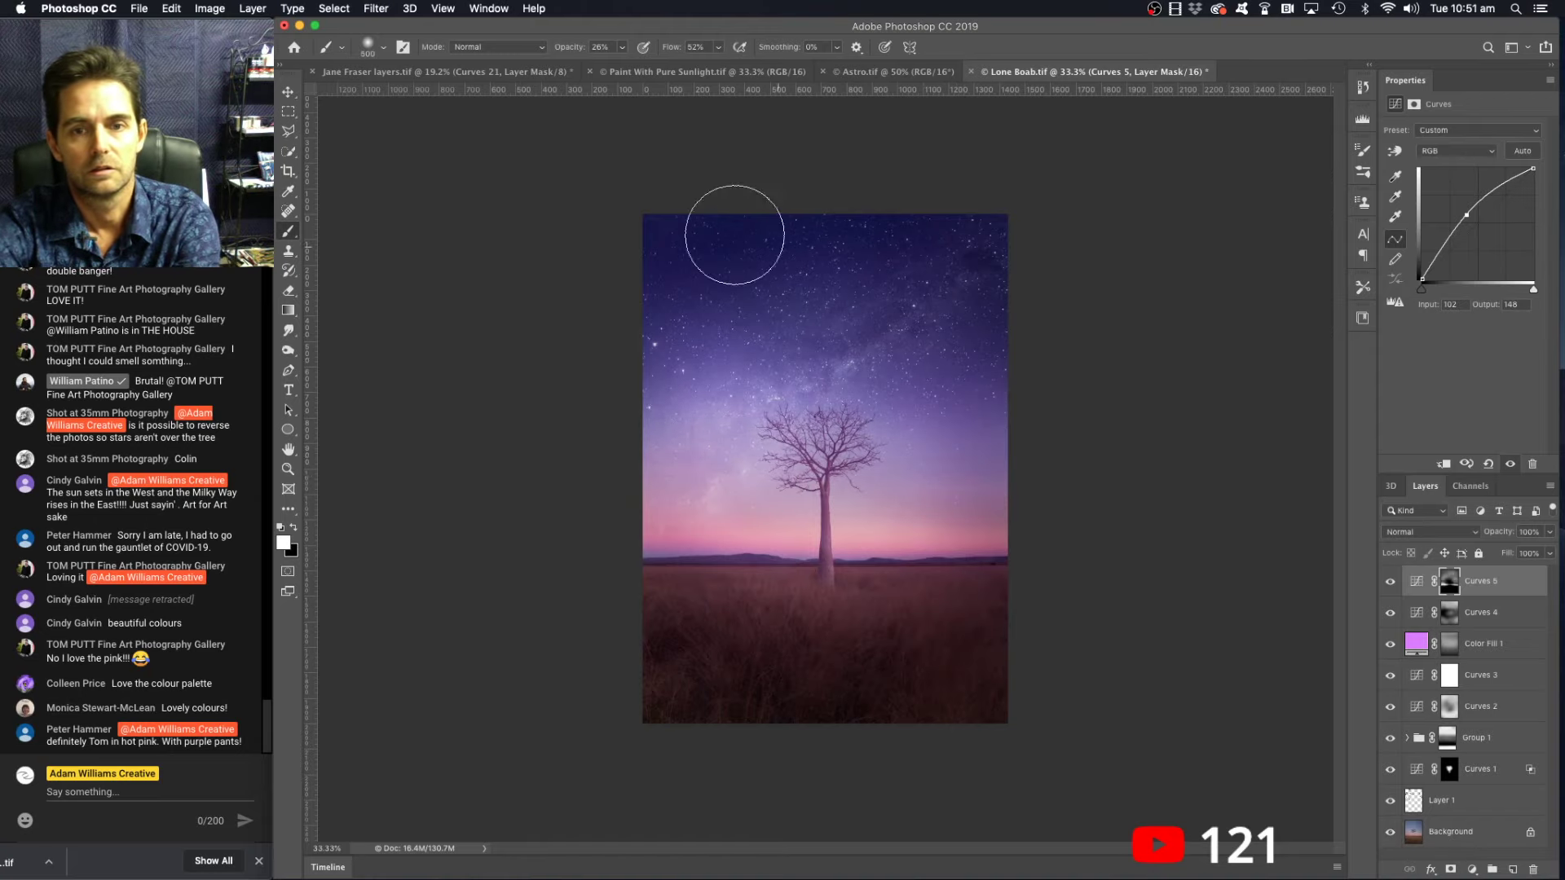
{"action": "mouse_move", "coordinate": [673, 633]}
{"action": "left_mouse_down"}
{"action": "mouse_move", "coordinate": [713, 572]}
{"action": "mouse_move", "coordinate": [845, 613]}
{"action": "mouse_move", "coordinate": [1019, 548]}
{"action": "left_mouse_up"}
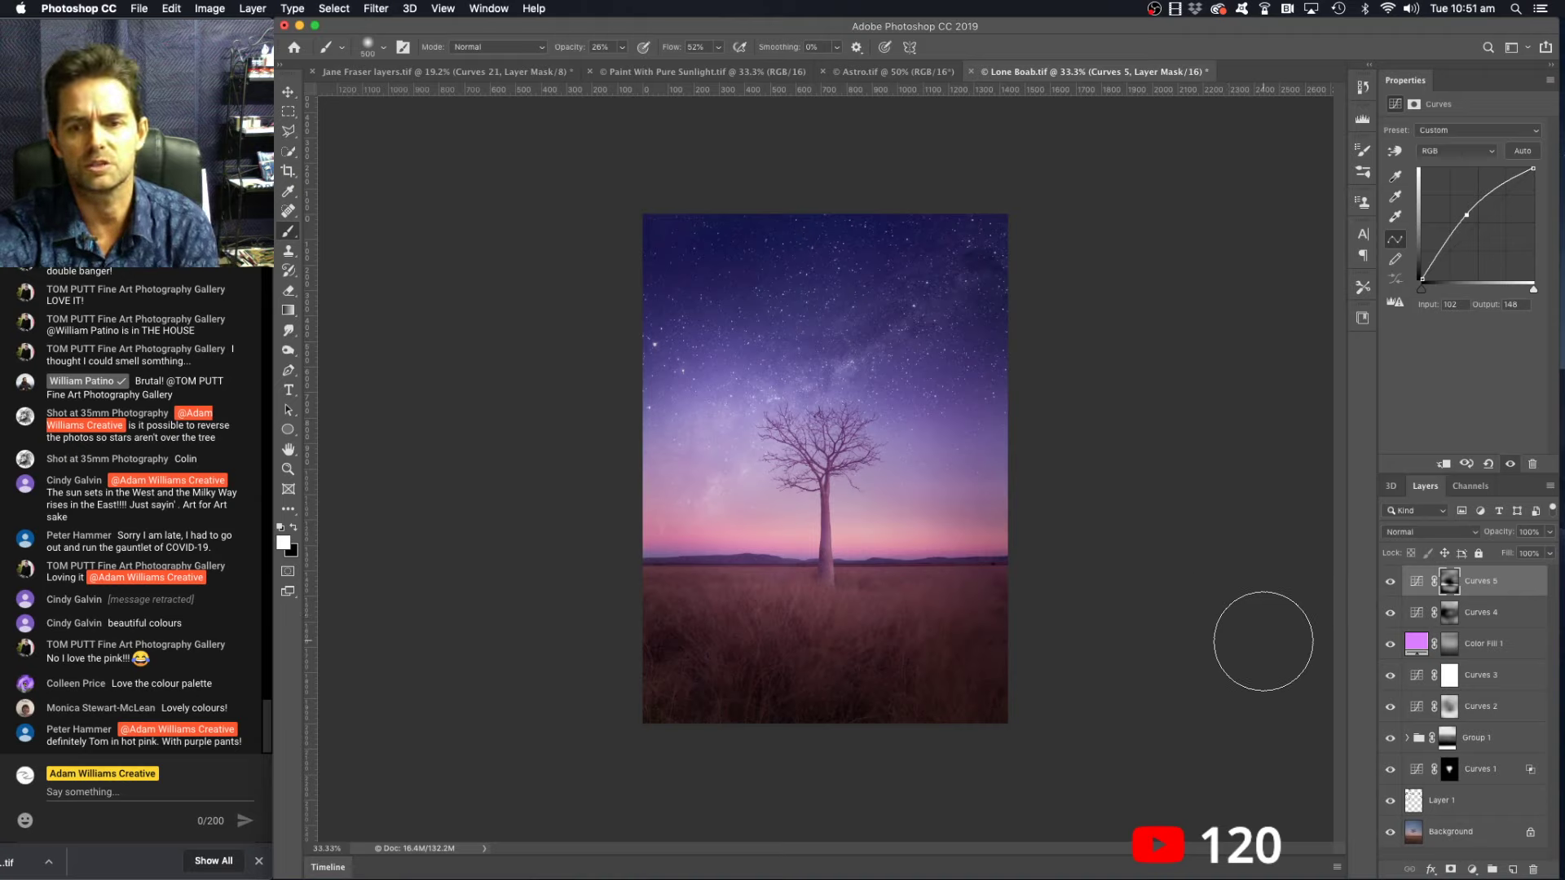
- Add a Photo Filter layer, try its warming and cooling presets, and choose the Red filter
{"action": "left_click", "coordinate": [1473, 870]}
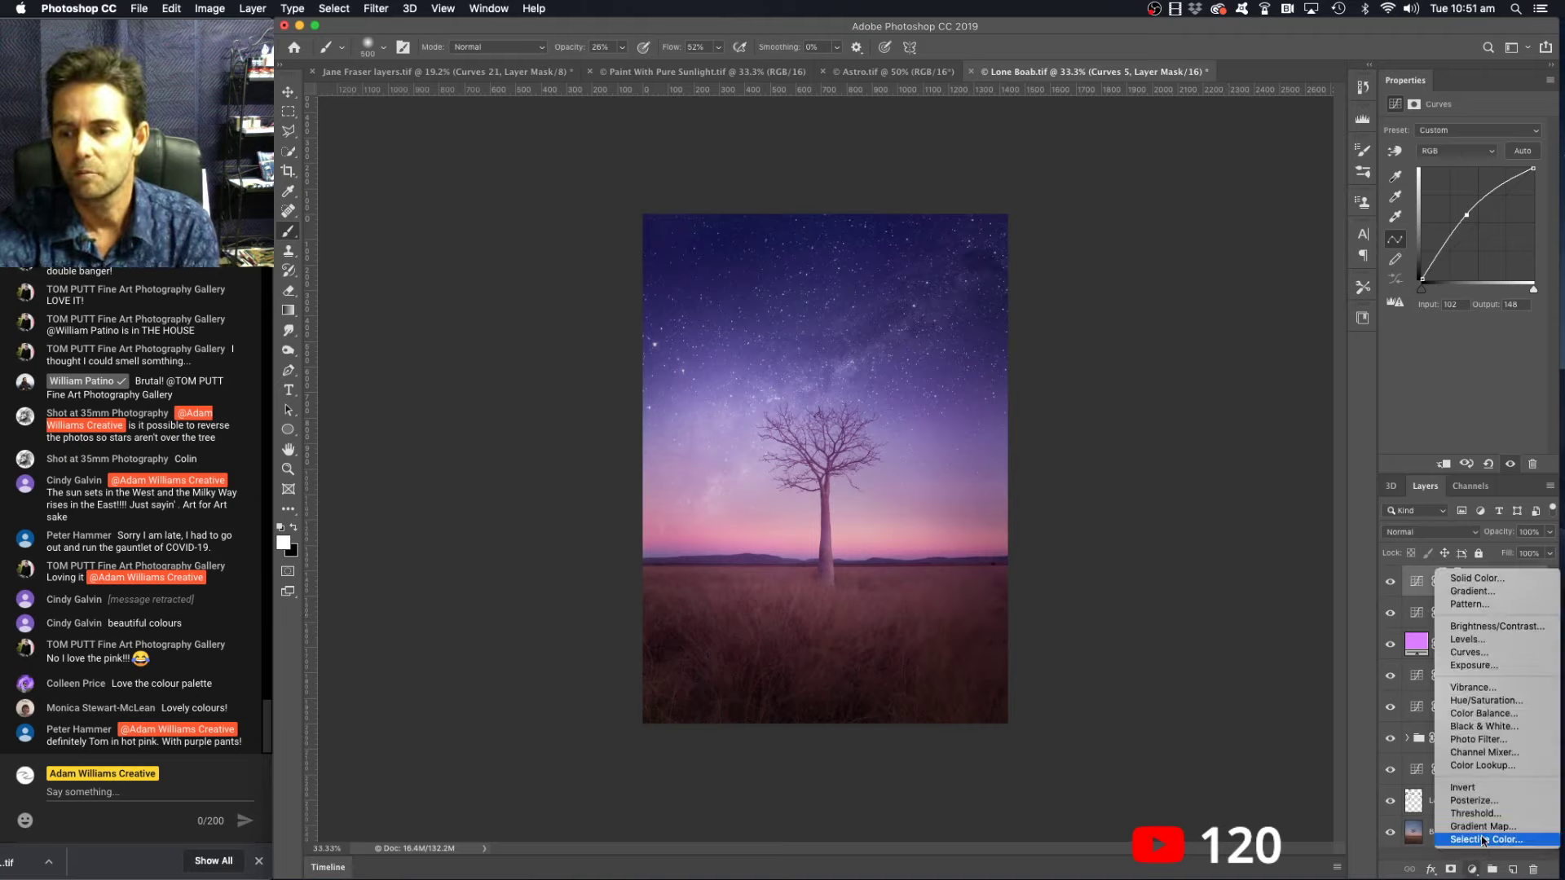
{"action": "left_click", "coordinate": [1480, 739]}
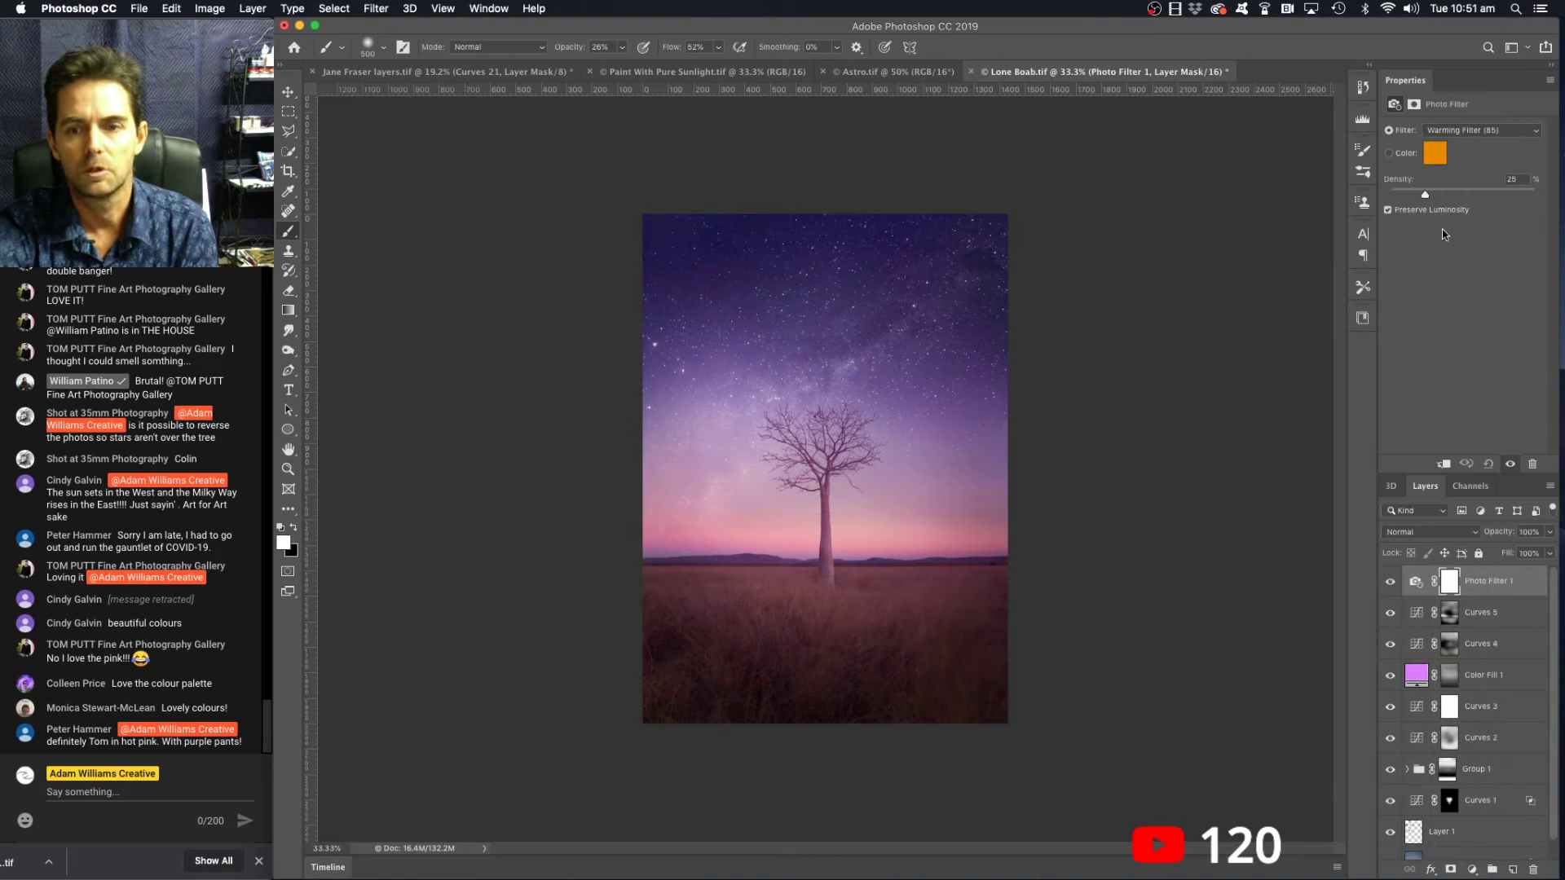
{"action": "left_click", "coordinate": [1467, 133]}
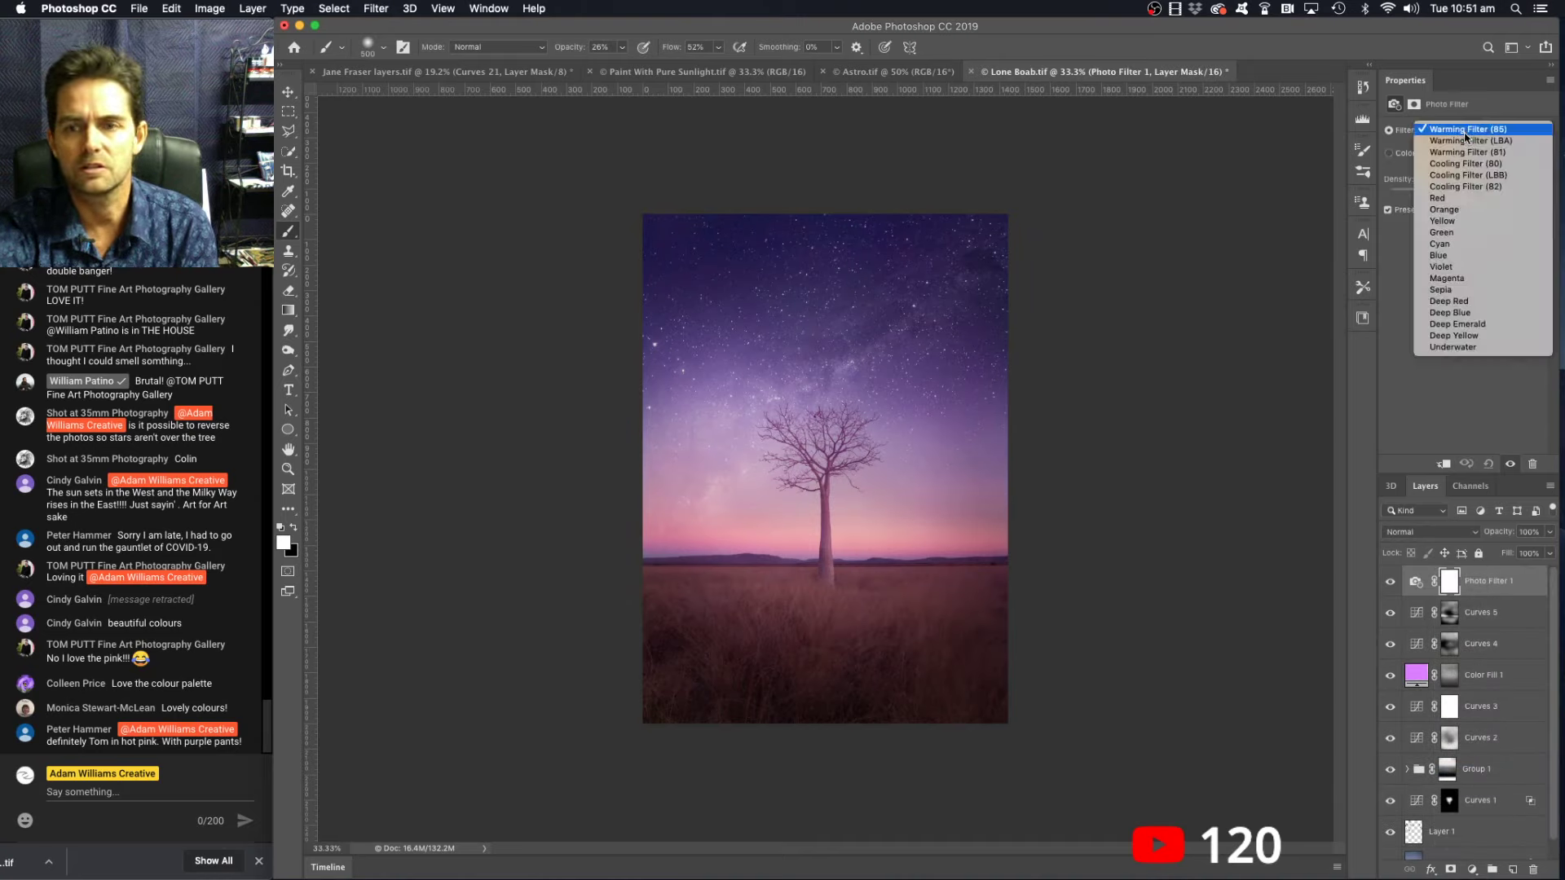
{"action": "left_click", "coordinate": [1469, 142]}
{"action": "left_click", "coordinate": [1468, 133]}
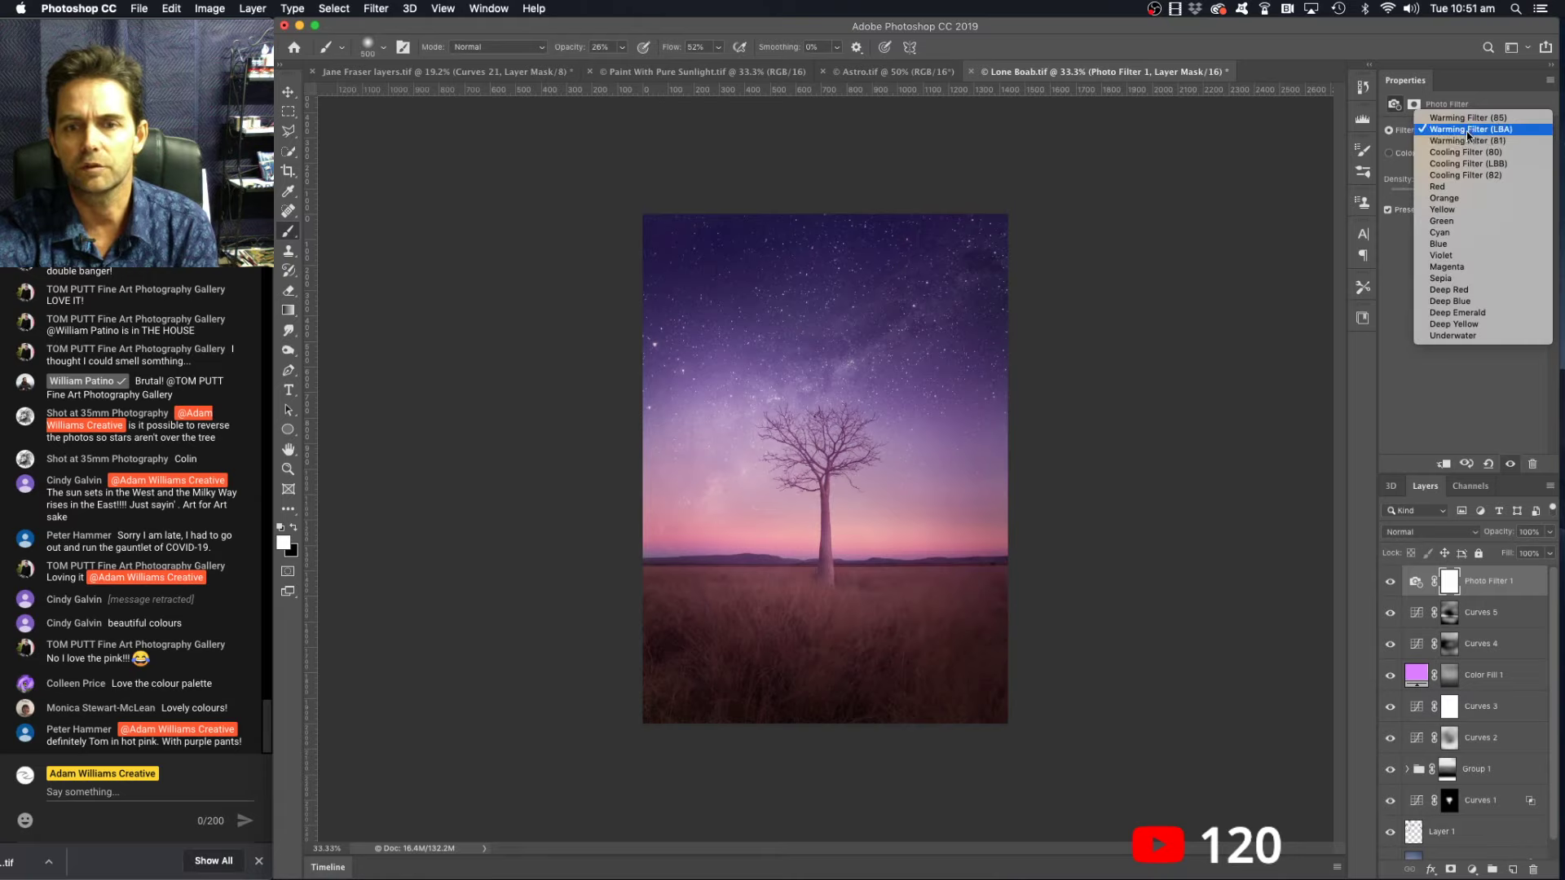
{"action": "left_click", "coordinate": [1470, 145]}
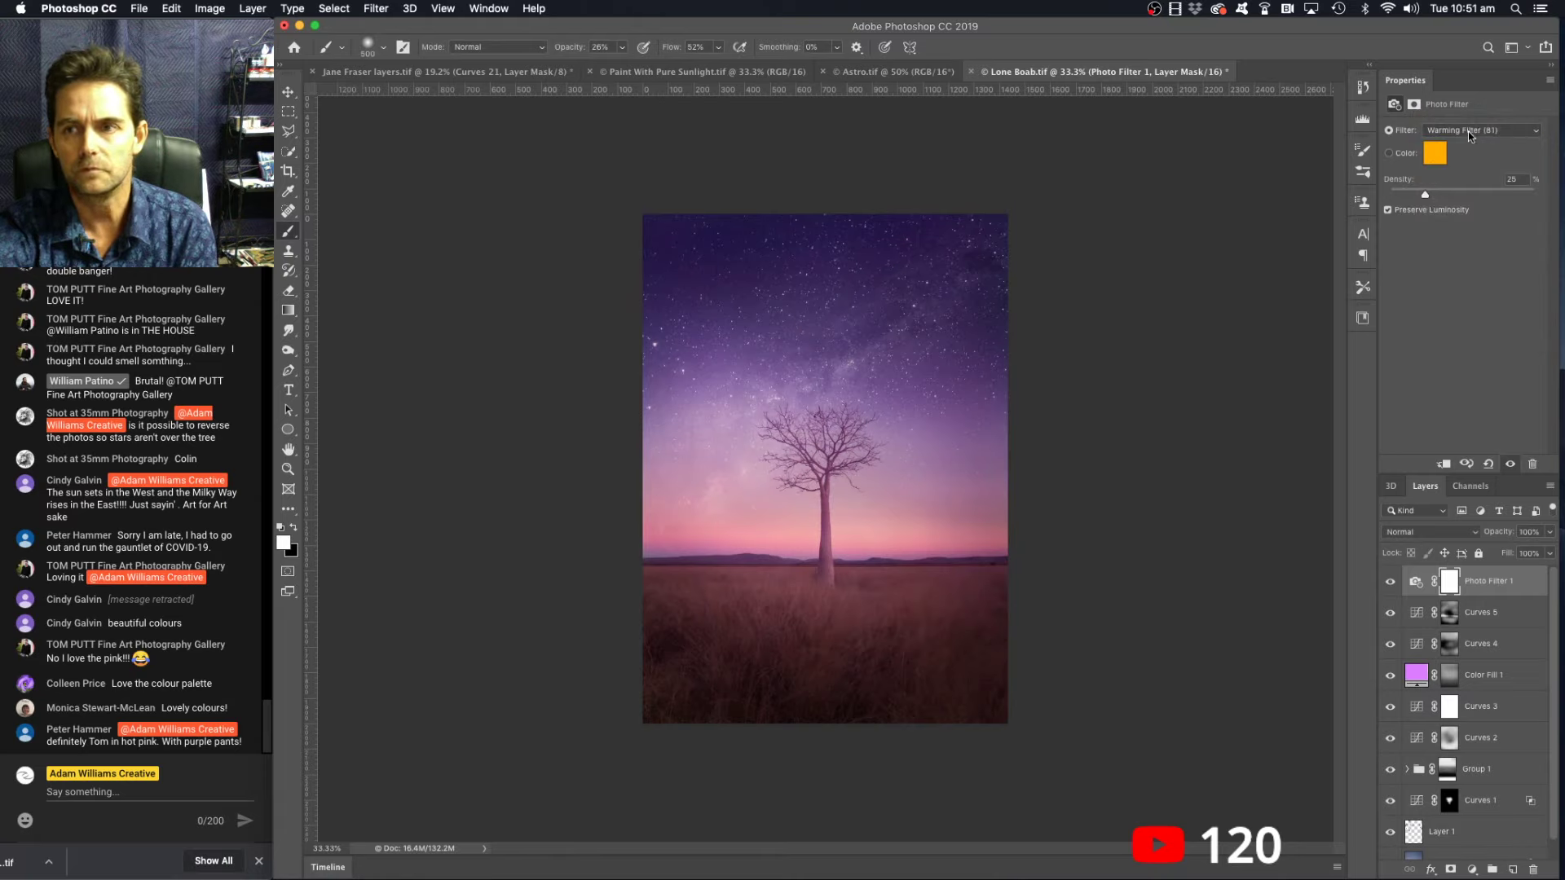
{"action": "left_click", "coordinate": [1469, 133]}
{"action": "left_click", "coordinate": [1471, 141]}
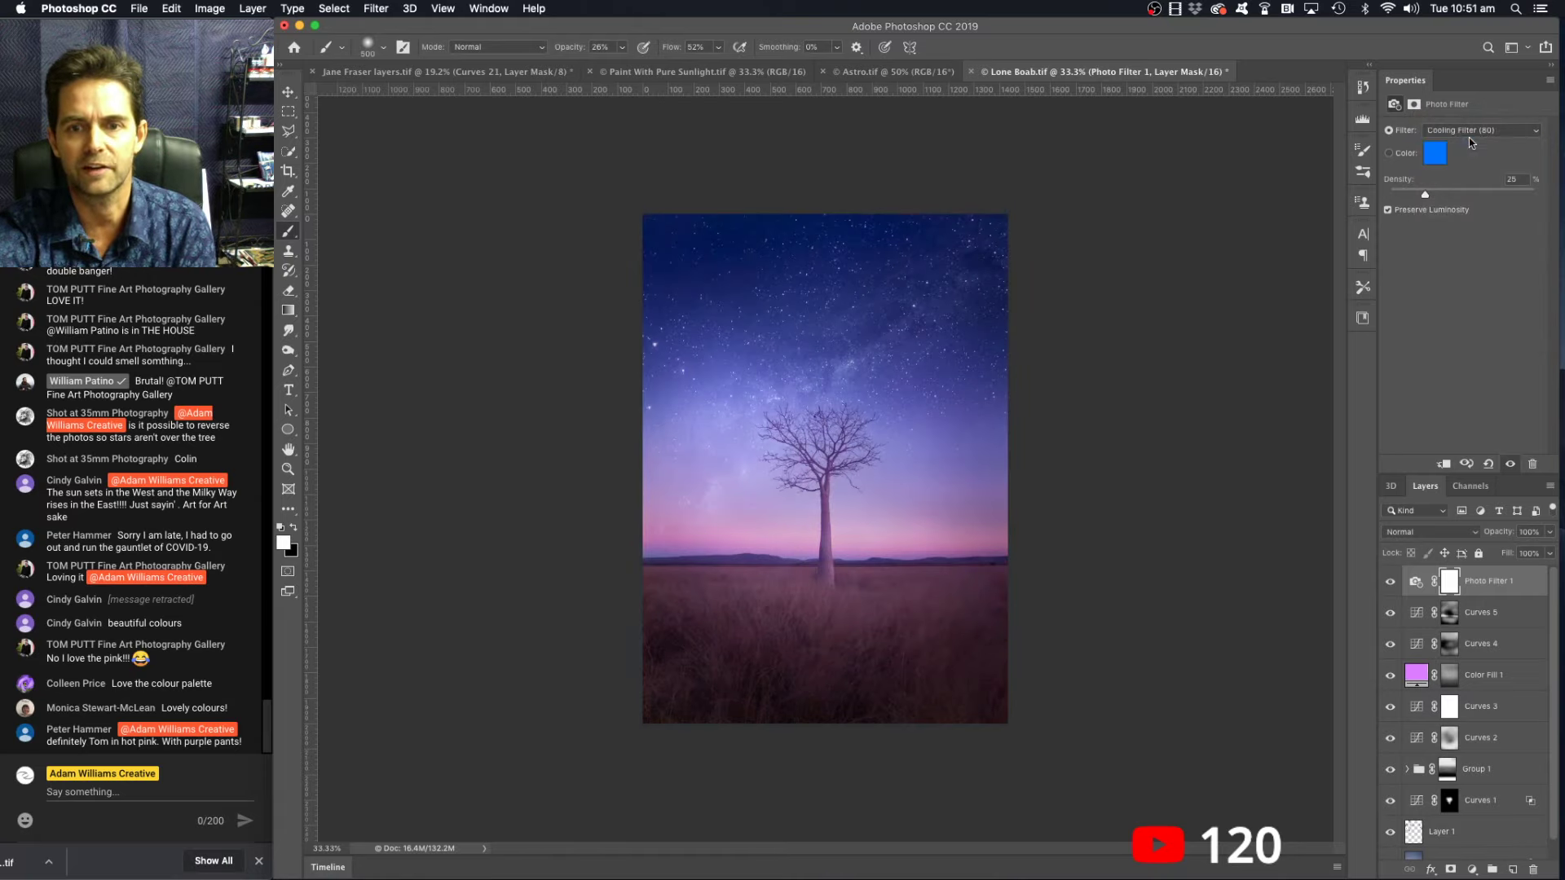
{"action": "left_click", "coordinate": [1474, 131]}
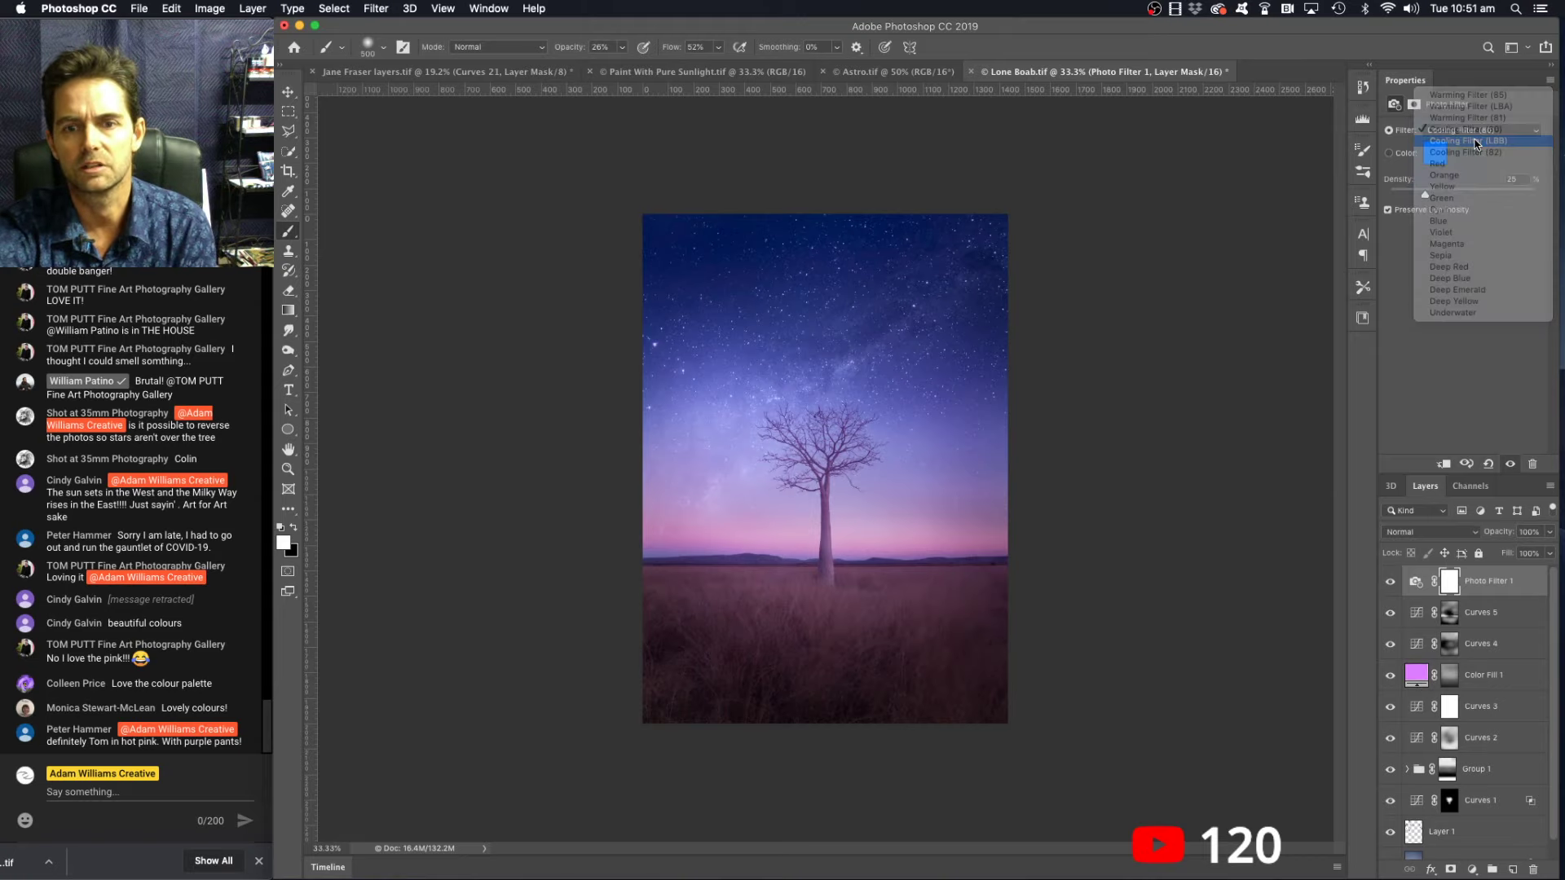
{"action": "left_click", "coordinate": [1477, 141]}
{"action": "left_click", "coordinate": [1475, 133]}
{"action": "left_click", "coordinate": [1476, 143]}
{"action": "left_click", "coordinate": [1476, 143]}
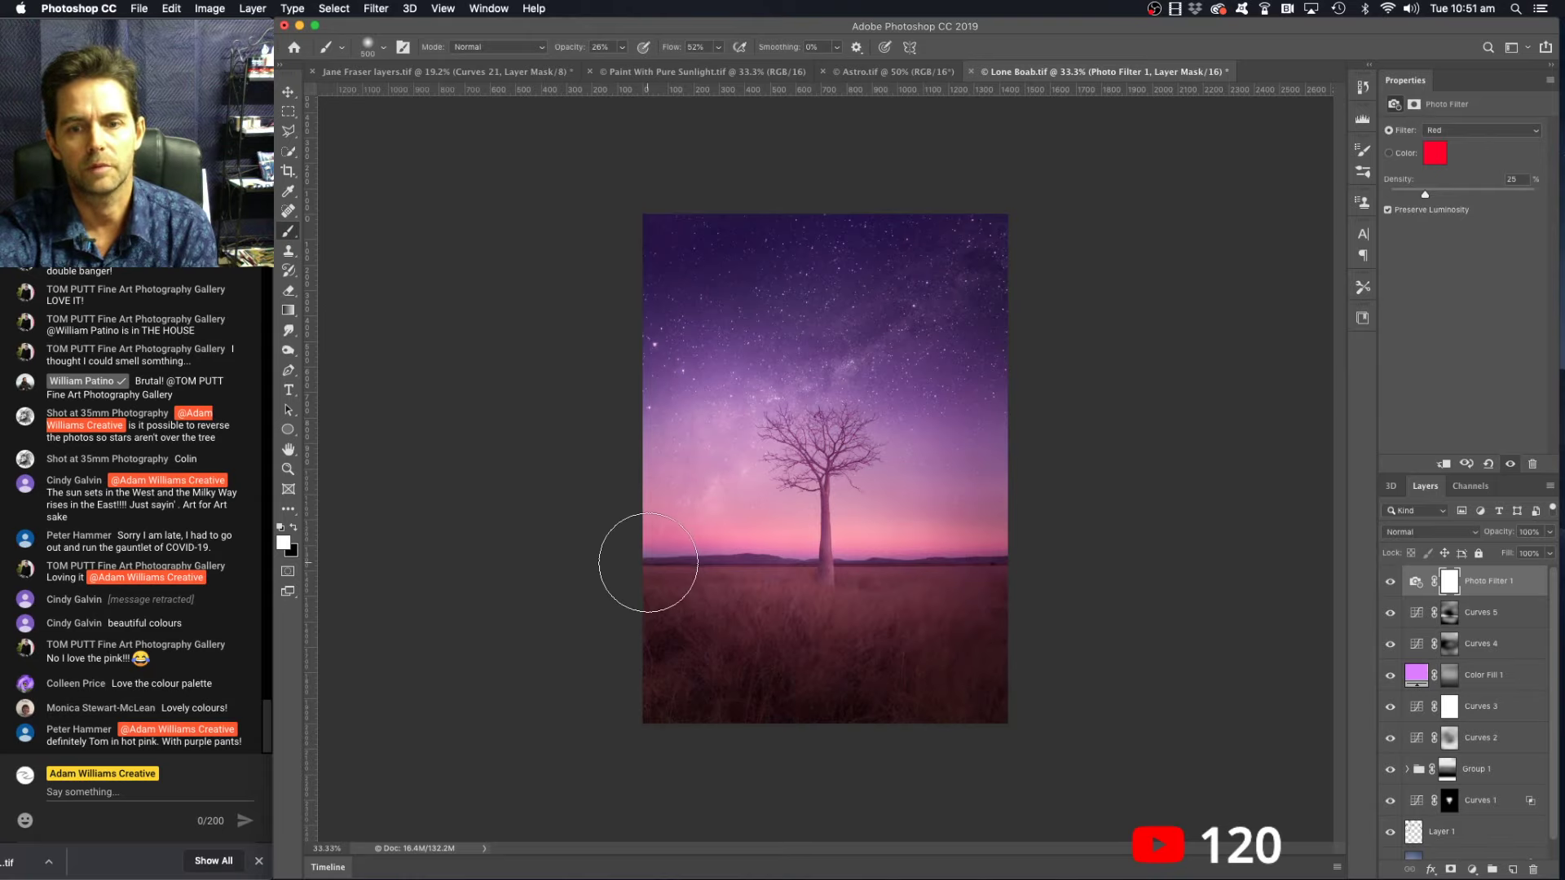
- Try the Orange, Yellow and Green presets on the Photo Filter layer and return it to Red
{"action": "left_click", "coordinate": [1489, 131]}
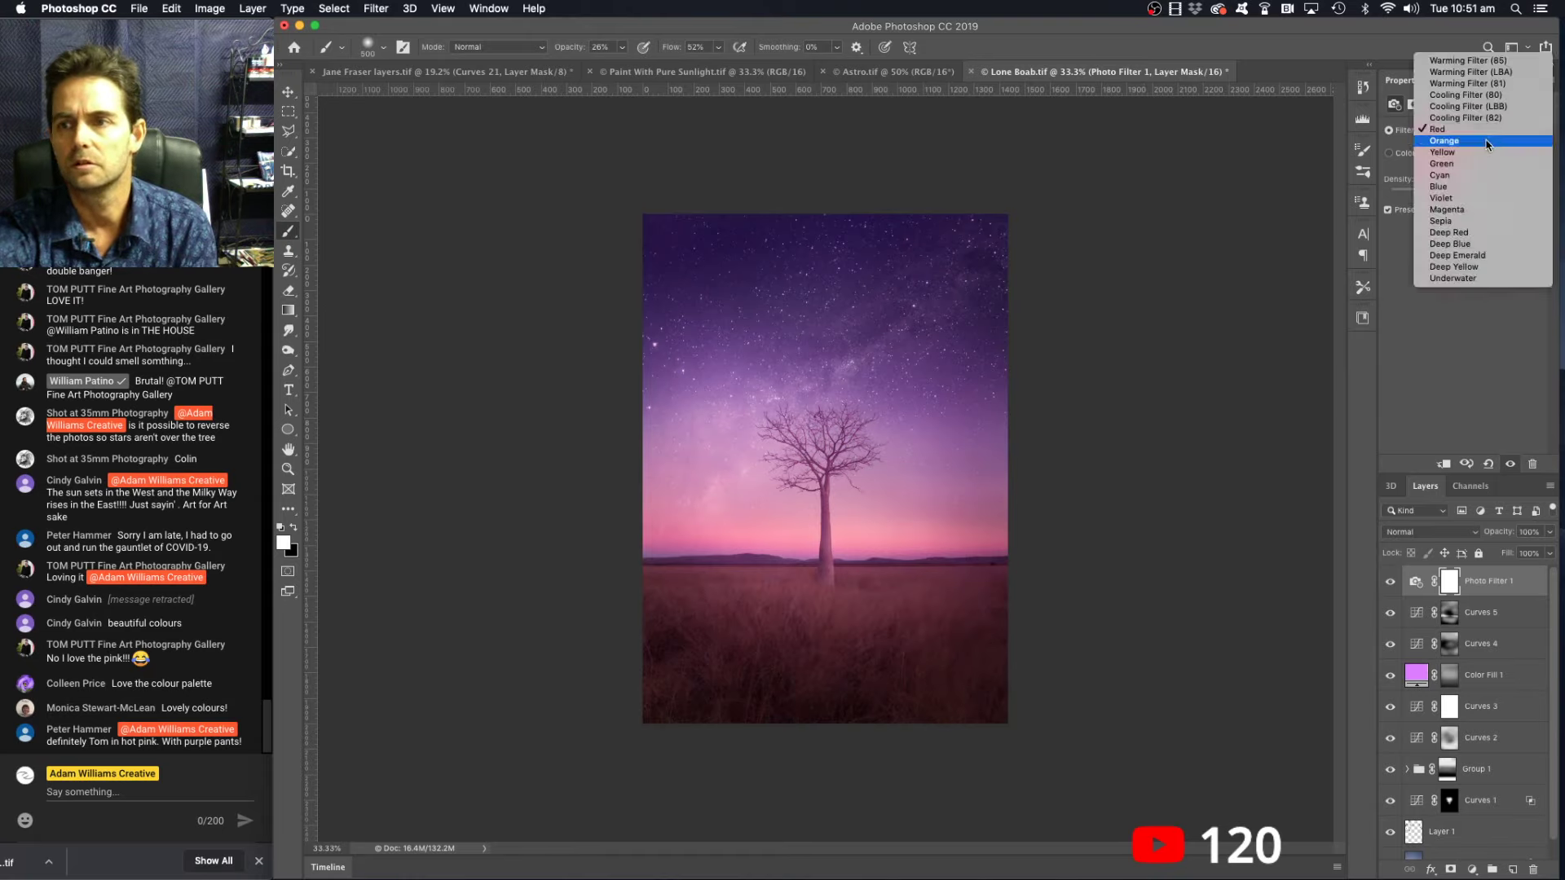
{"action": "left_click", "coordinate": [1486, 143]}
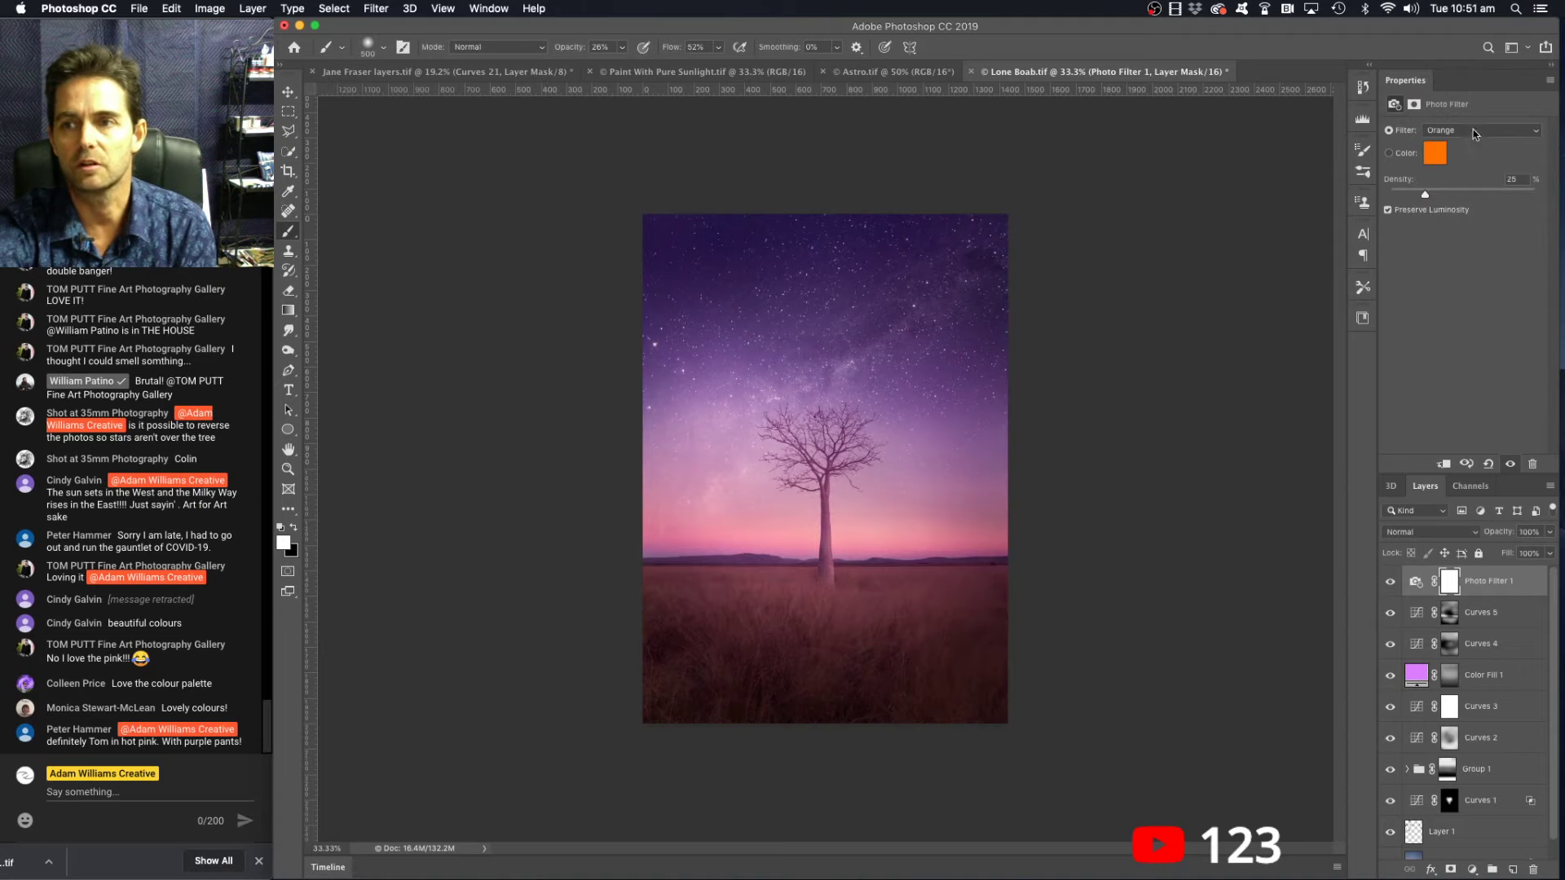
{"action": "left_click", "coordinate": [1476, 132]}
{"action": "left_click", "coordinate": [1477, 145]}
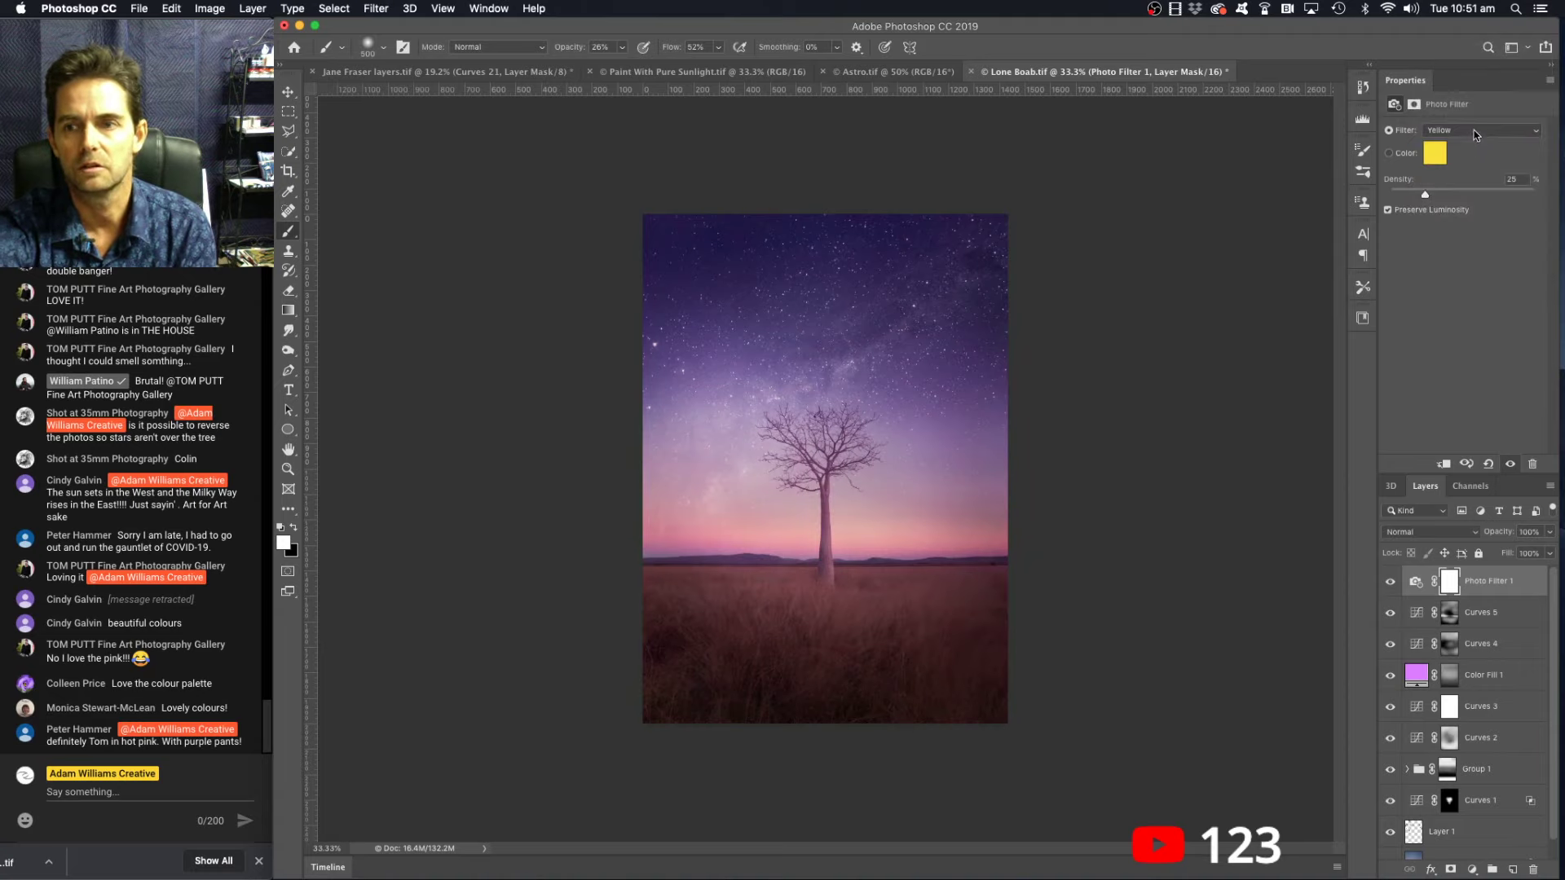
{"action": "left_click", "coordinate": [1475, 134]}
{"action": "left_click", "coordinate": [1476, 143]}
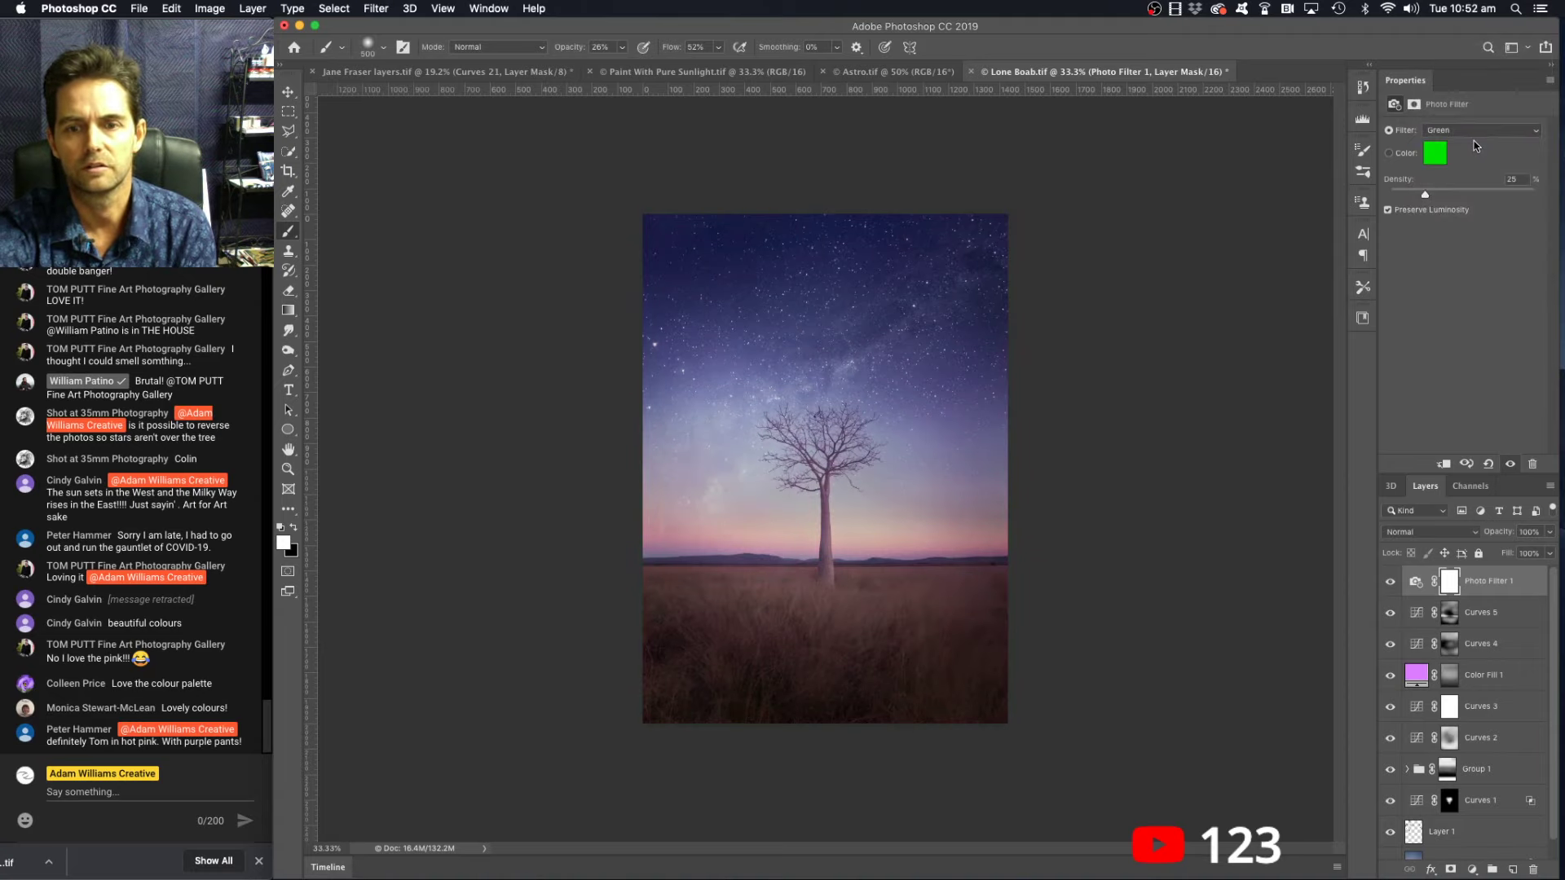
{"action": "left_click", "coordinate": [1476, 132]}
{"action": "left_click", "coordinate": [1473, 101]}
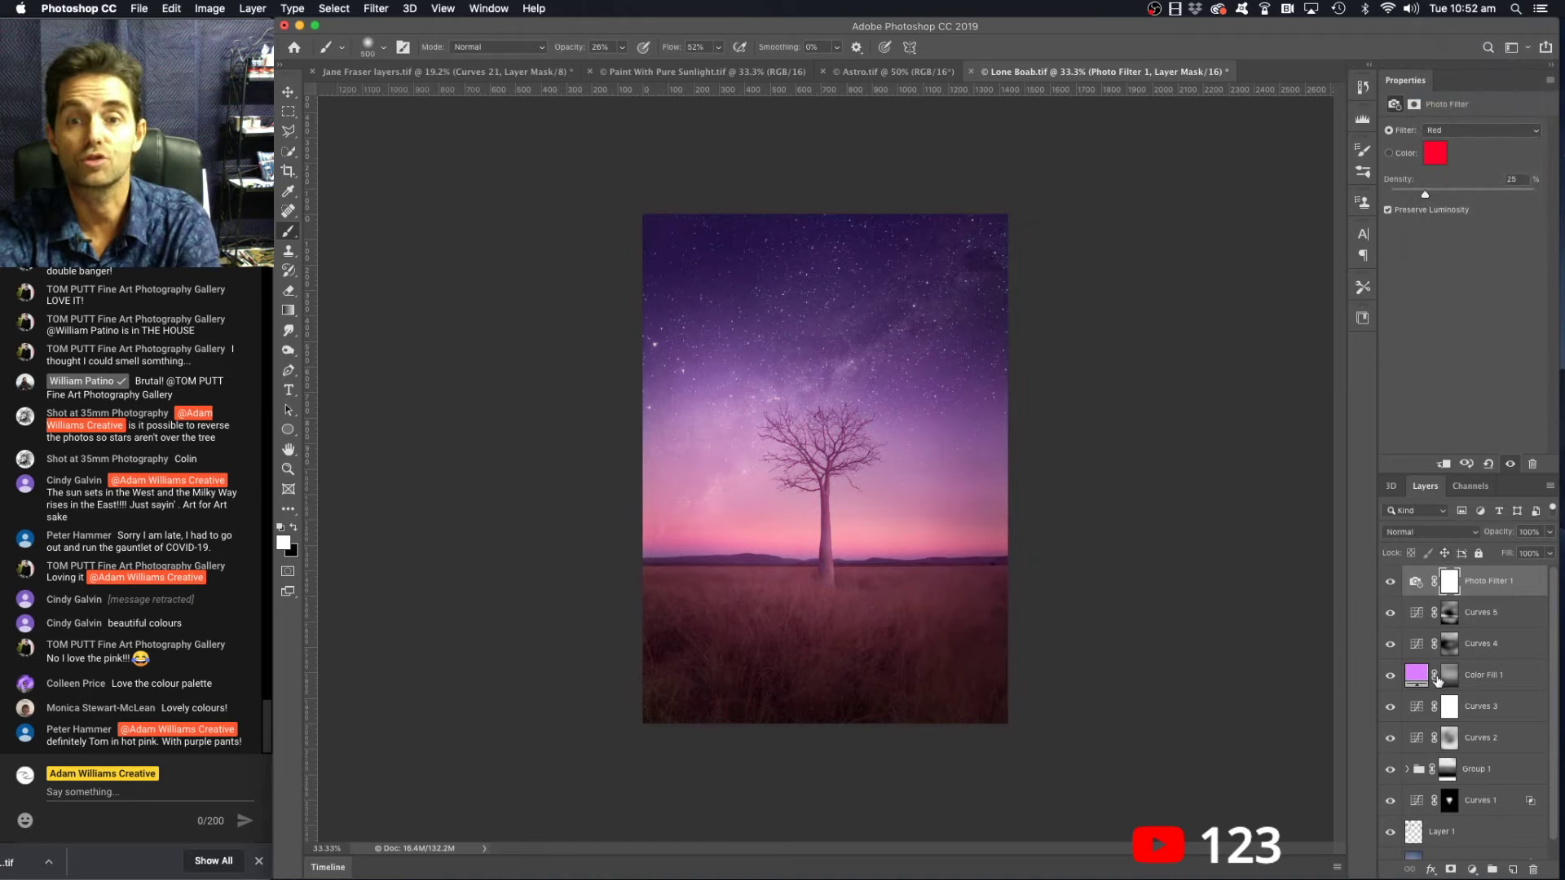
- Invert the Photo Filter 1 mask to black and paint the red warmth across the horizon sky and grass with a 900 px white brush
{"action": "key", "text": "super+i"}
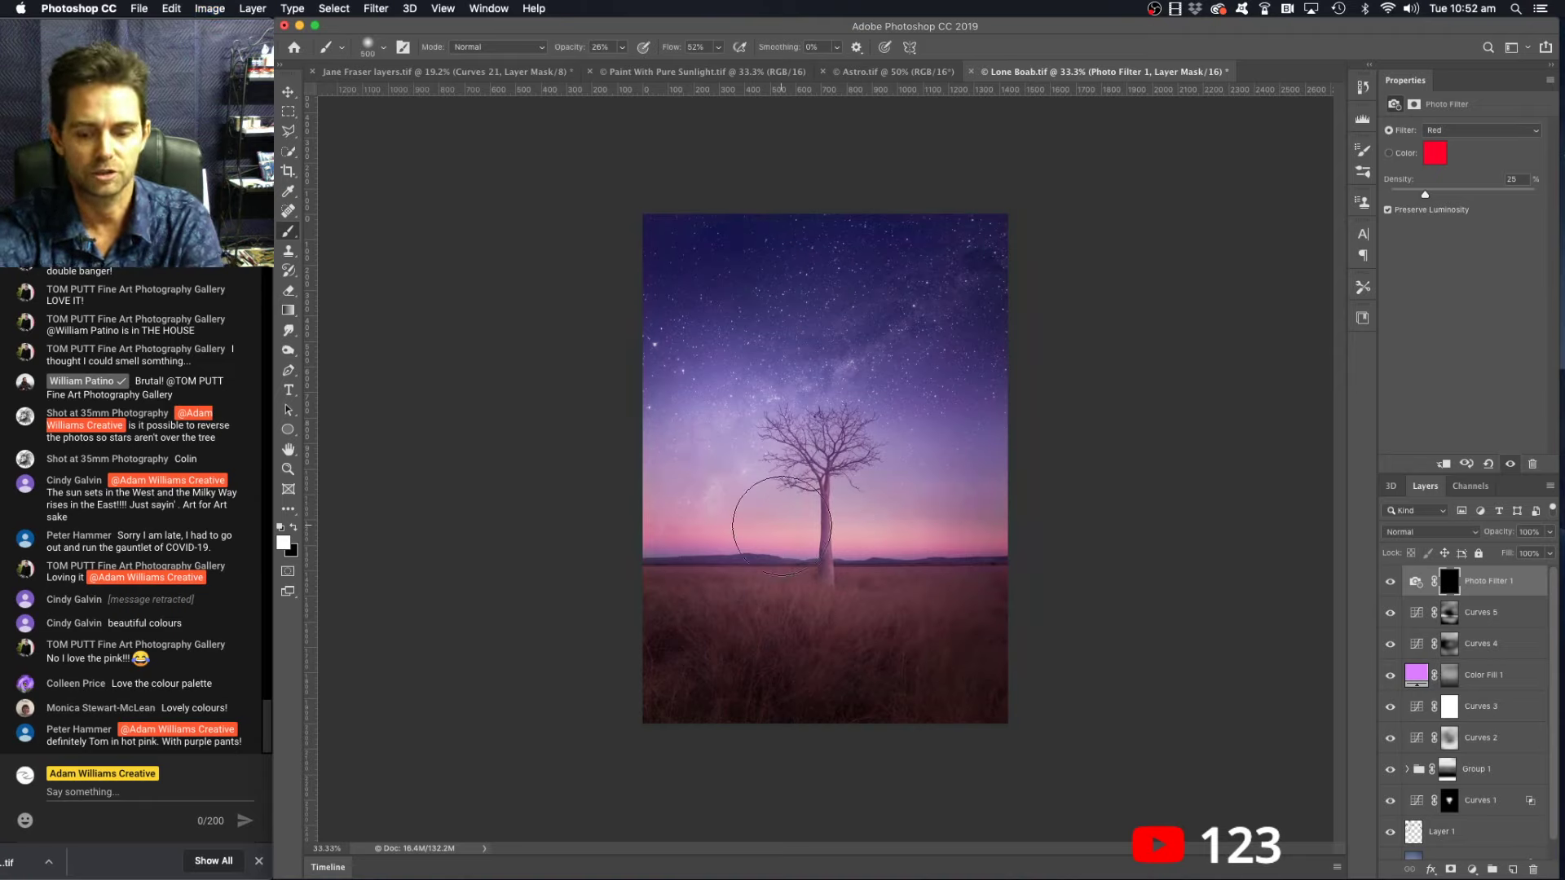
{"action": "key", "text": "bracketright"}
{"action": "key", "text": "bracketright"}
{"action": "key", "text": "bracketright"}
{"action": "key", "text": "bracketright"}
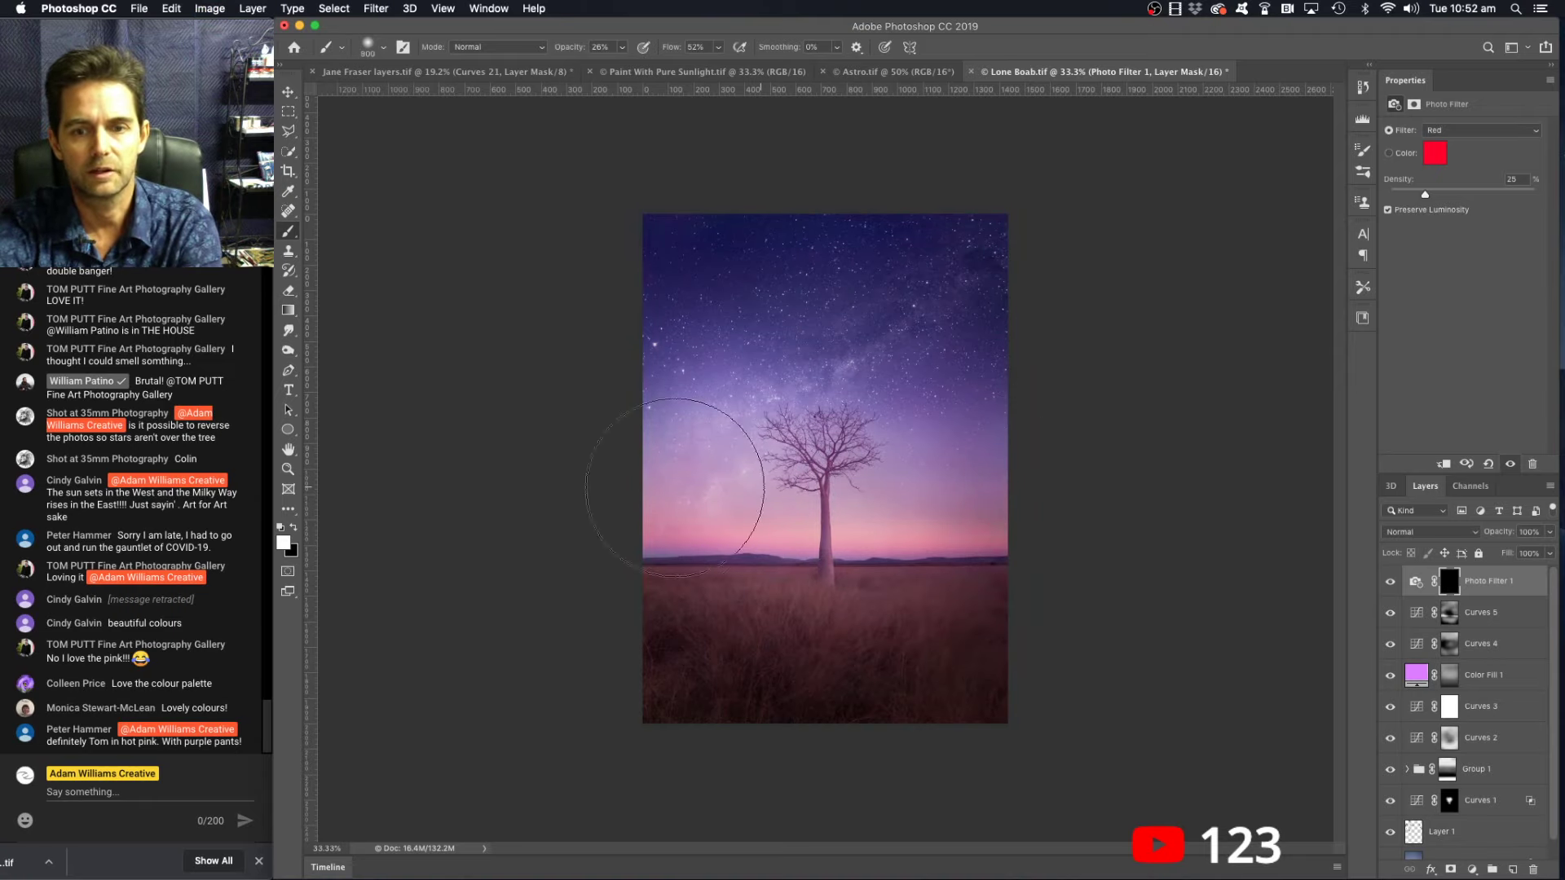
{"action": "mouse_move", "coordinate": [1047, 469]}
{"action": "left_mouse_down"}
{"action": "mouse_move", "coordinate": [690, 378]}
{"action": "mouse_move", "coordinate": [683, 292]}
{"action": "mouse_move", "coordinate": [624, 282]}
{"action": "left_mouse_up"}
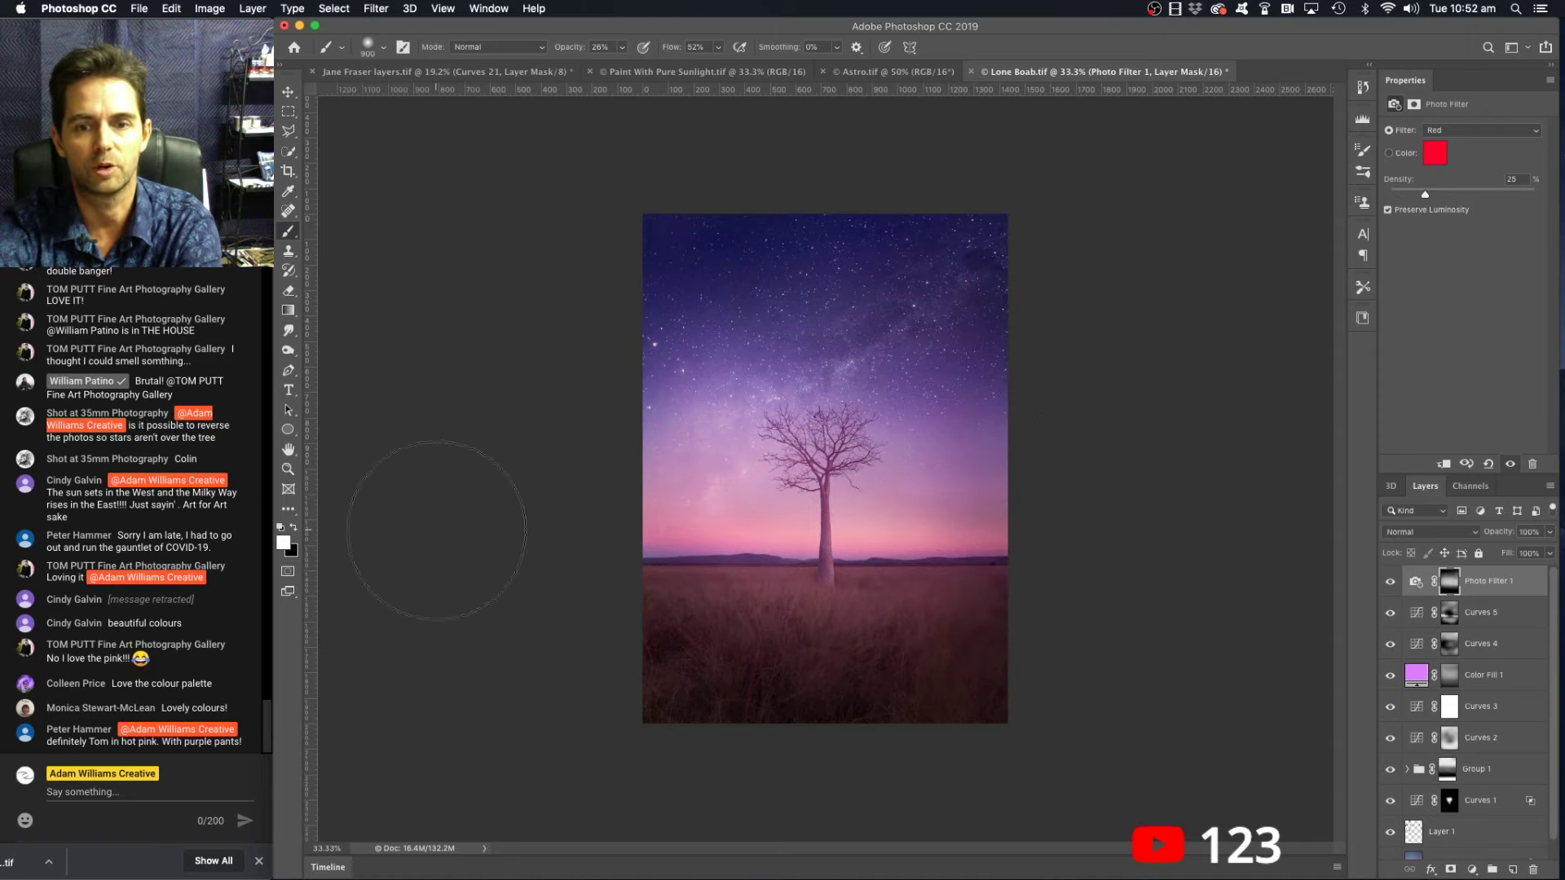
{"action": "left_click_drag", "start_coordinate": [546, 599], "coordinate": [1092, 640]}
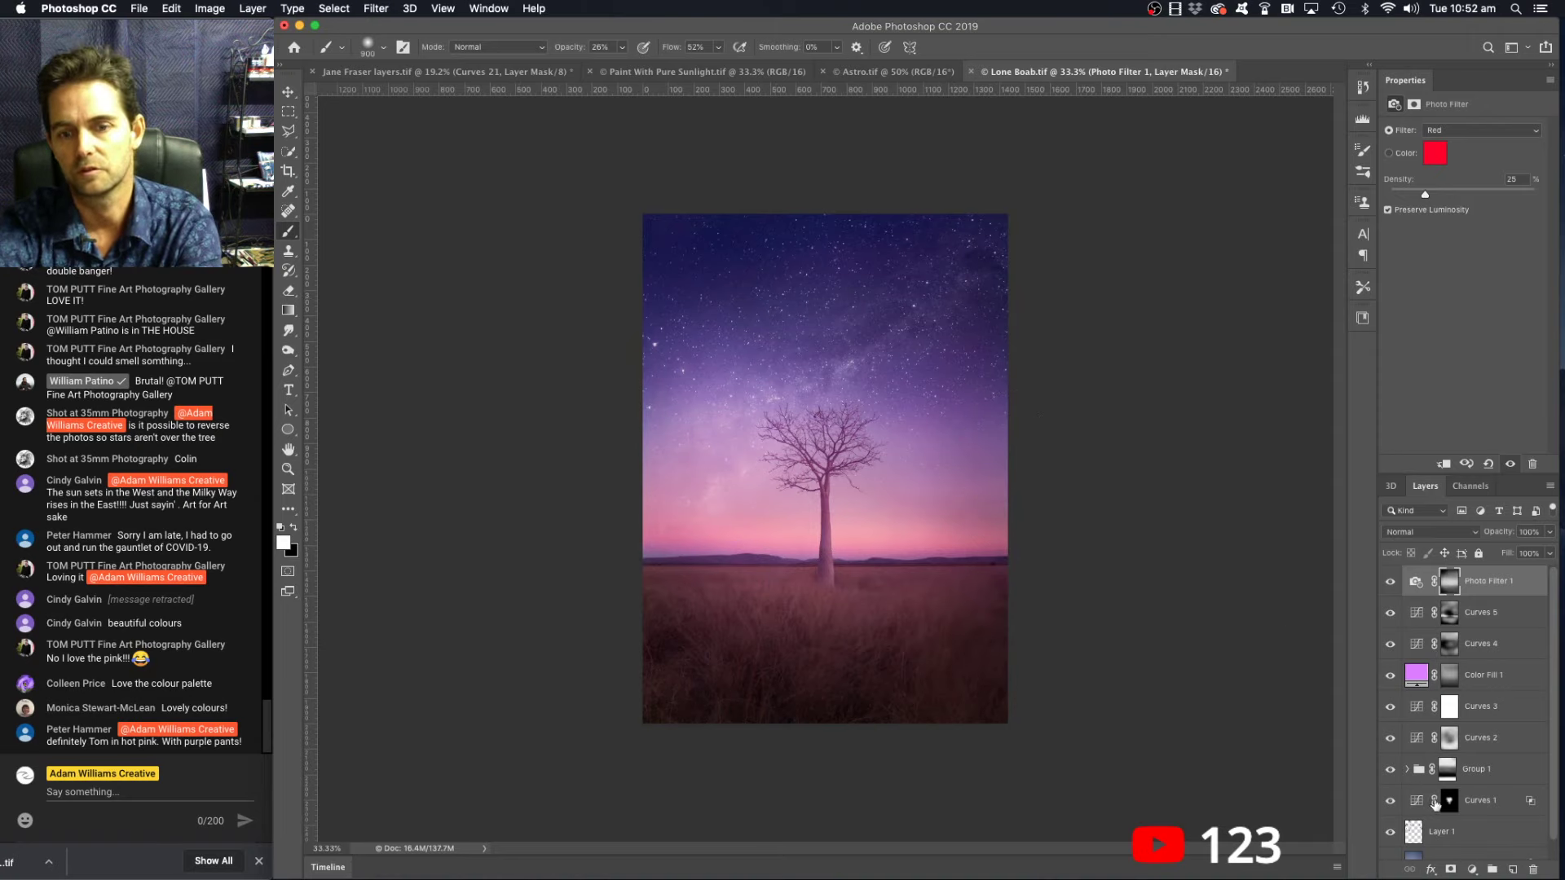
- Add a Curves layer above Photo Filter 1, anchor its shadows at 42 and raise the lower midtones to an output of about 90
{"action": "left_click", "coordinate": [1472, 870]}
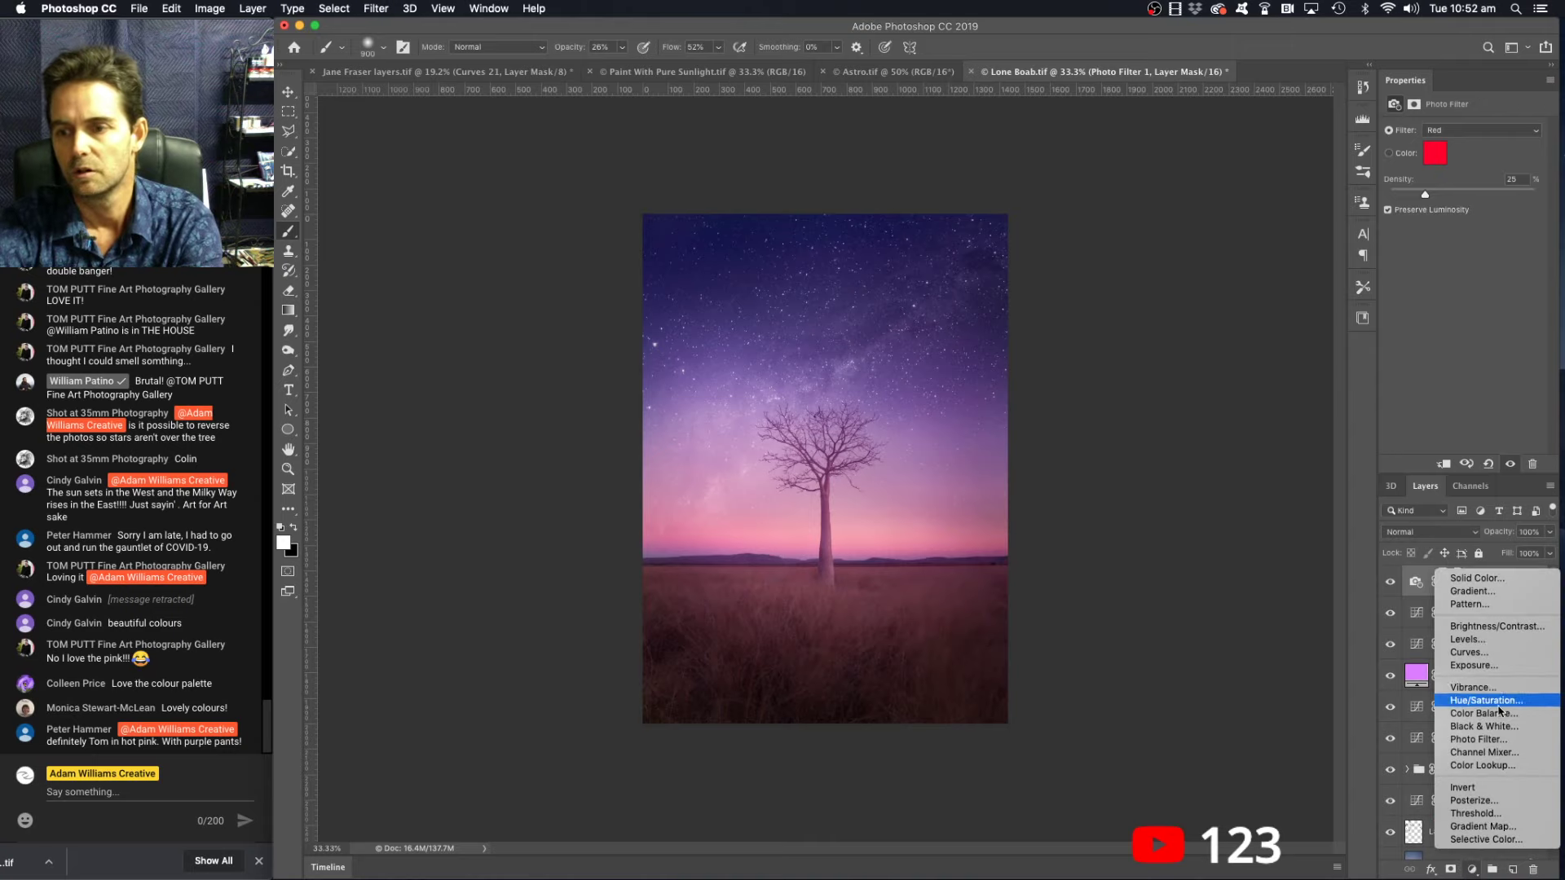
{"action": "left_click", "coordinate": [1495, 654]}
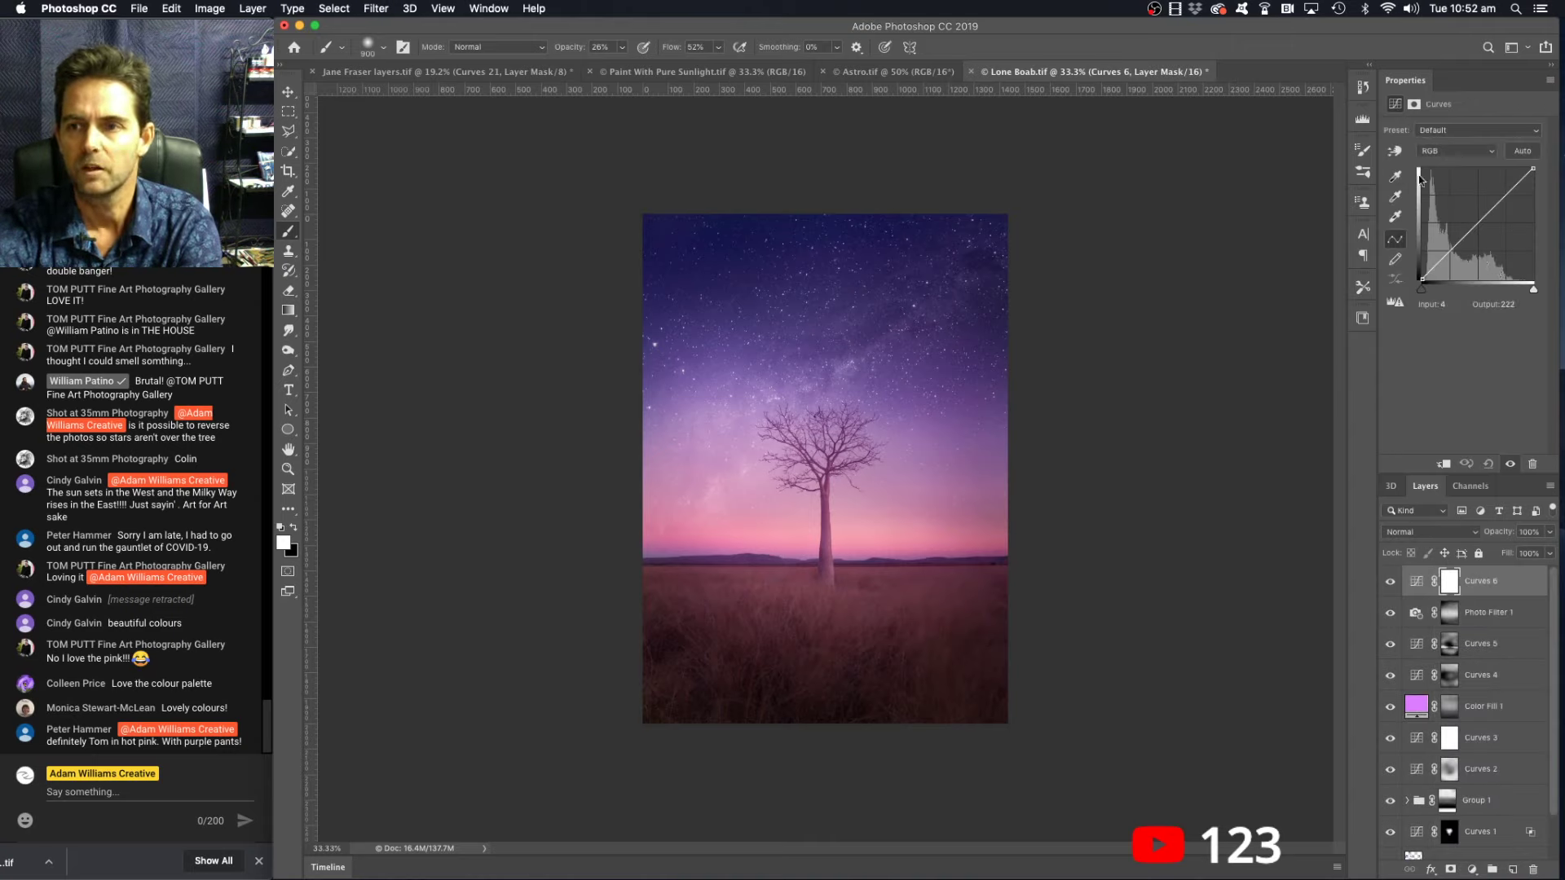
{"action": "left_click", "coordinate": [1397, 153]}
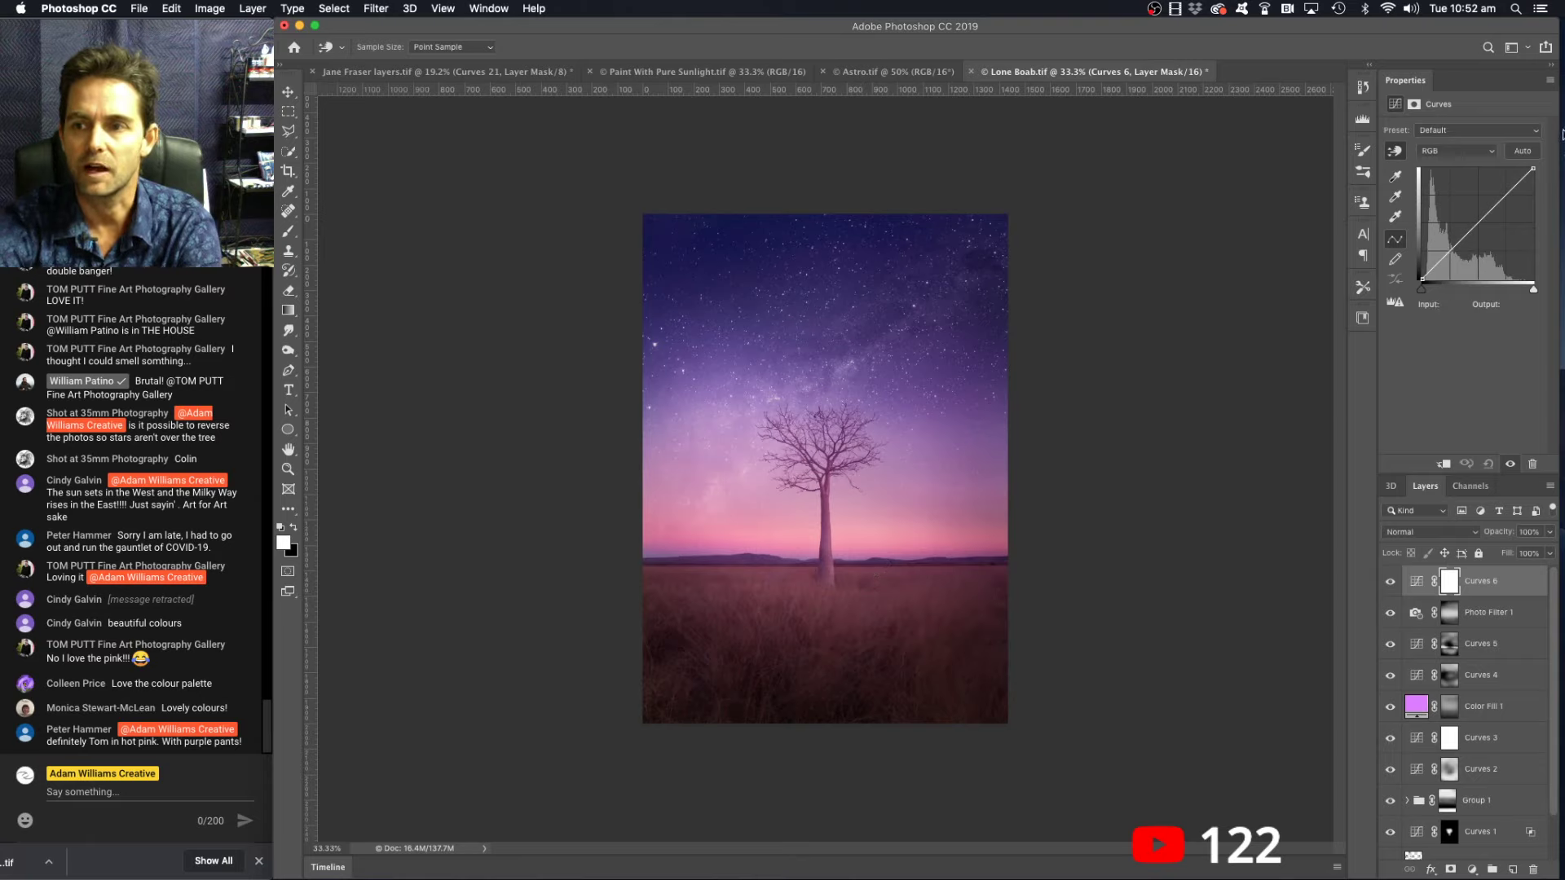
{"action": "left_click", "coordinate": [1441, 259]}
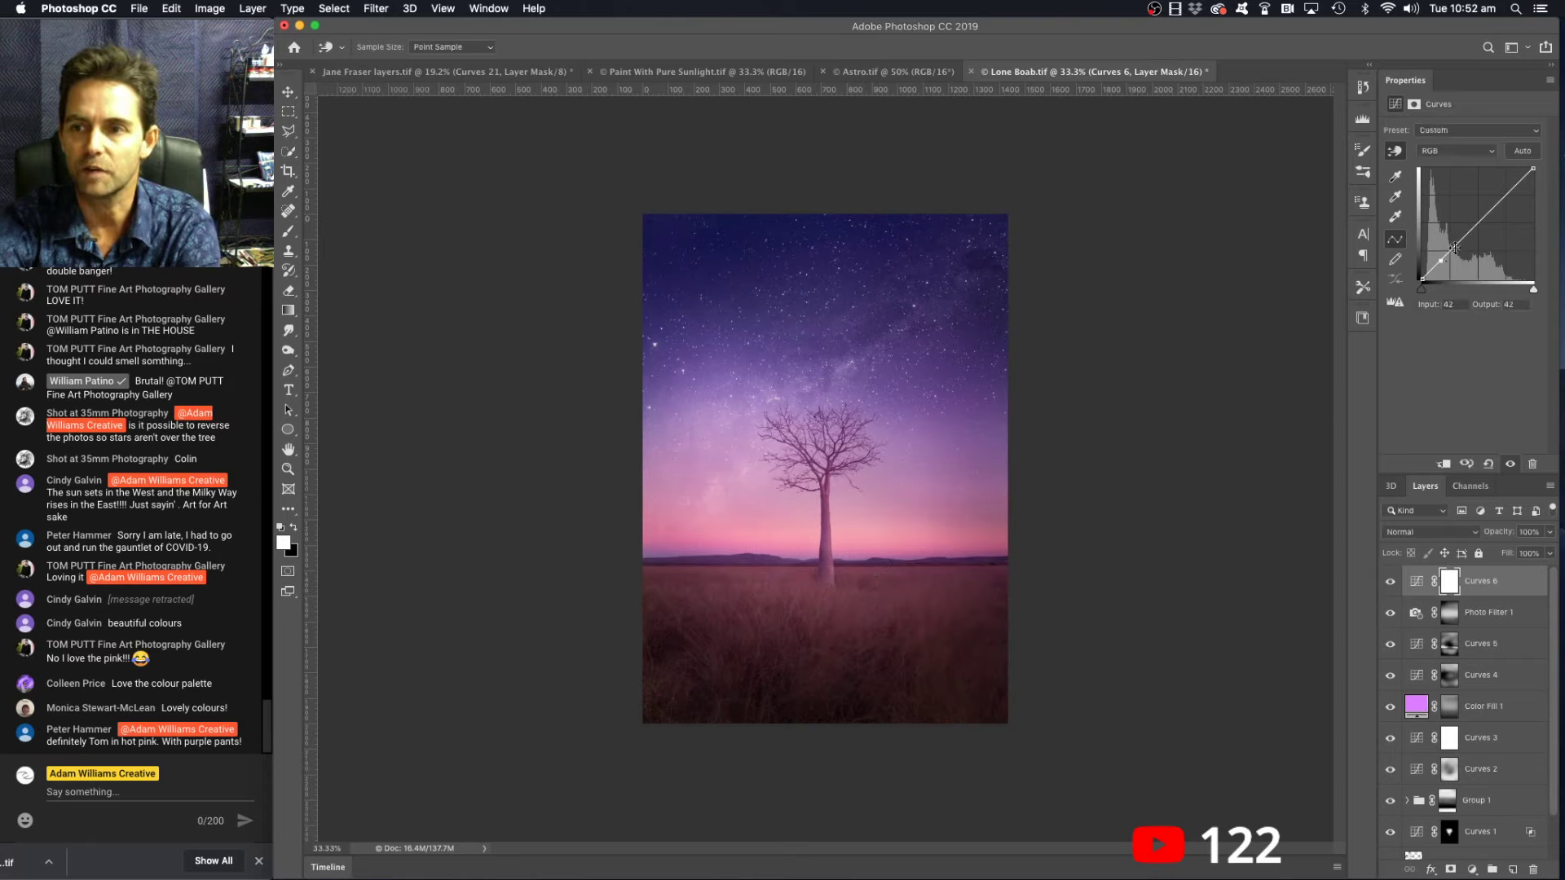
{"action": "left_click_drag", "start_coordinate": [1458, 244], "coordinate": [1454, 240]}
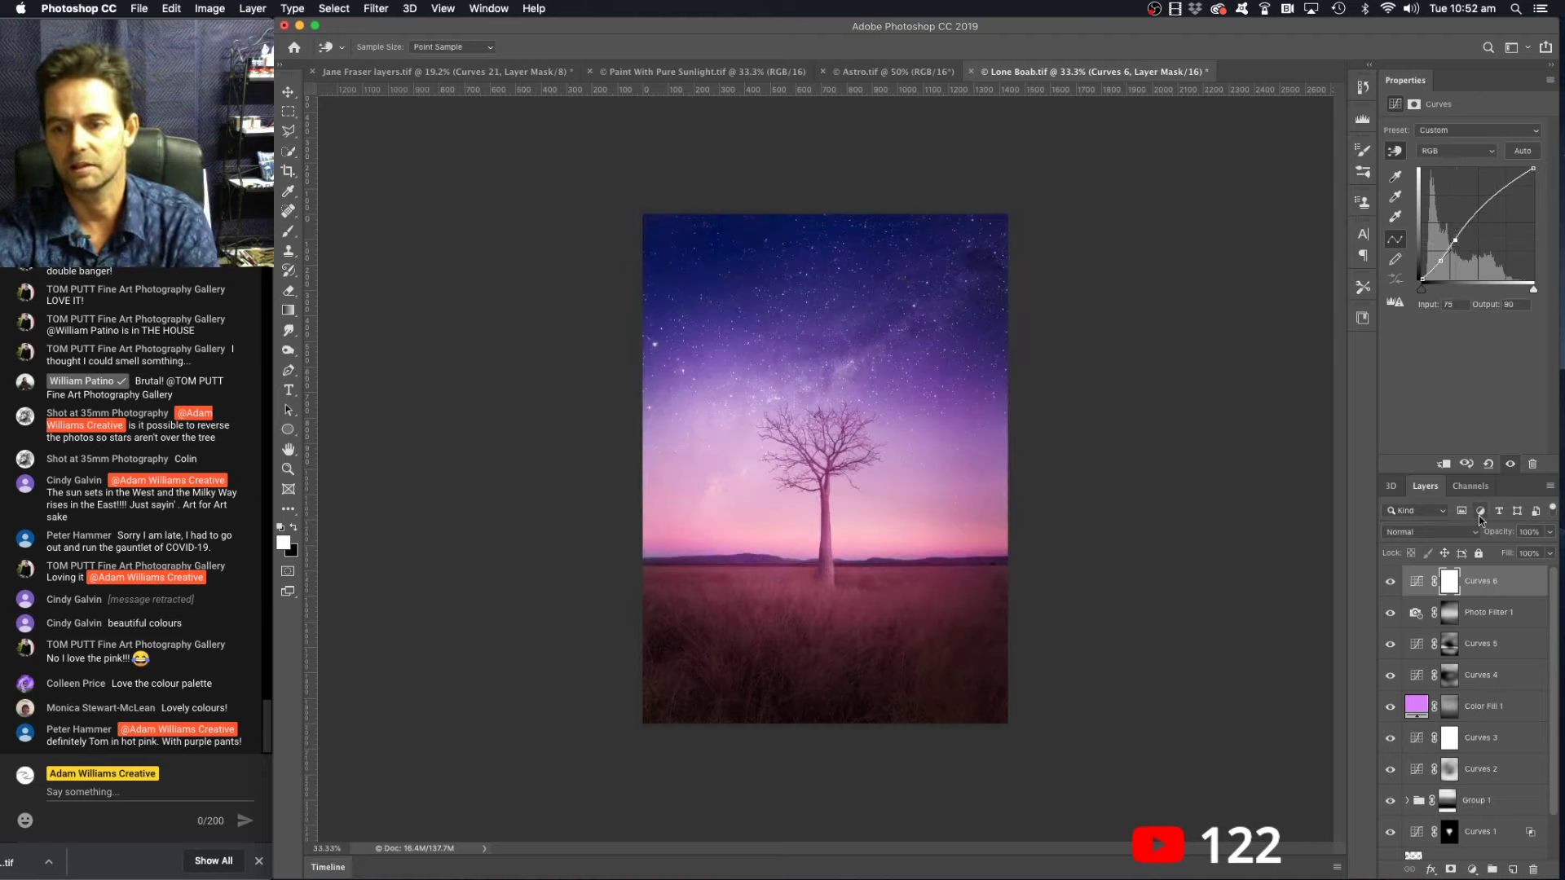
- Invert the Curves 6 mask to black and paint the brightening over the grass with a 250 px white brush
{"action": "key", "text": "ctrl+i"}
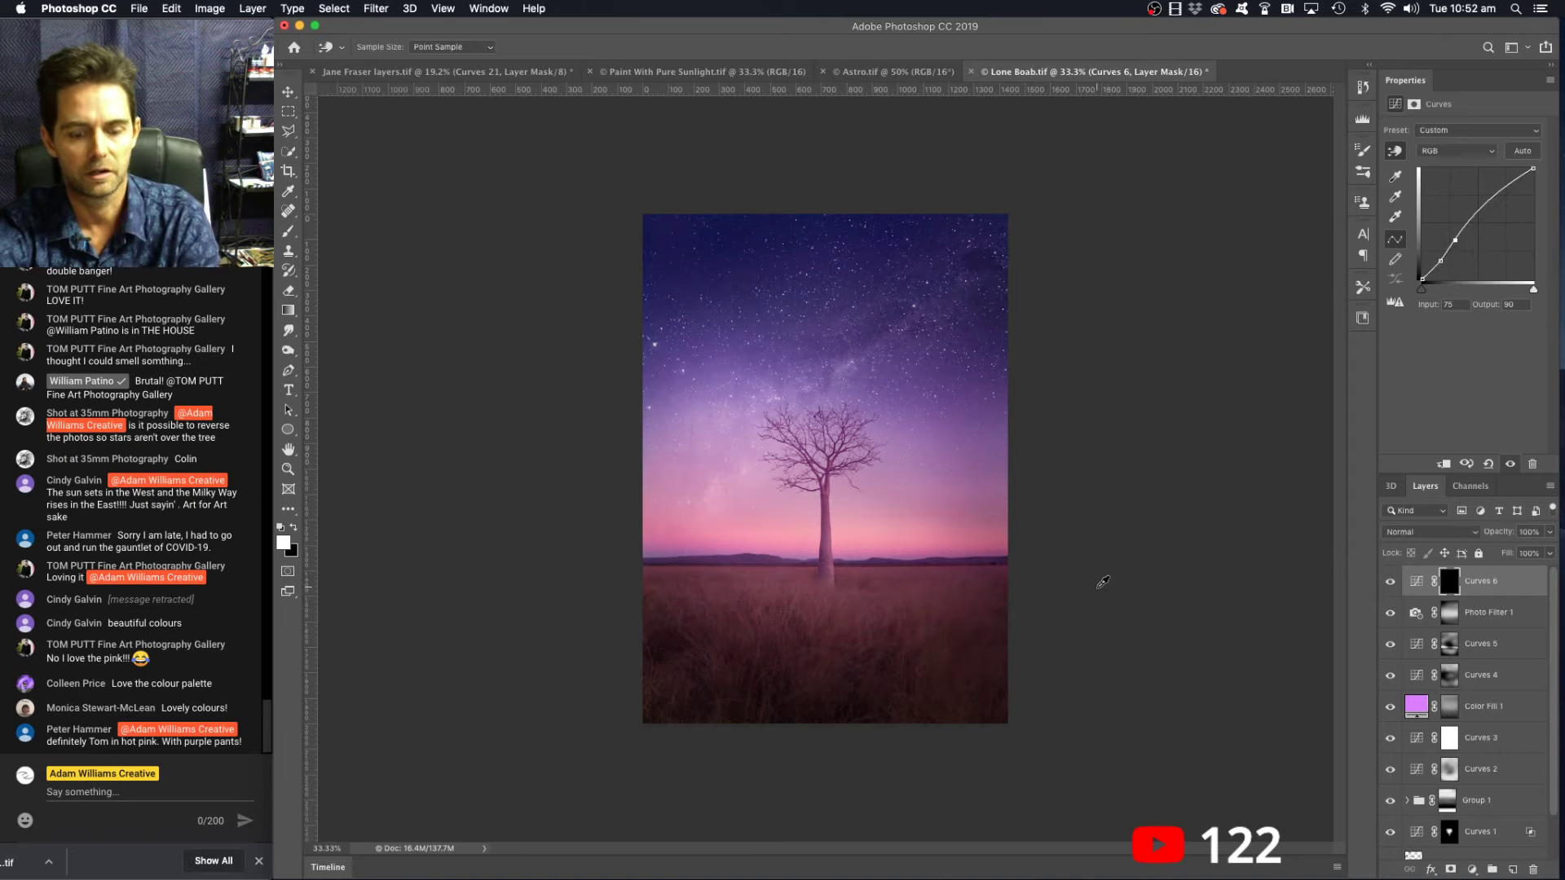
{"action": "key", "text": "b"}
{"action": "key", "text": "bracketleft"}
{"action": "key", "text": "bracketleft"}
{"action": "key", "text": "bracketleft"}
{"action": "key", "text": "bracketleft"}
{"action": "key", "text": "bracketleft"}
{"action": "key", "text": "bracketleft"}
{"action": "key", "text": "bracketleft"}
{"action": "key", "text": "bracketleft"}
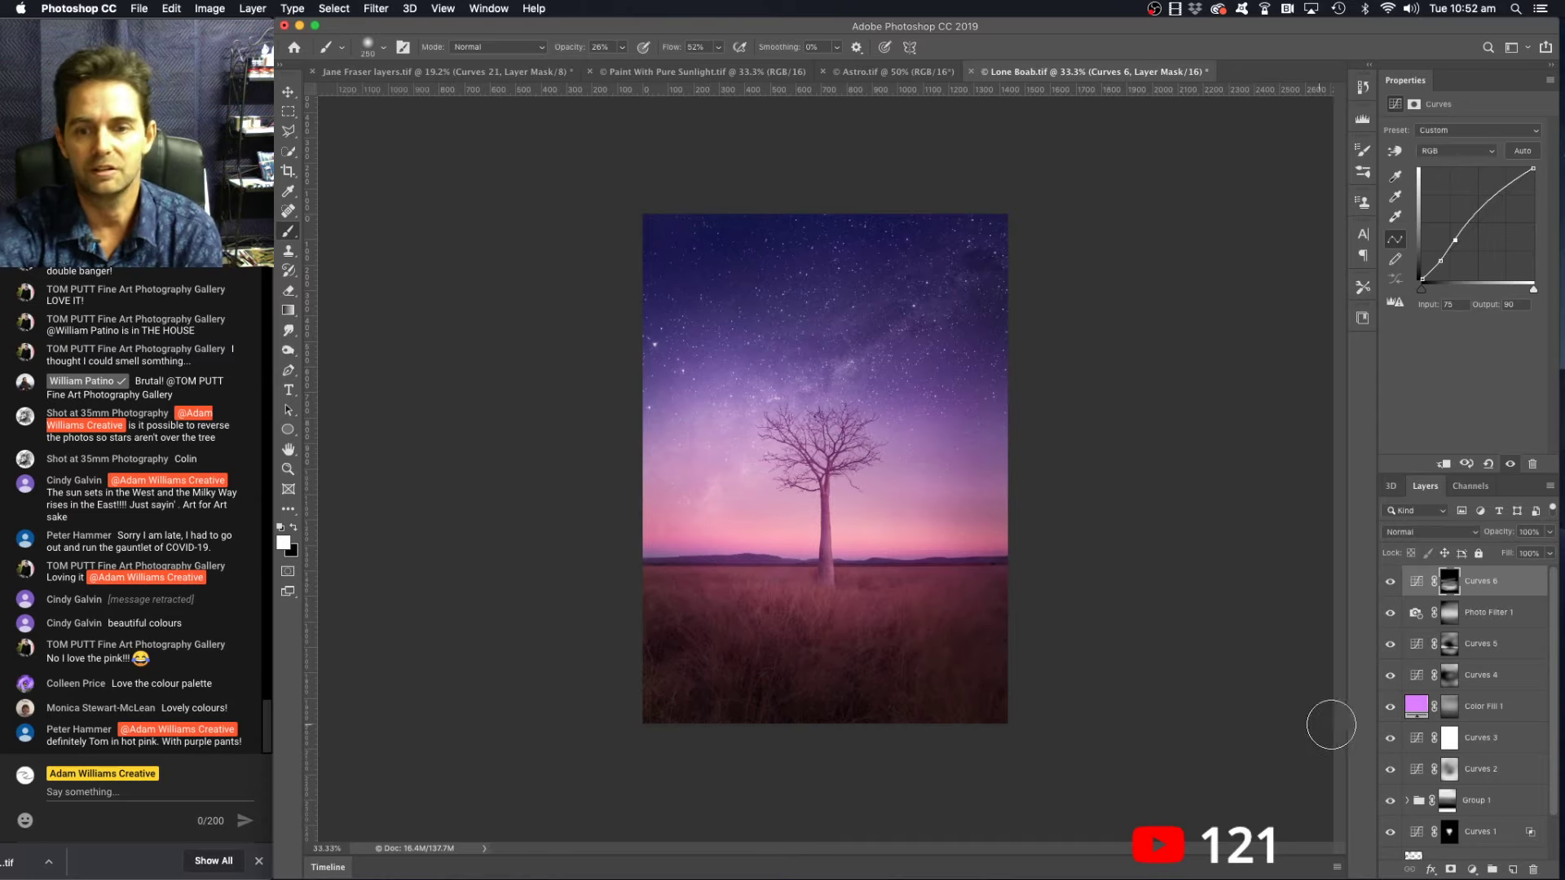
- Add a Hue/Saturation layer above Curves 6 and set its Saturation to -21
{"action": "left_click", "coordinate": [1473, 869]}
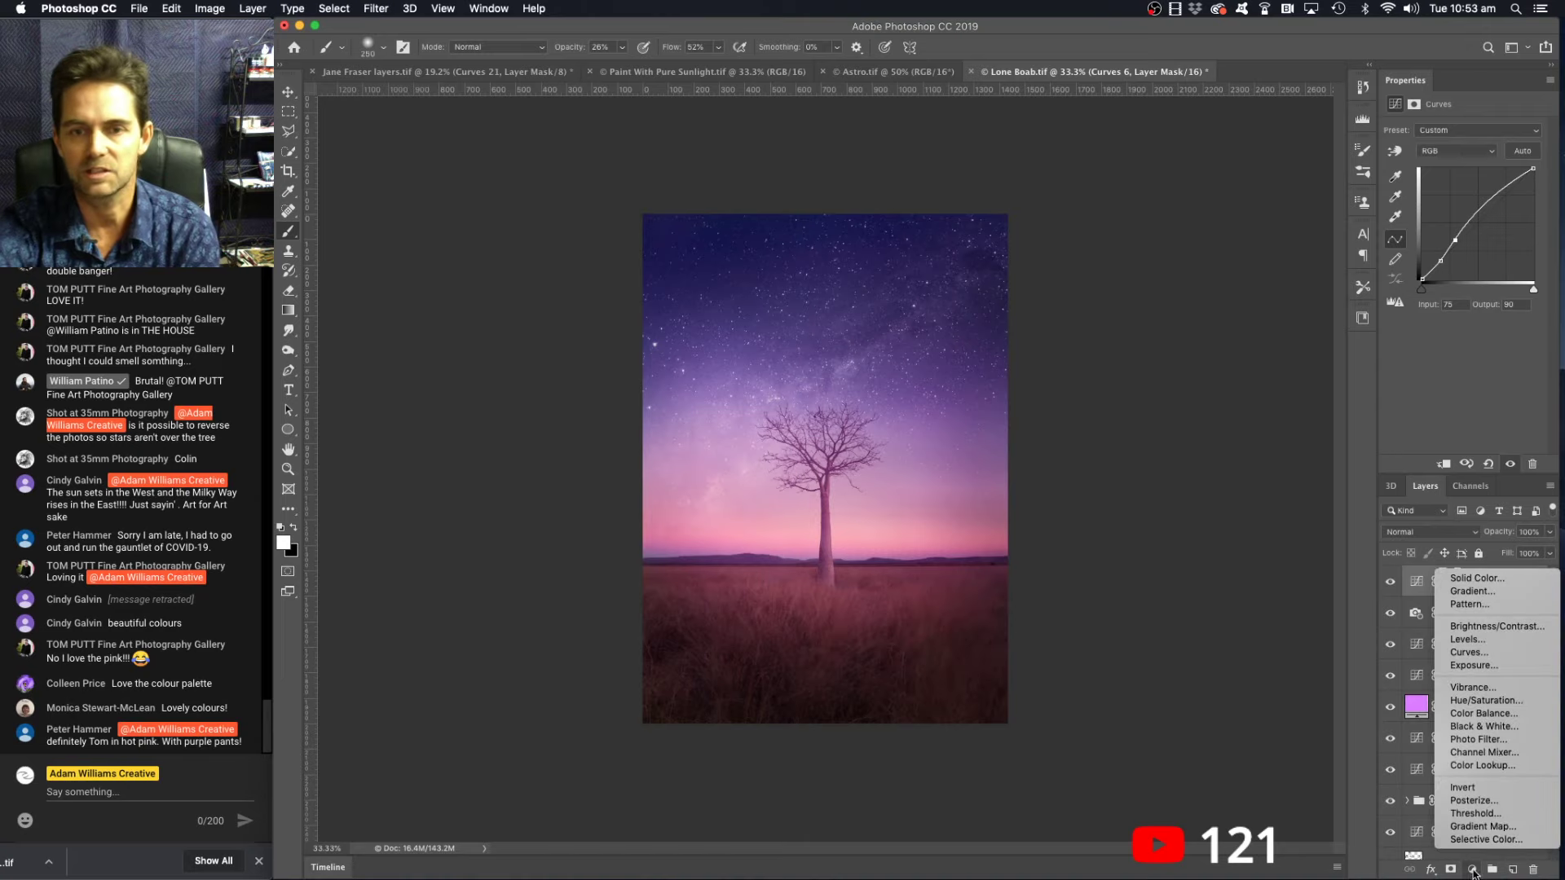
{"action": "left_click", "coordinate": [1489, 702]}
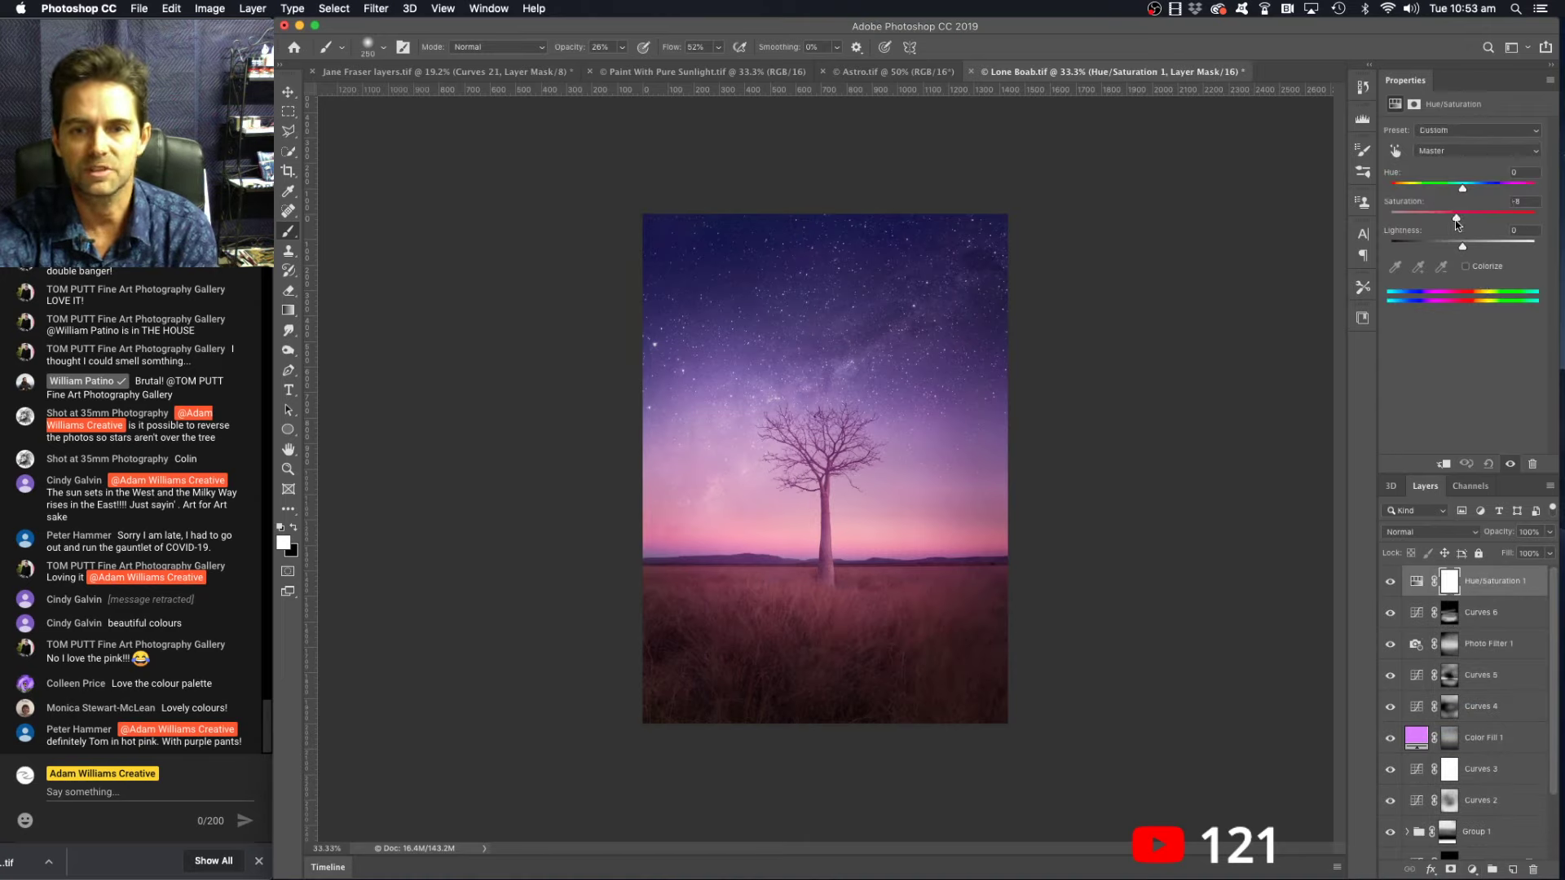
{"action": "left_click_drag", "start_coordinate": [1457, 220], "coordinate": [1448, 220]}
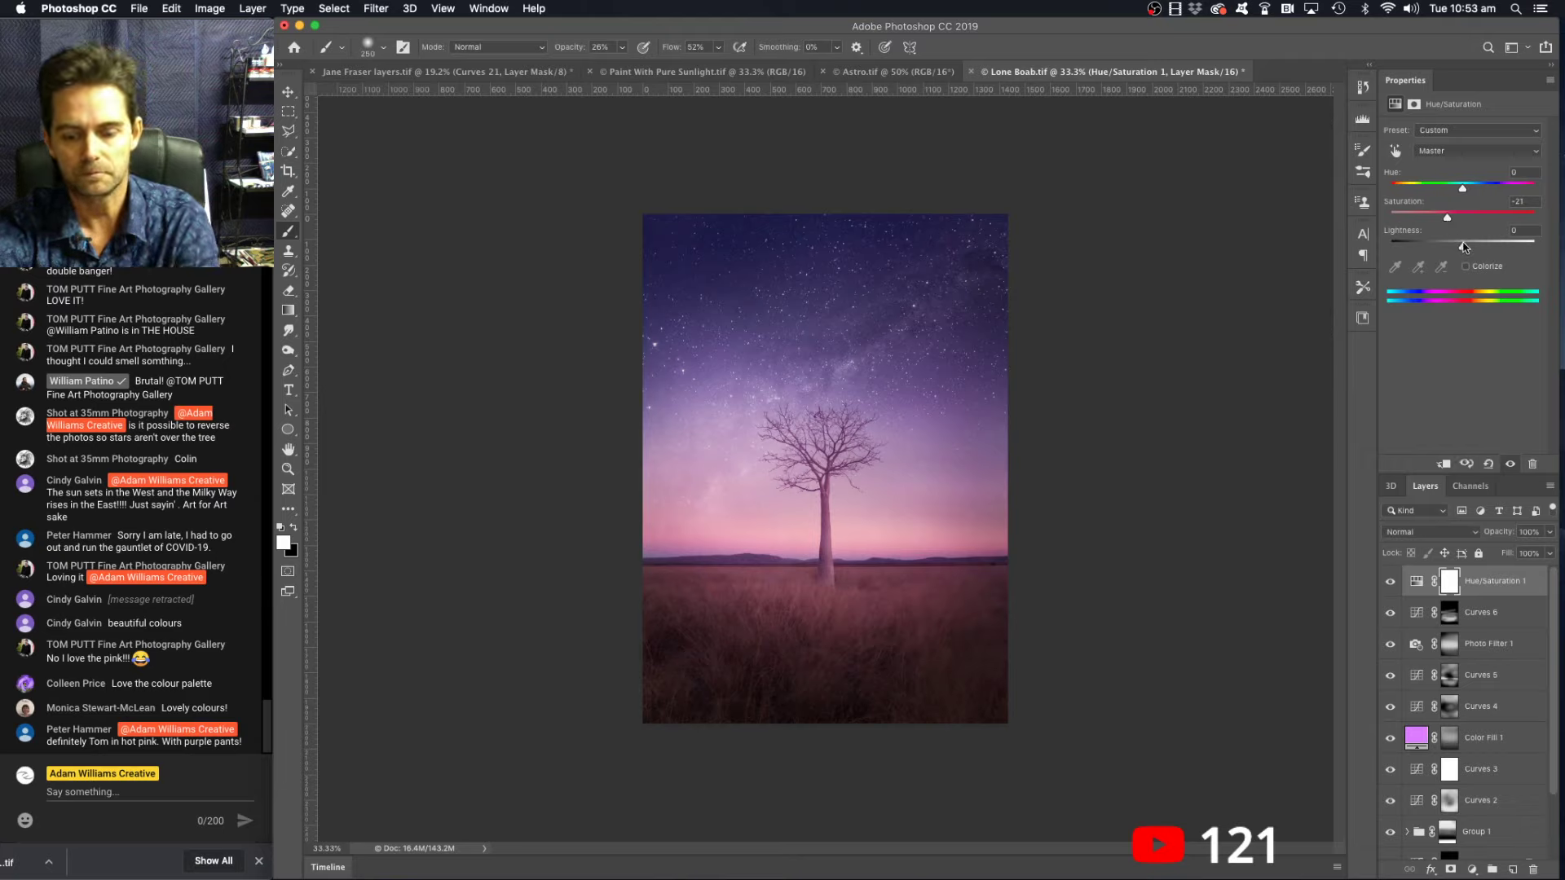
- Invert the Hue/Saturation 1 mask to black and paint the desaturation around the photo's outer edges with a 700 px white brush
{"action": "key", "text": "super+i"}
{"action": "key", "text": "bracketright"}
{"action": "key", "text": "bracketright"}
{"action": "key", "text": "bracketright"}
{"action": "key", "text": "bracketright"}
{"action": "key", "text": "bracketright"}
{"action": "mouse_move", "coordinate": [648, 203]}
{"action": "left_mouse_down"}
{"action": "mouse_move", "coordinate": [1089, 214]}
{"action": "mouse_move", "coordinate": [672, 216]}
{"action": "mouse_move", "coordinate": [635, 242]}
{"action": "mouse_move", "coordinate": [646, 269]}
{"action": "mouse_move", "coordinate": [802, 213]}
{"action": "mouse_move", "coordinate": [976, 227]}
{"action": "mouse_move", "coordinate": [1031, 338]}
{"action": "mouse_move", "coordinate": [888, 220]}
{"action": "mouse_move", "coordinate": [691, 269]}
{"action": "mouse_move", "coordinate": [629, 313]}
{"action": "left_mouse_up"}
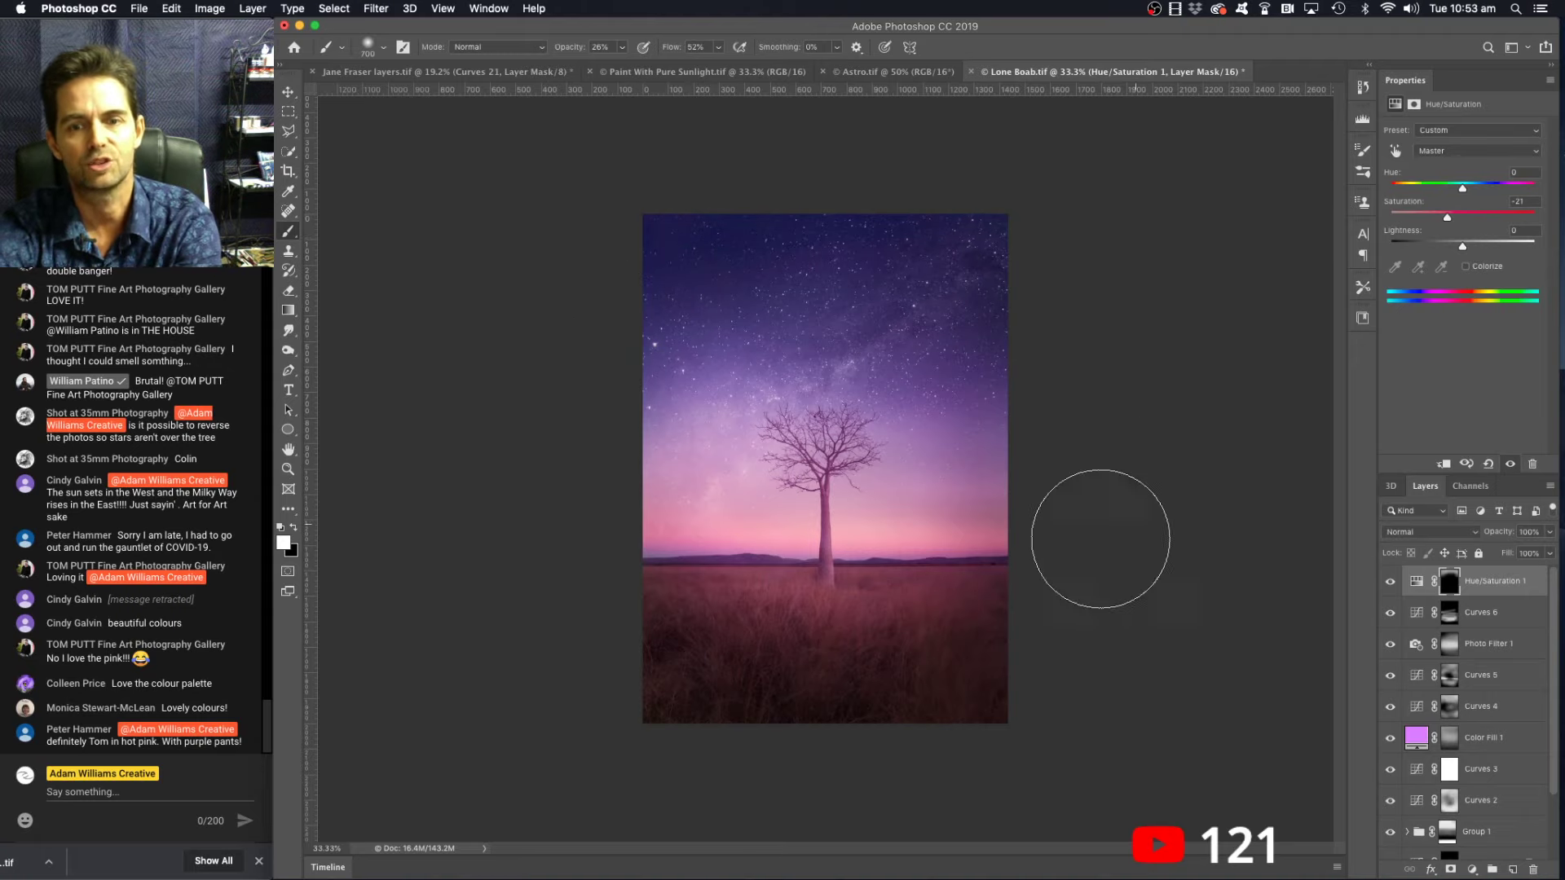
- Reduce the brush to 400 px and paint the desaturation across the grass
{"action": "key", "text": "bracketleft"}
{"action": "key", "text": "bracketleft"}
{"action": "key", "text": "bracketleft"}
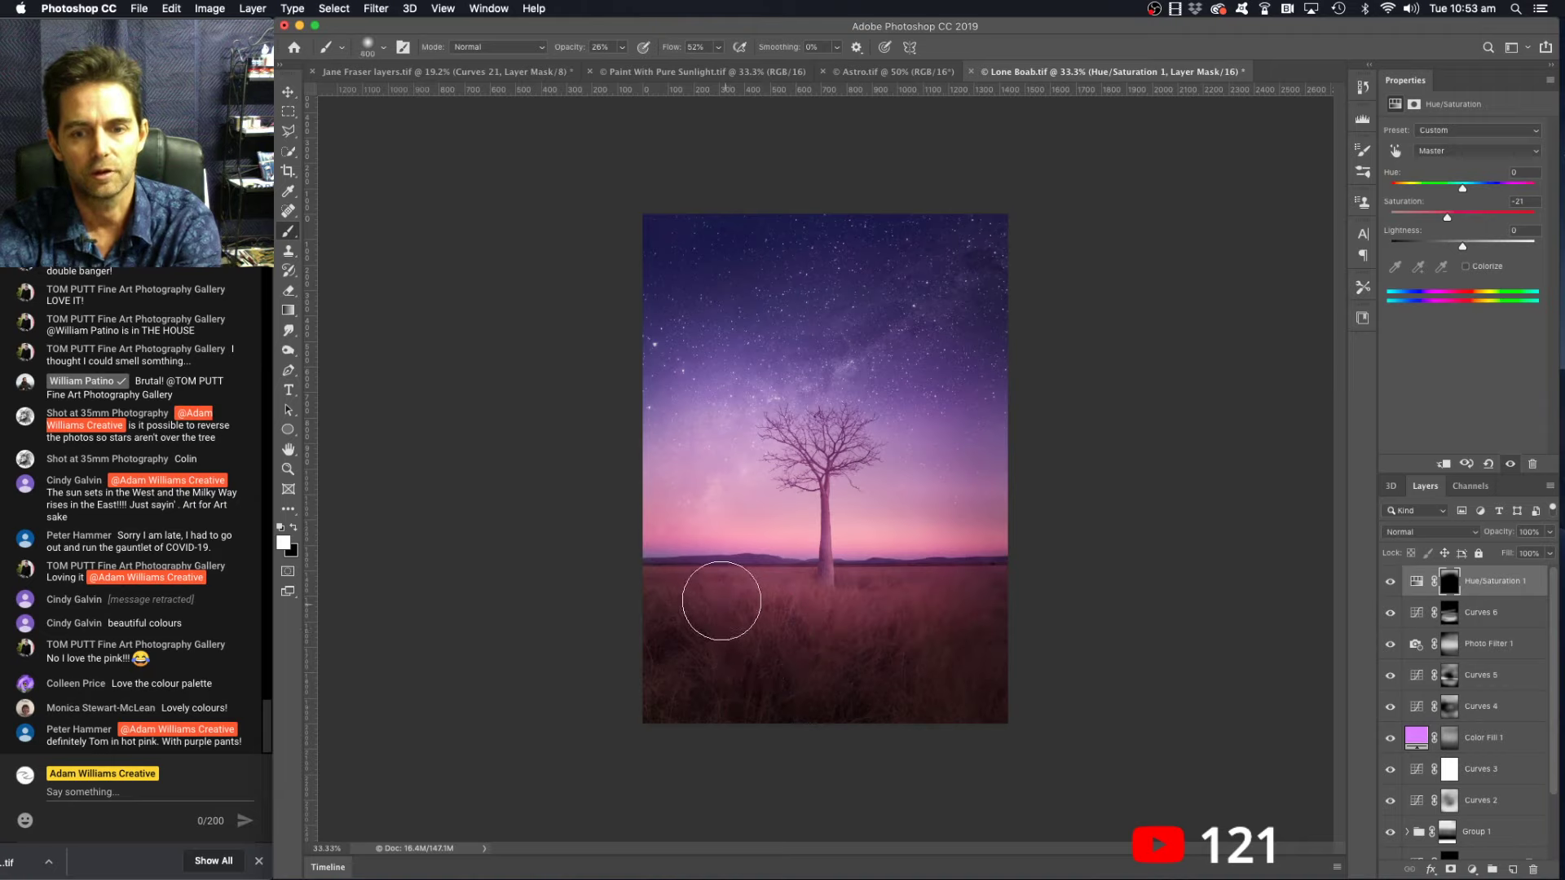
{"action": "left_click_drag", "start_coordinate": [851, 628], "coordinate": [978, 602]}
{"action": "mouse_move", "coordinate": [973, 602]}
{"action": "left_mouse_down"}
{"action": "mouse_move", "coordinate": [694, 666]}
{"action": "mouse_move", "coordinate": [600, 592]}
{"action": "mouse_move", "coordinate": [804, 678]}
{"action": "mouse_move", "coordinate": [1037, 611]}
{"action": "mouse_move", "coordinate": [960, 691]}
{"action": "mouse_move", "coordinate": [578, 713]}
{"action": "left_mouse_up"}
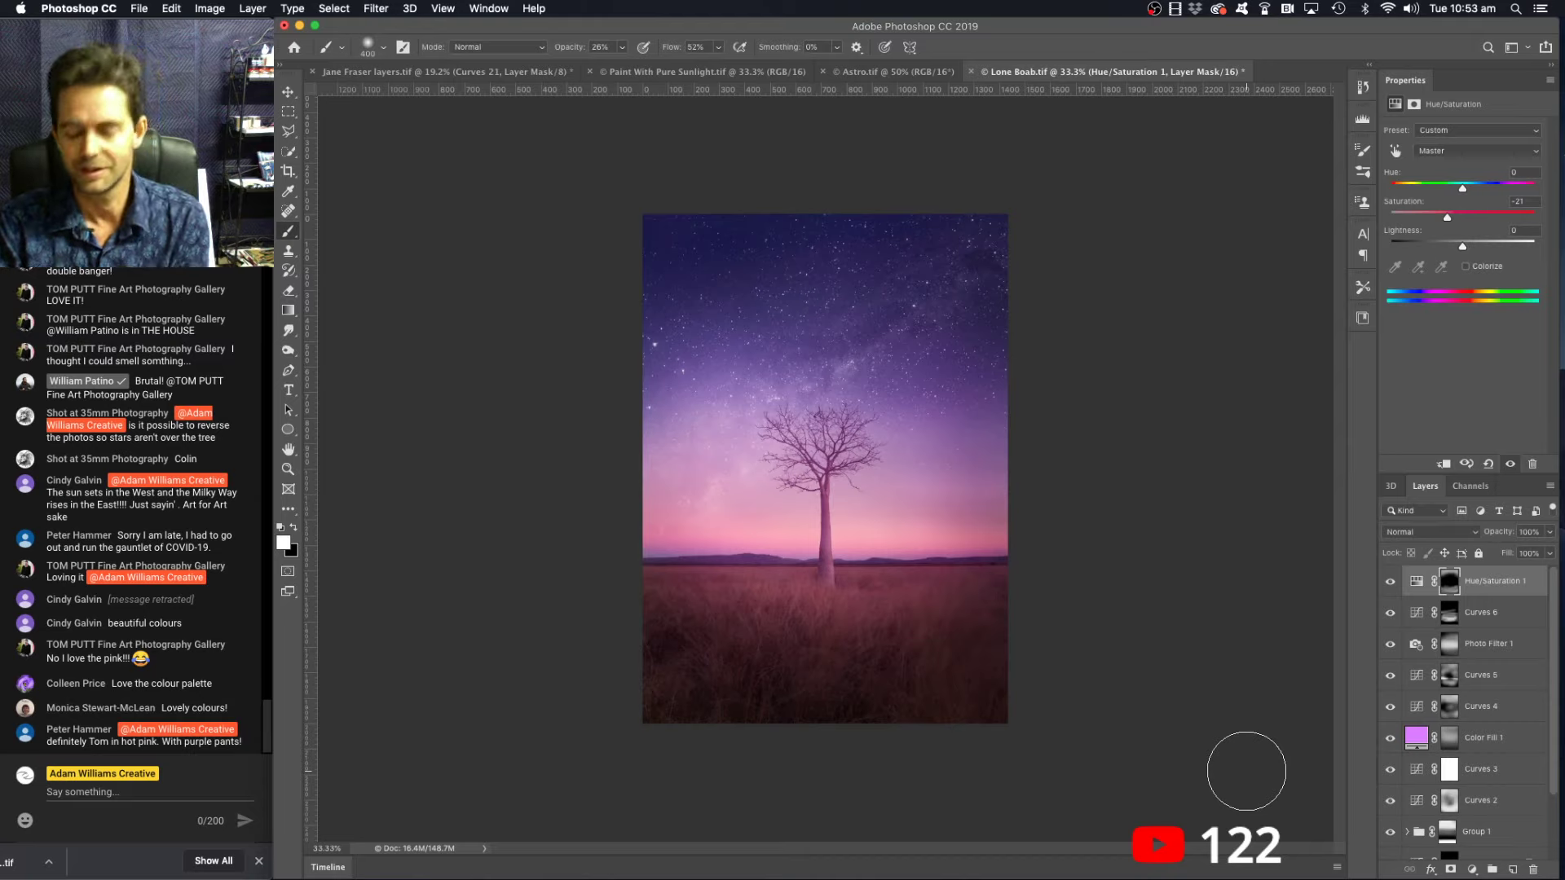
- Compare the finished edit with the original Background by hiding and showing all other layers, and glance at the open lighthouse image
{"action": "scroll", "coordinate": [1524, 735], "scroll_direction": "down", "scroll_amount": 1}
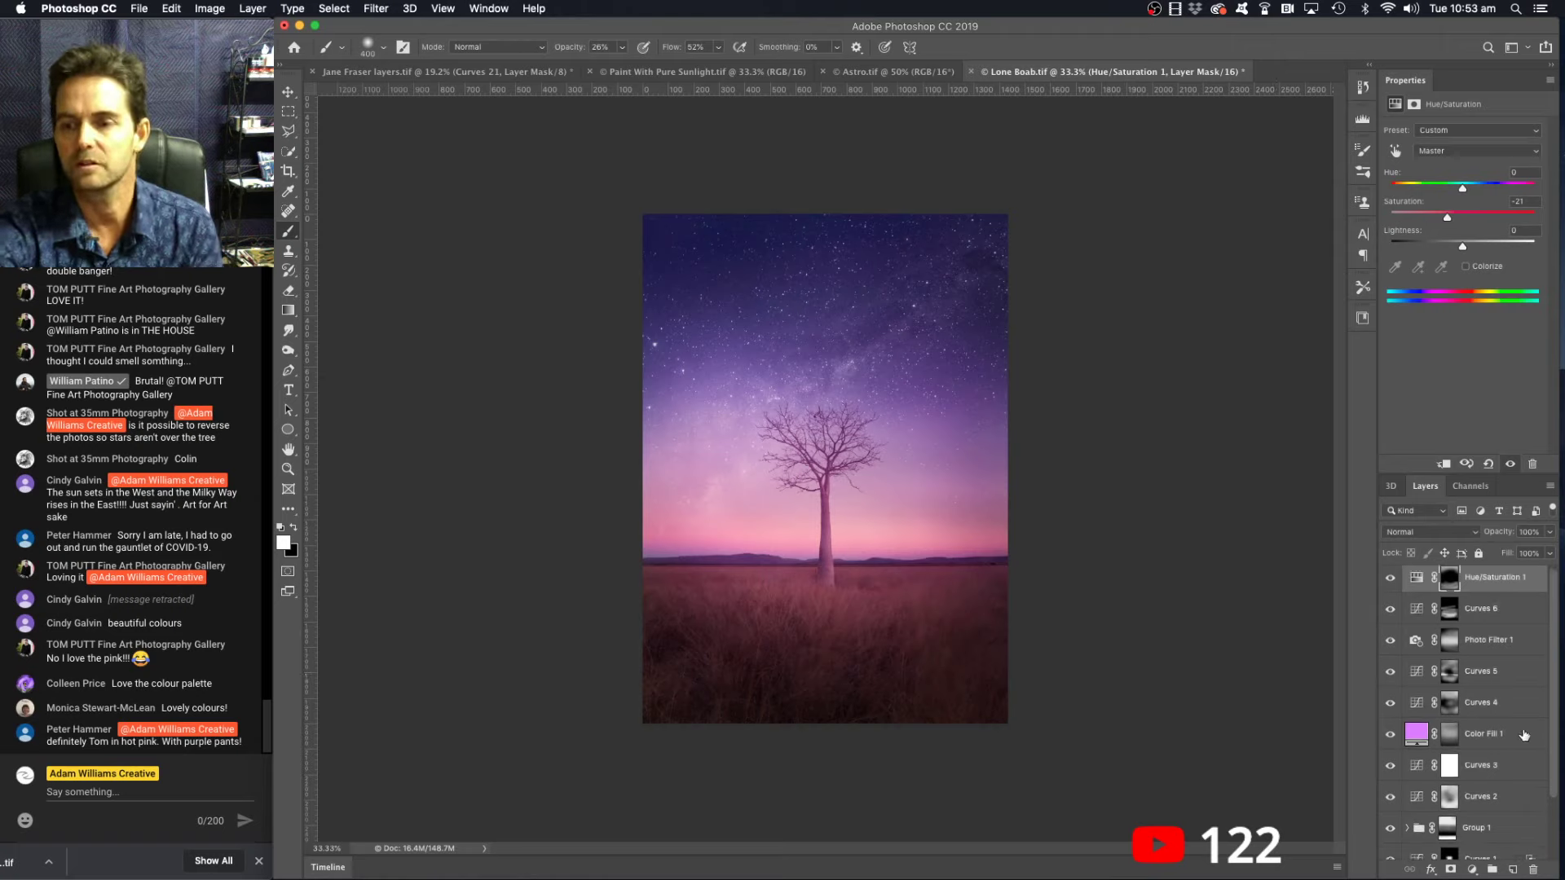
{"action": "scroll", "coordinate": [1523, 737], "scroll_direction": "down", "scroll_amount": 3}
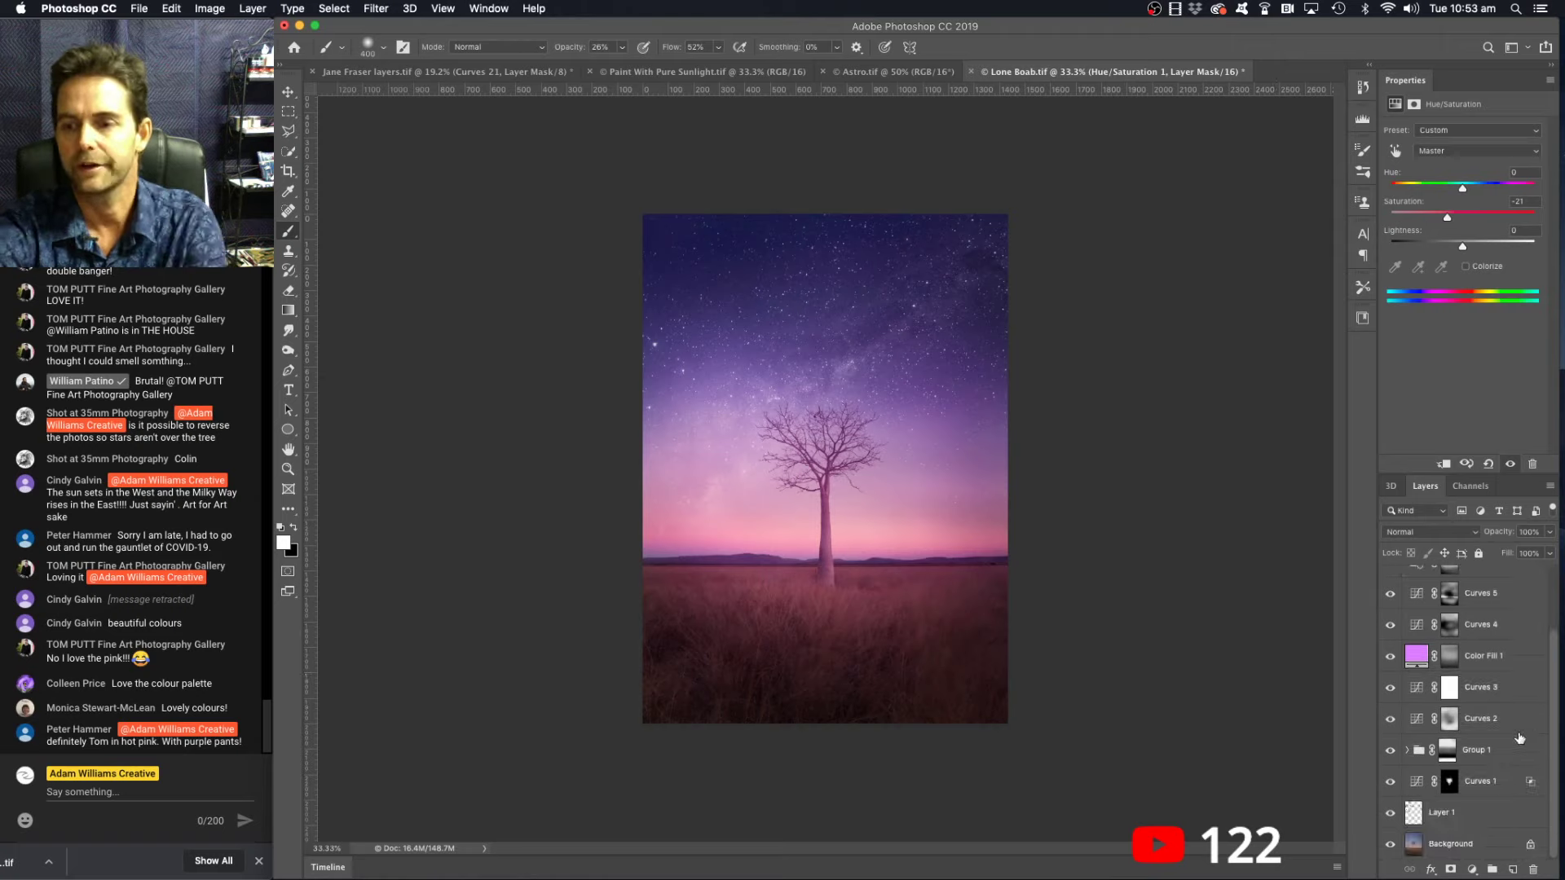
{"action": "left_click", "coordinate": [1391, 845], "text": "alt"}
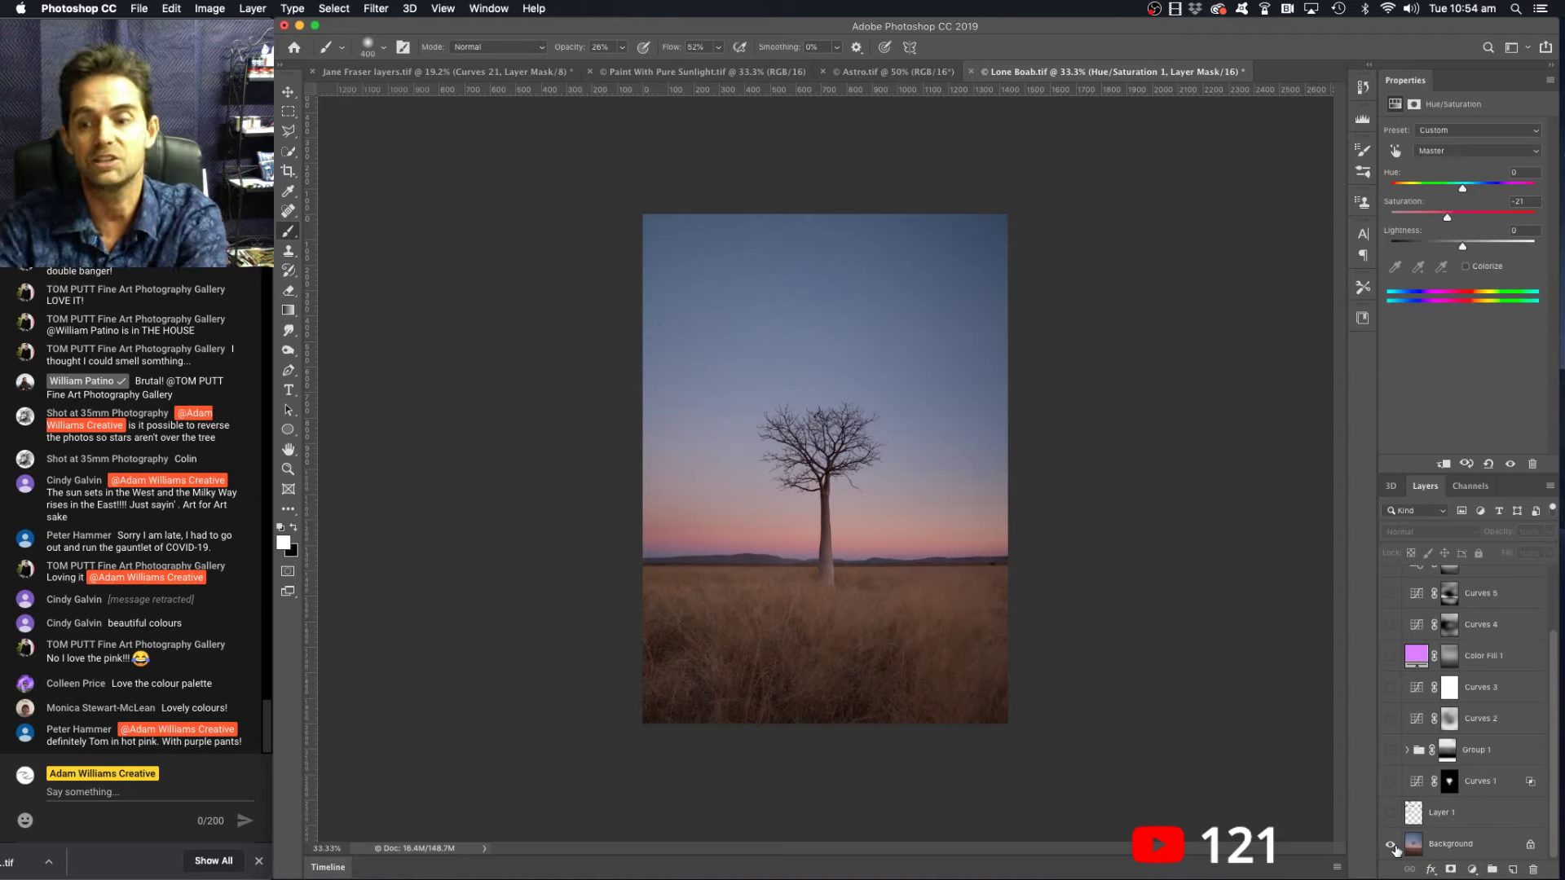
{"action": "left_click", "coordinate": [1392, 846], "text": "alt"}
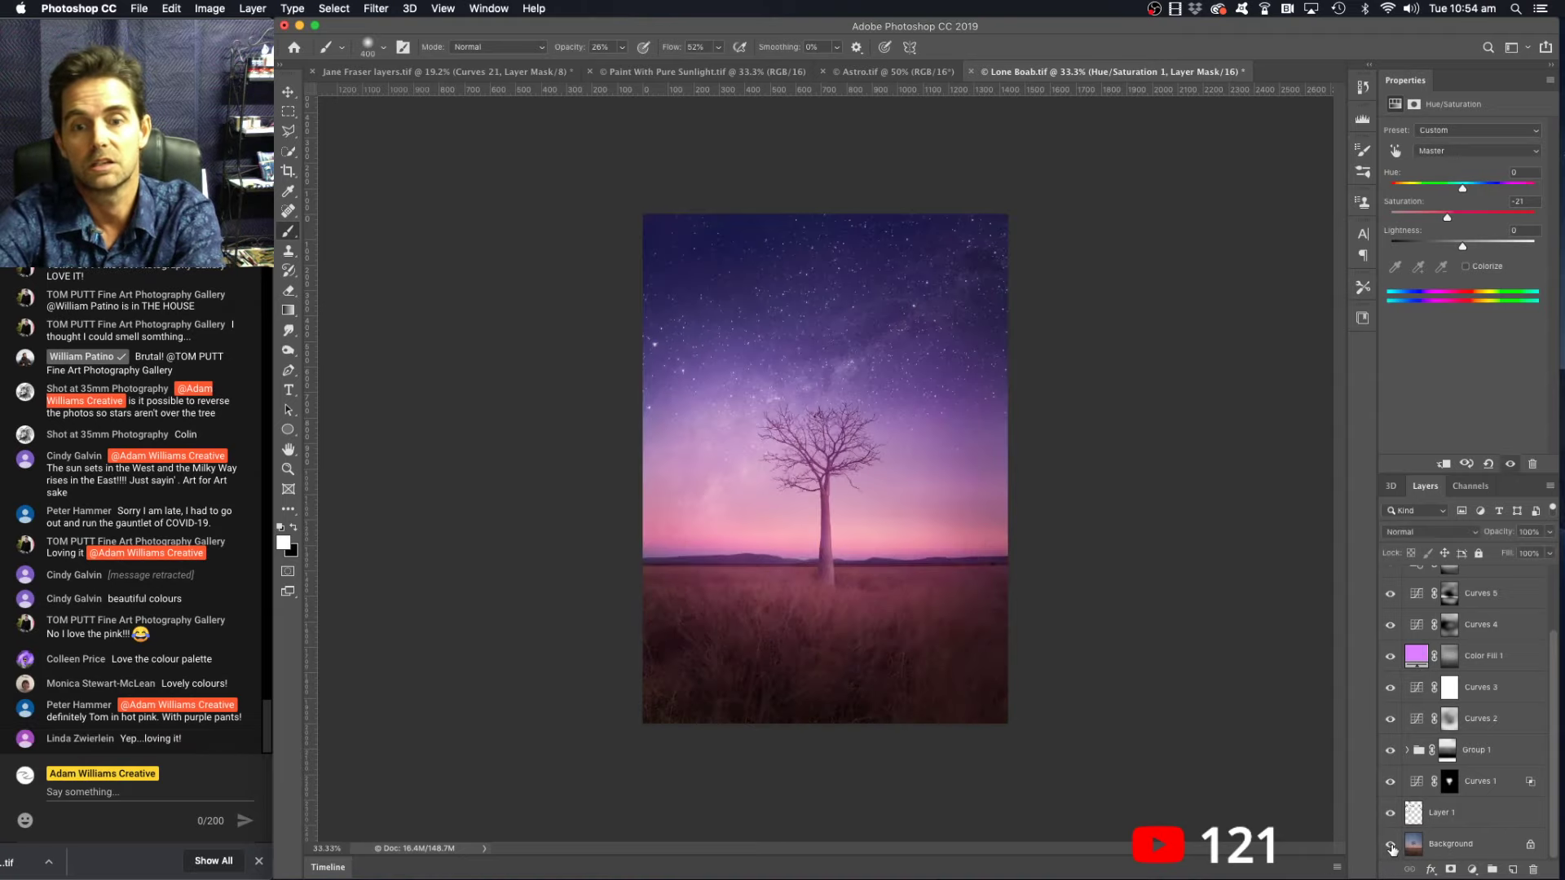
{"action": "left_click", "coordinate": [1391, 846], "text": "alt"}
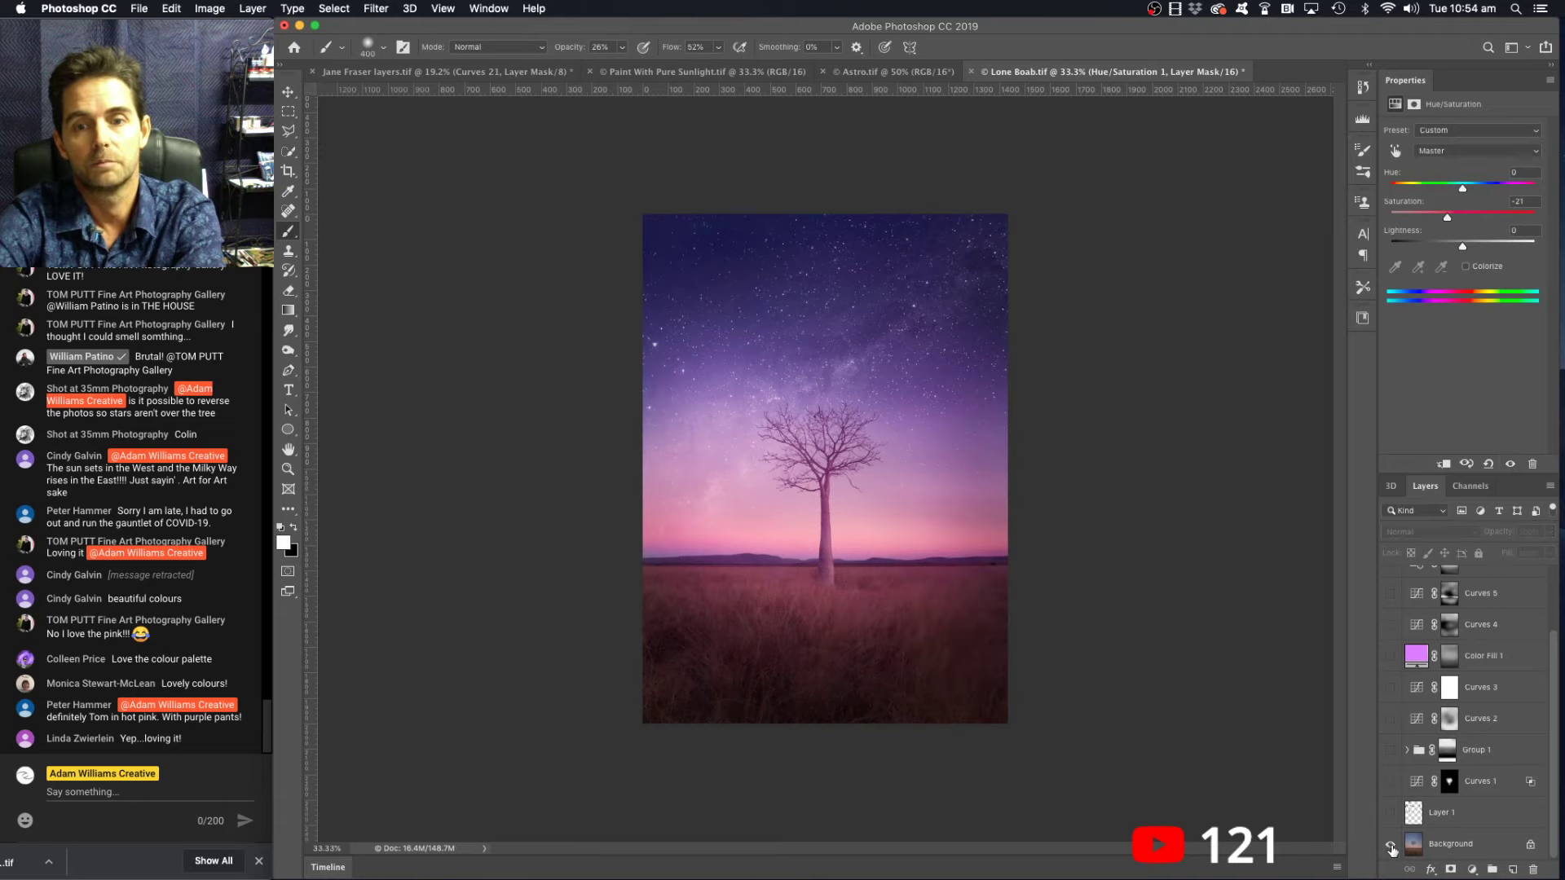
{"action": "left_click", "coordinate": [1391, 846], "text": "alt"}
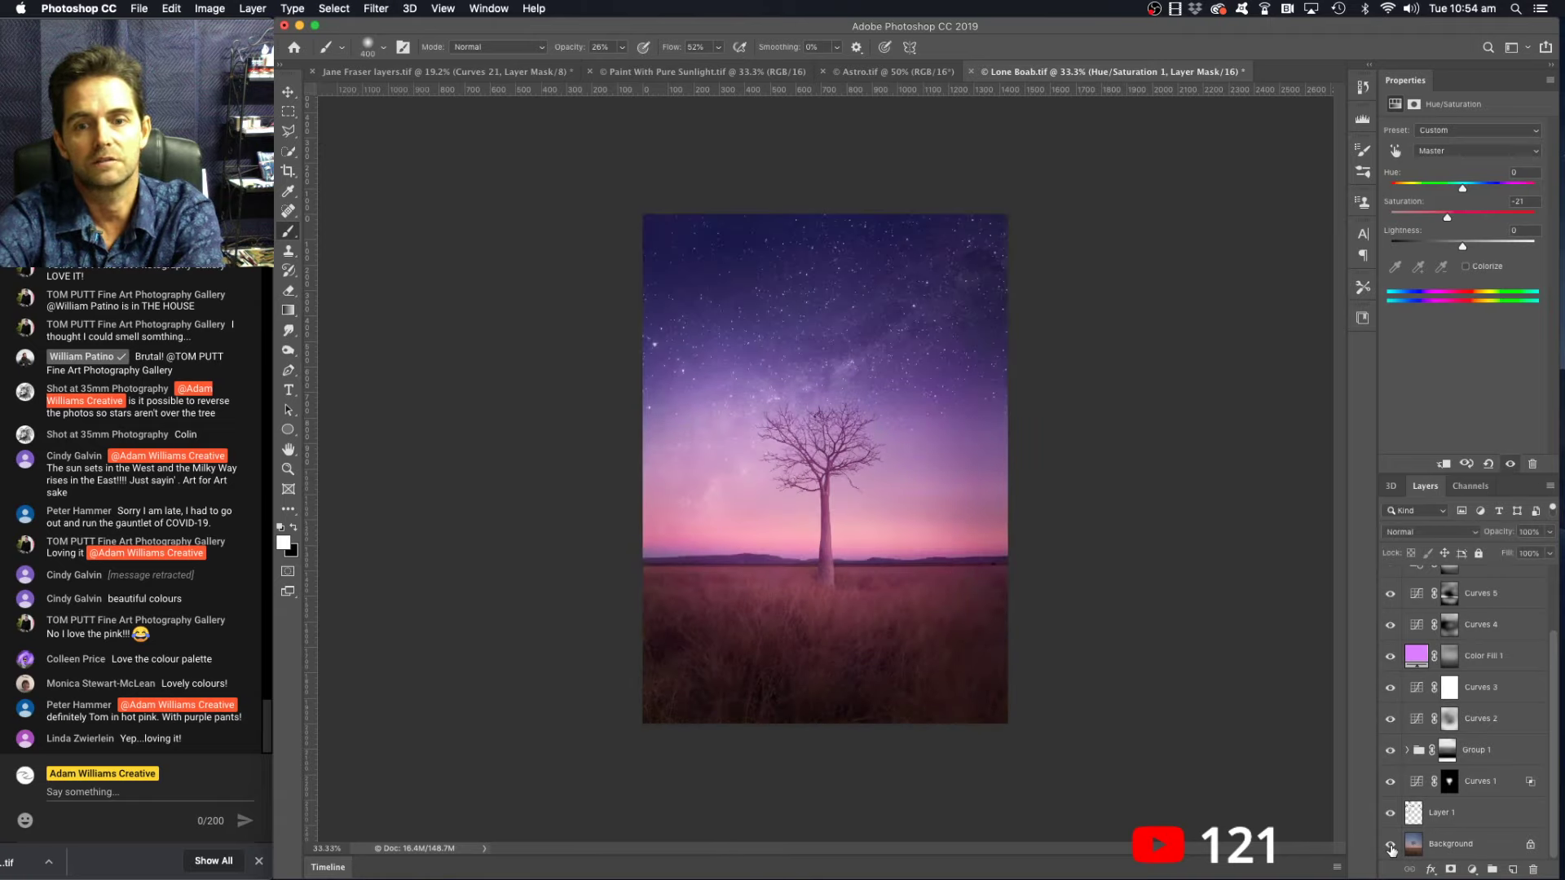
{"action": "left_click", "coordinate": [1392, 846], "text": "alt"}
{"action": "left_click", "coordinate": [1391, 846], "text": "alt"}
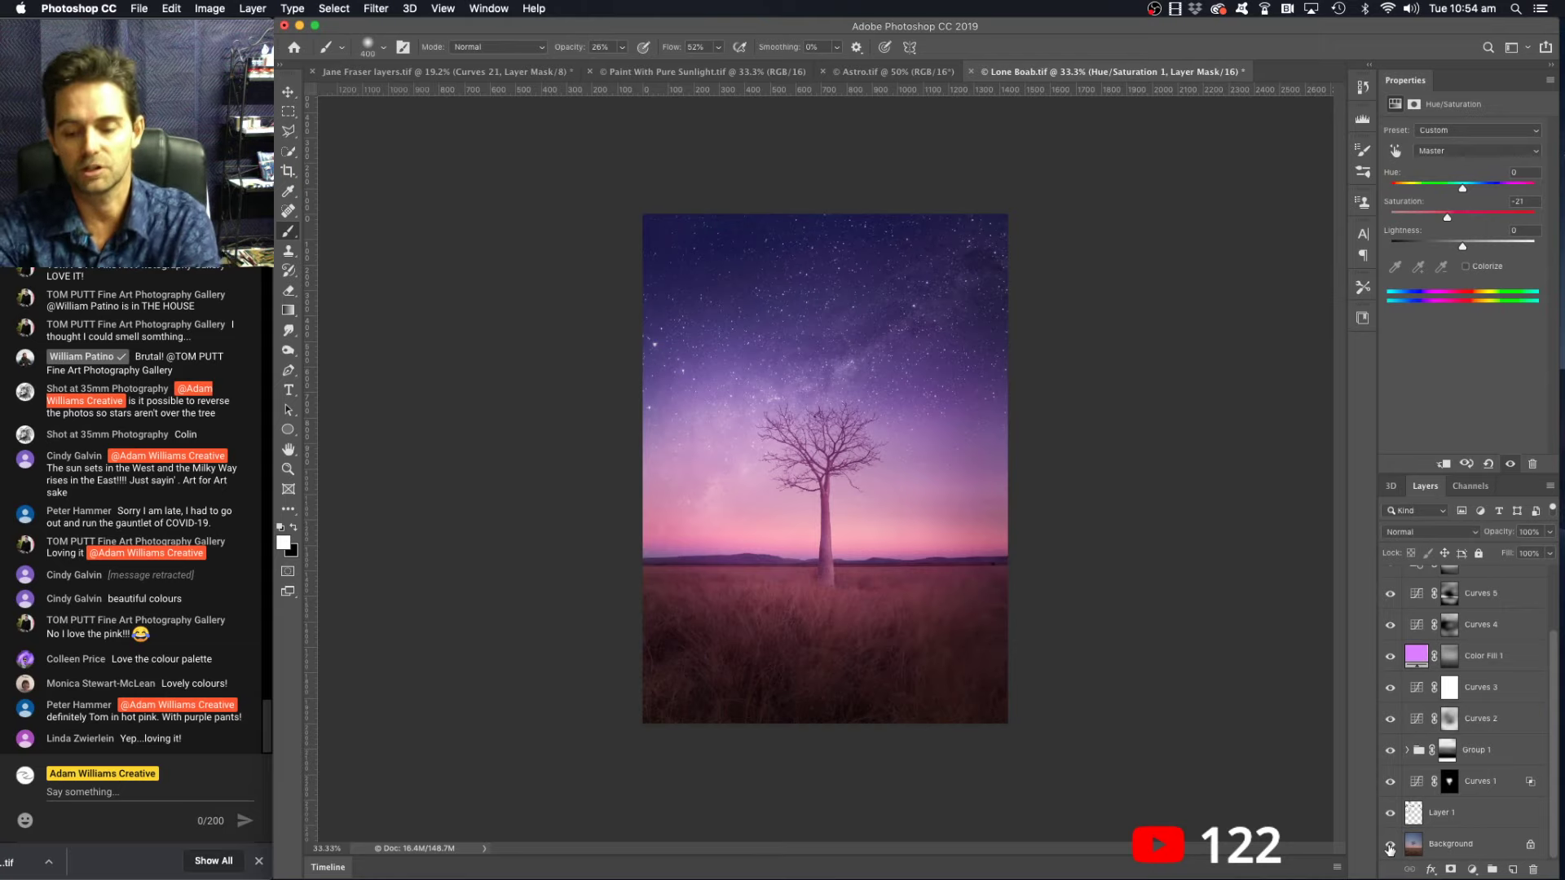
{"action": "left_click", "coordinate": [1391, 846], "text": "alt"}
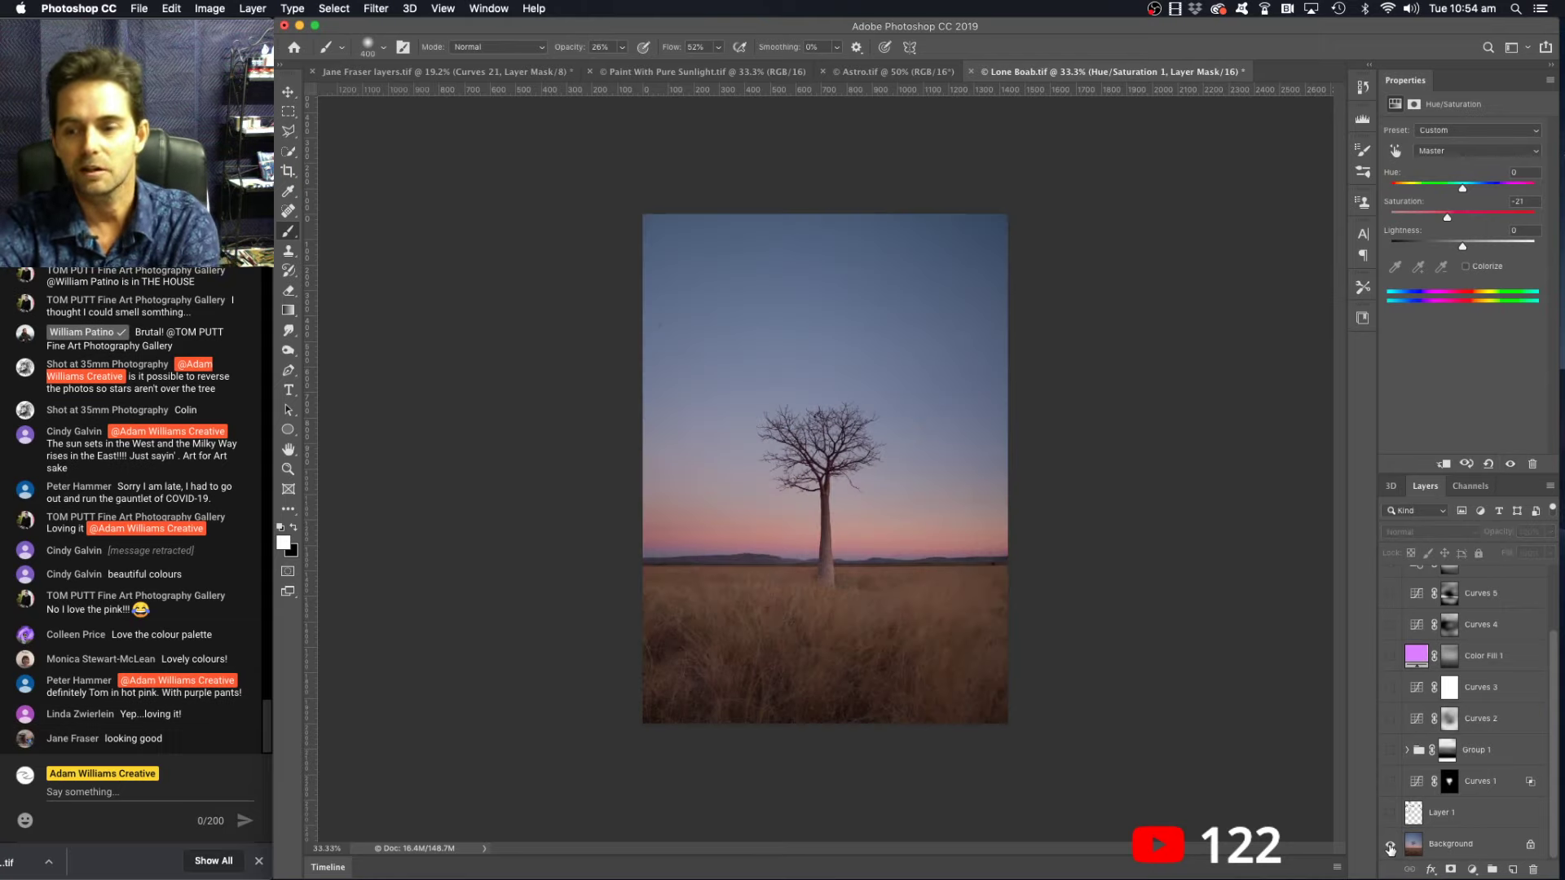
{"action": "left_click", "coordinate": [1389, 849], "text": "alt"}
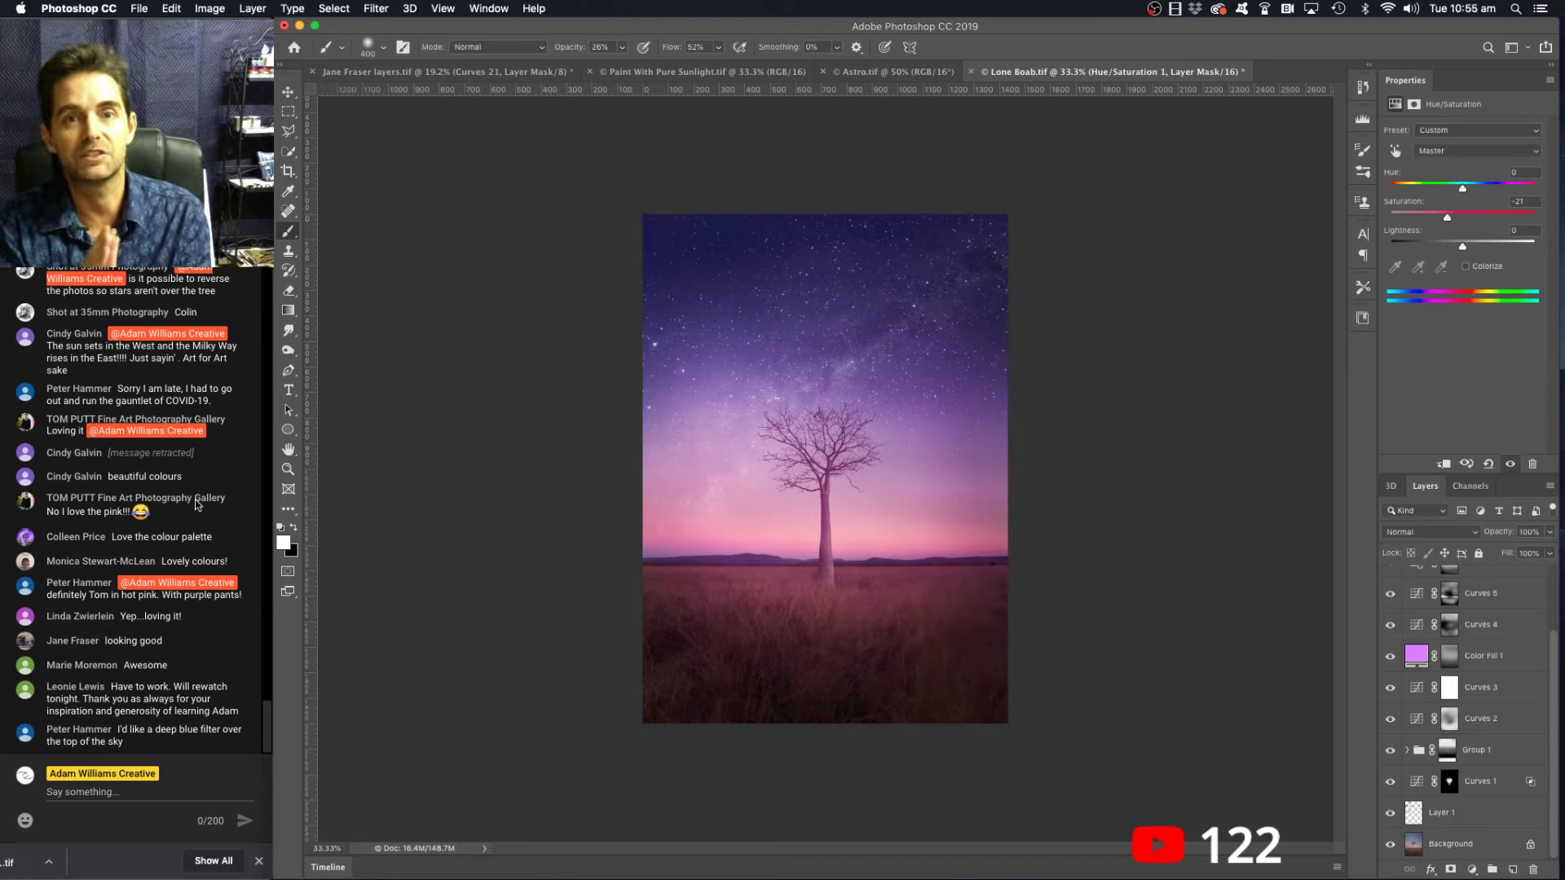
{"action": "left_click", "coordinate": [416, 75]}
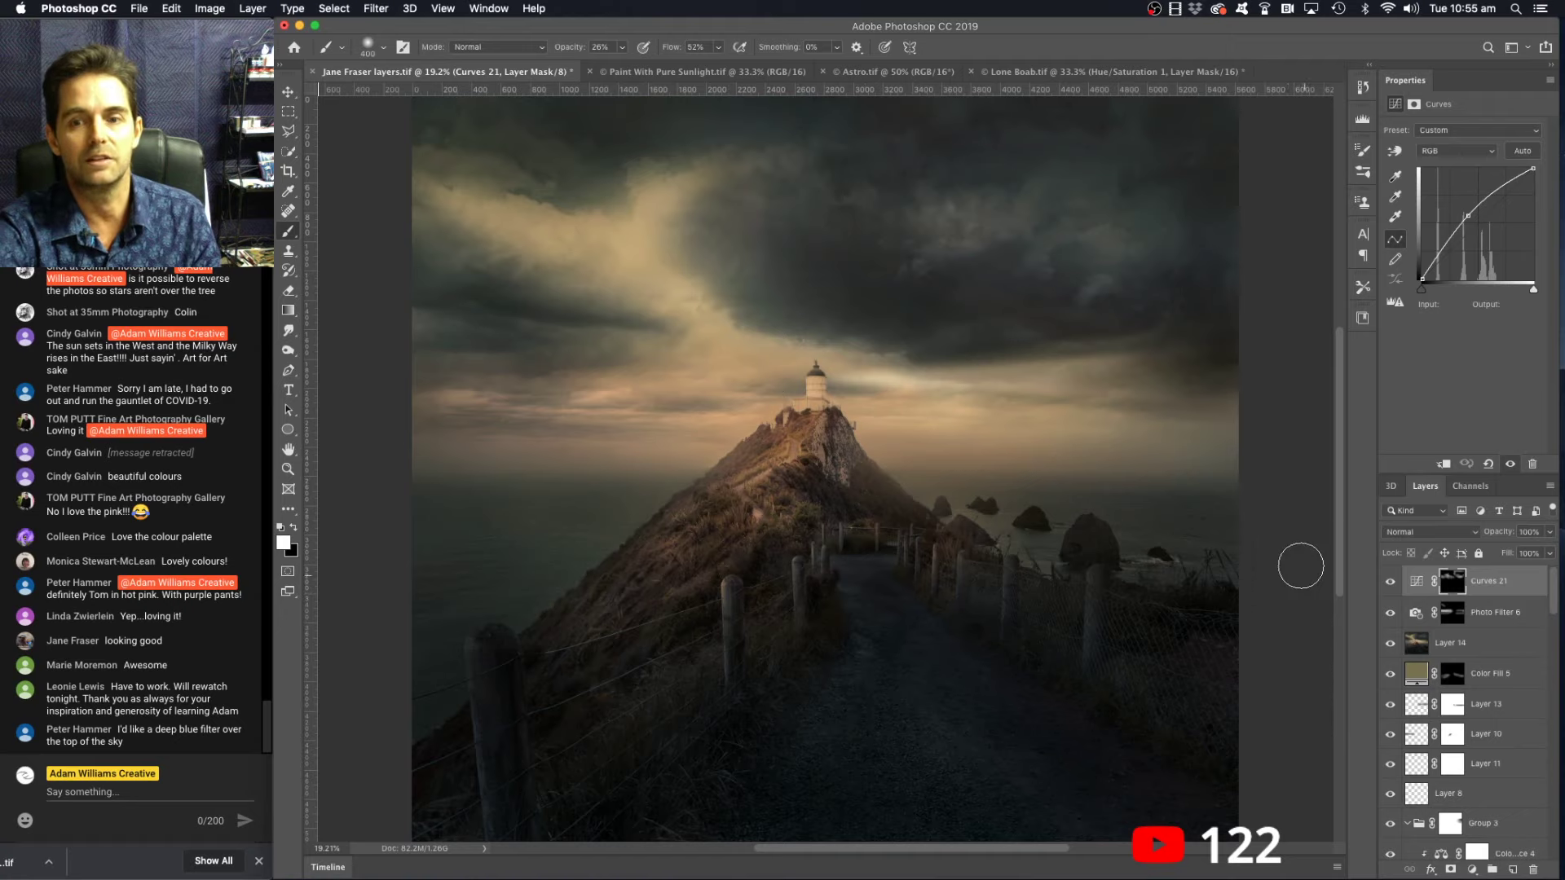
{"action": "left_click", "coordinate": [1038, 74]}
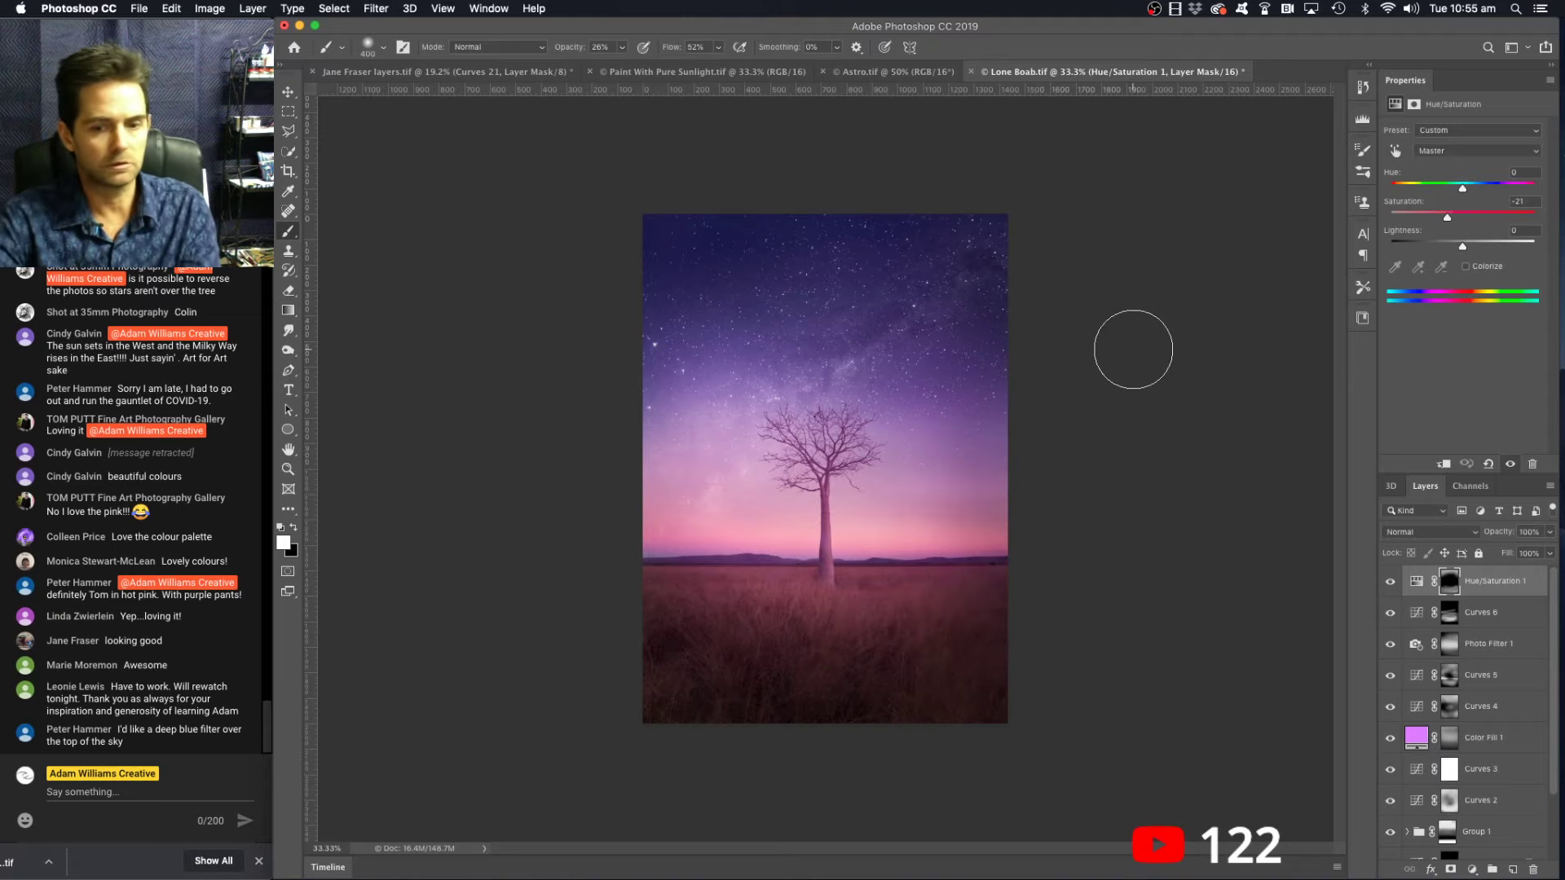
- Switch to OBS and read through the viewers' comments in the live chat down to the newest message
{"action": "mouse_move", "coordinate": [28, 879]}
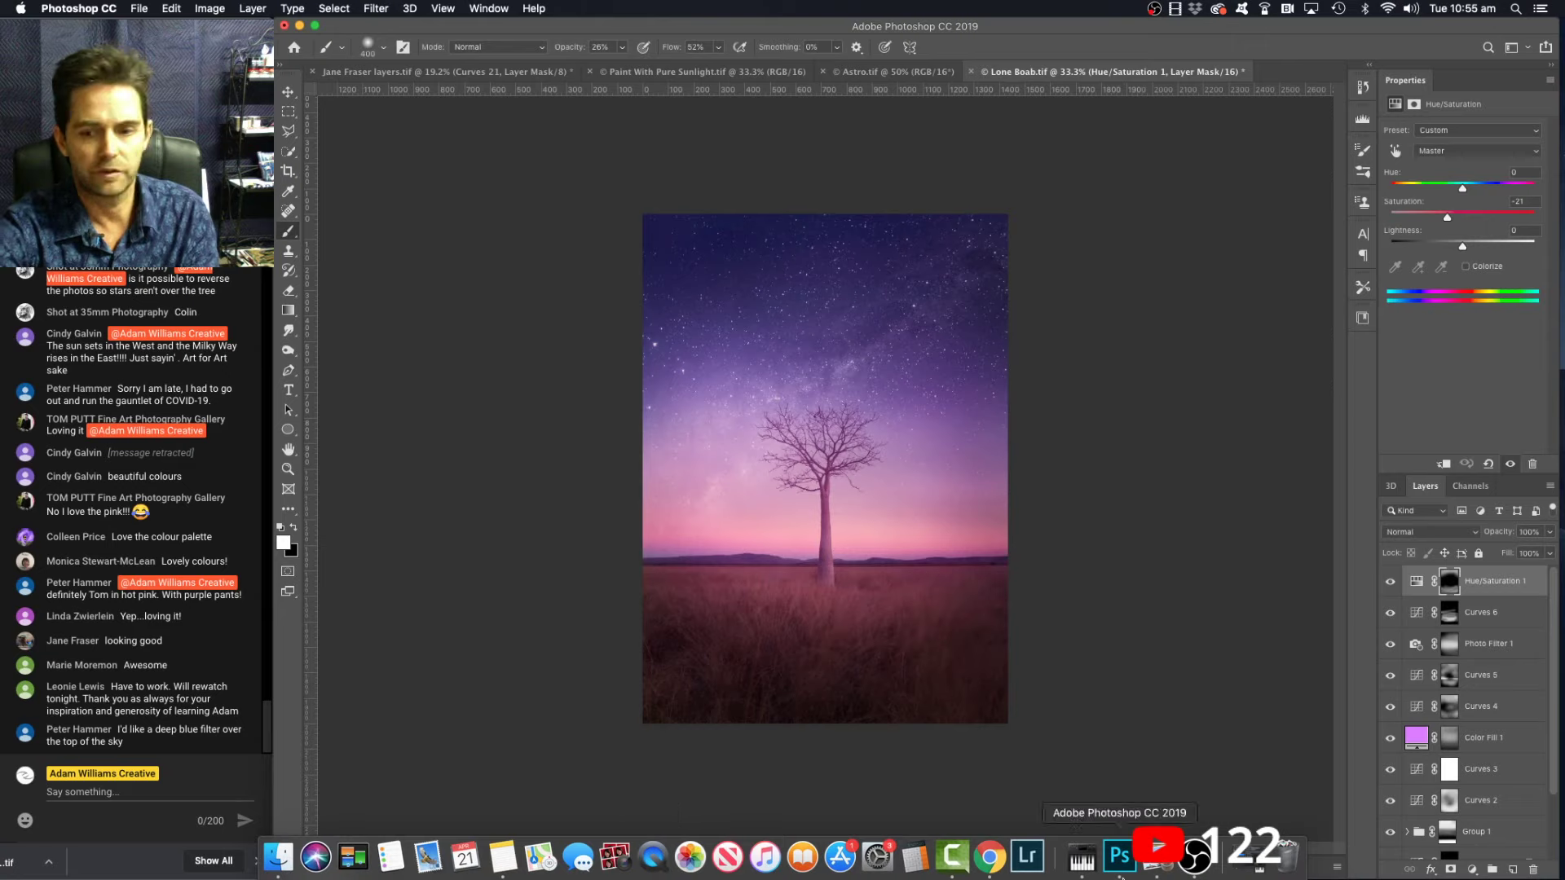
{"action": "left_click", "coordinate": [1195, 856]}
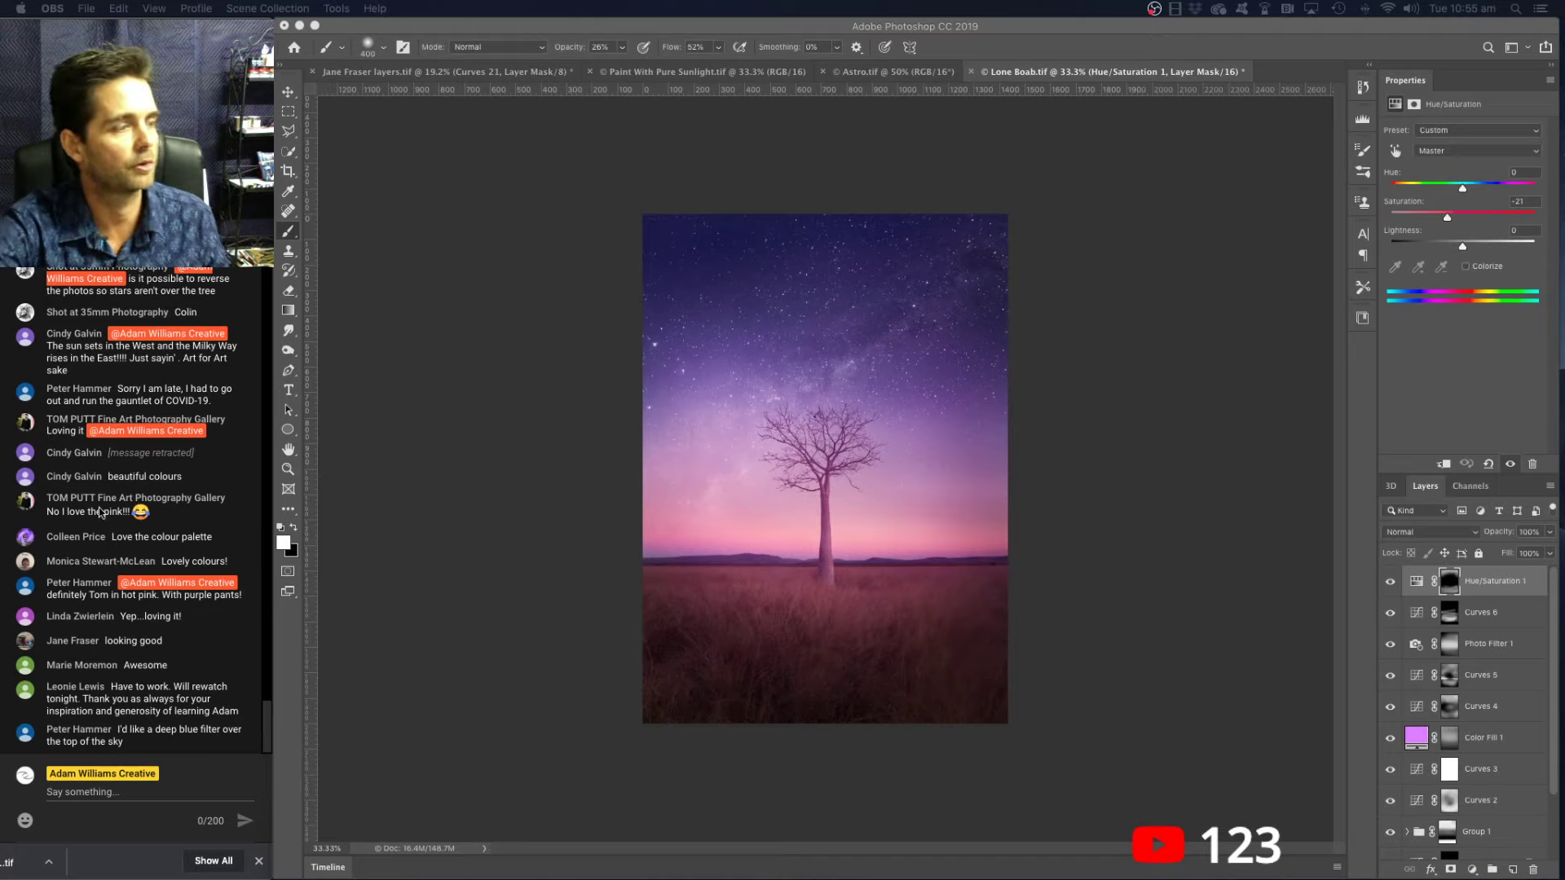
{"action": "scroll", "coordinate": [188, 480], "scroll_direction": "up", "scroll_amount": 10}
{"action": "scroll", "coordinate": [188, 481], "scroll_direction": "down", "scroll_amount": 10}
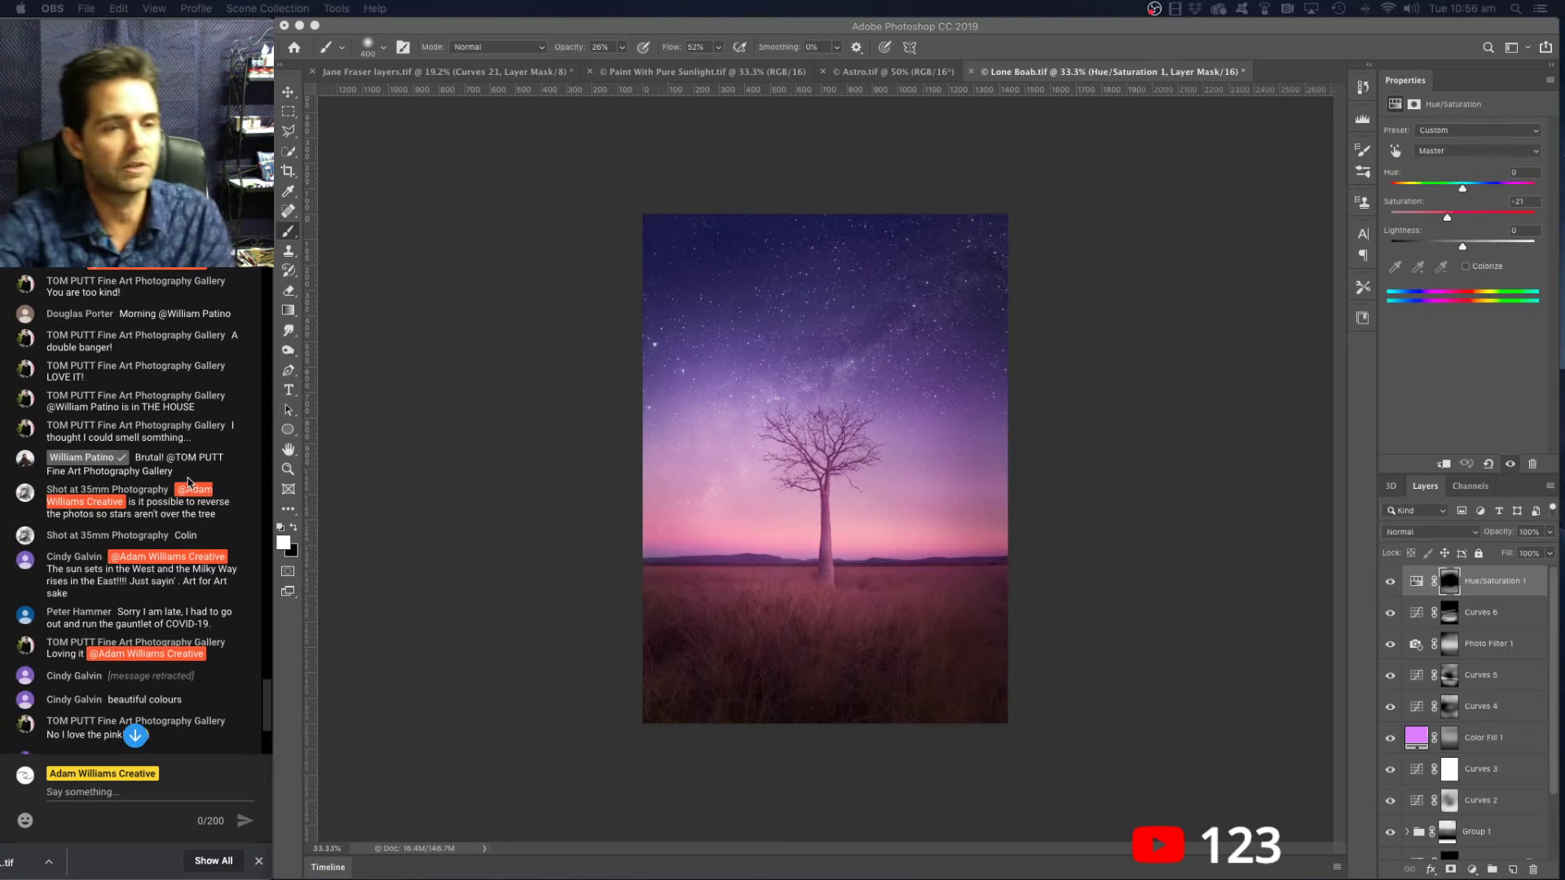
{"action": "scroll", "coordinate": [226, 485], "scroll_direction": "down", "scroll_amount": 1}
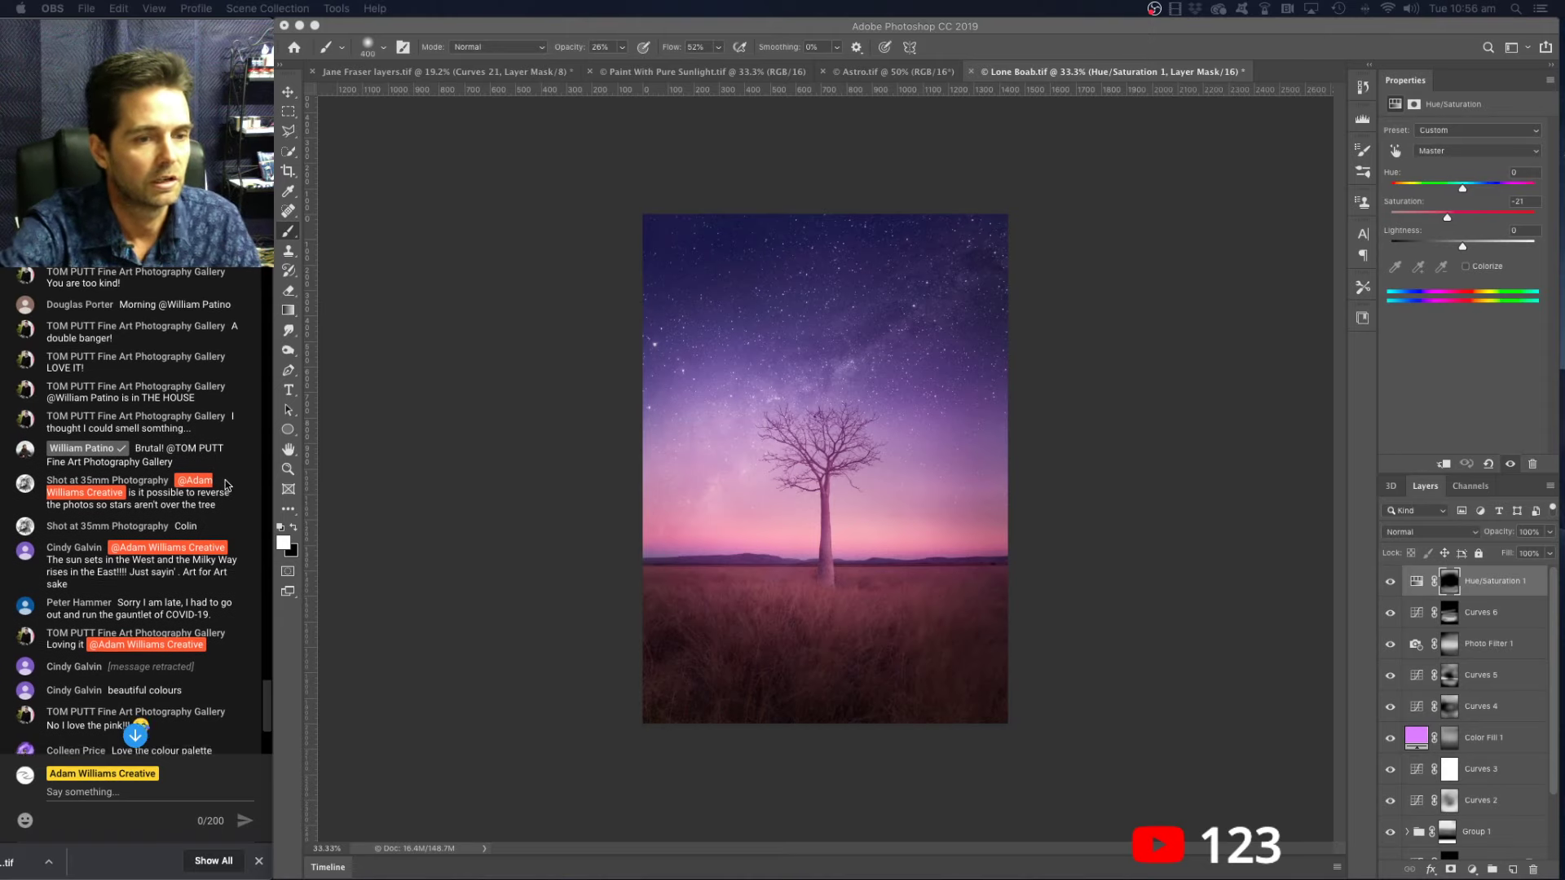
{"action": "scroll", "coordinate": [226, 485], "scroll_direction": "down", "scroll_amount": 2}
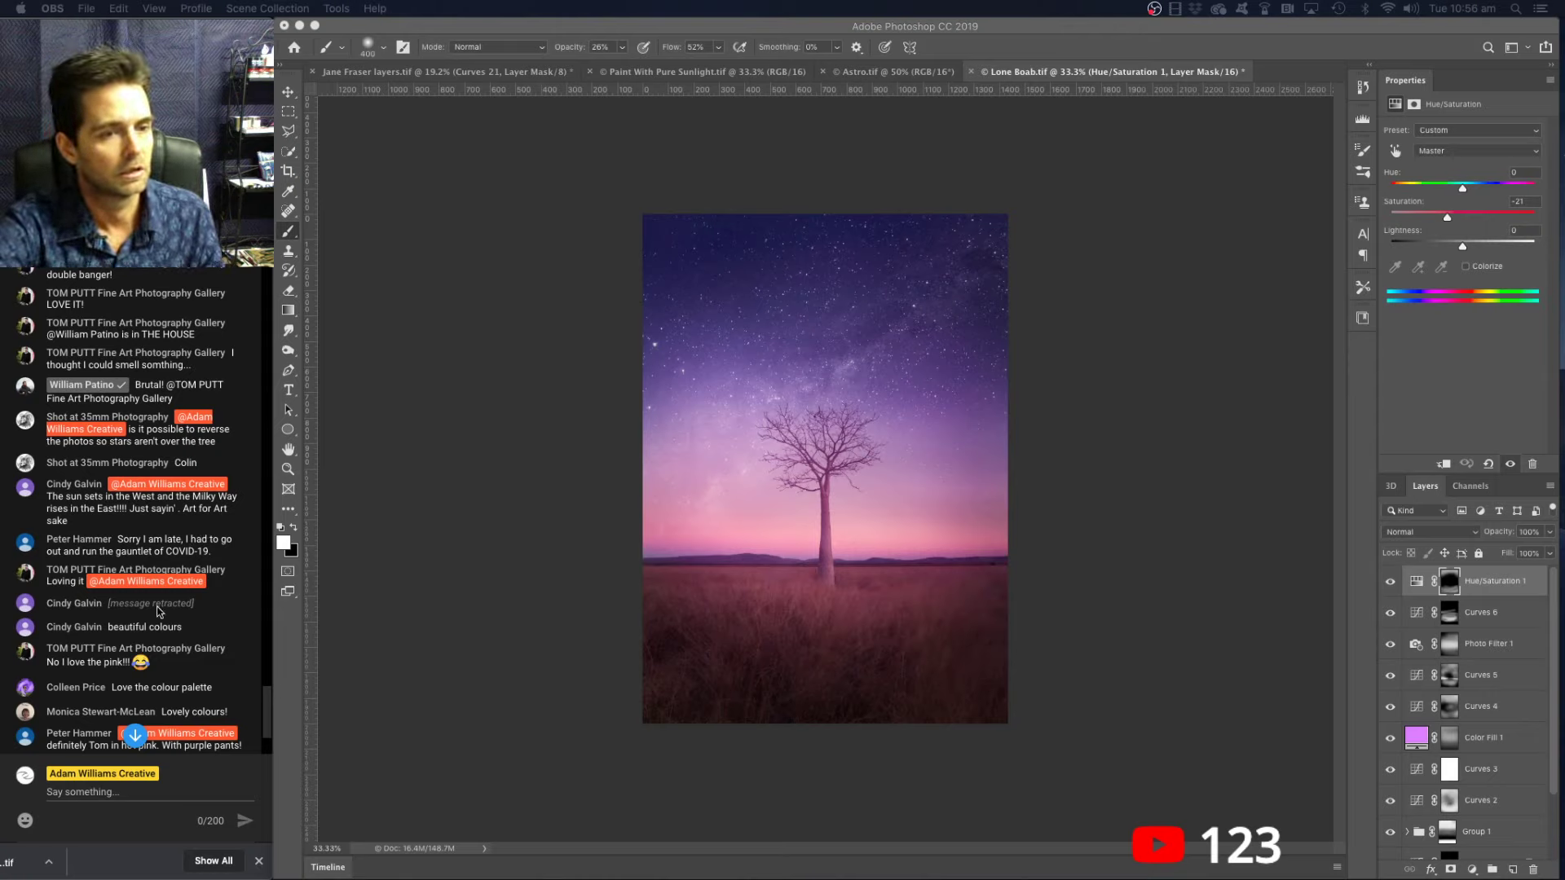
{"action": "scroll", "coordinate": [159, 611], "scroll_direction": "down", "scroll_amount": 2}
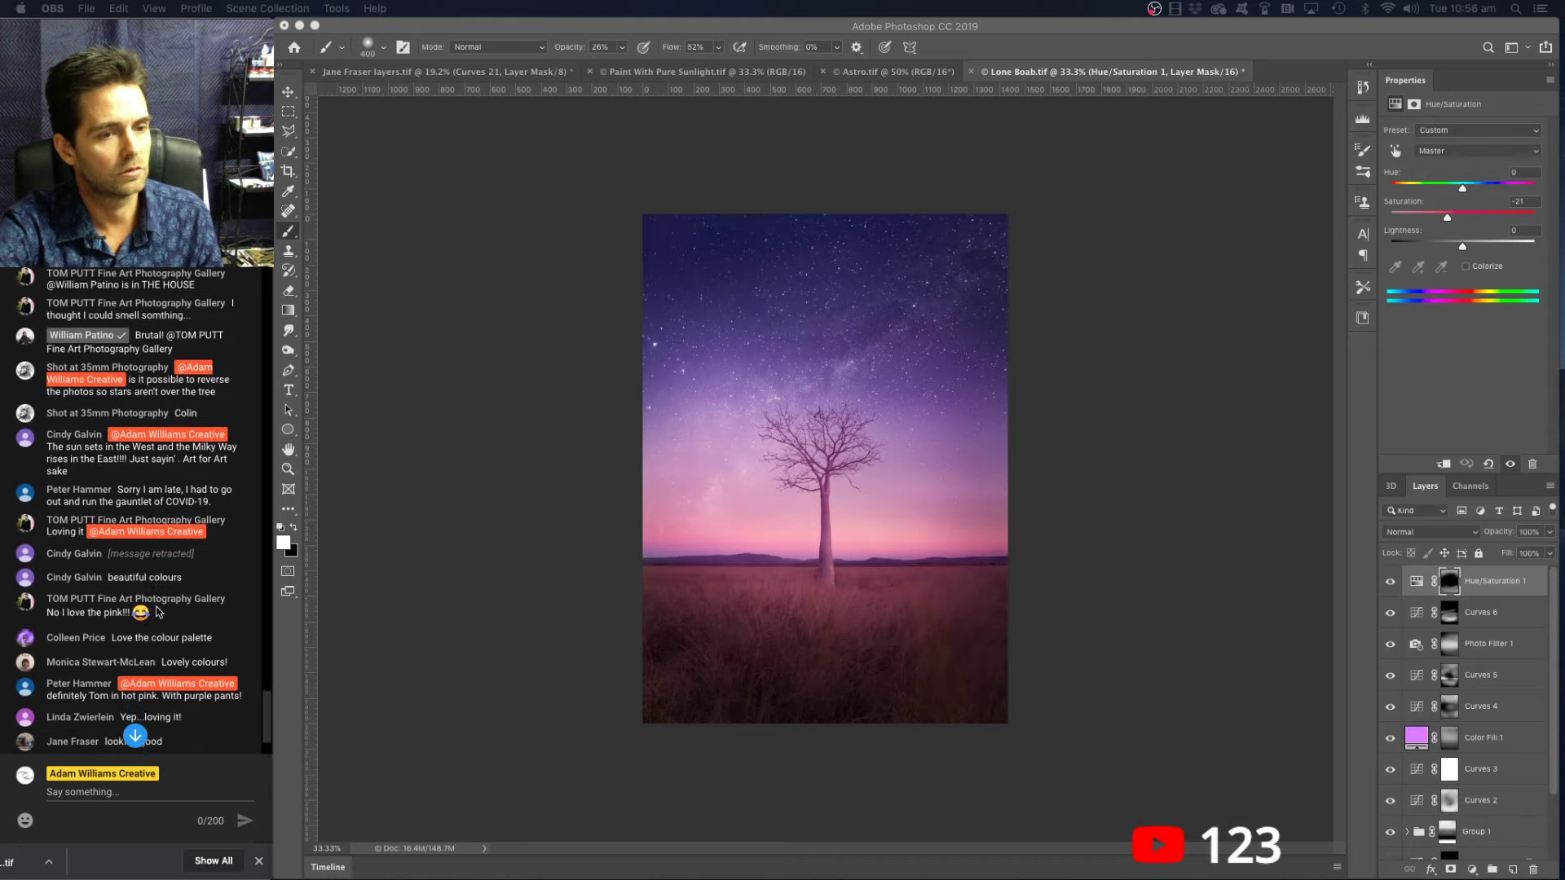
{"action": "scroll", "coordinate": [159, 612], "scroll_direction": "down", "scroll_amount": 2}
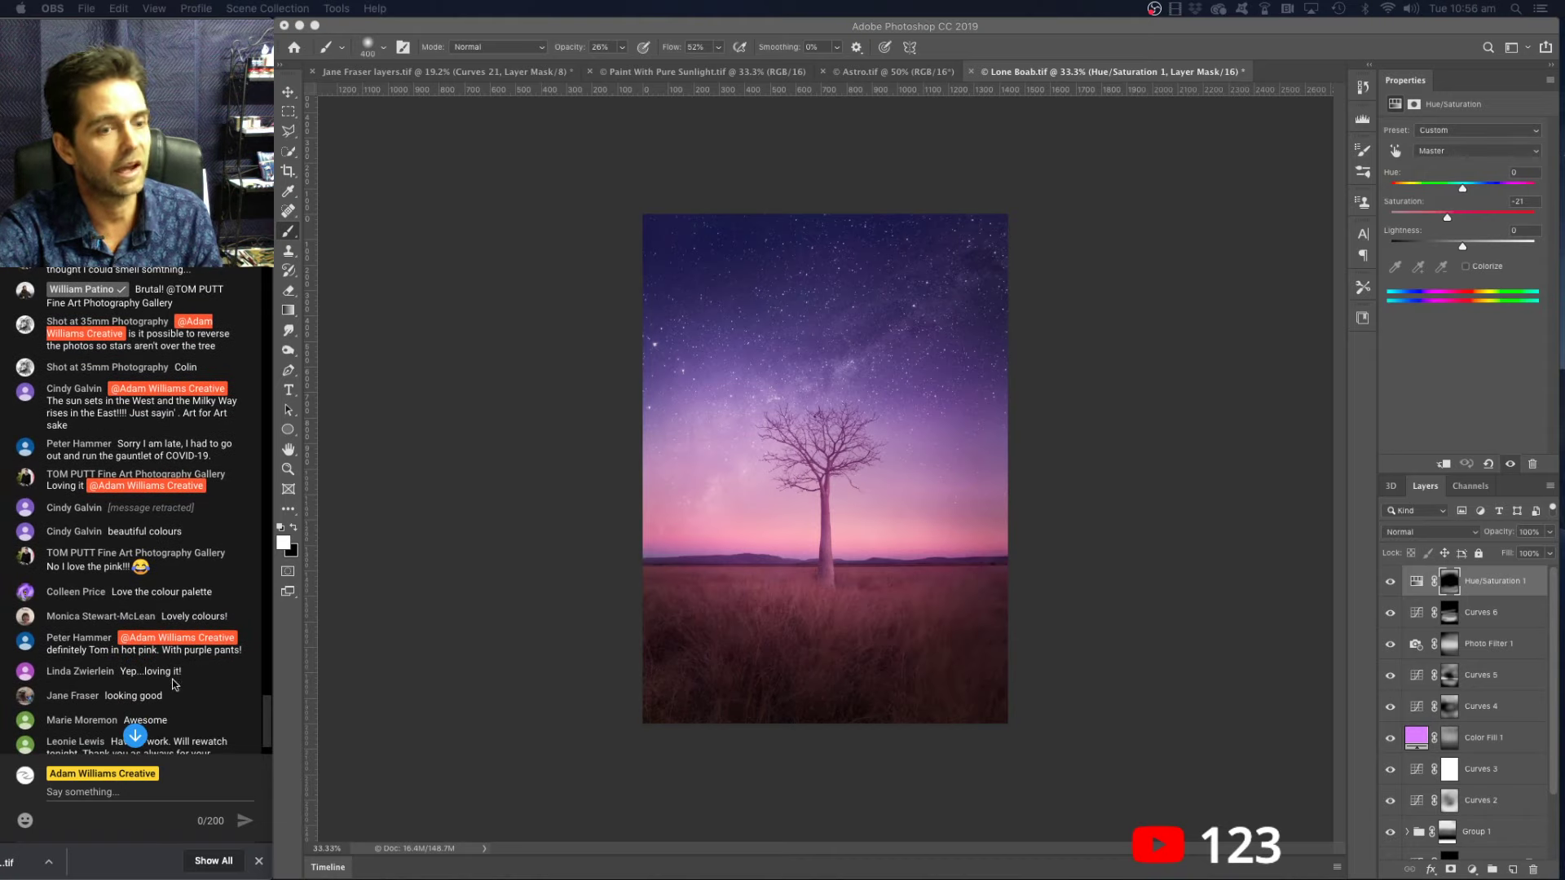
{"action": "scroll", "coordinate": [173, 685], "scroll_direction": "down", "scroll_amount": 2}
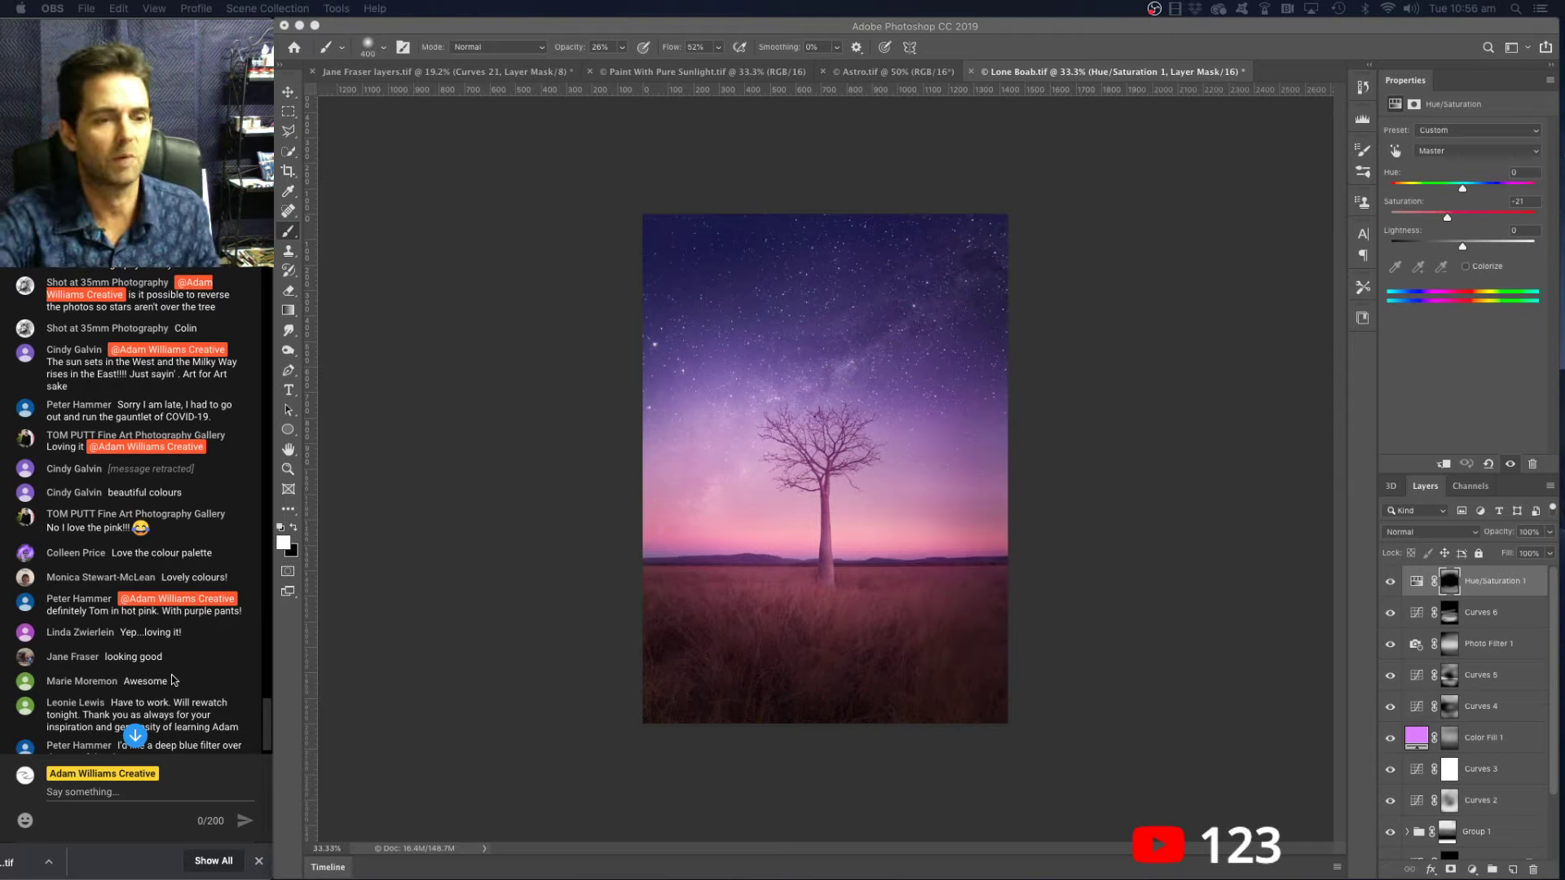
{"action": "scroll", "coordinate": [231, 668], "scroll_direction": "down", "scroll_amount": 4}
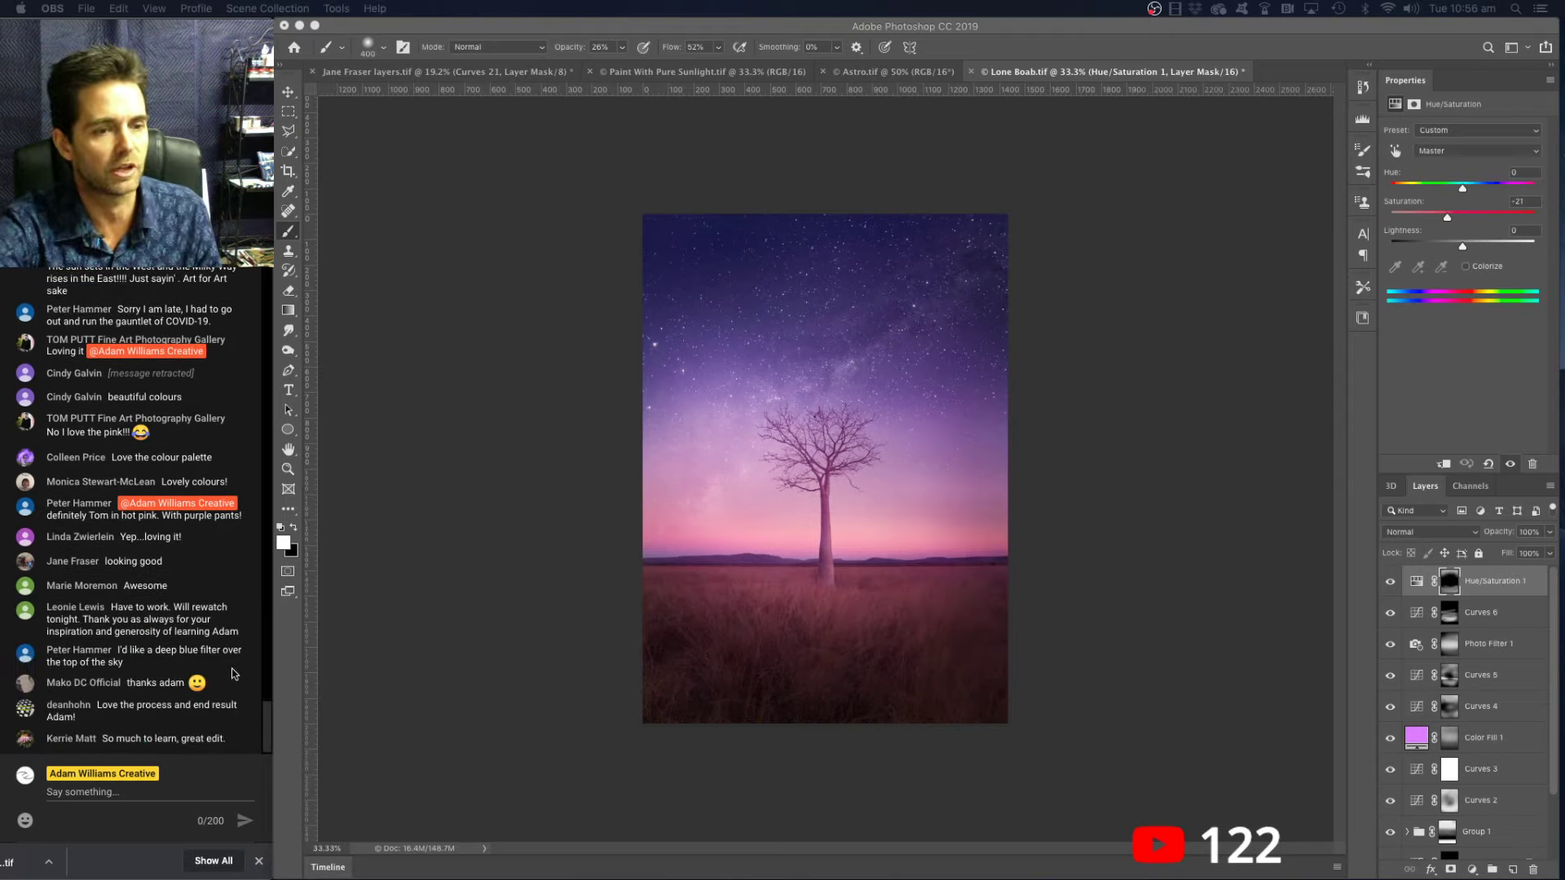